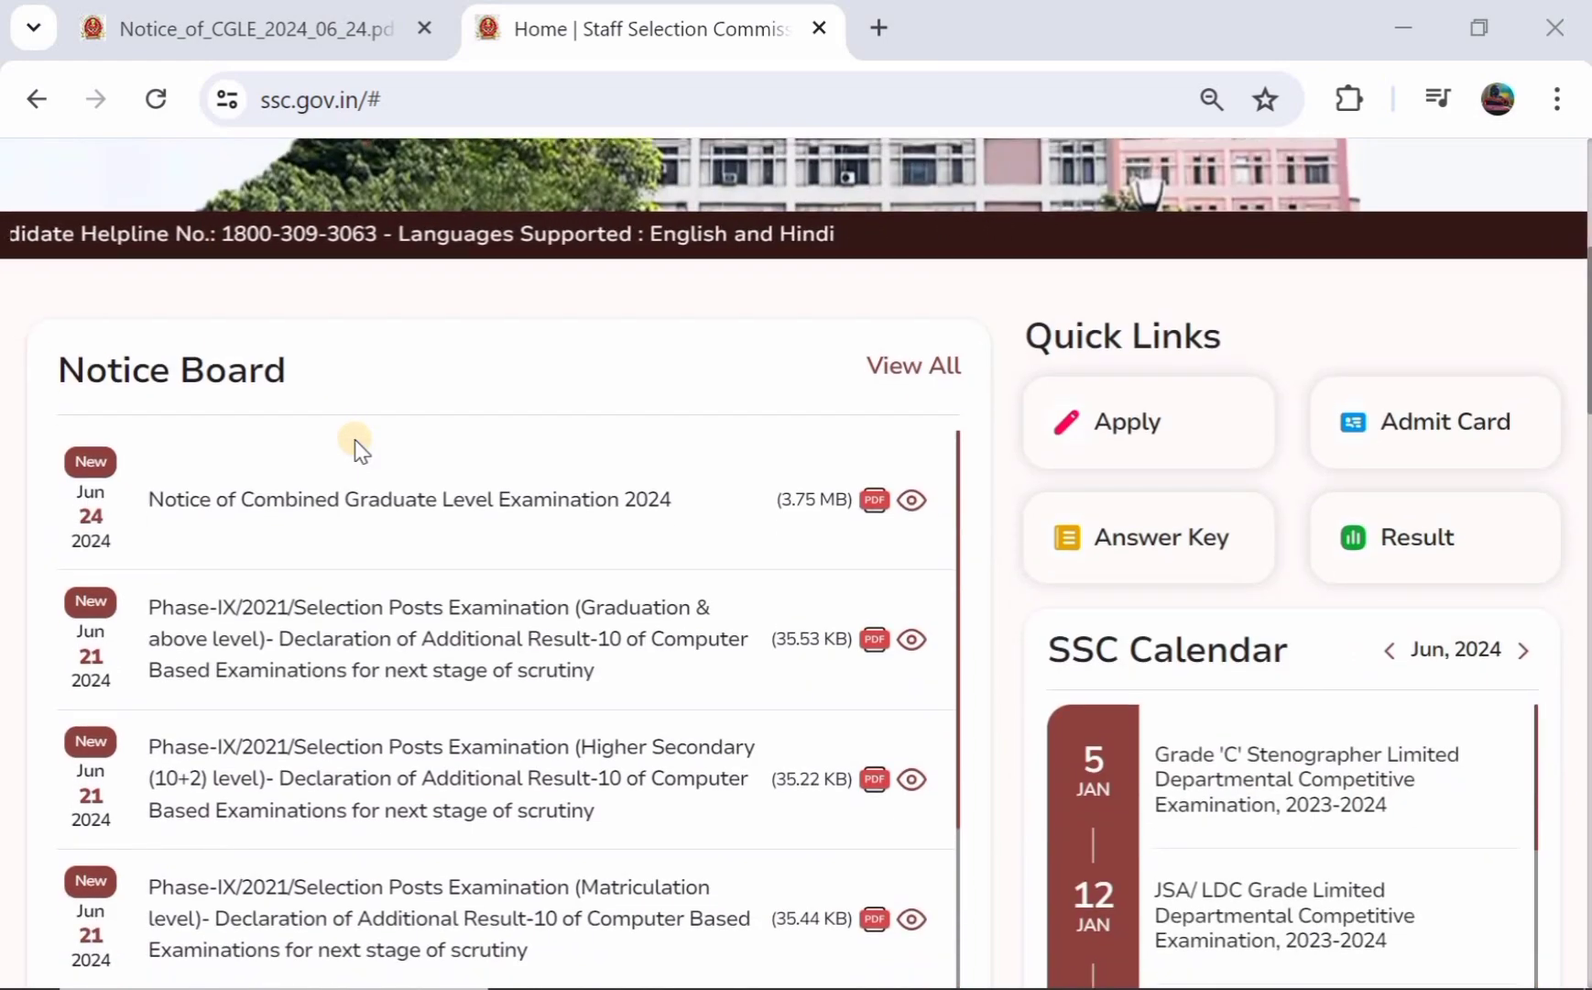
Switch to the Notice_of_CGLE_2024_06_24.pdf document and examine the application, fee payment, correction window and exam dates on page 1
scroll(355, 446, up, 5)
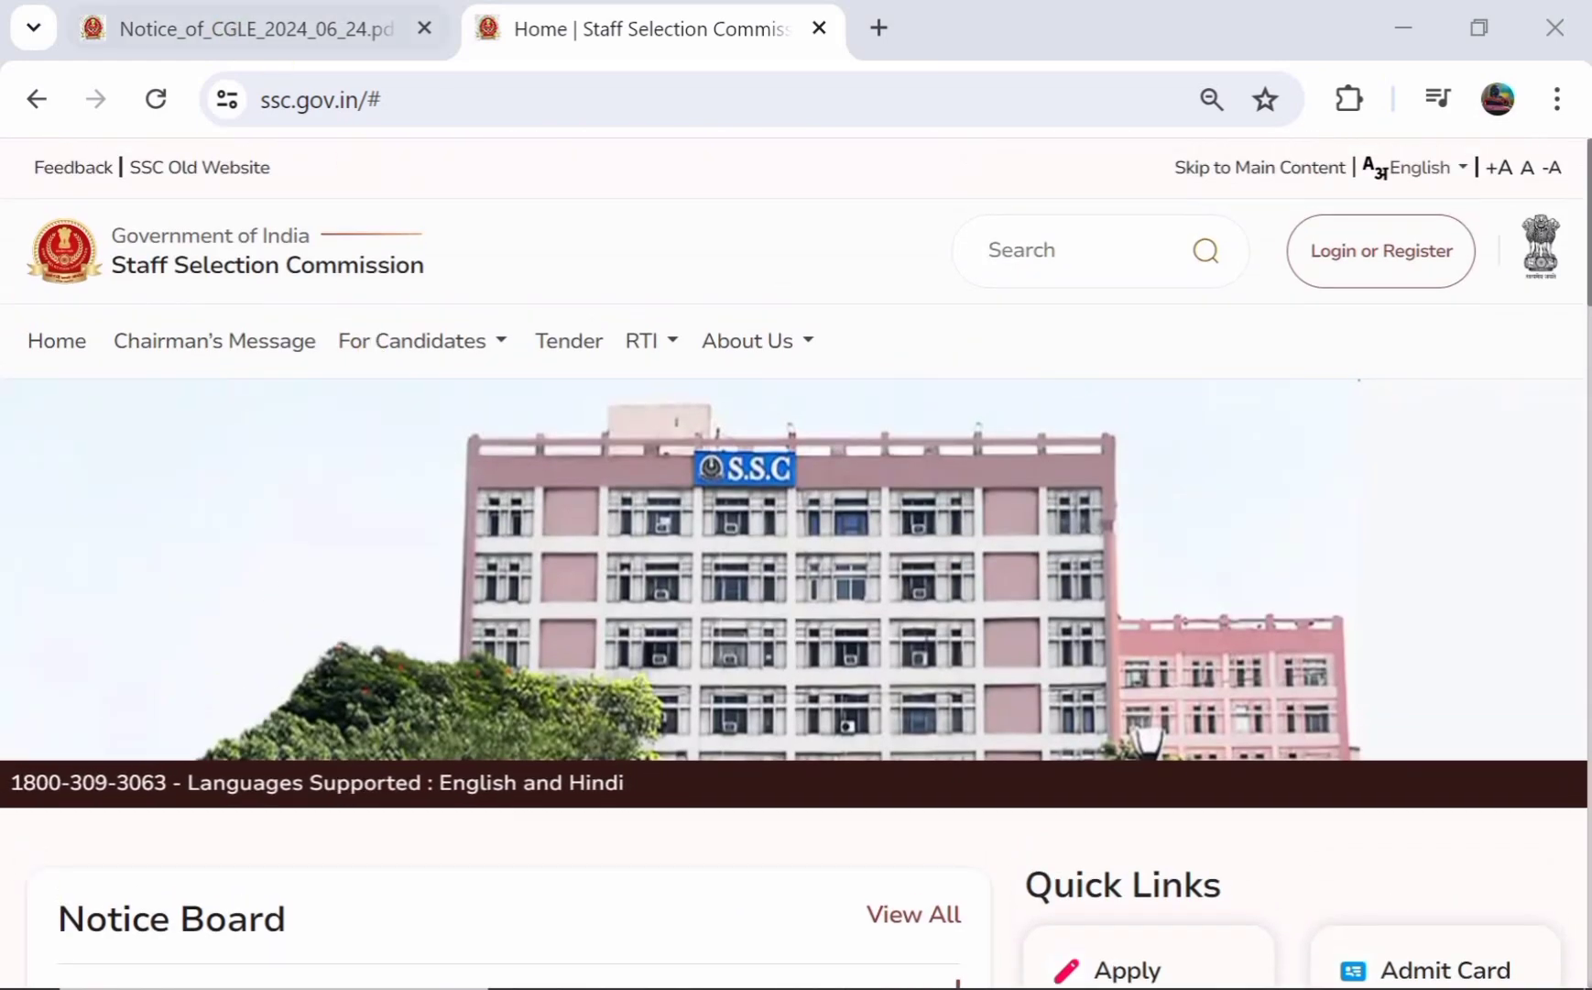
click(238, 25)
scroll(488, 390, down, 5)
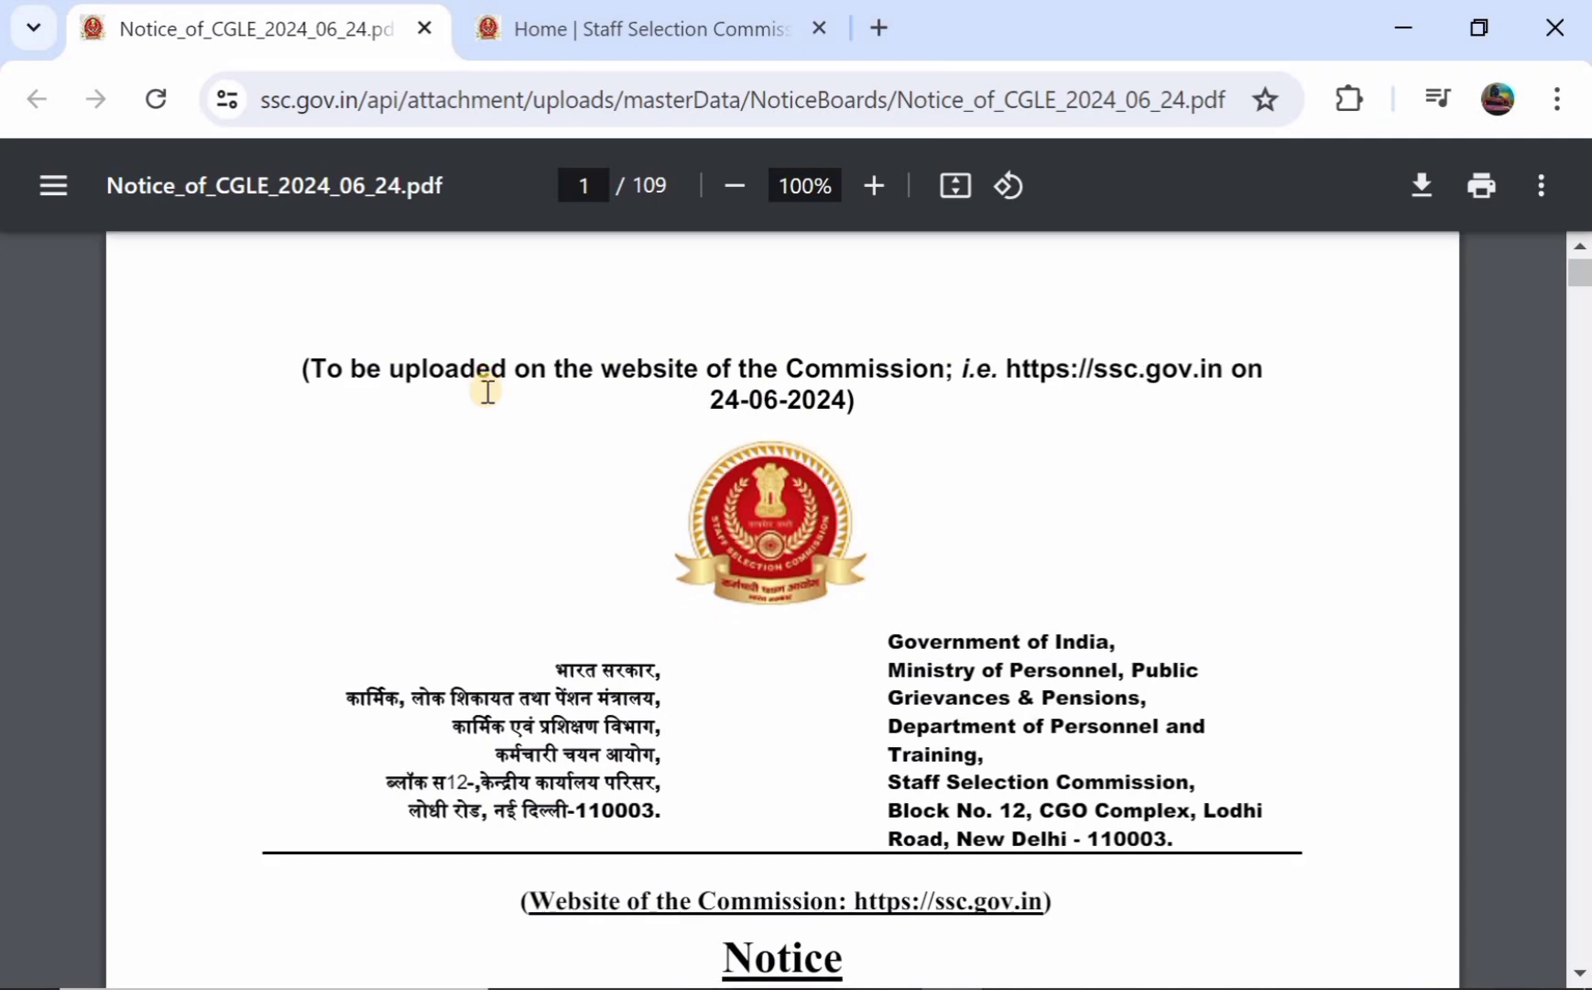
scroll(487, 389, down, 1)
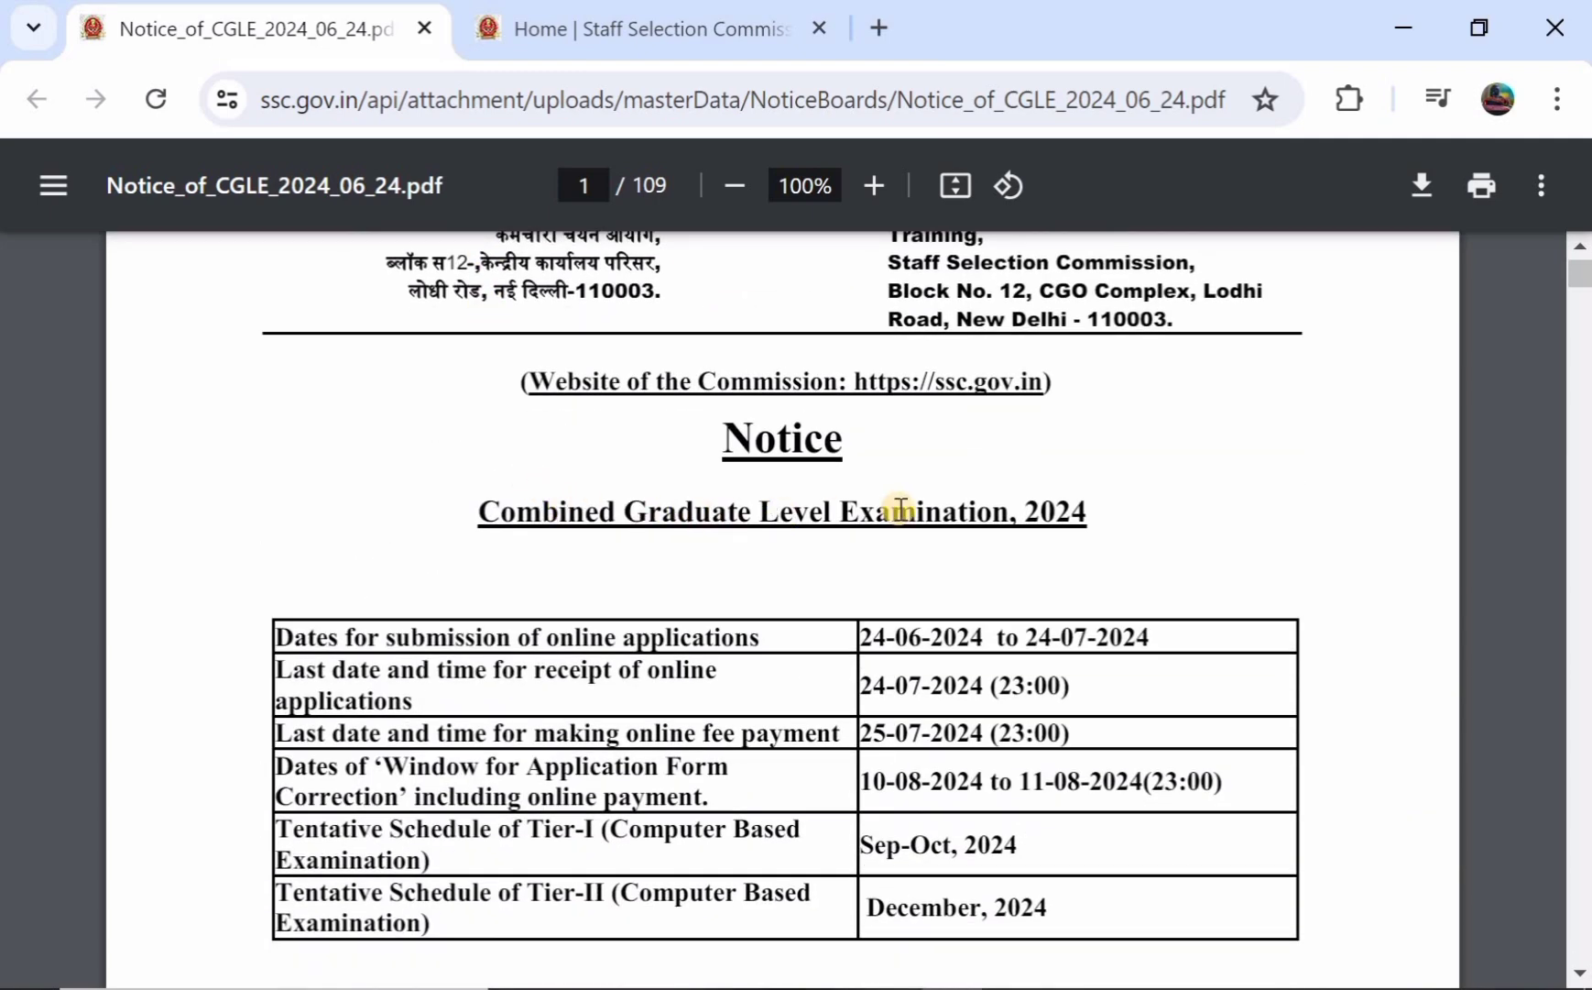
scroll(902, 508, down, 1)
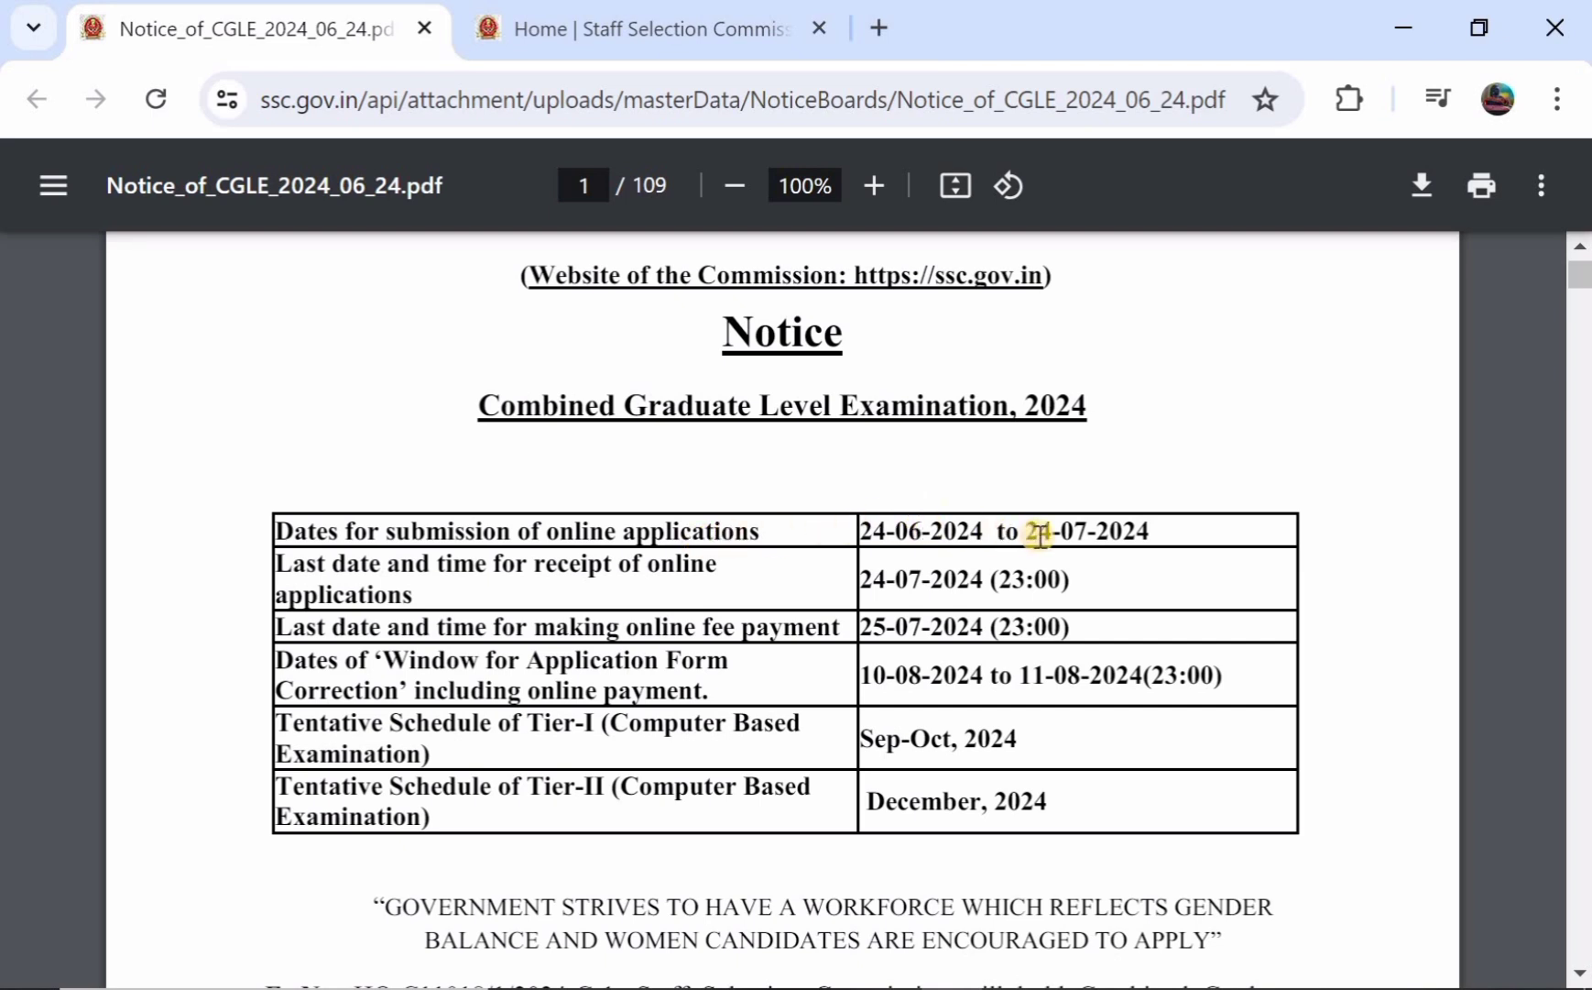
scroll(1042, 522, down, 1)
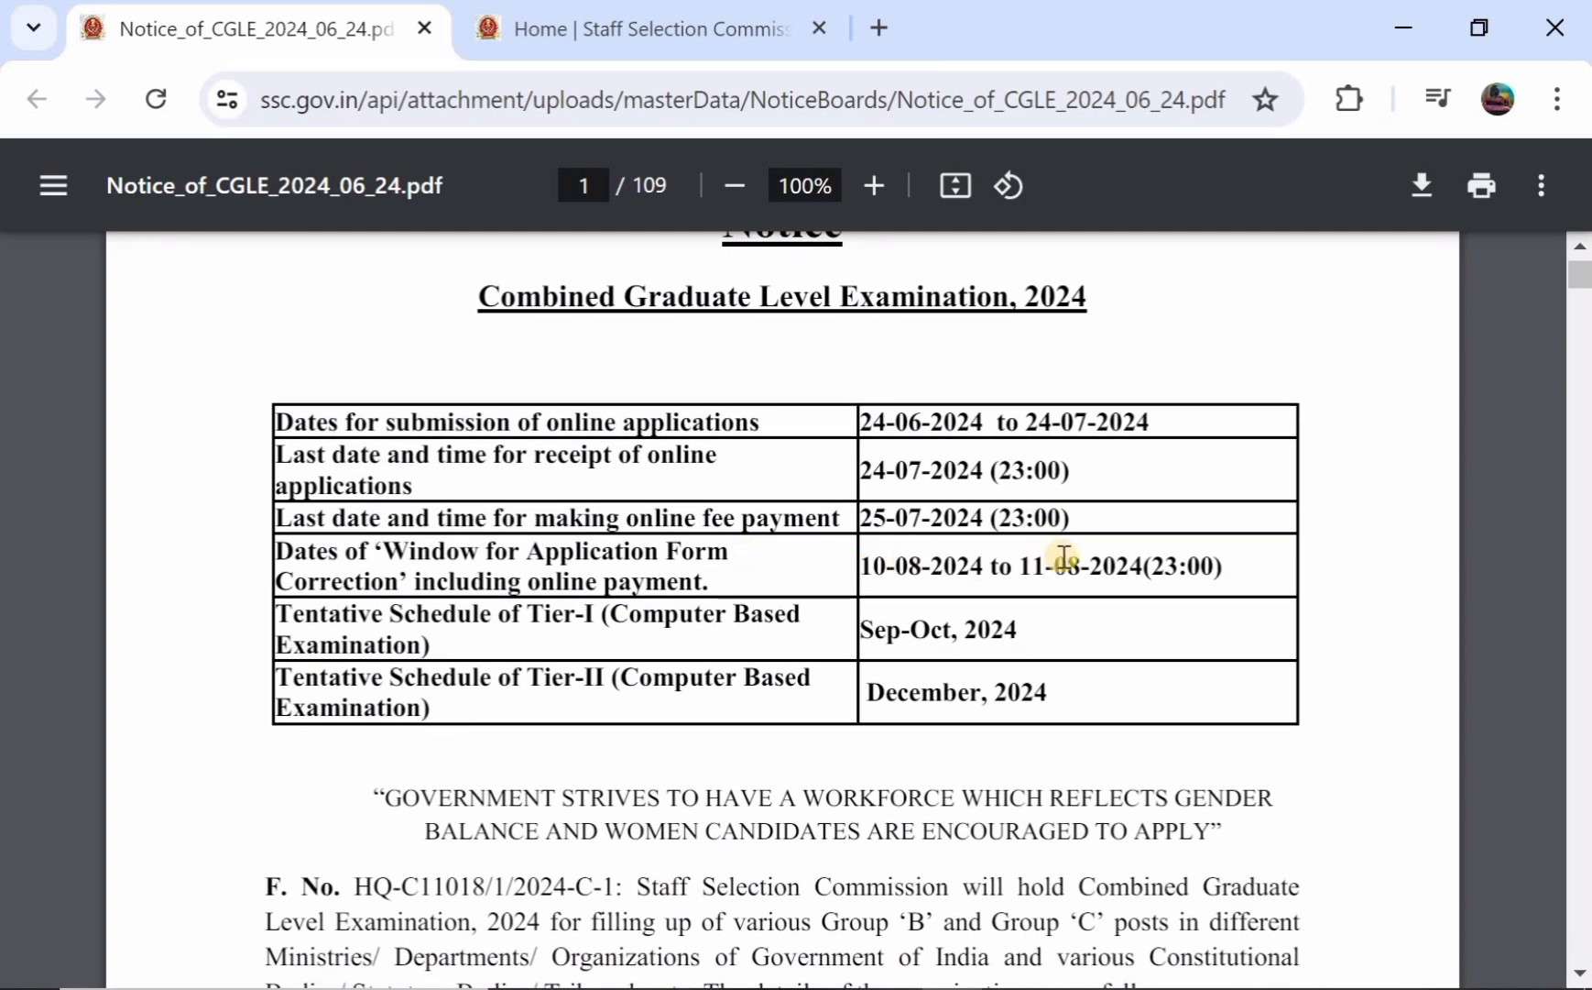
scroll(1064, 556, down, 1)
scroll(873, 527, down, 1)
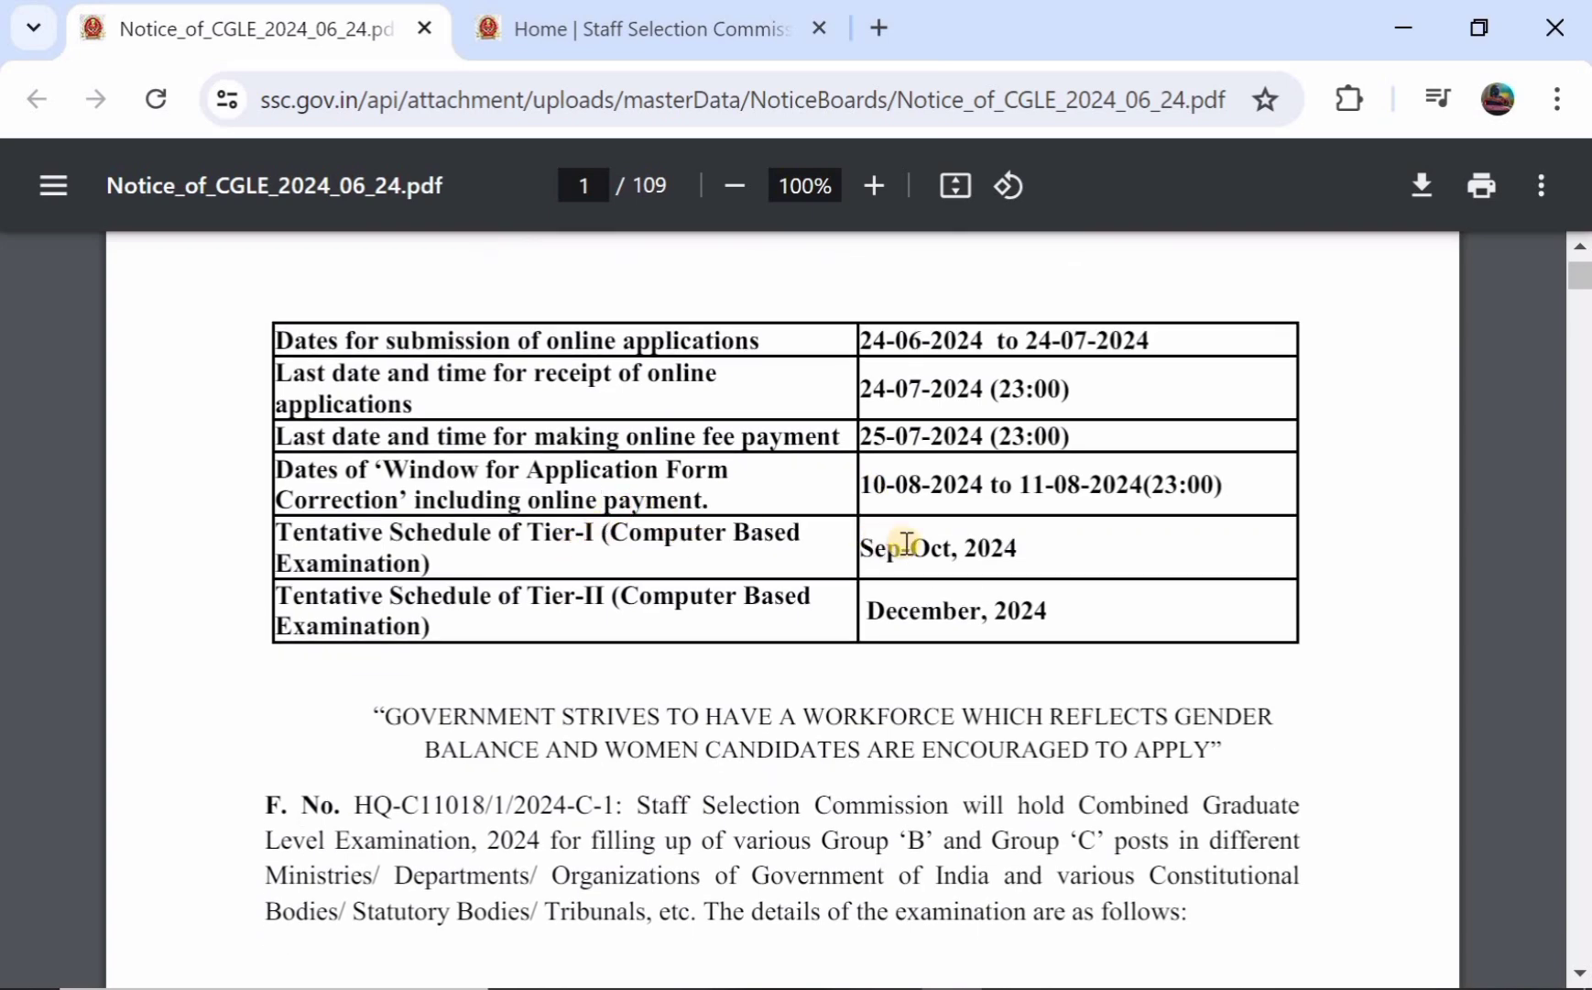
scroll(907, 543, down, 1)
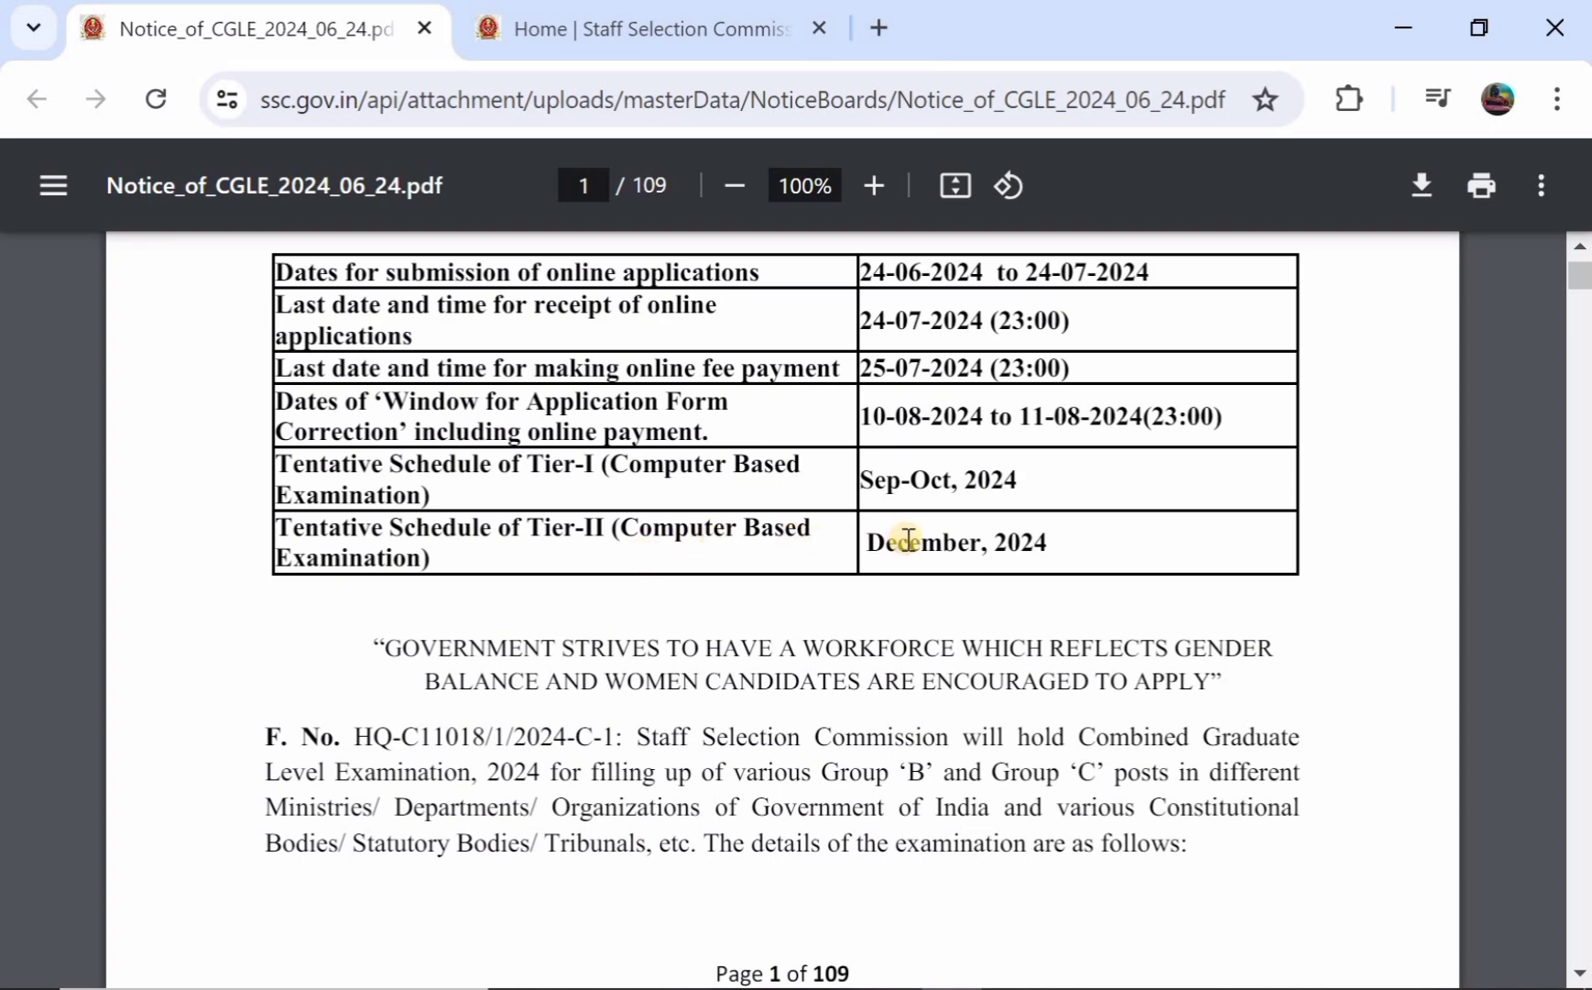
Examine the details of the posts by pay level, including departments and age limits, and the tentative vacancies in section 3
scroll(907, 539, down, 10)
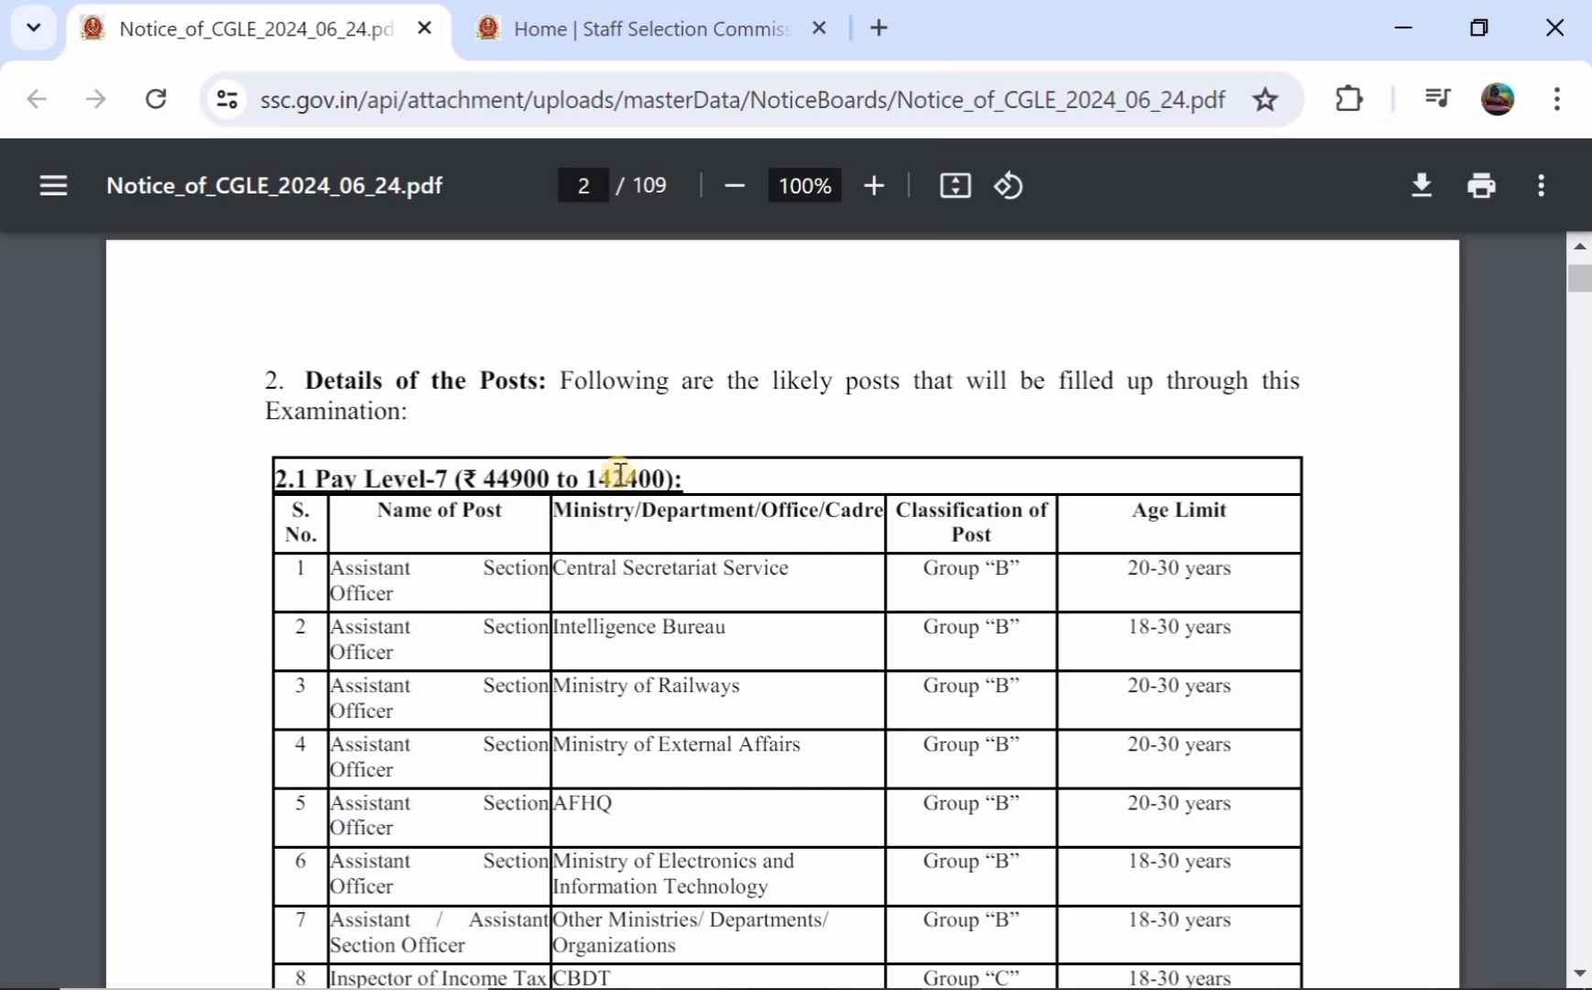
scroll(620, 474, down, 1)
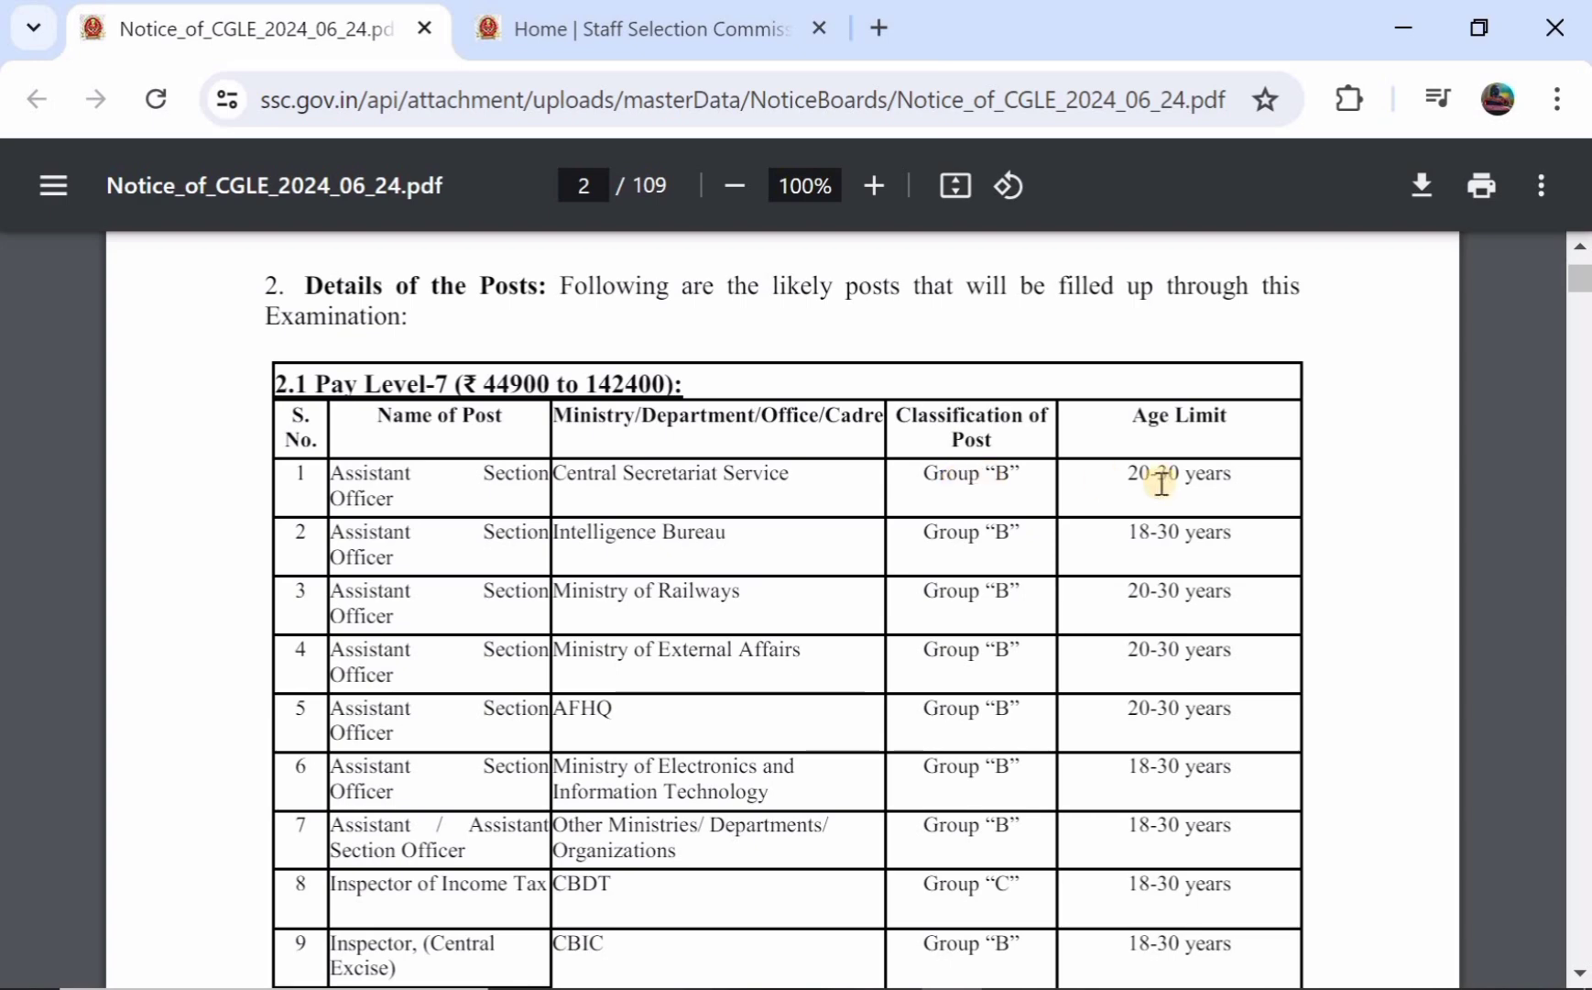
scroll(1178, 483, down, 5)
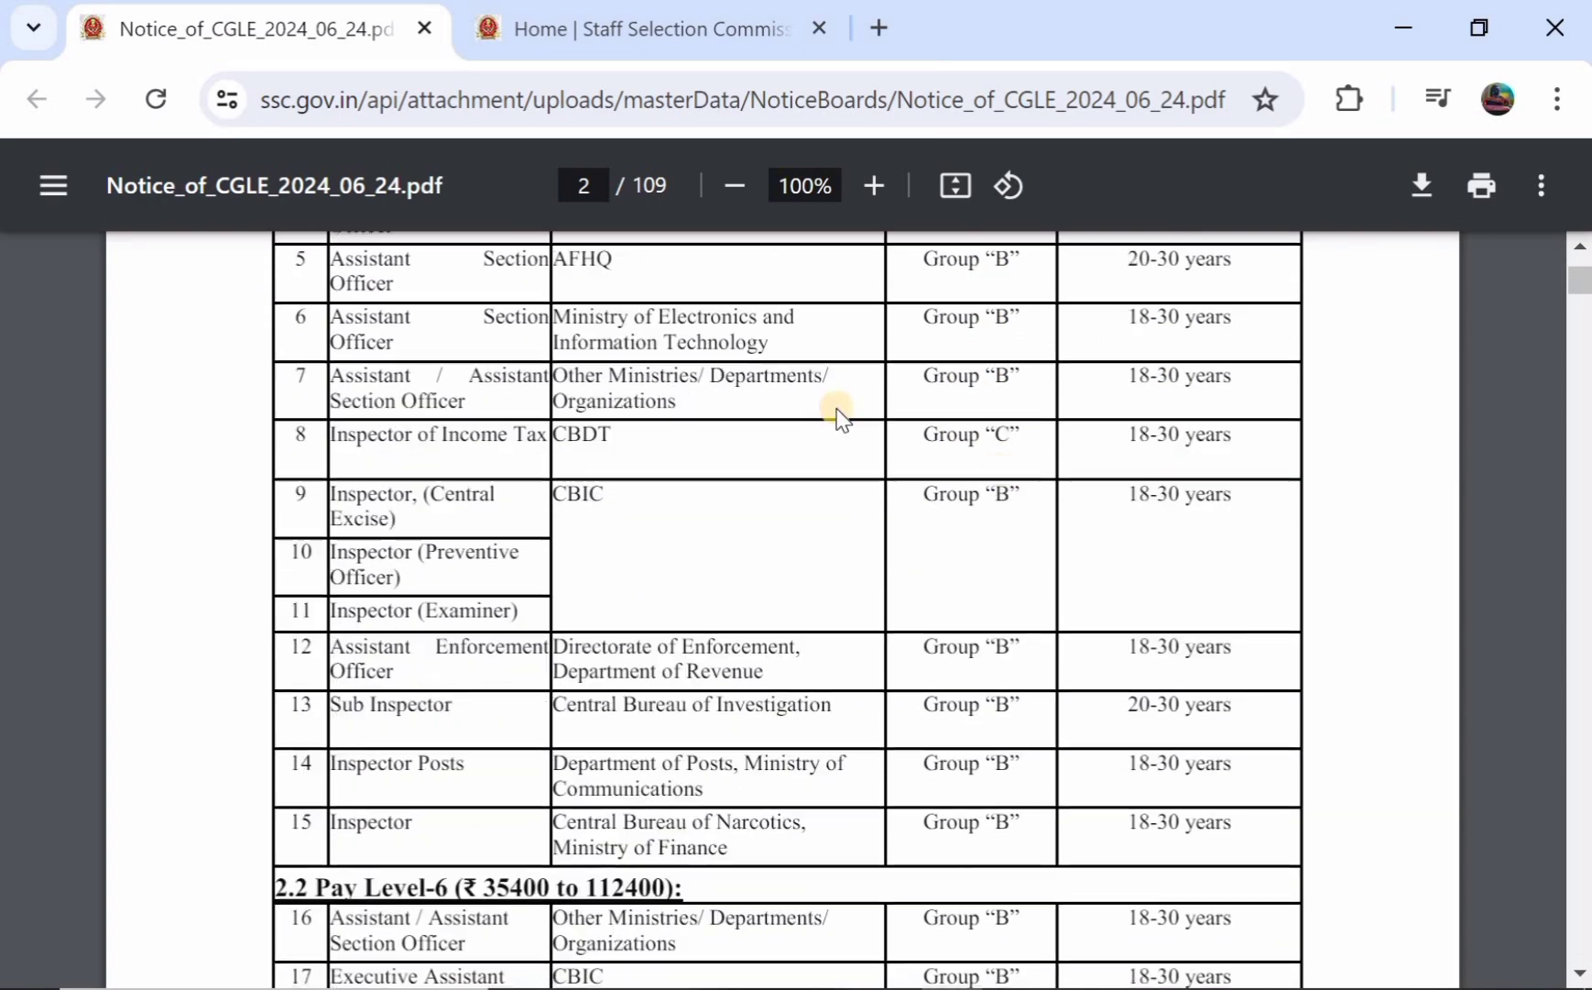
scroll(629, 611, down, 6)
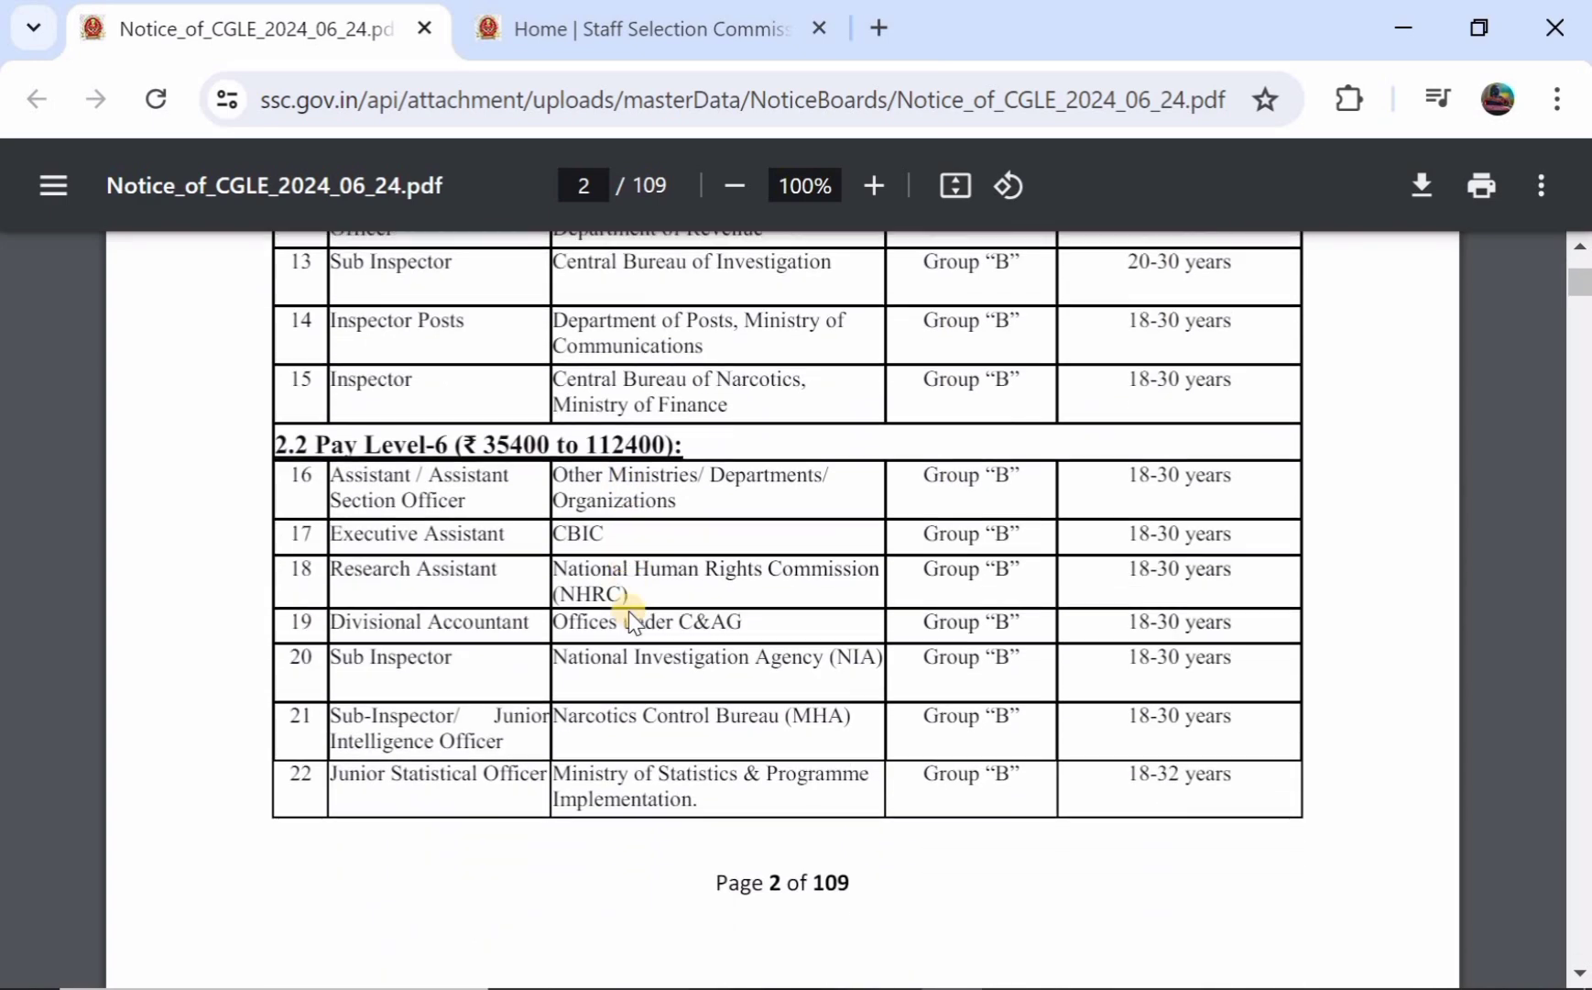
scroll(629, 612, down, 13)
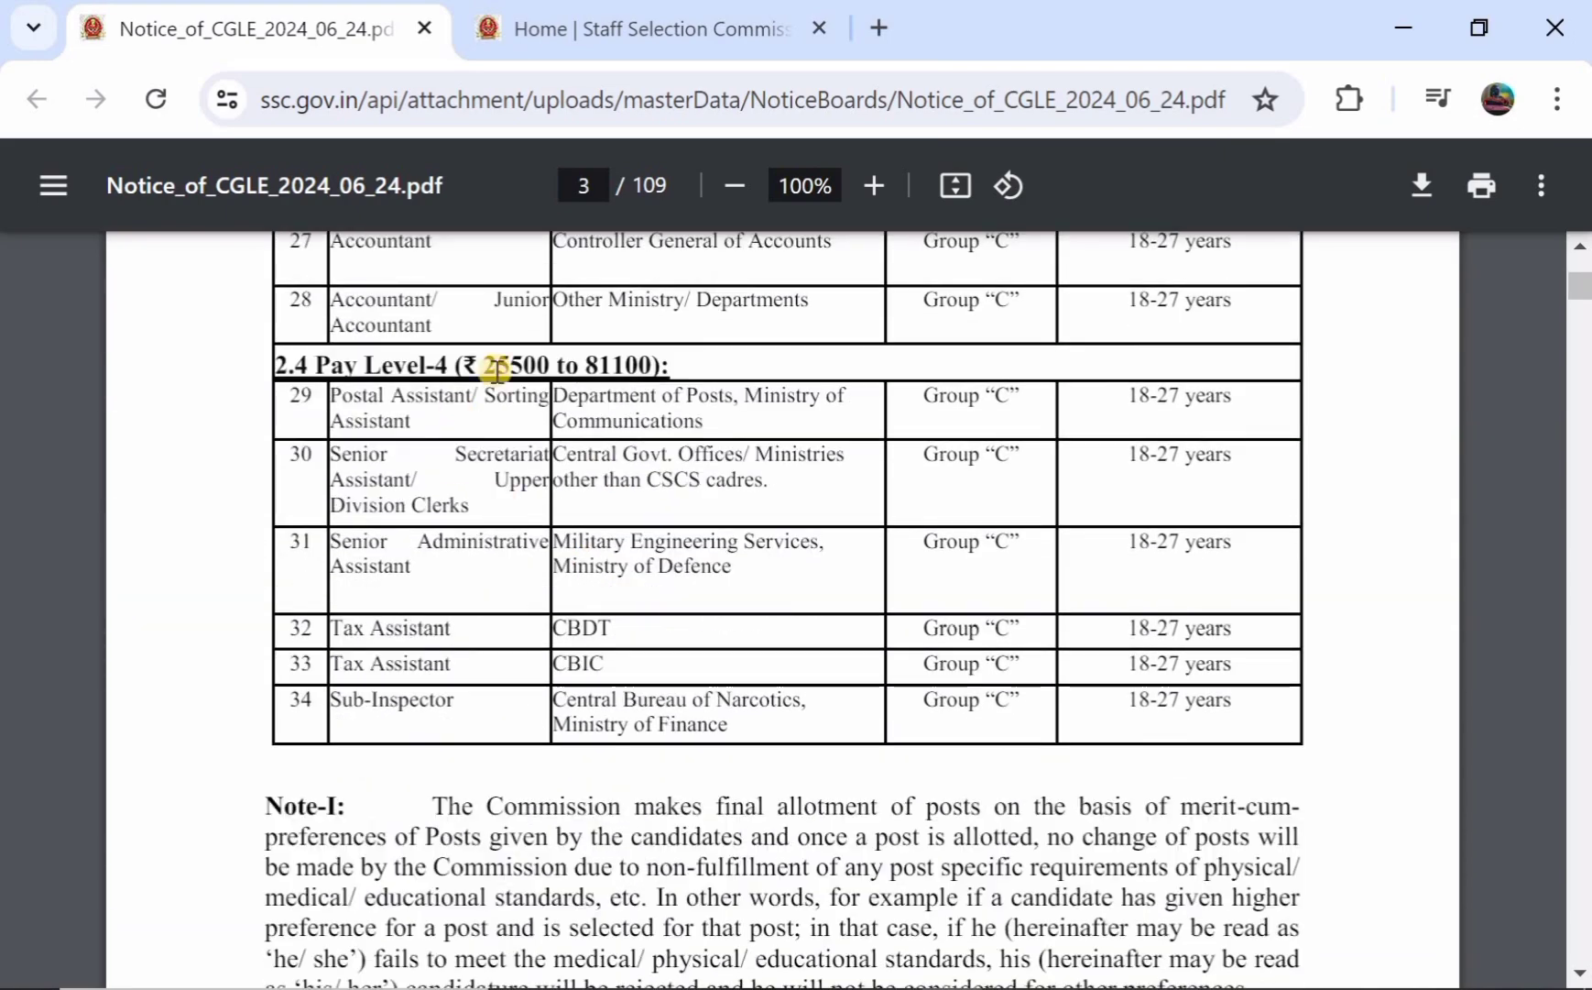
scroll(495, 369, down, 10)
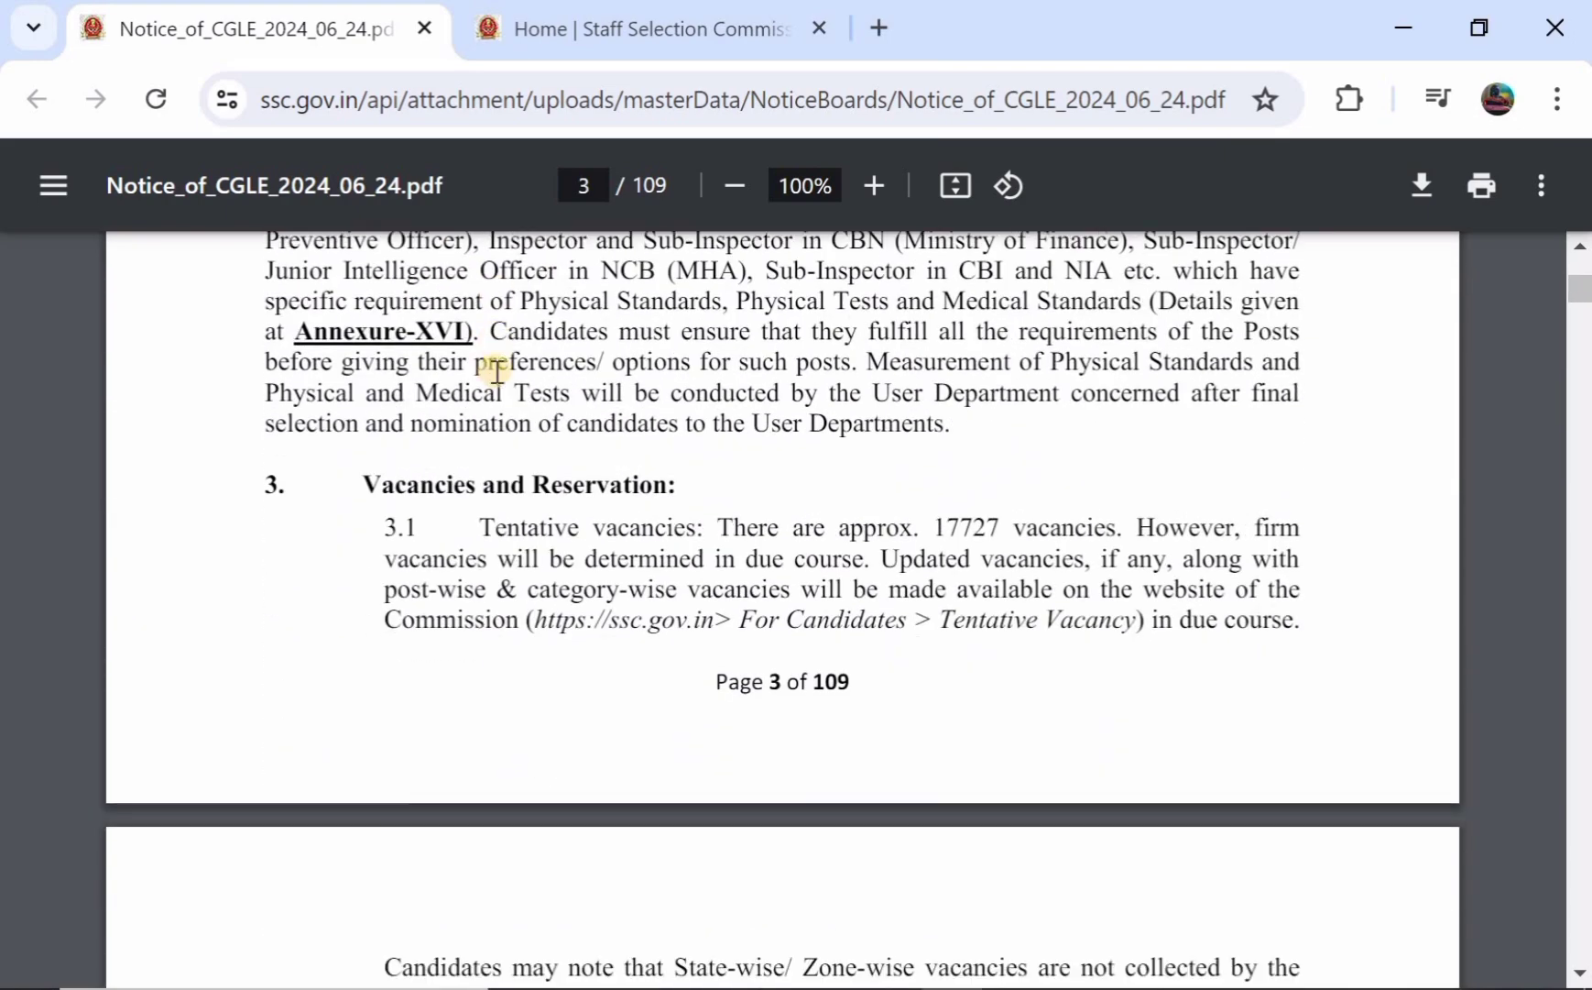
Examine the nationality requirements in section 4 and the age limit table for the various posts in section 5
scroll(496, 369, down, 15)
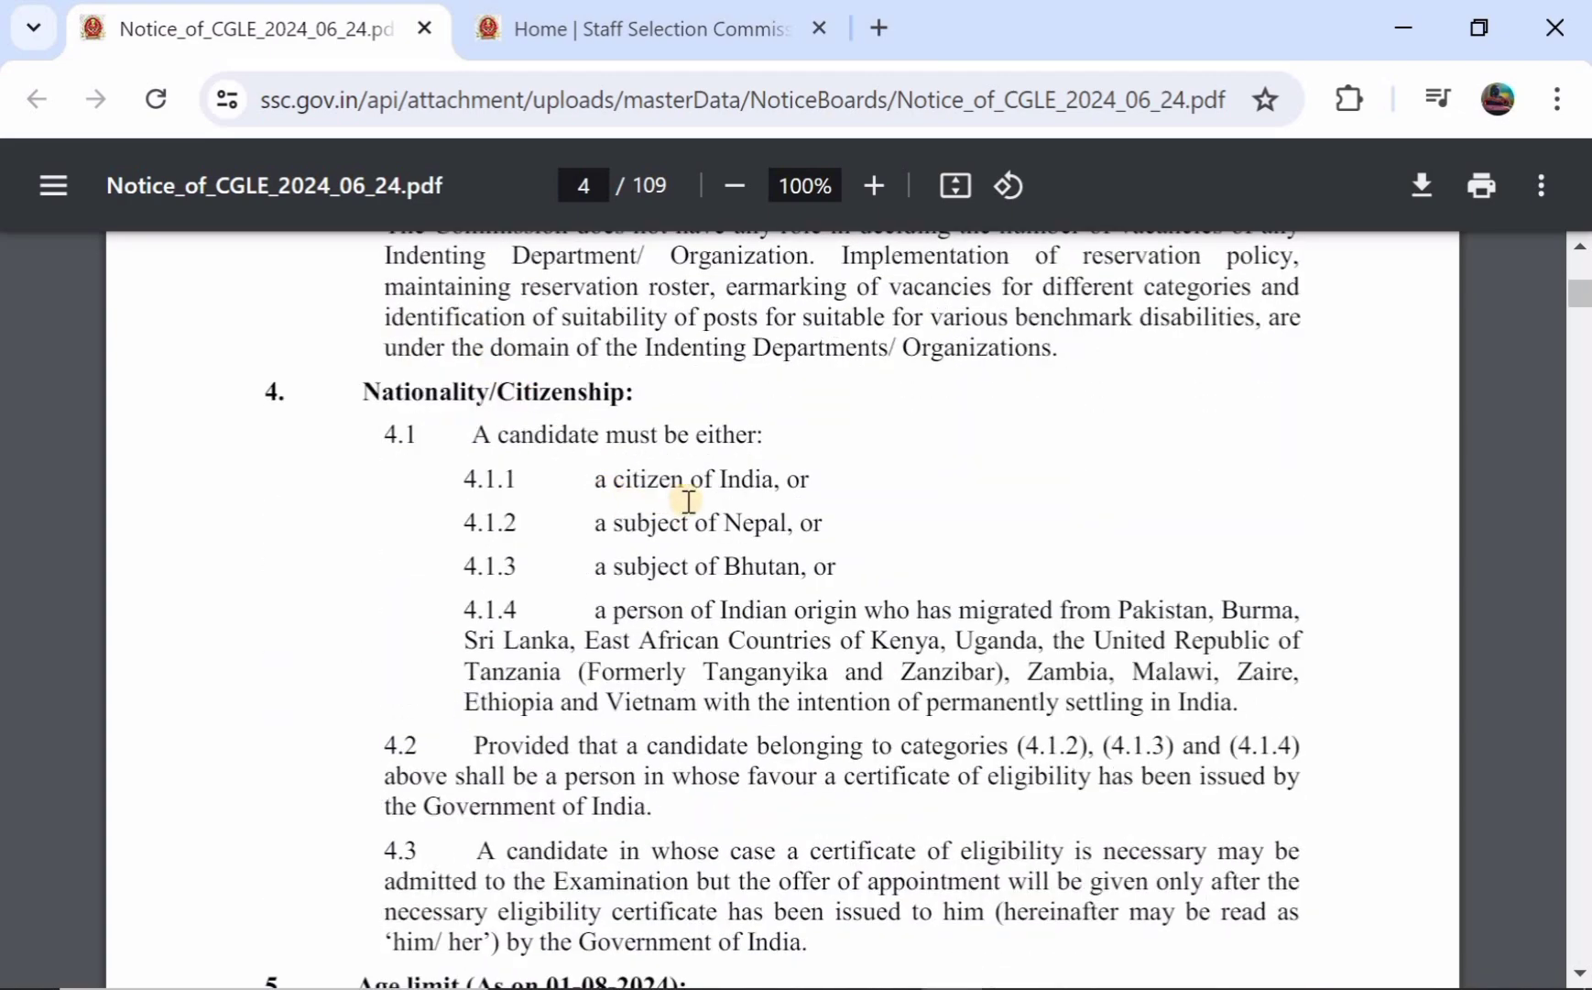
scroll(688, 501, down, 5)
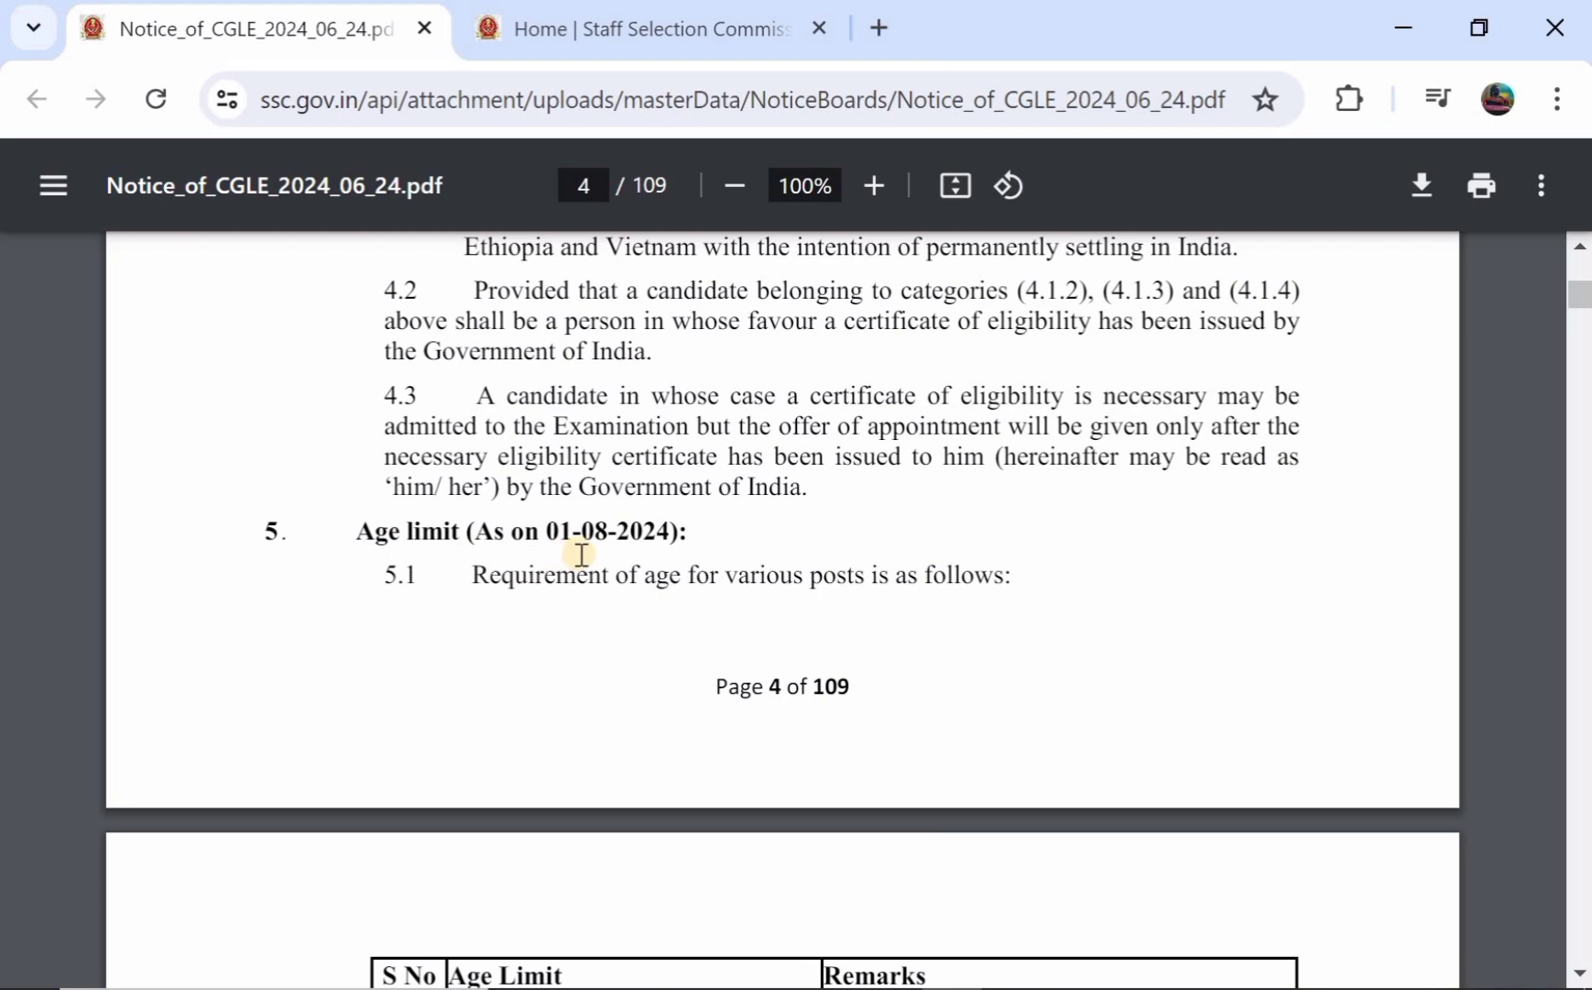
scroll(581, 554, down, 1)
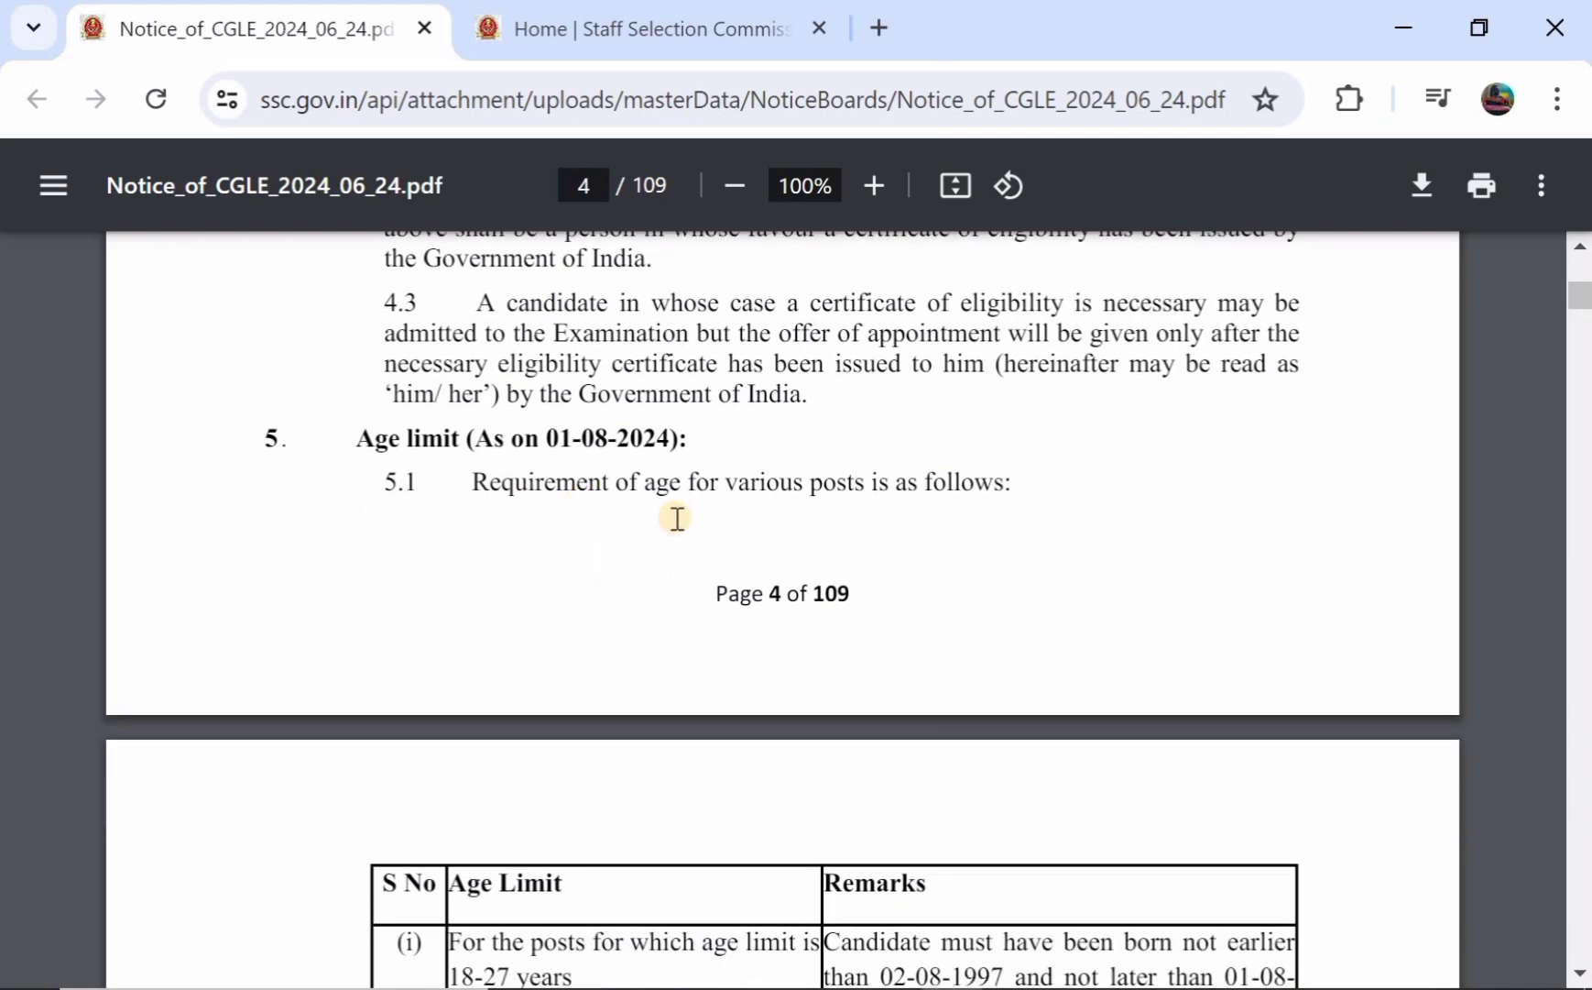
scroll(677, 519, down, 3)
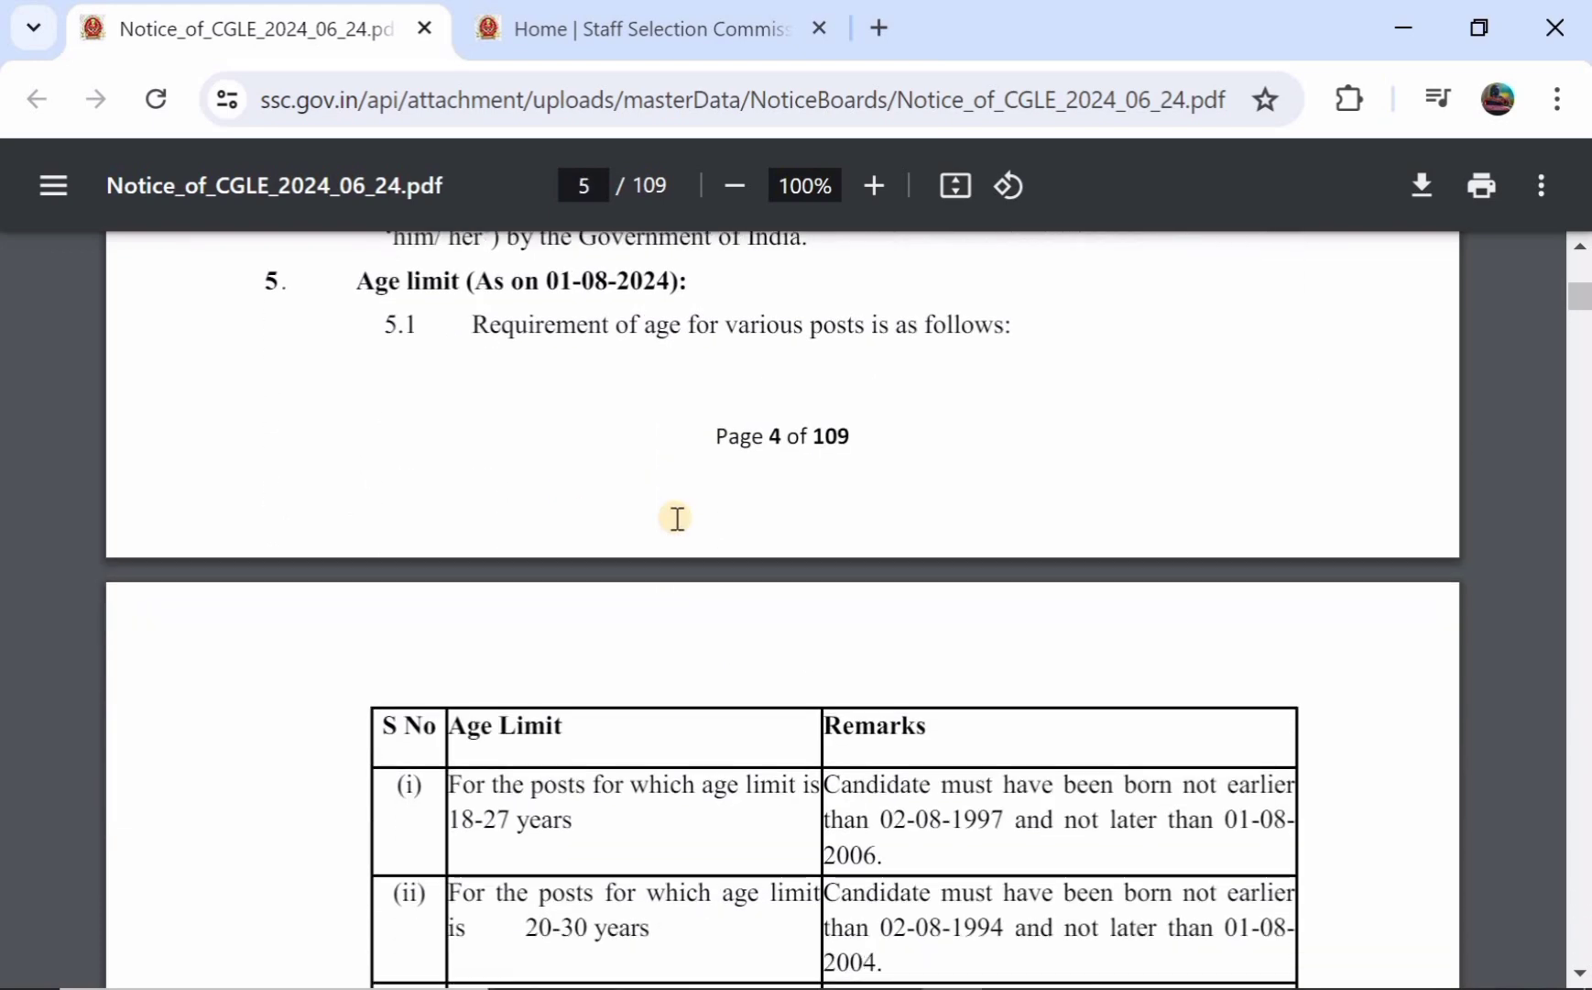
scroll(677, 519, down, 1)
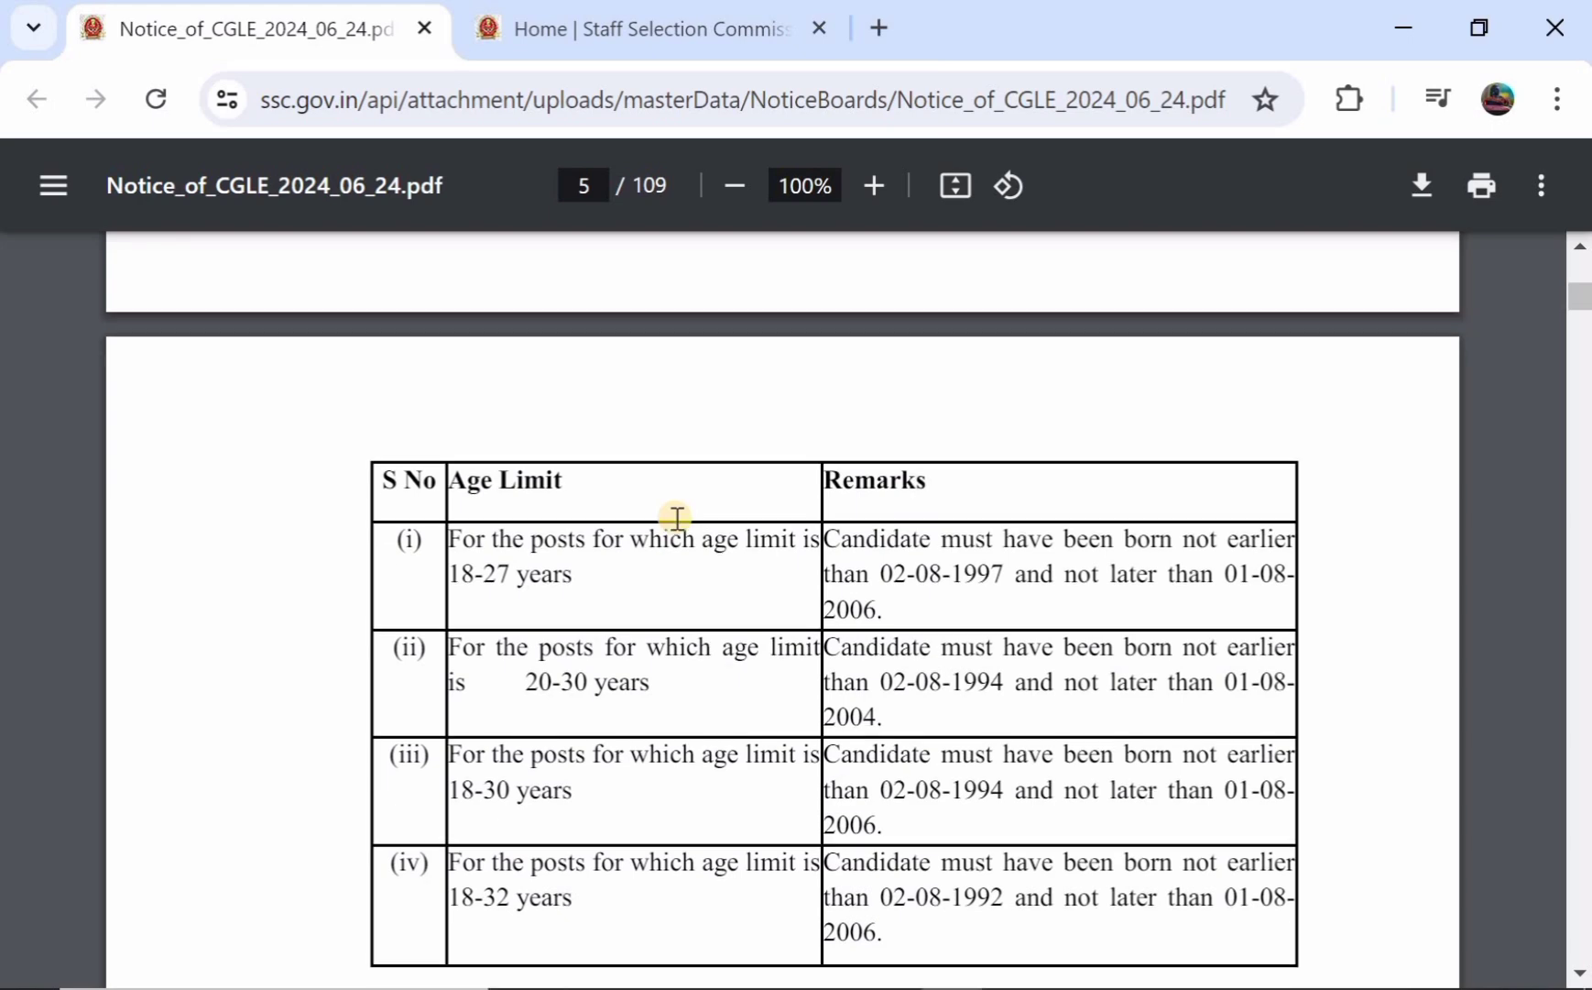
scroll(677, 519, down, 1)
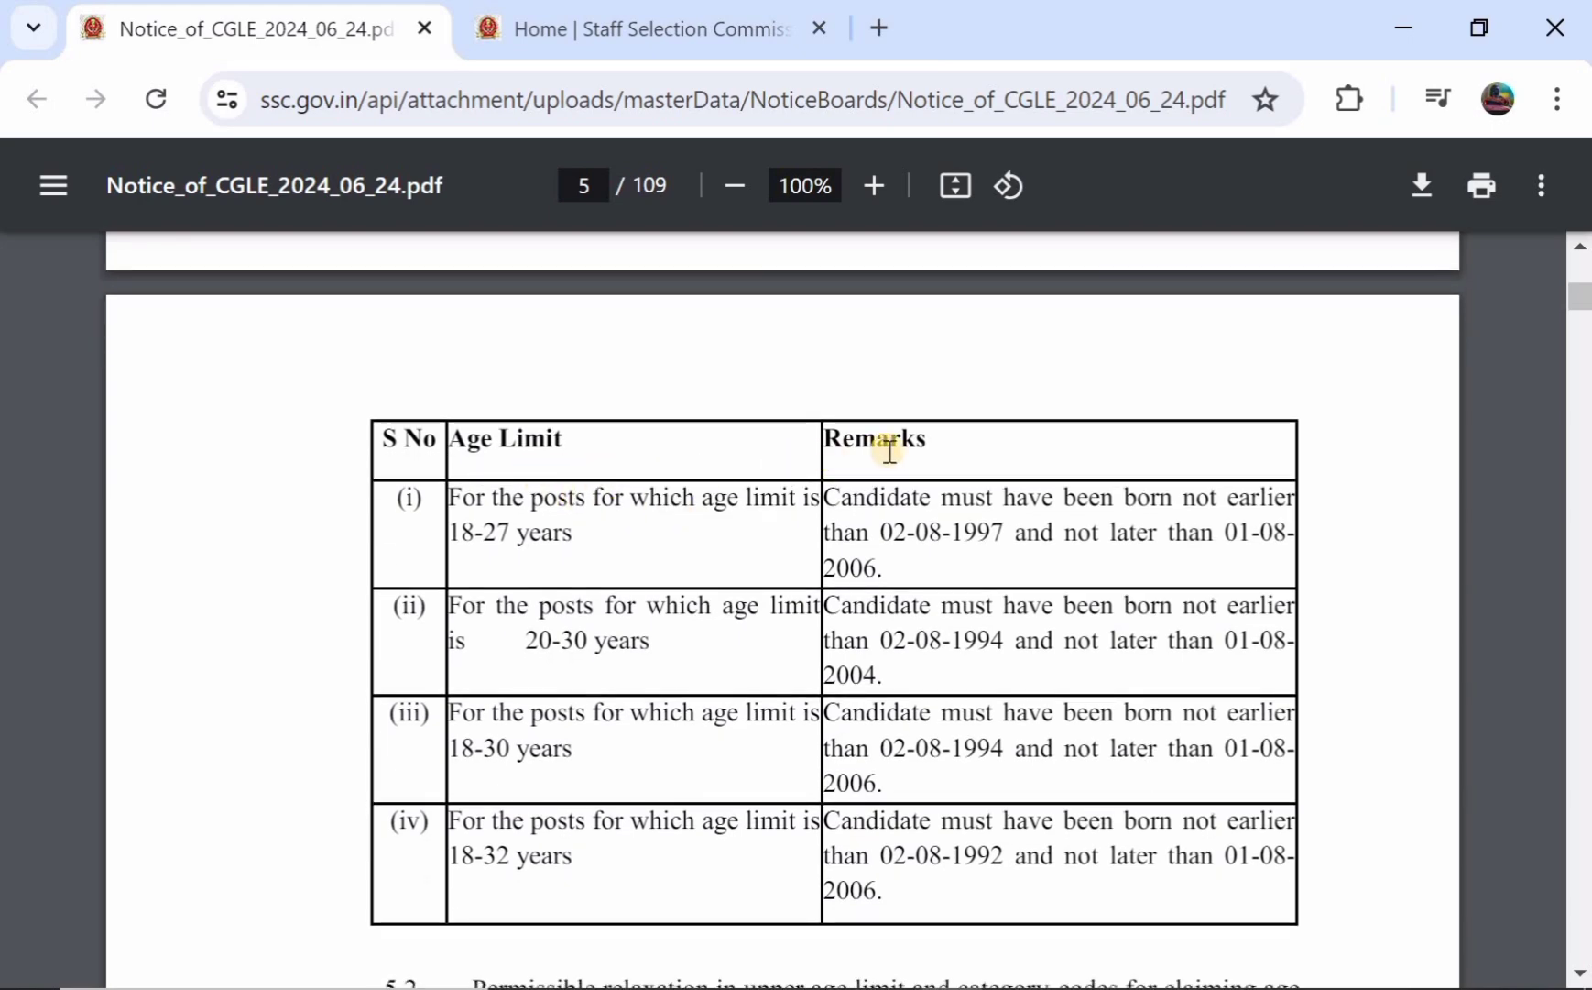
scroll(918, 517, down, 1)
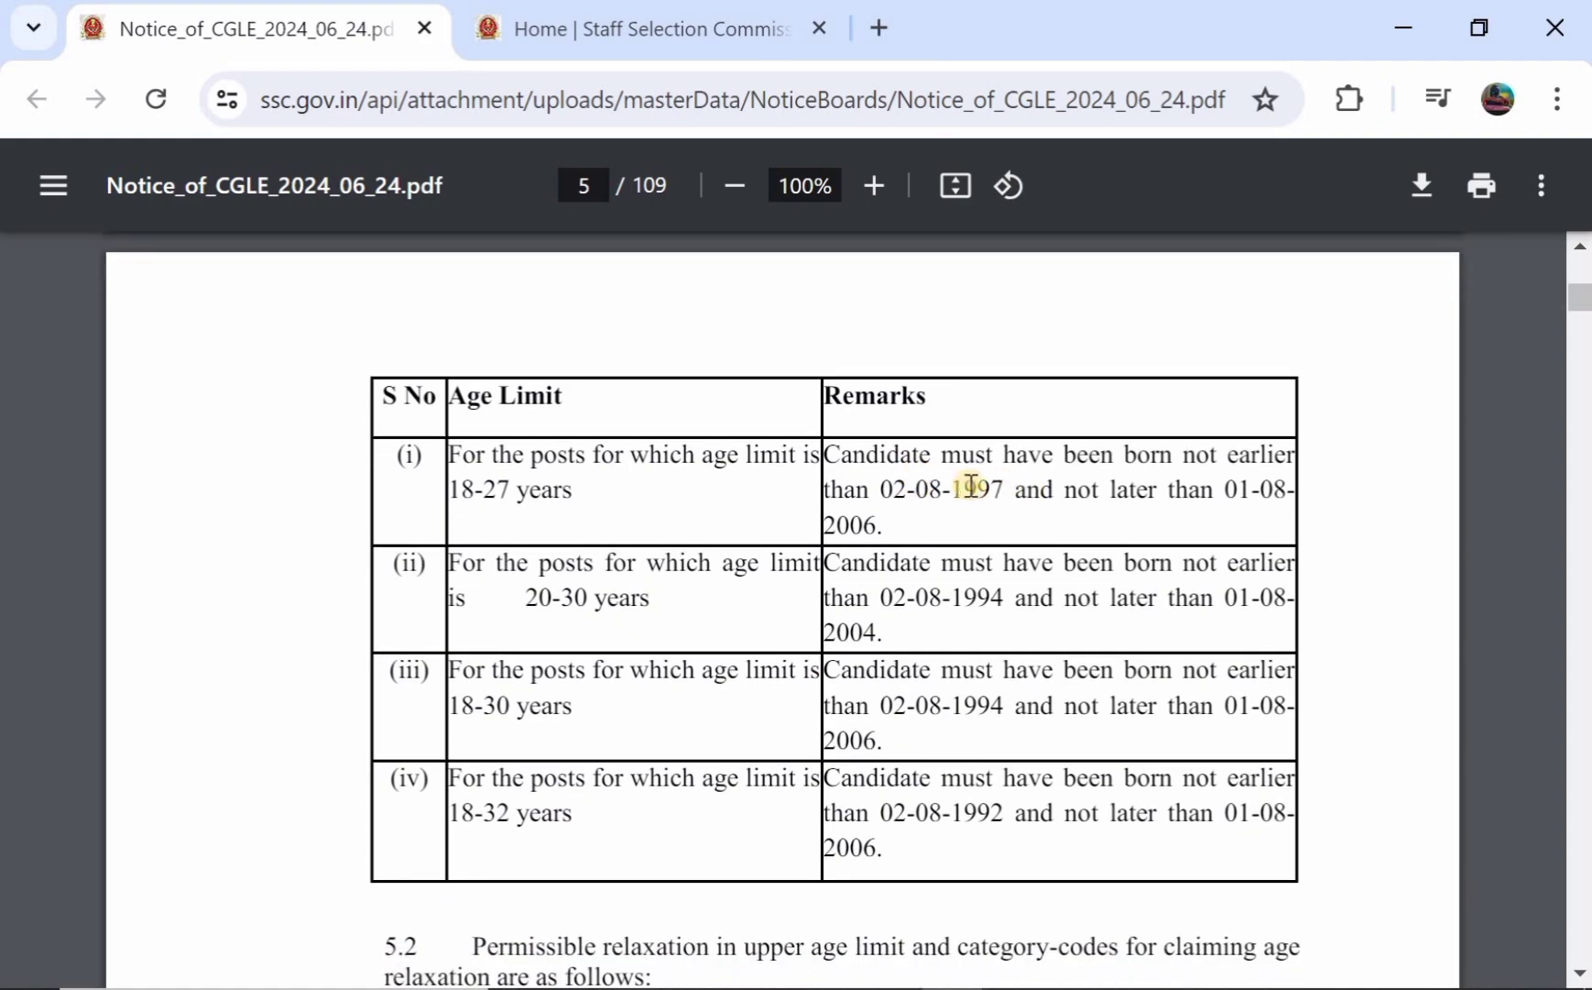
Look through the upper age relaxation categories, the ex-servicemen and reservation certificate rules, and the scribe provisions in sections 5.2 to 7
scroll(966, 484, down, 8)
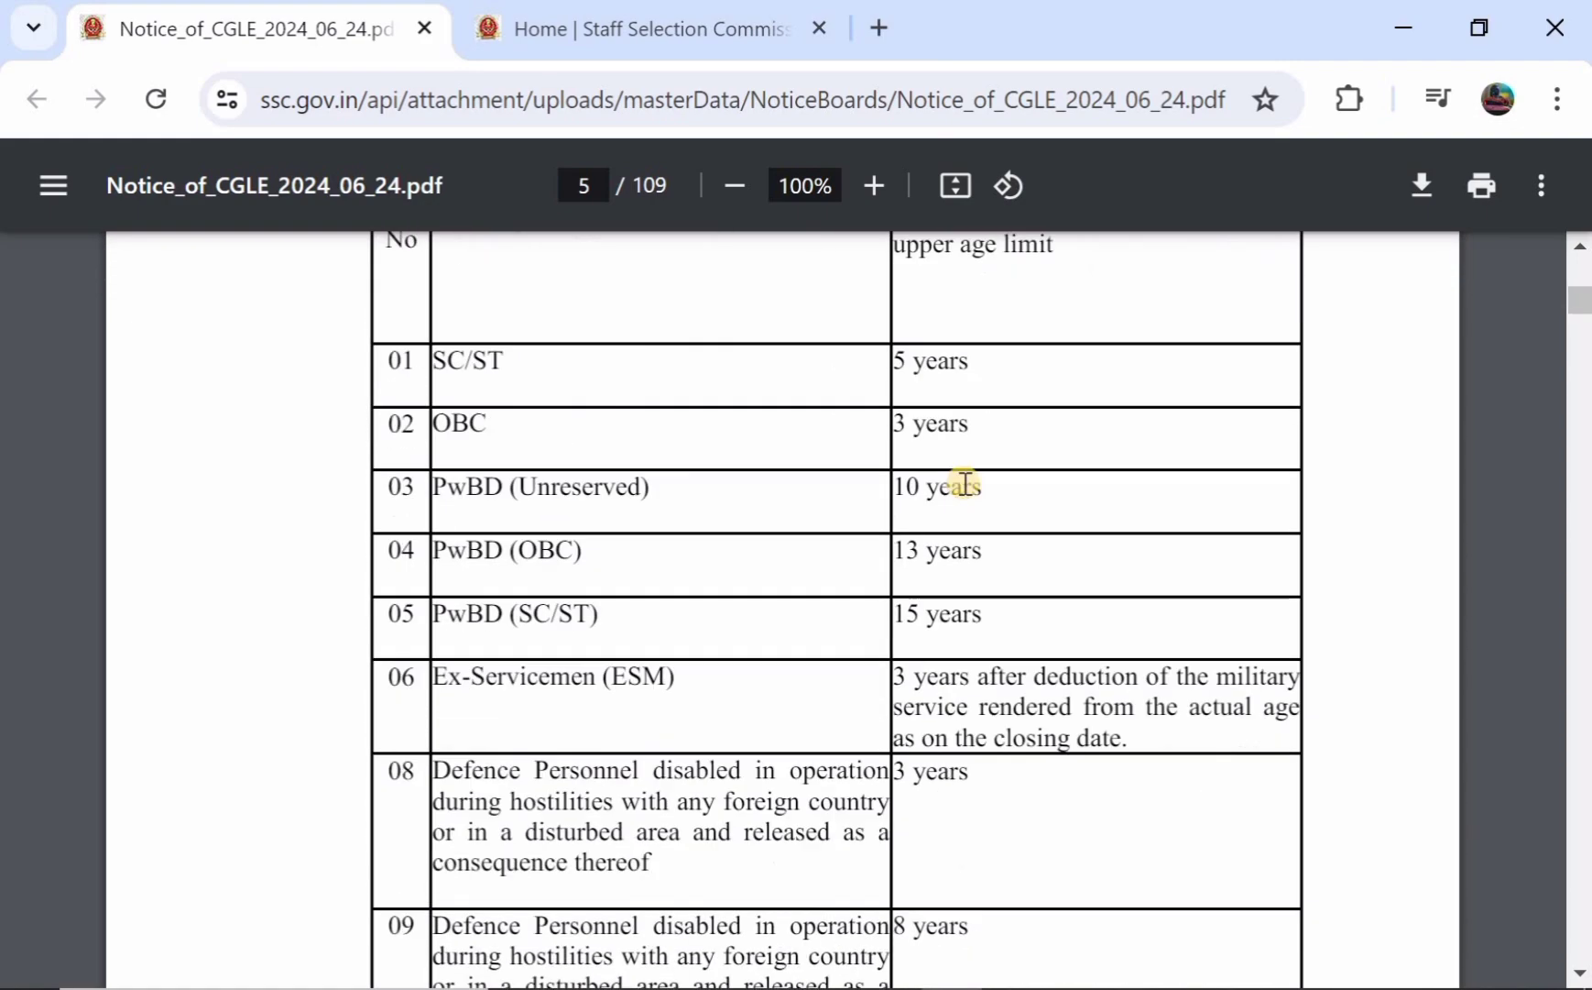
scroll(653, 426, down, 12)
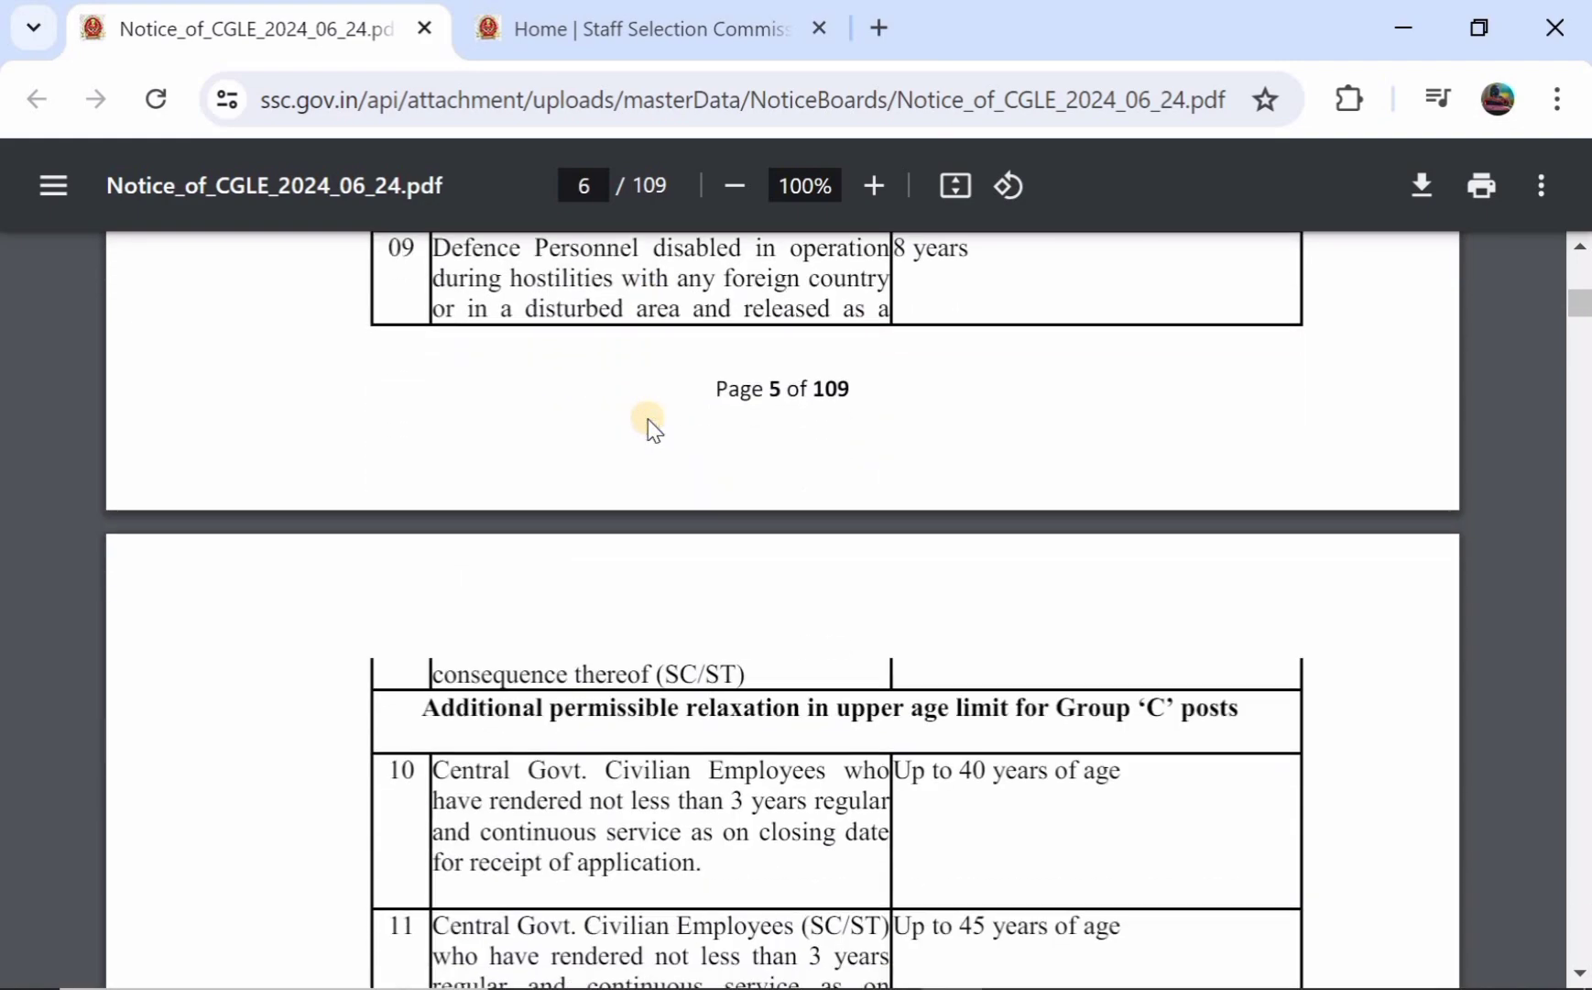
scroll(648, 422, down, 18)
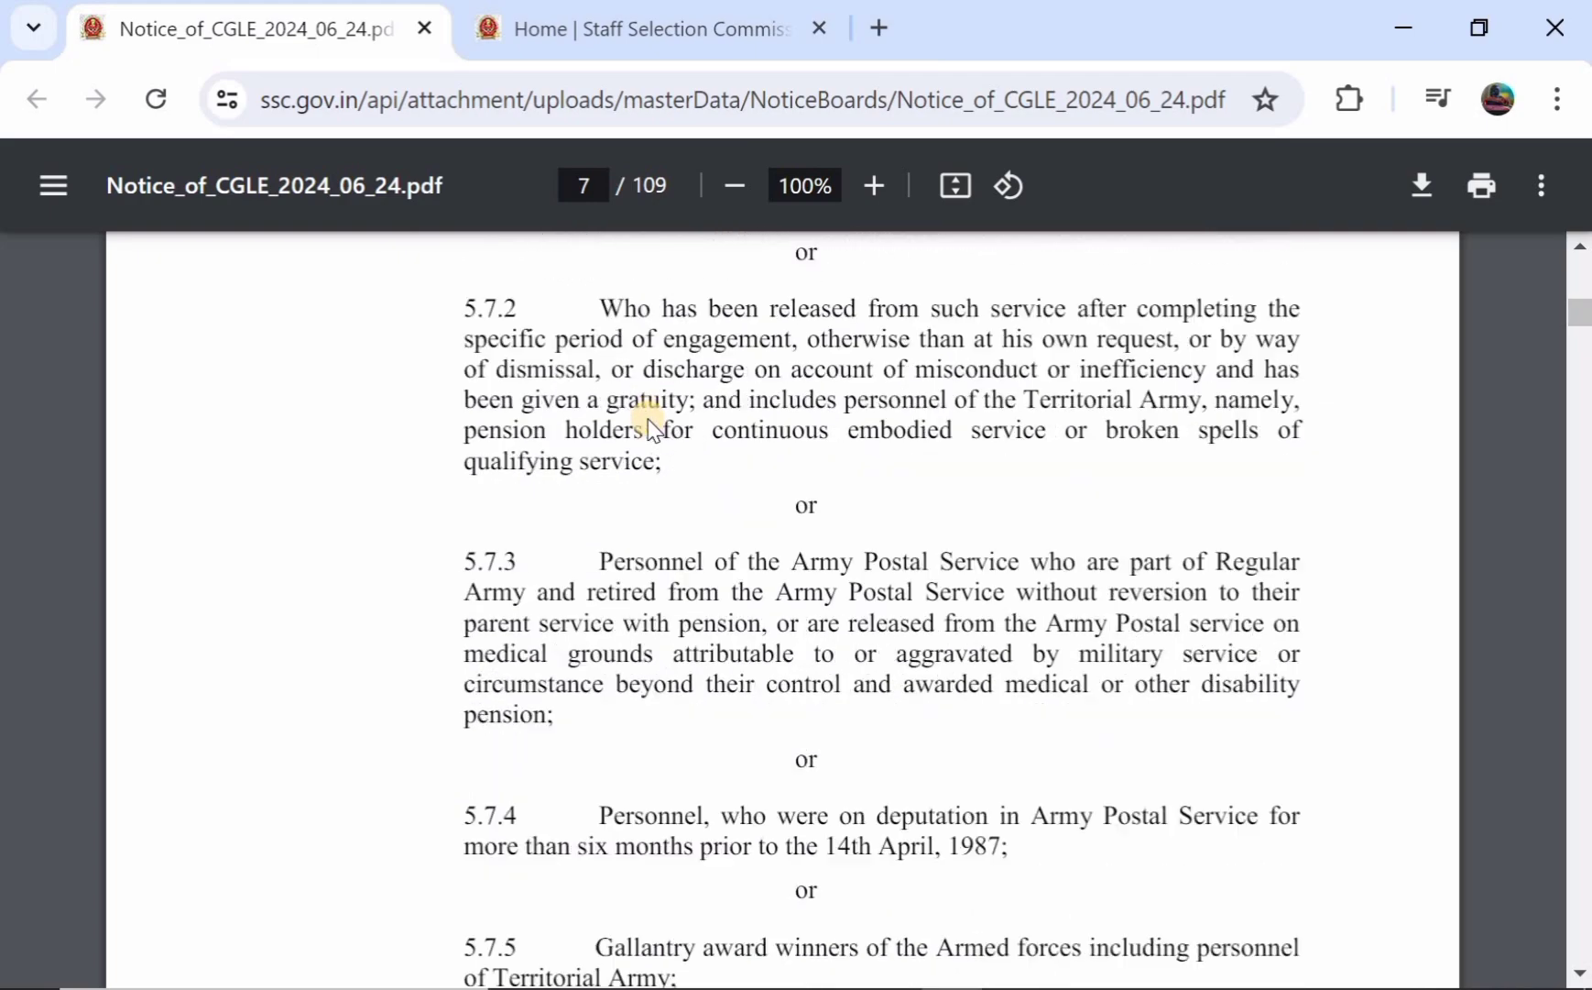
scroll(649, 424, down, 18)
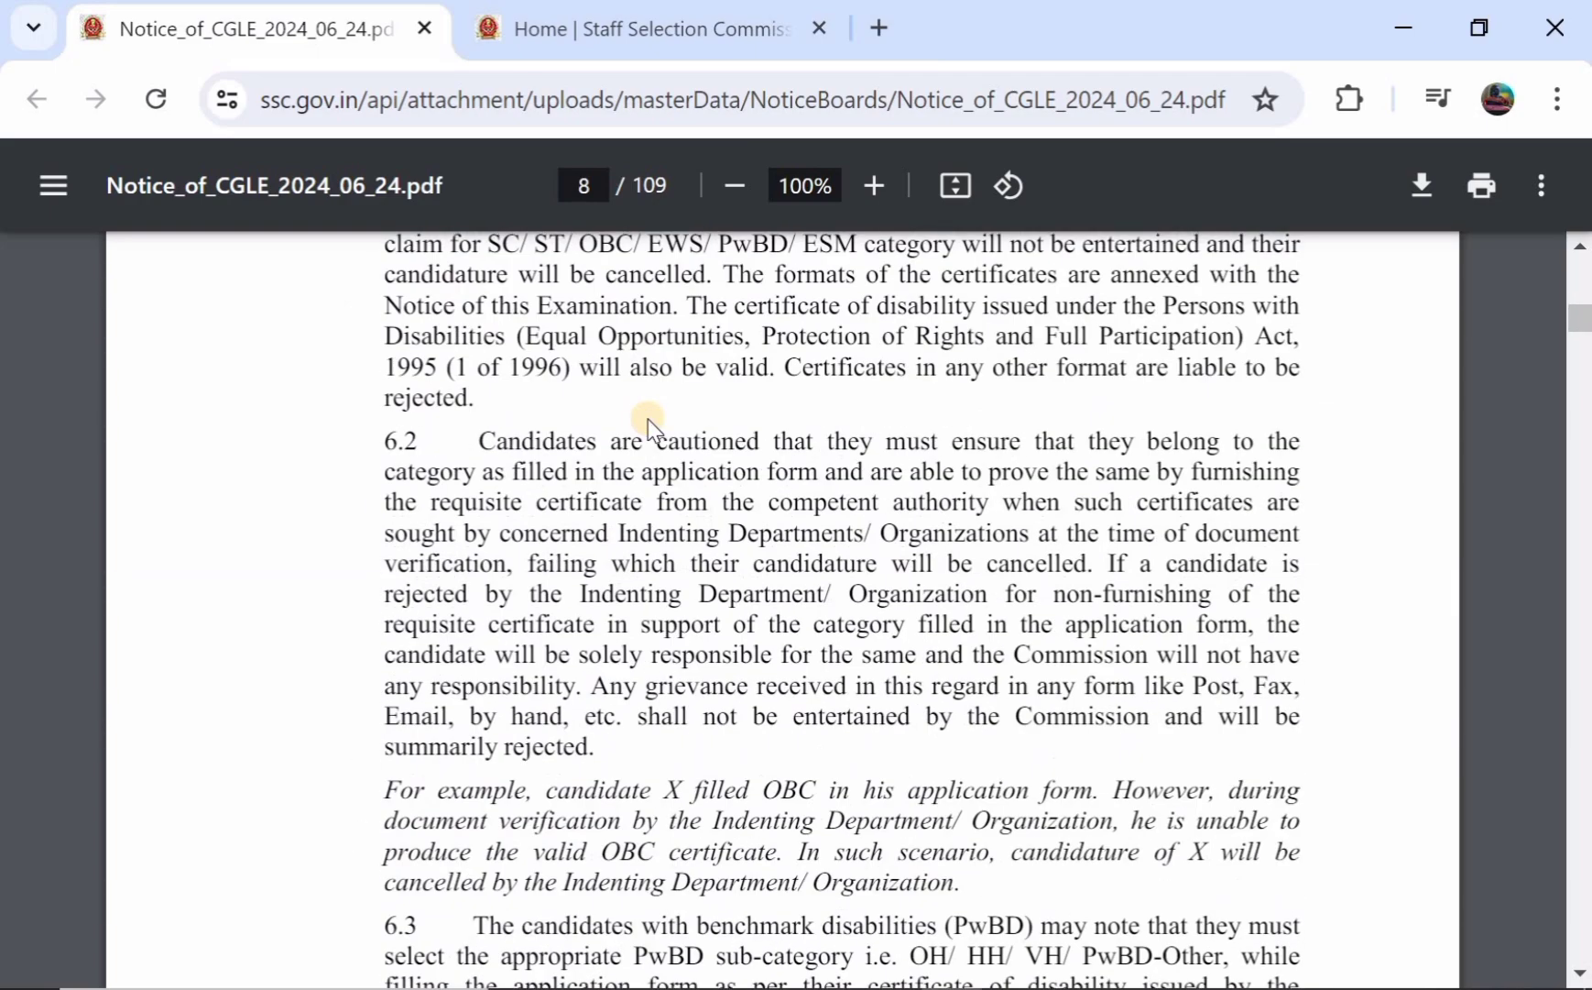
scroll(648, 424, down, 15)
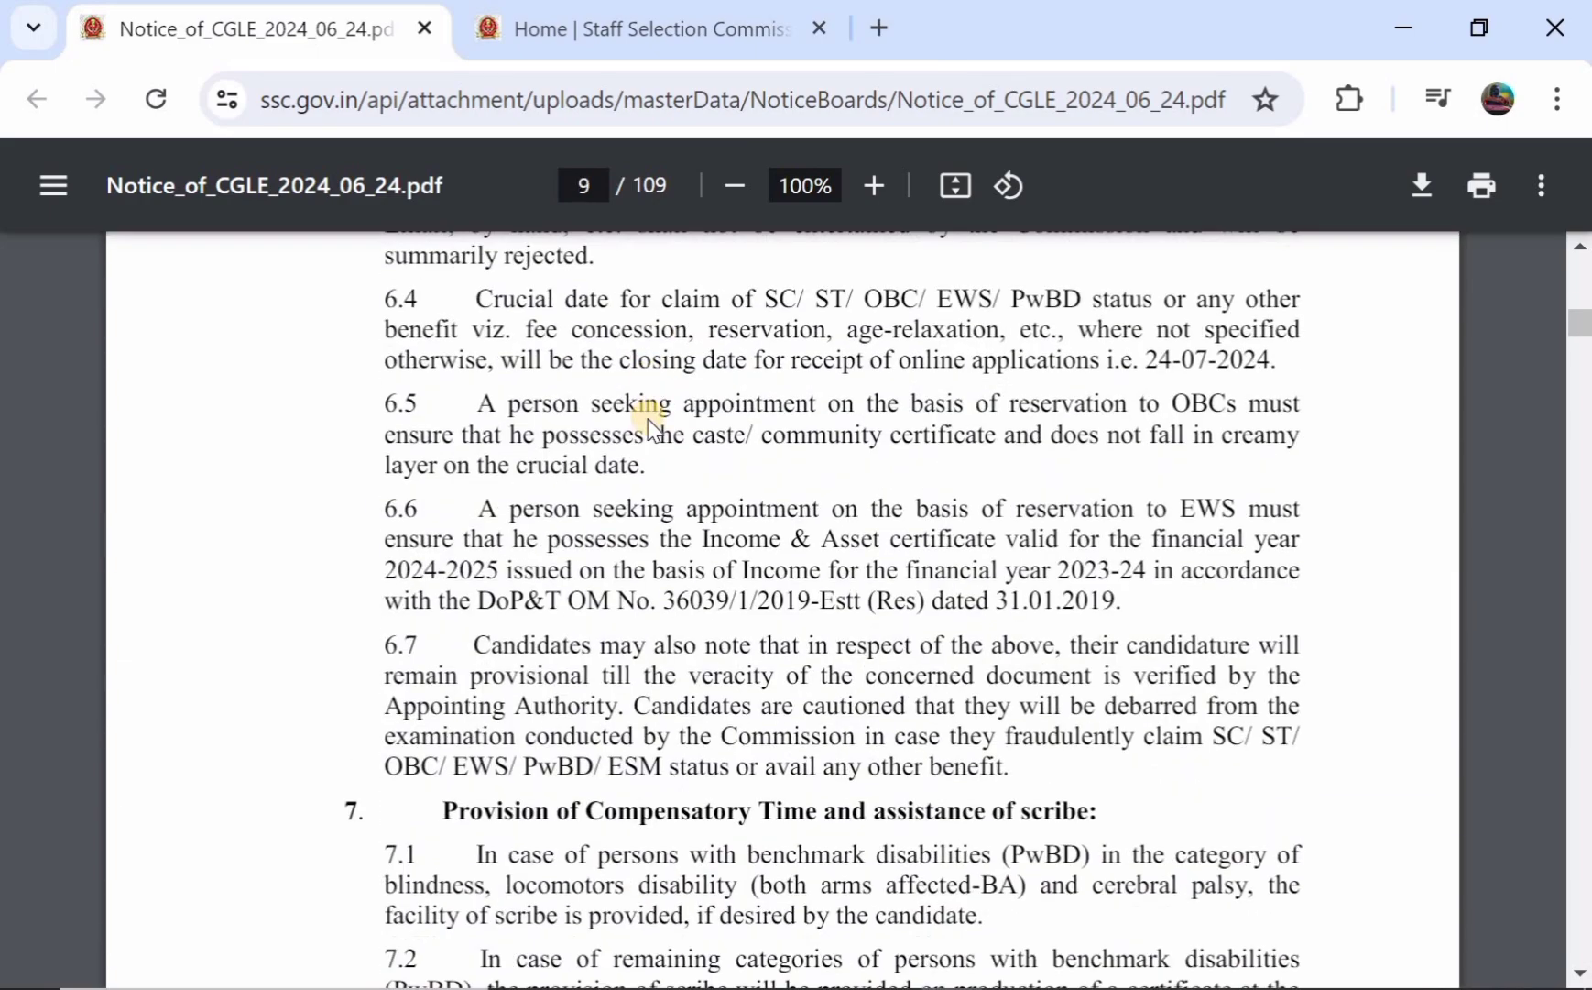
scroll(648, 425, down, 18)
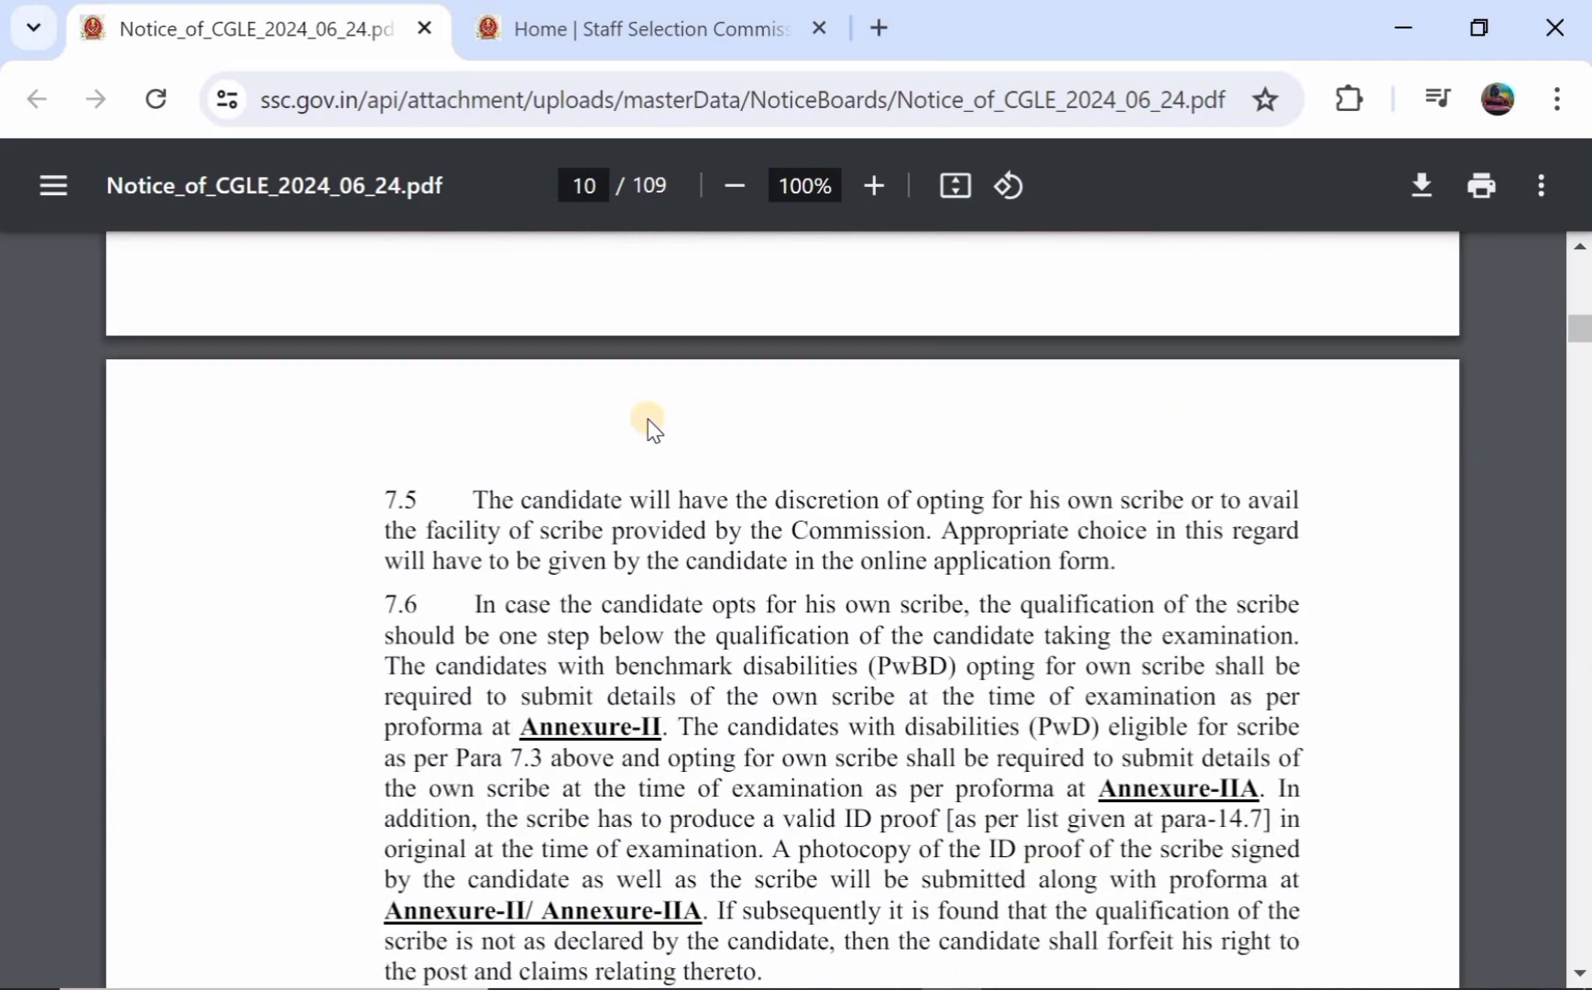
Examine the essential educational qualifications in section 8 for Junior Statistical Officer, Statistical Investigator Grade-II, Research Assistant and all other posts
scroll(648, 424, down, 18)
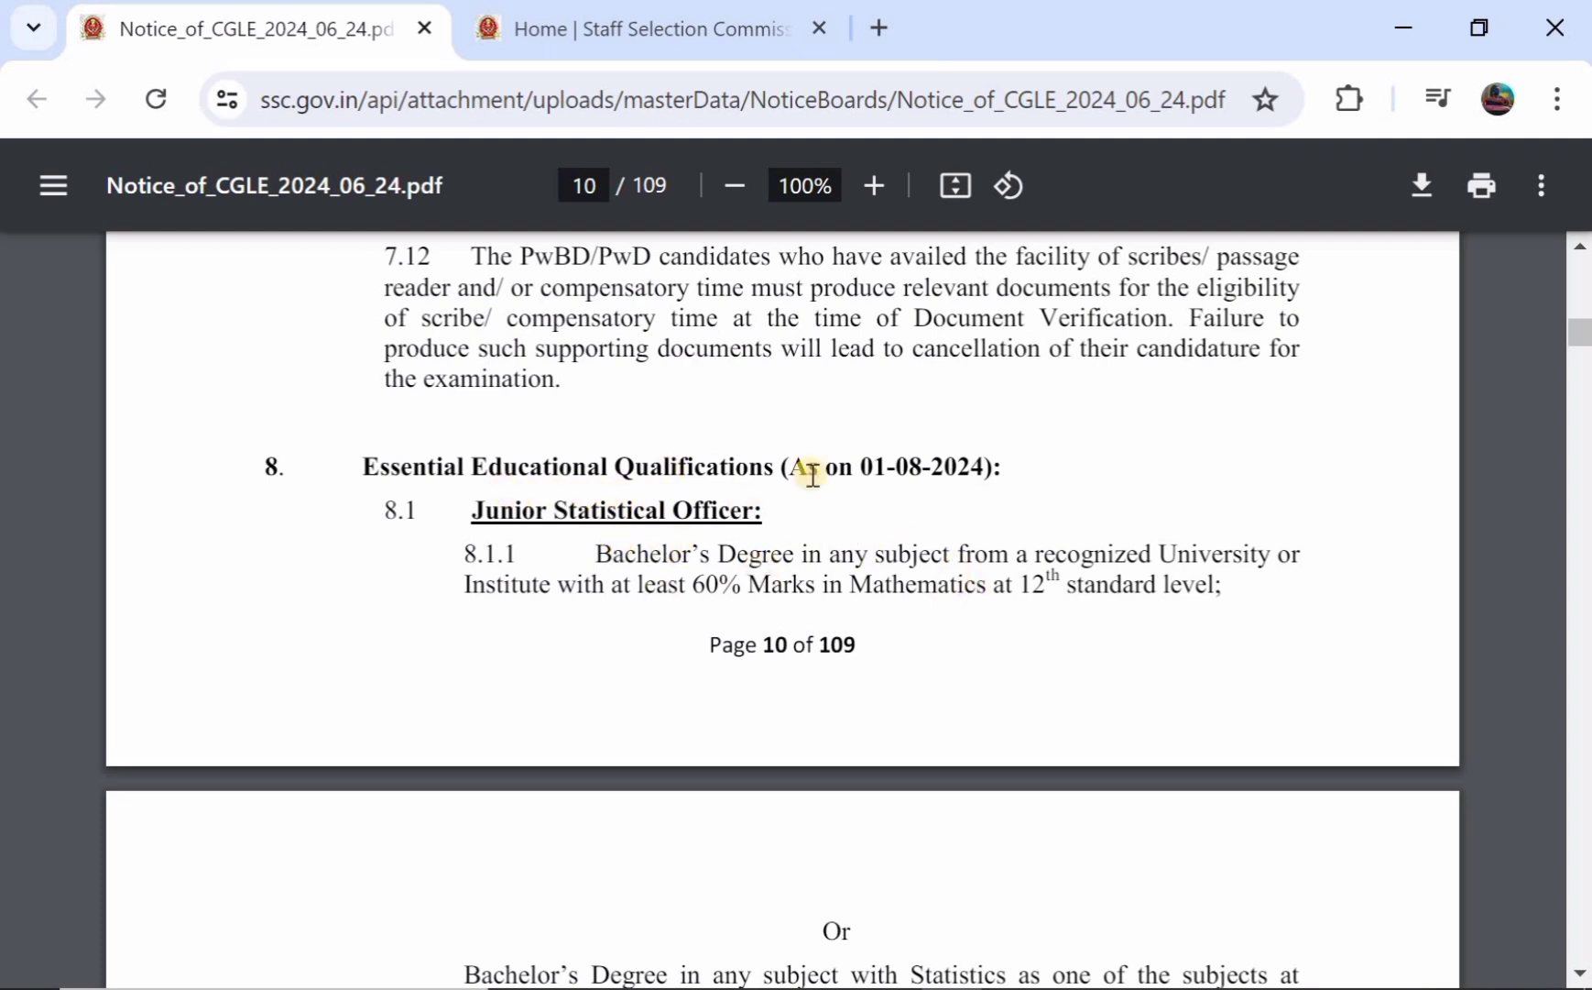
scroll(919, 468, down, 2)
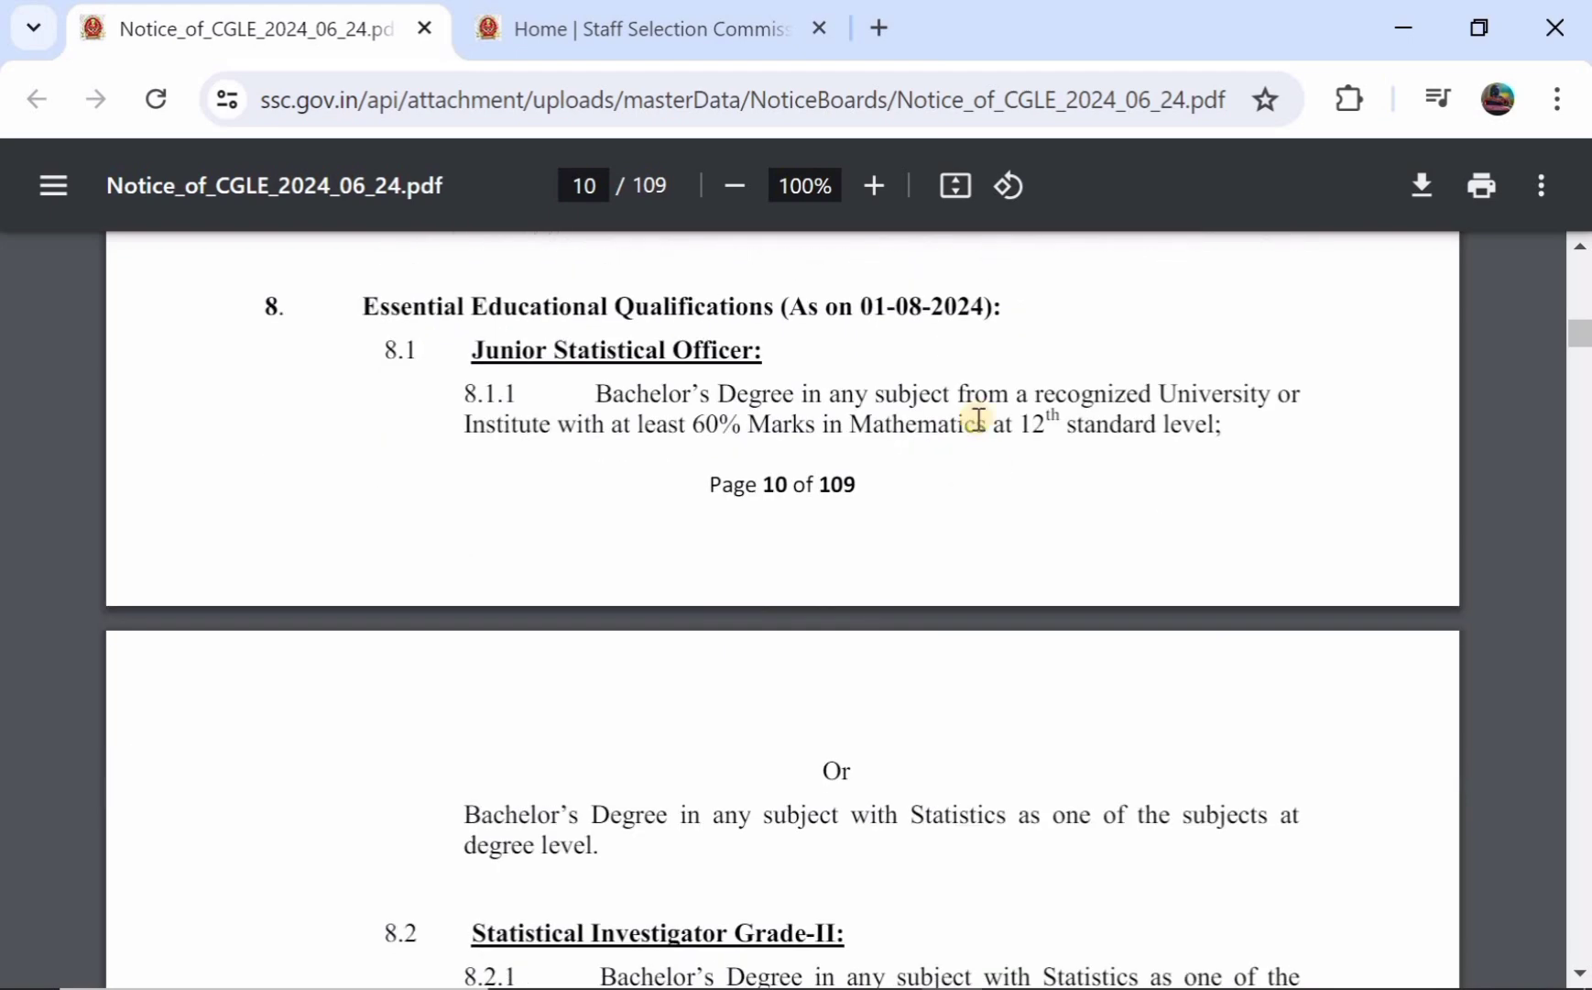
scroll(825, 449, down, 3)
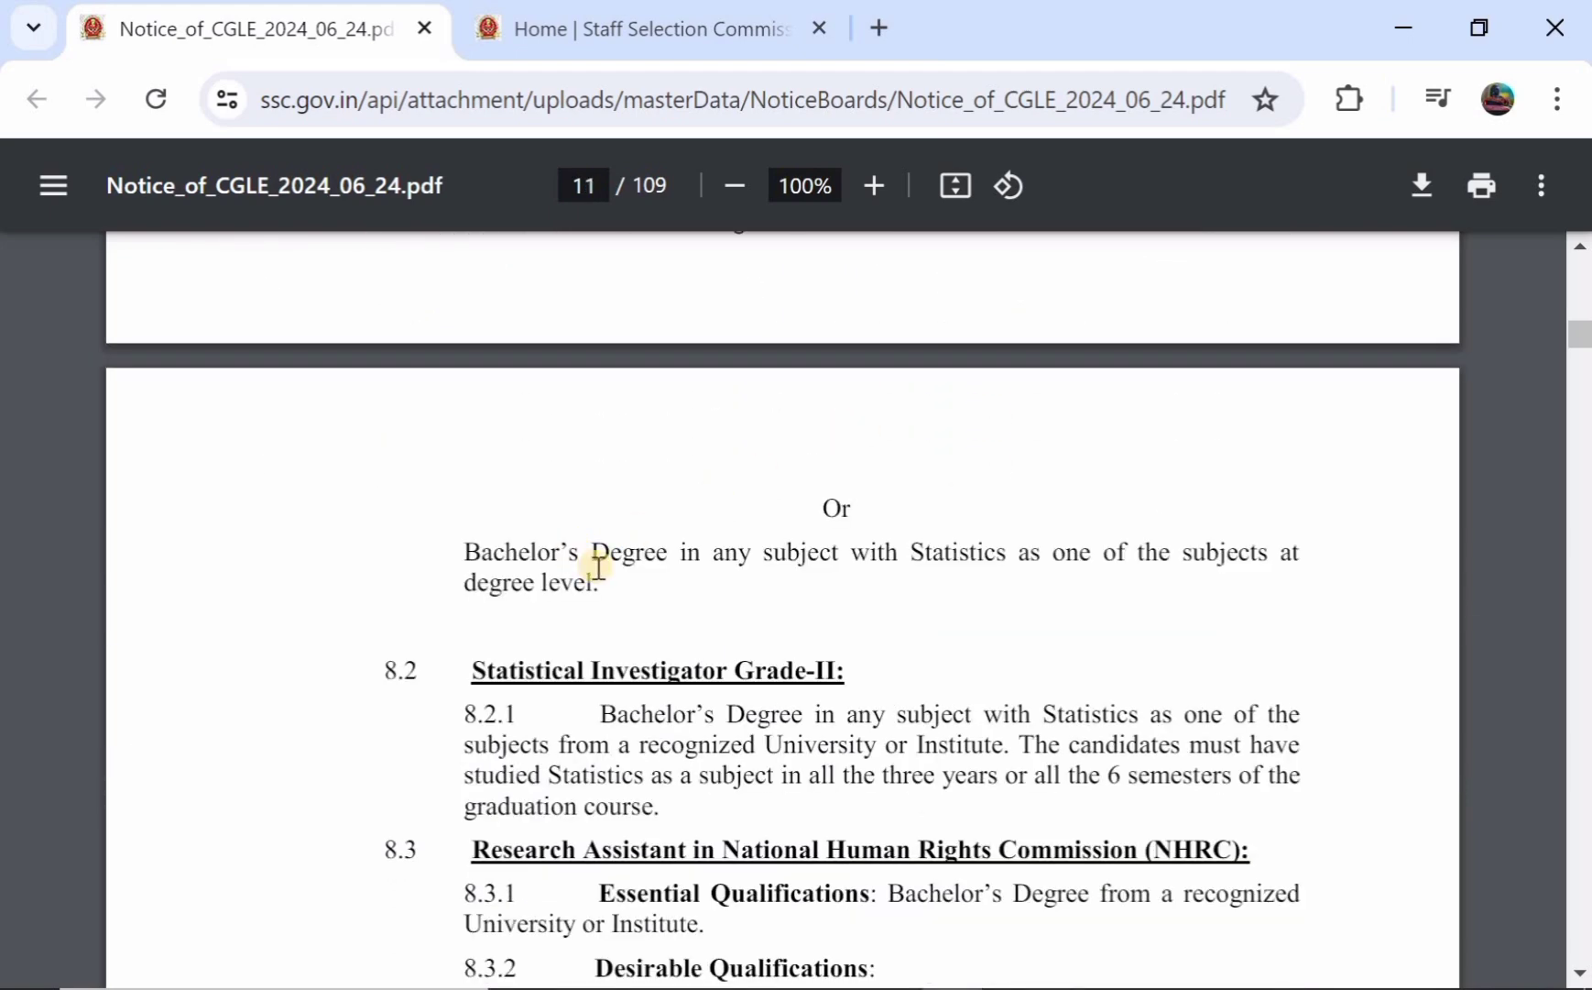
scroll(693, 566, down, 1)
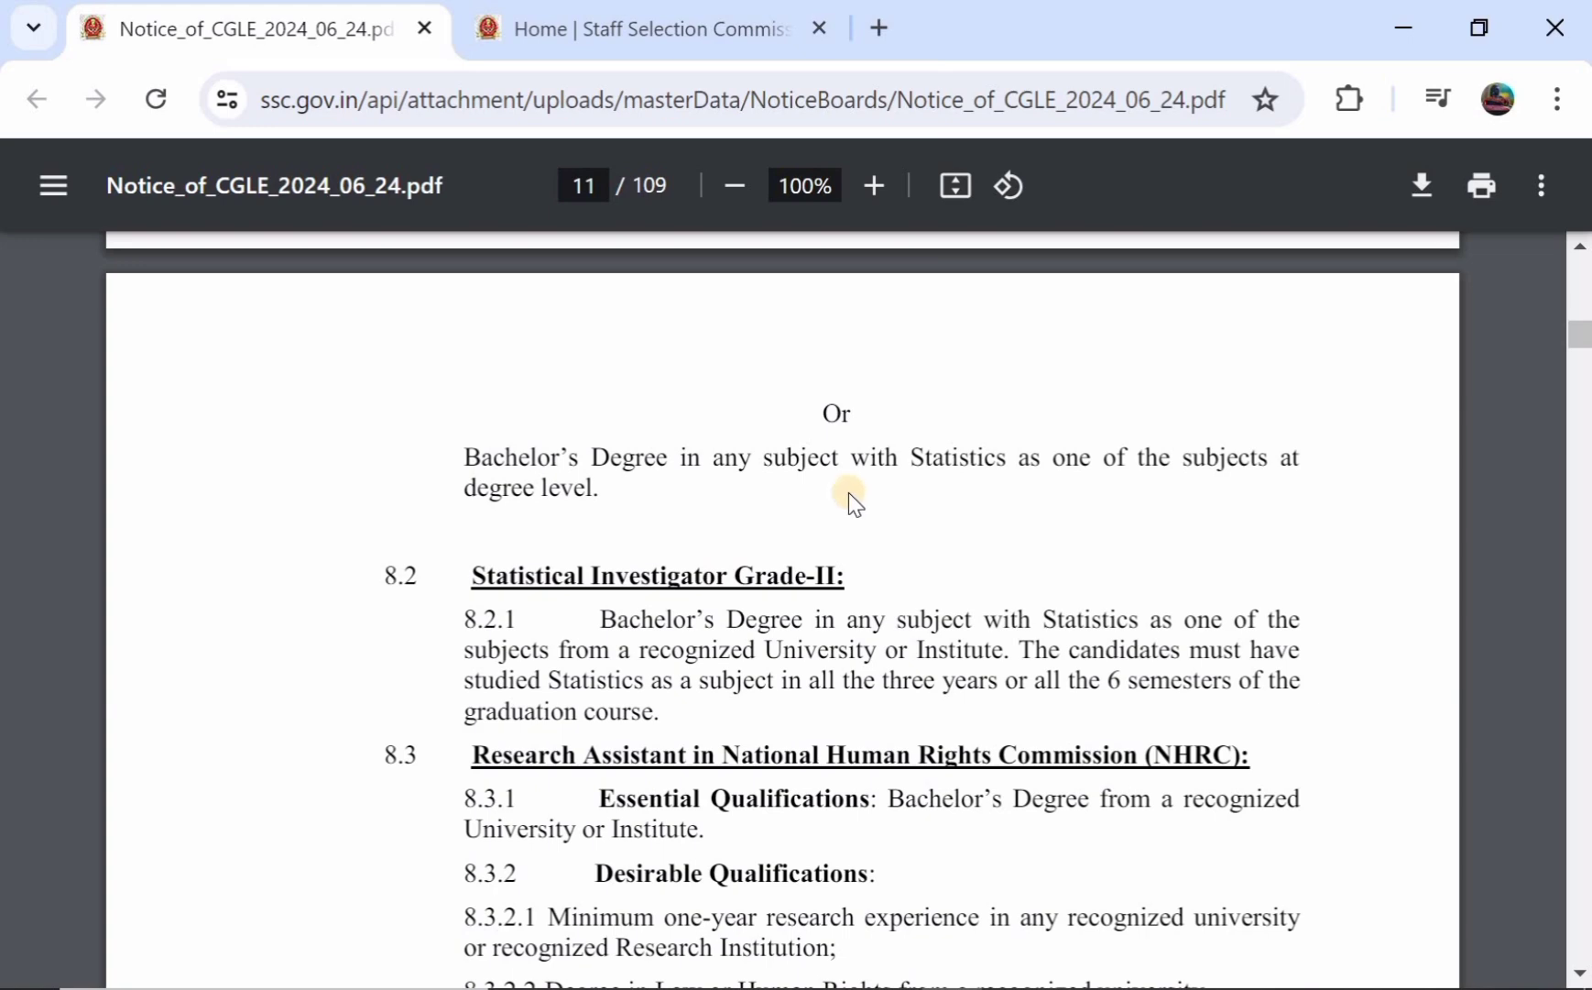
scroll(849, 495, down, 1)
scroll(849, 495, up, 4)
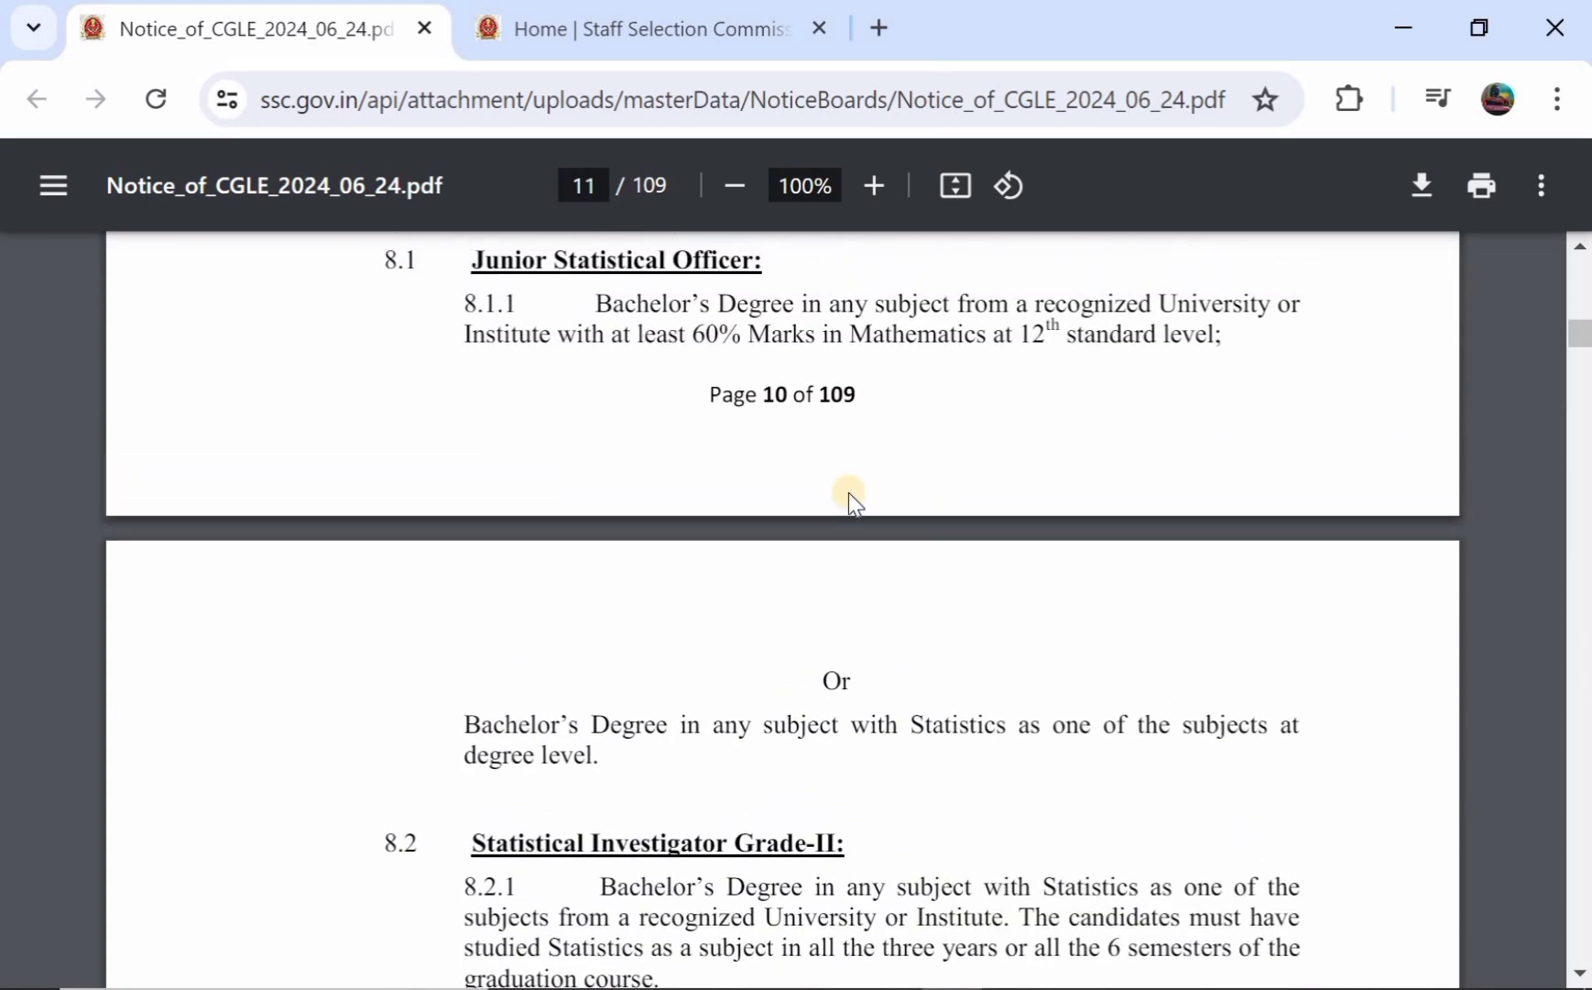
scroll(850, 495, down, 3)
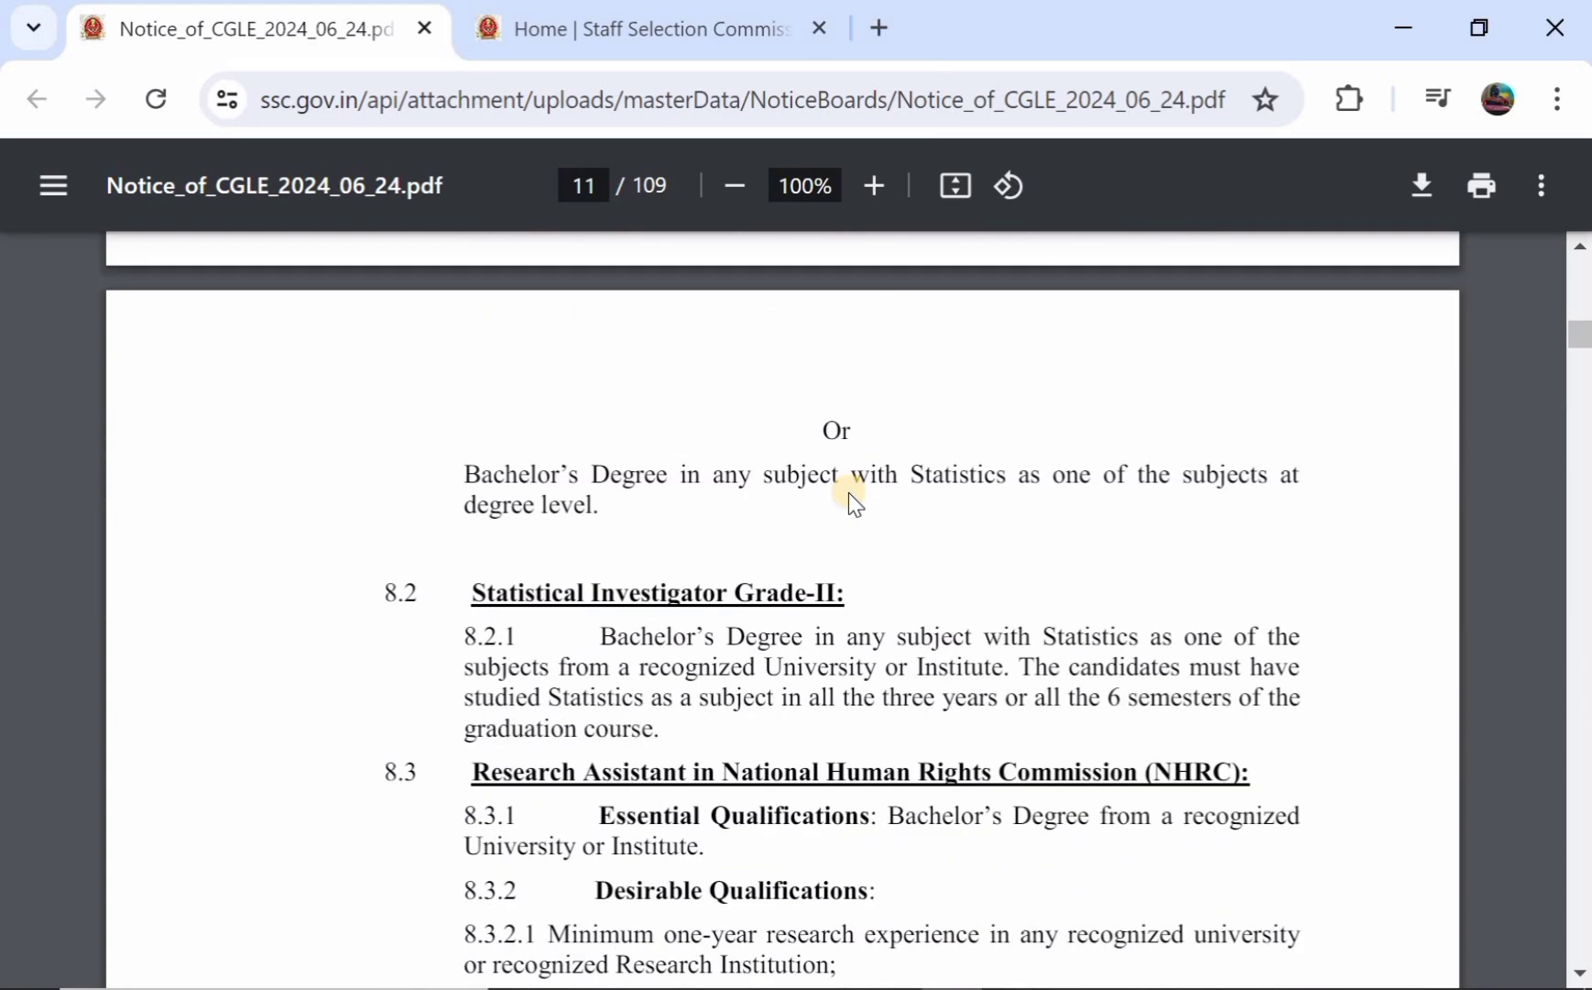
scroll(849, 499, down, 3)
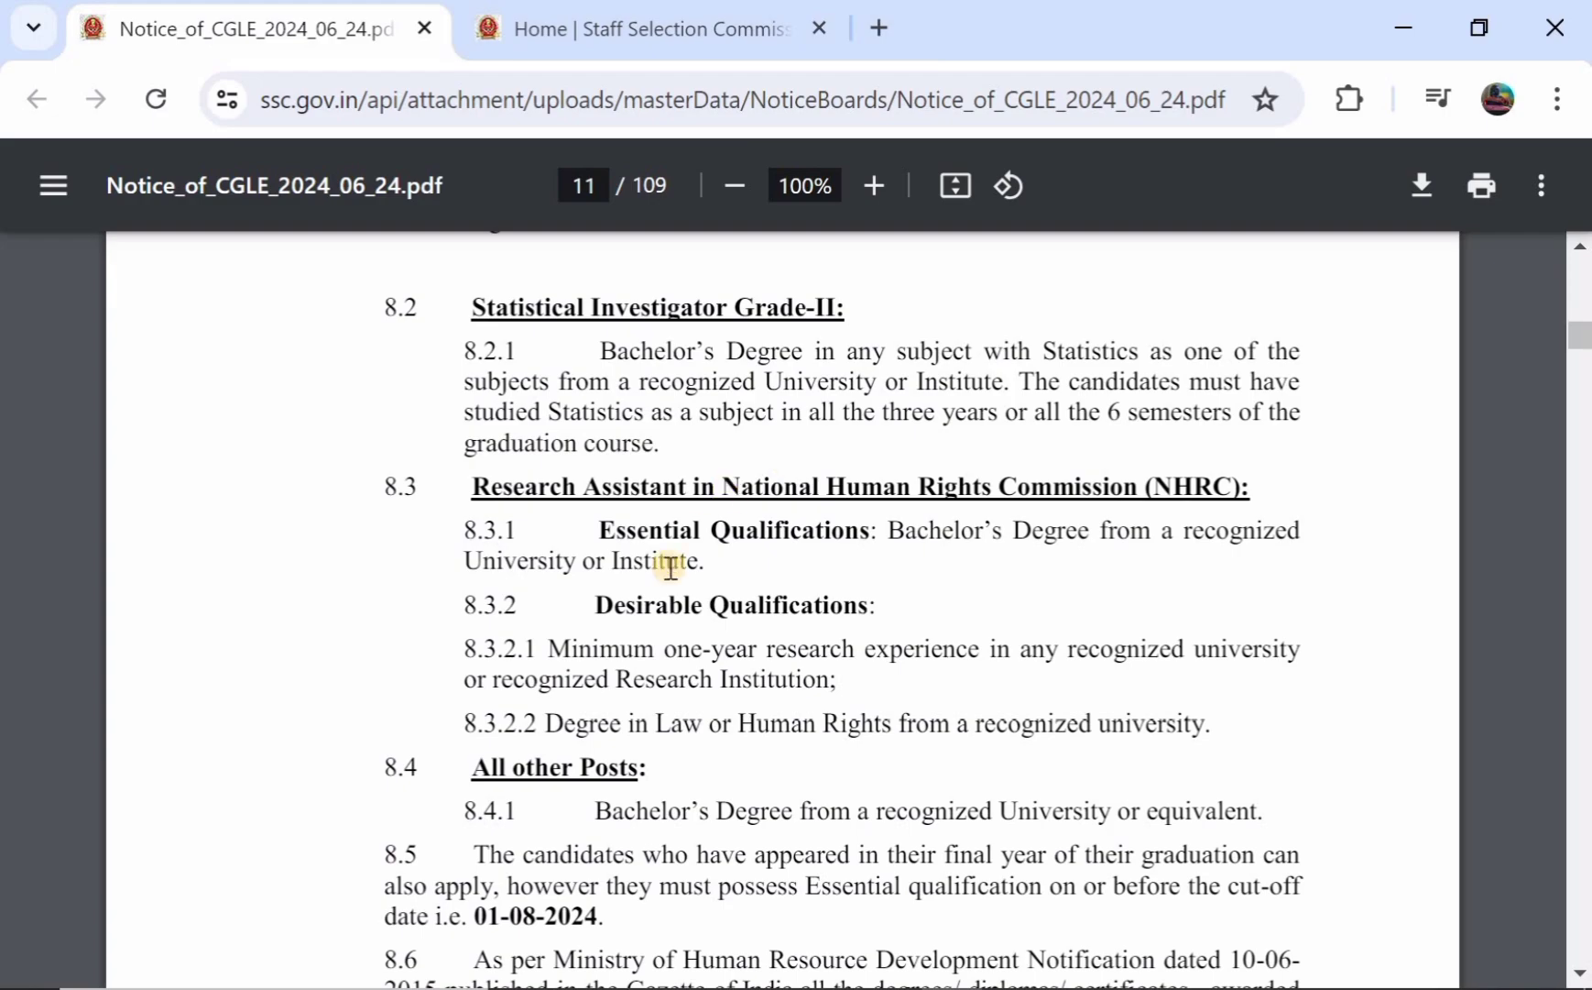
scroll(671, 566, down, 5)
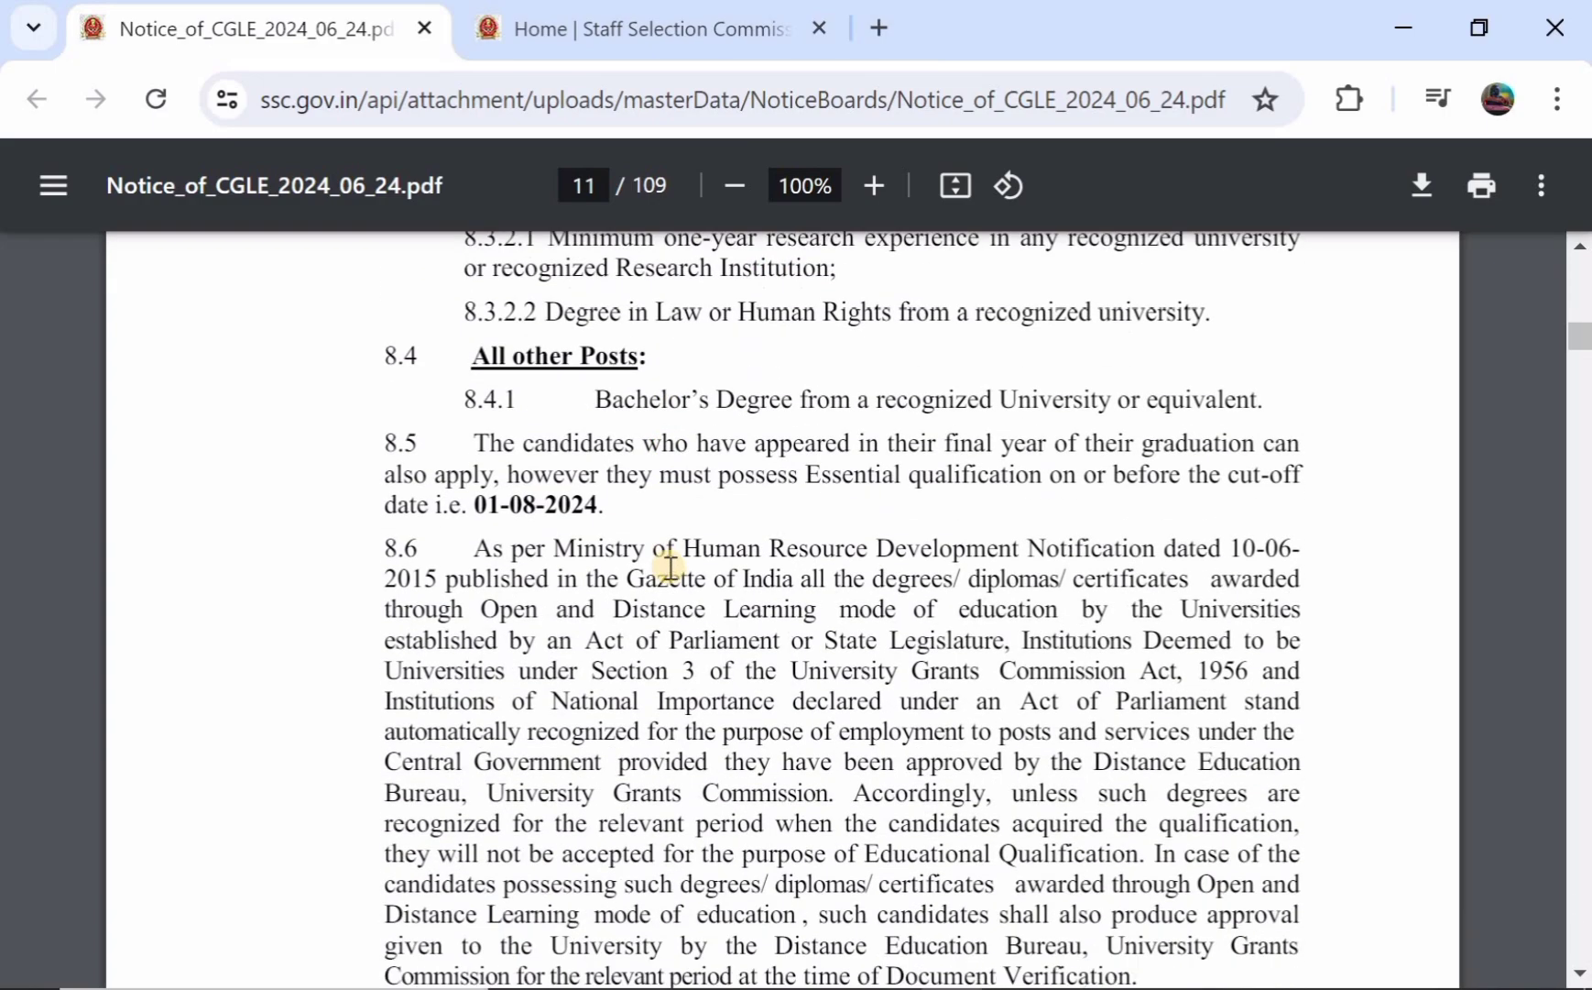
scroll(670, 567, up, 10)
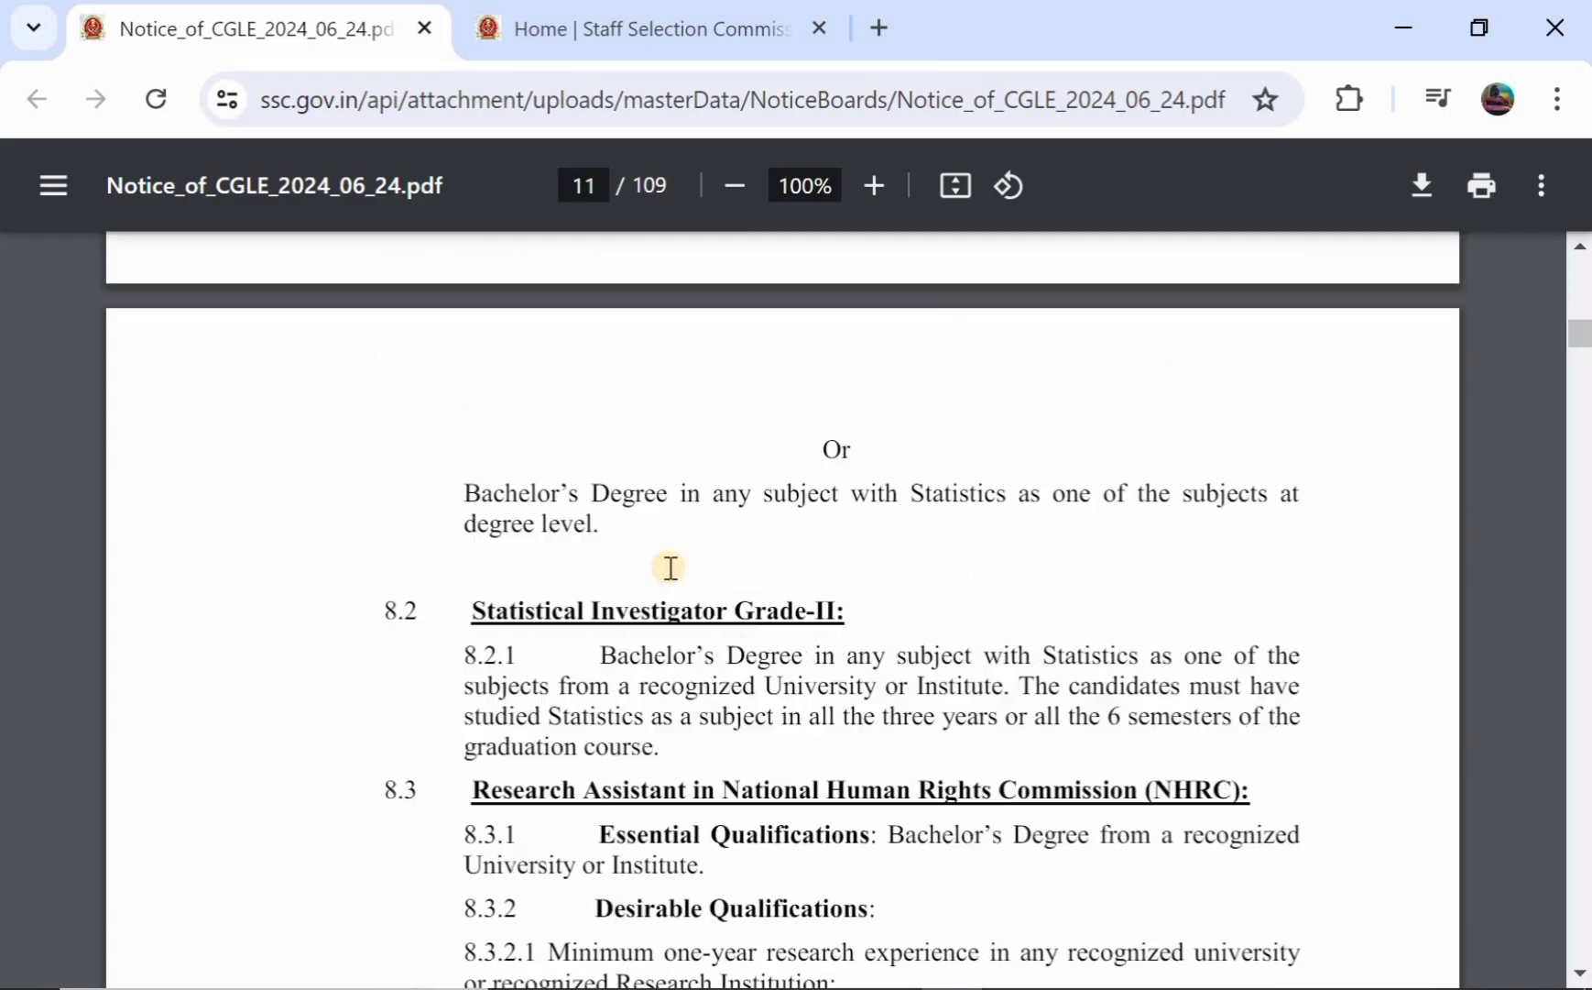
Switch from the notice to the Staff Selection Commission home page and open the candidate login or registration
scroll(670, 567, up, 17)
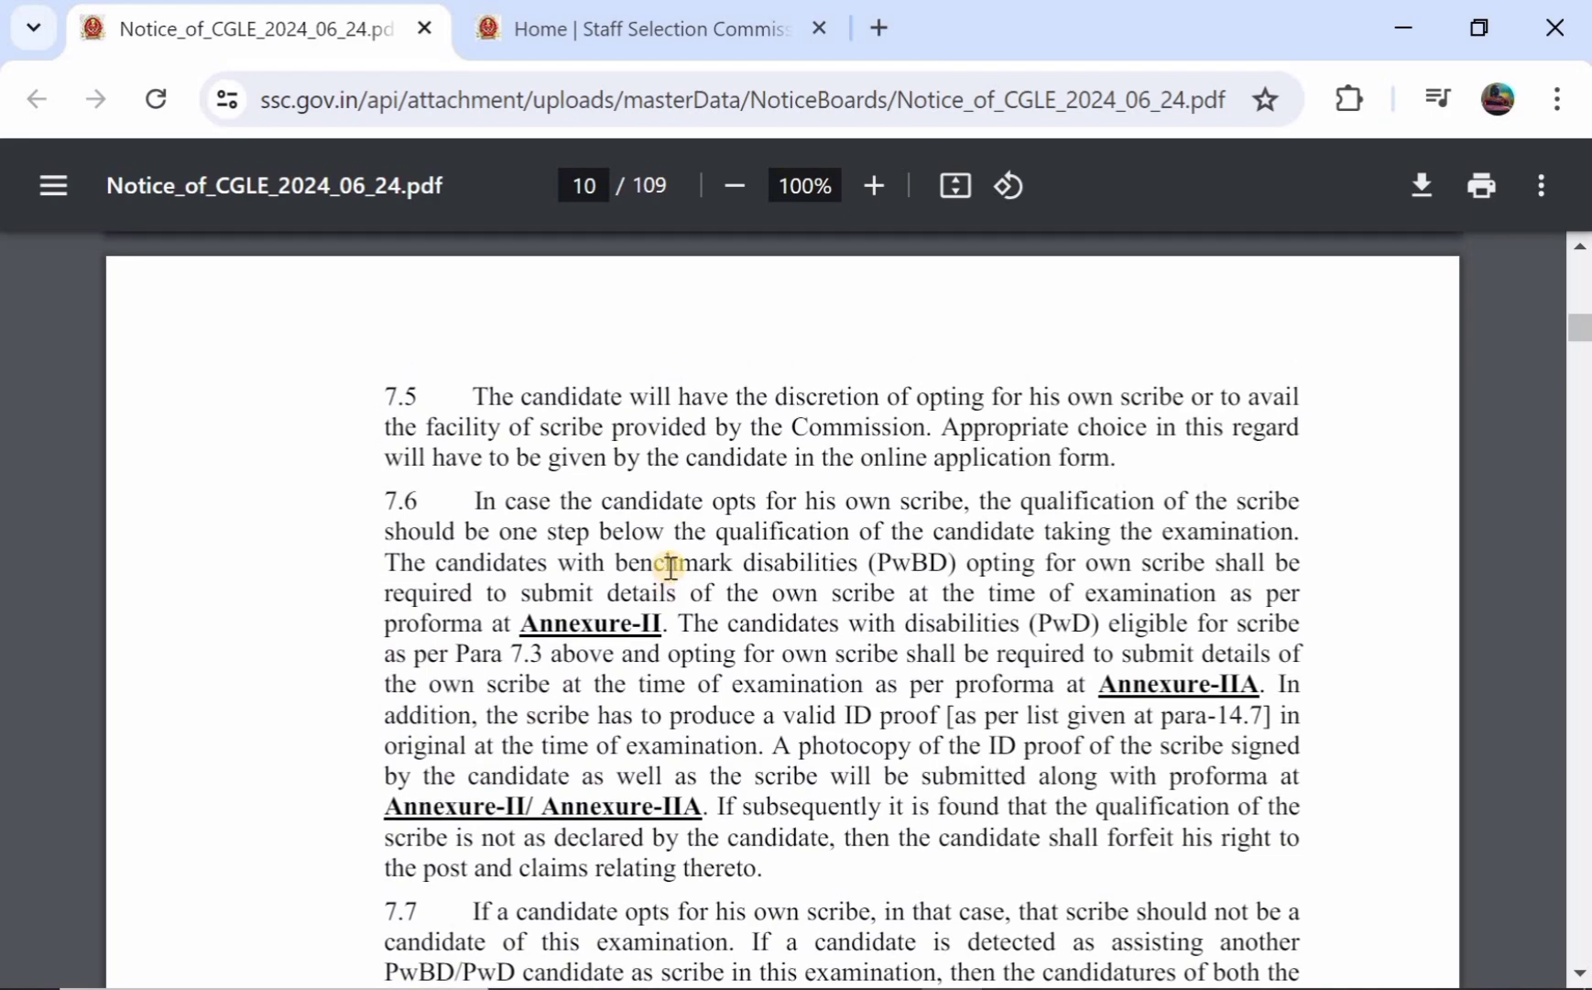
scroll(670, 567, up, 2)
key(ctrl+Tab)
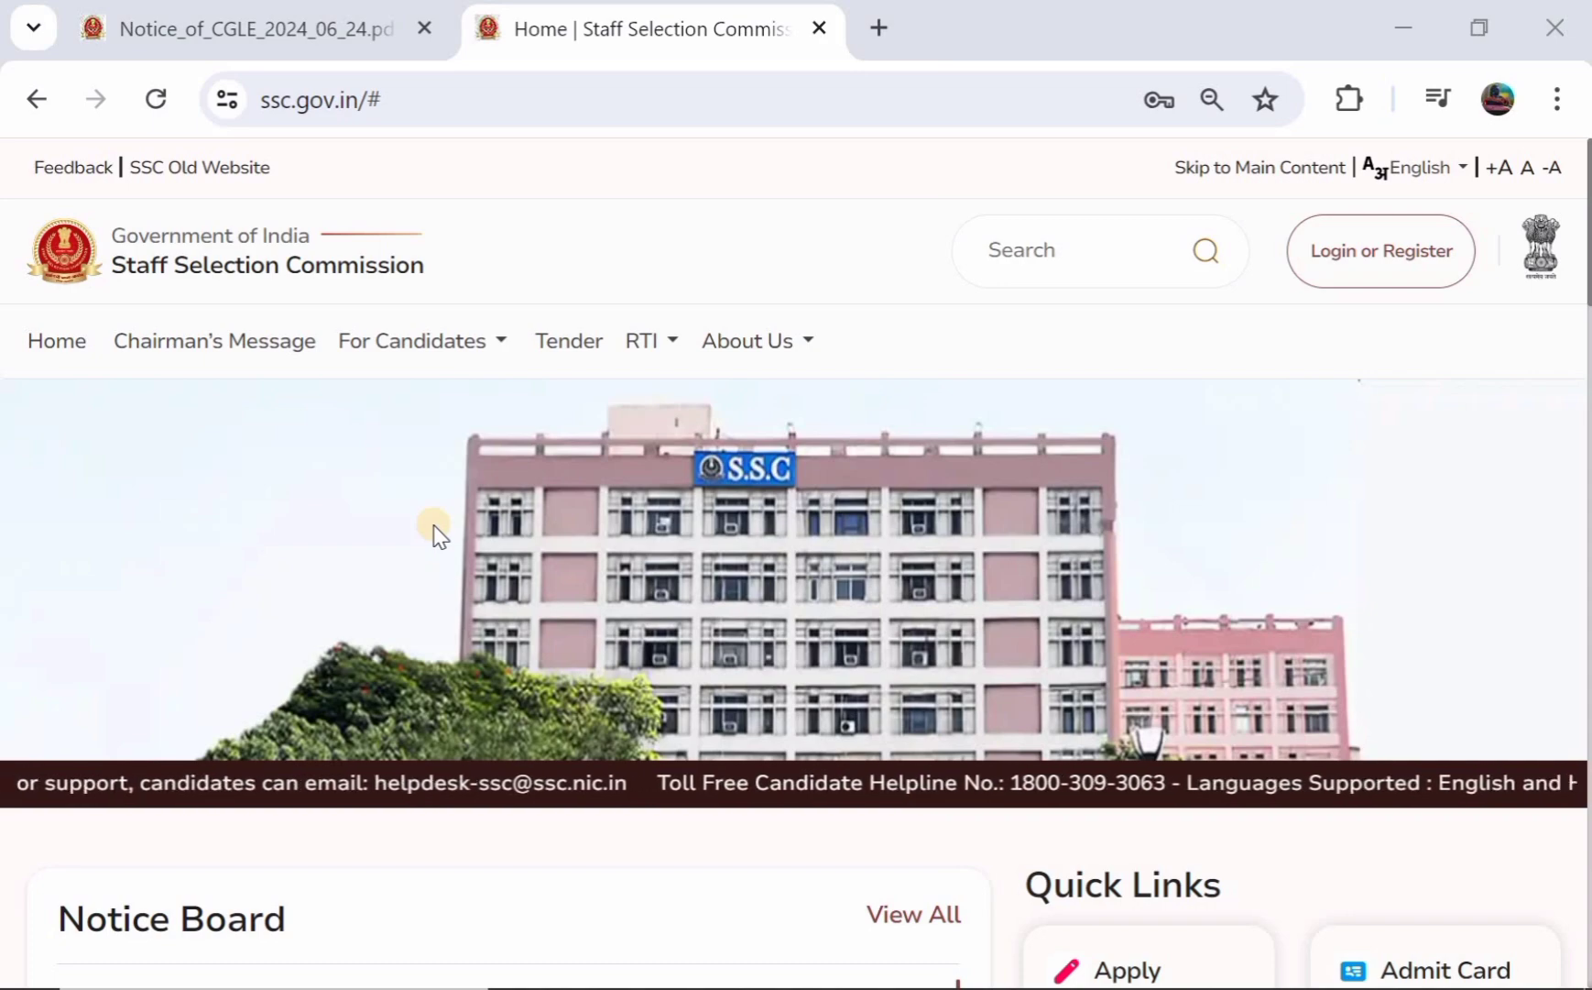
scroll(499, 412, down, 1)
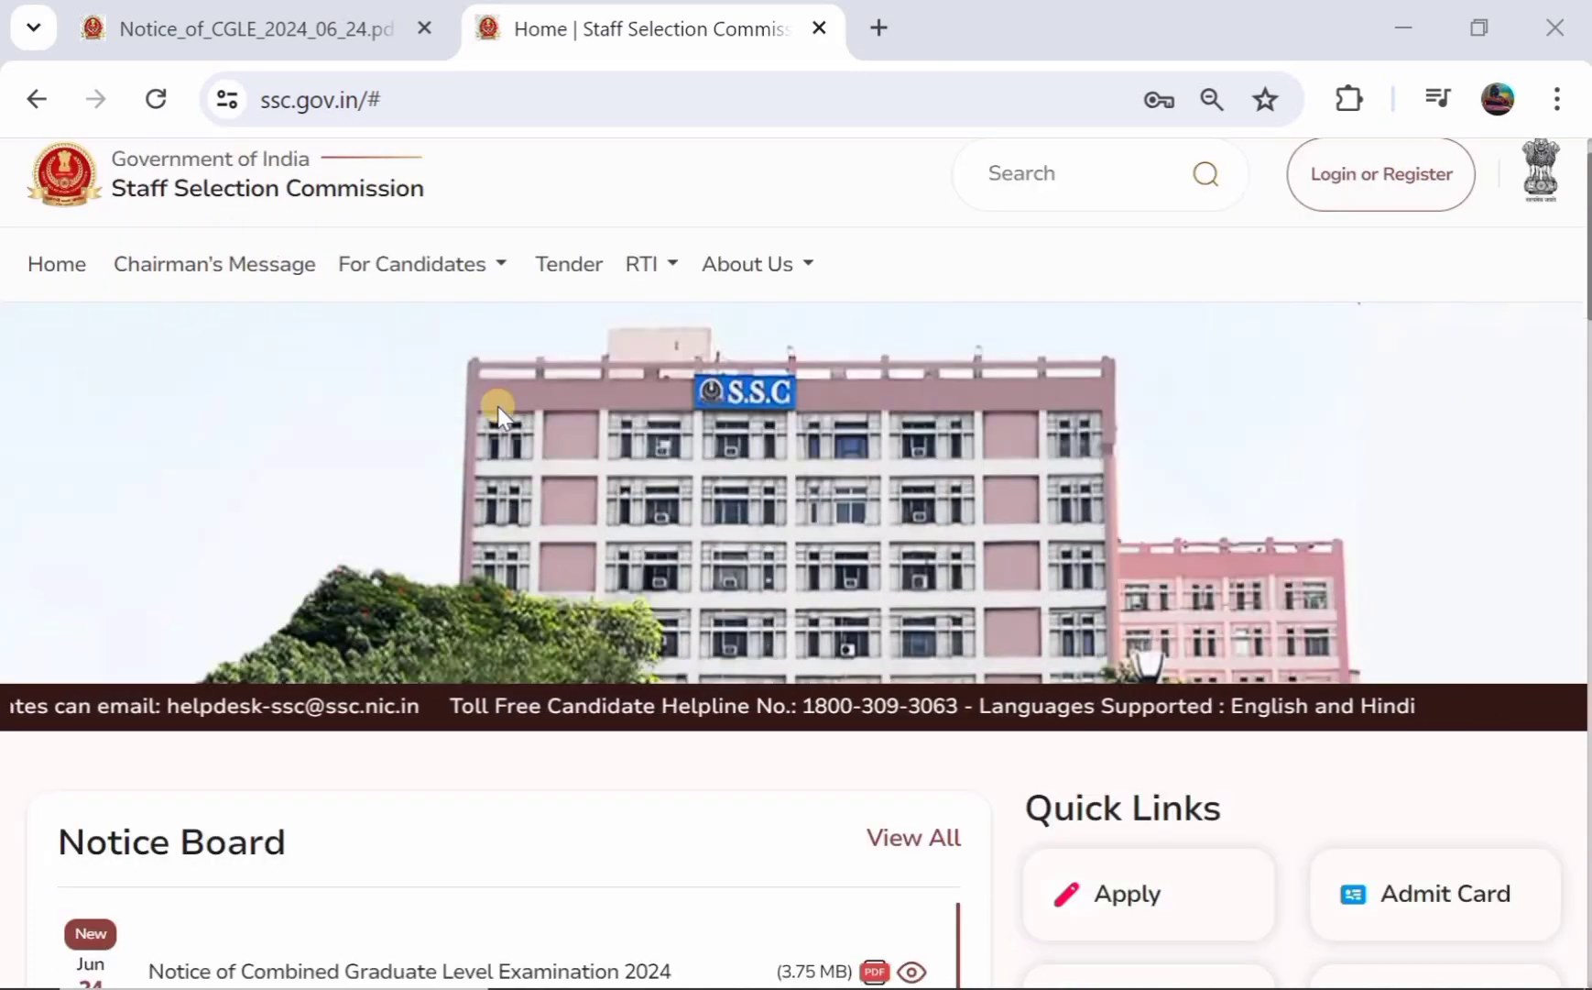
scroll(499, 412, down, 2)
scroll(497, 406, down, 2)
scroll(498, 406, up, 3)
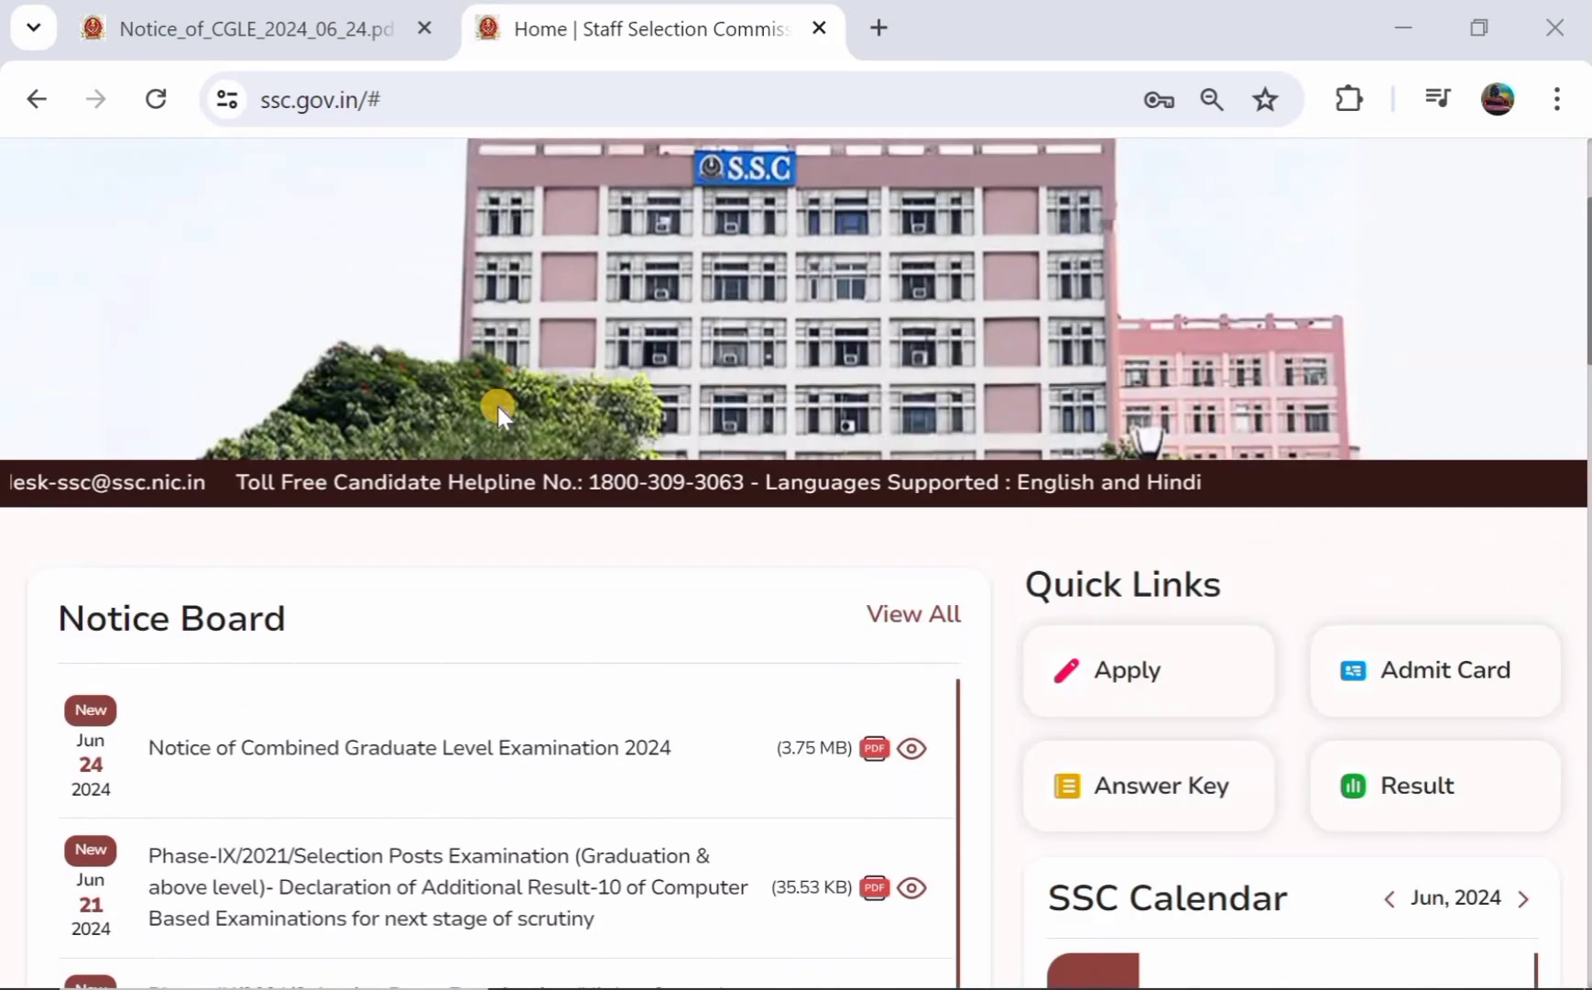
scroll(497, 406, up, 2)
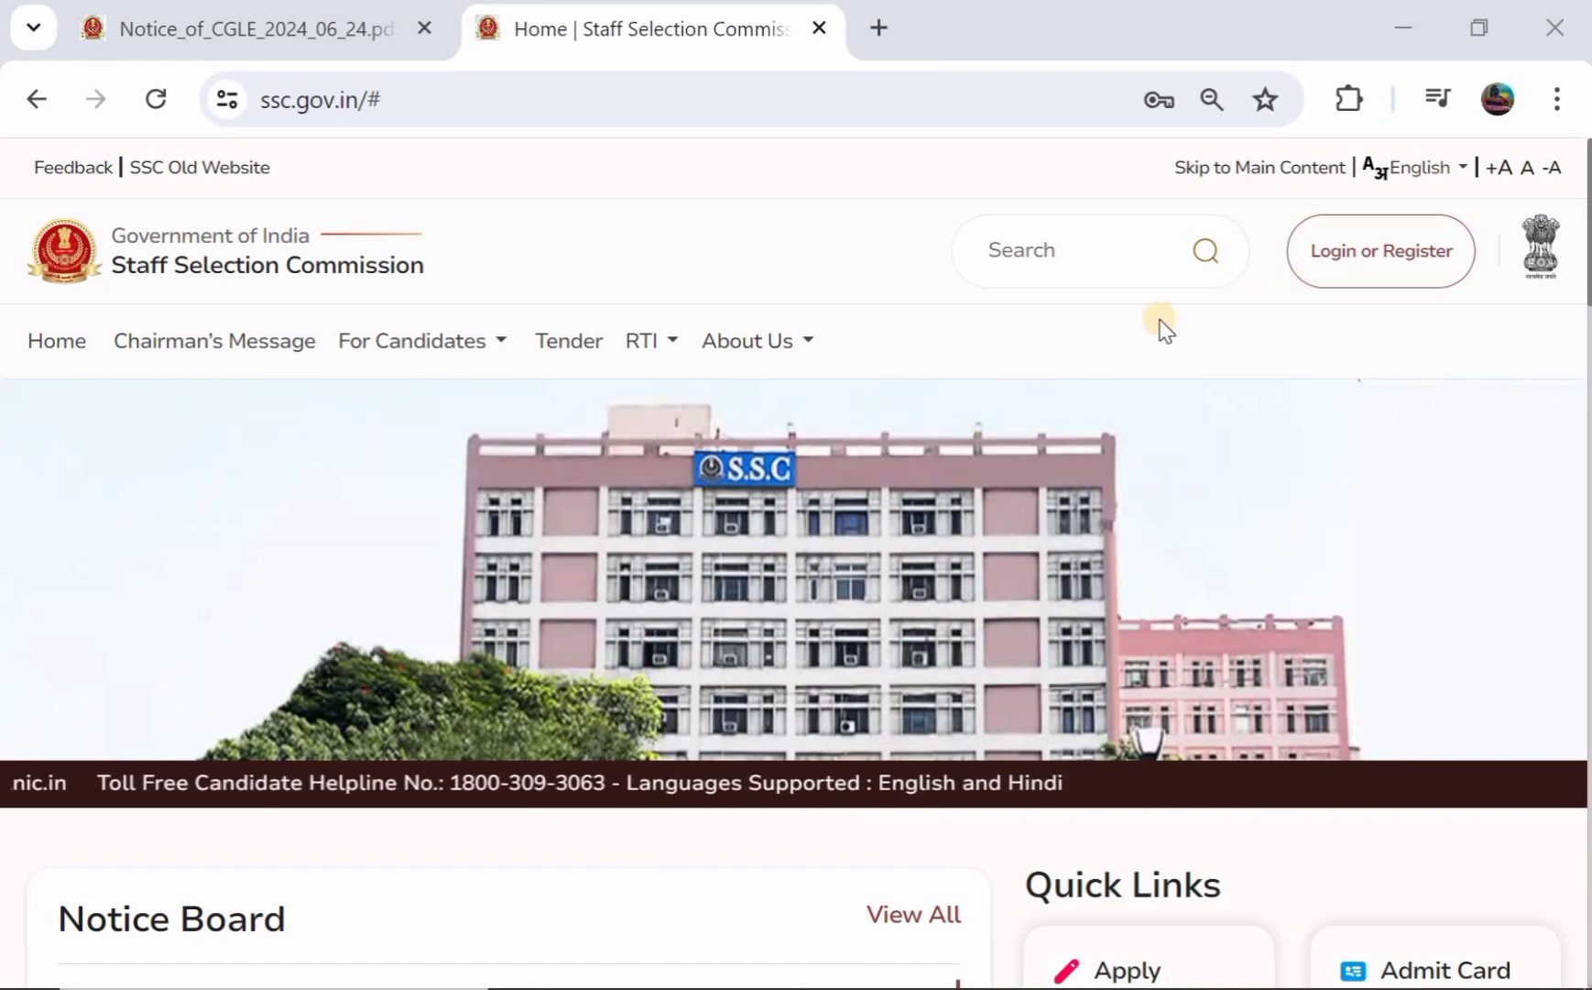
click(1333, 257)
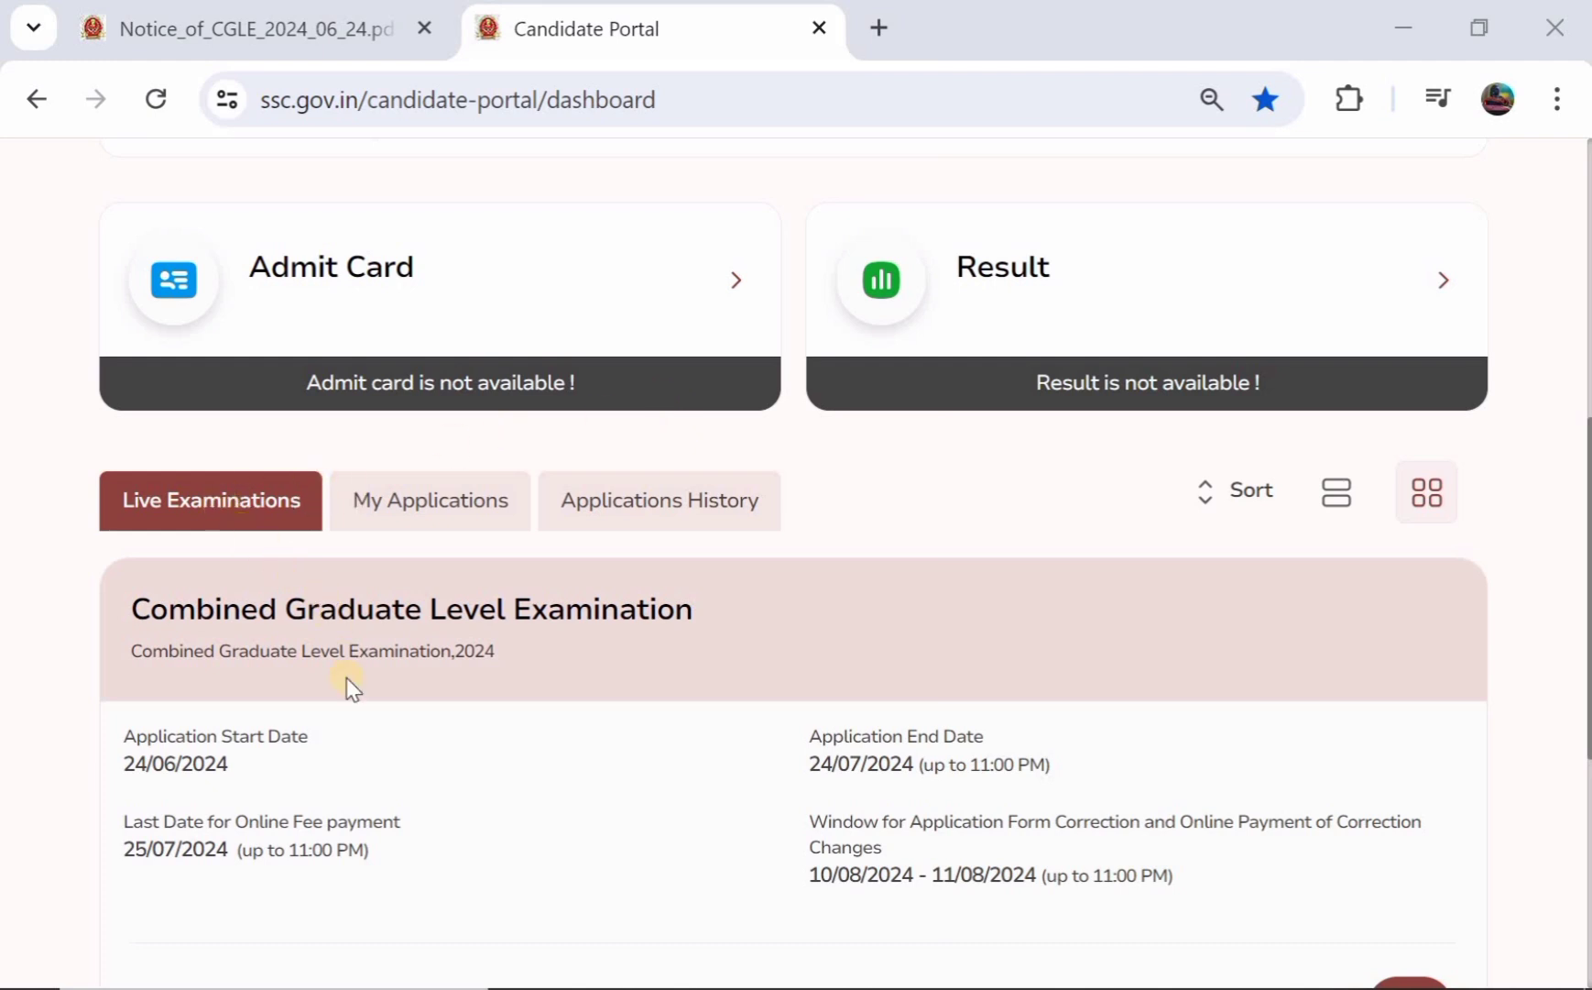
Start an application for the Combined Graduate Level Examination, 2024 from the live examinations on the candidate dashboard
scroll(348, 686, down, 1)
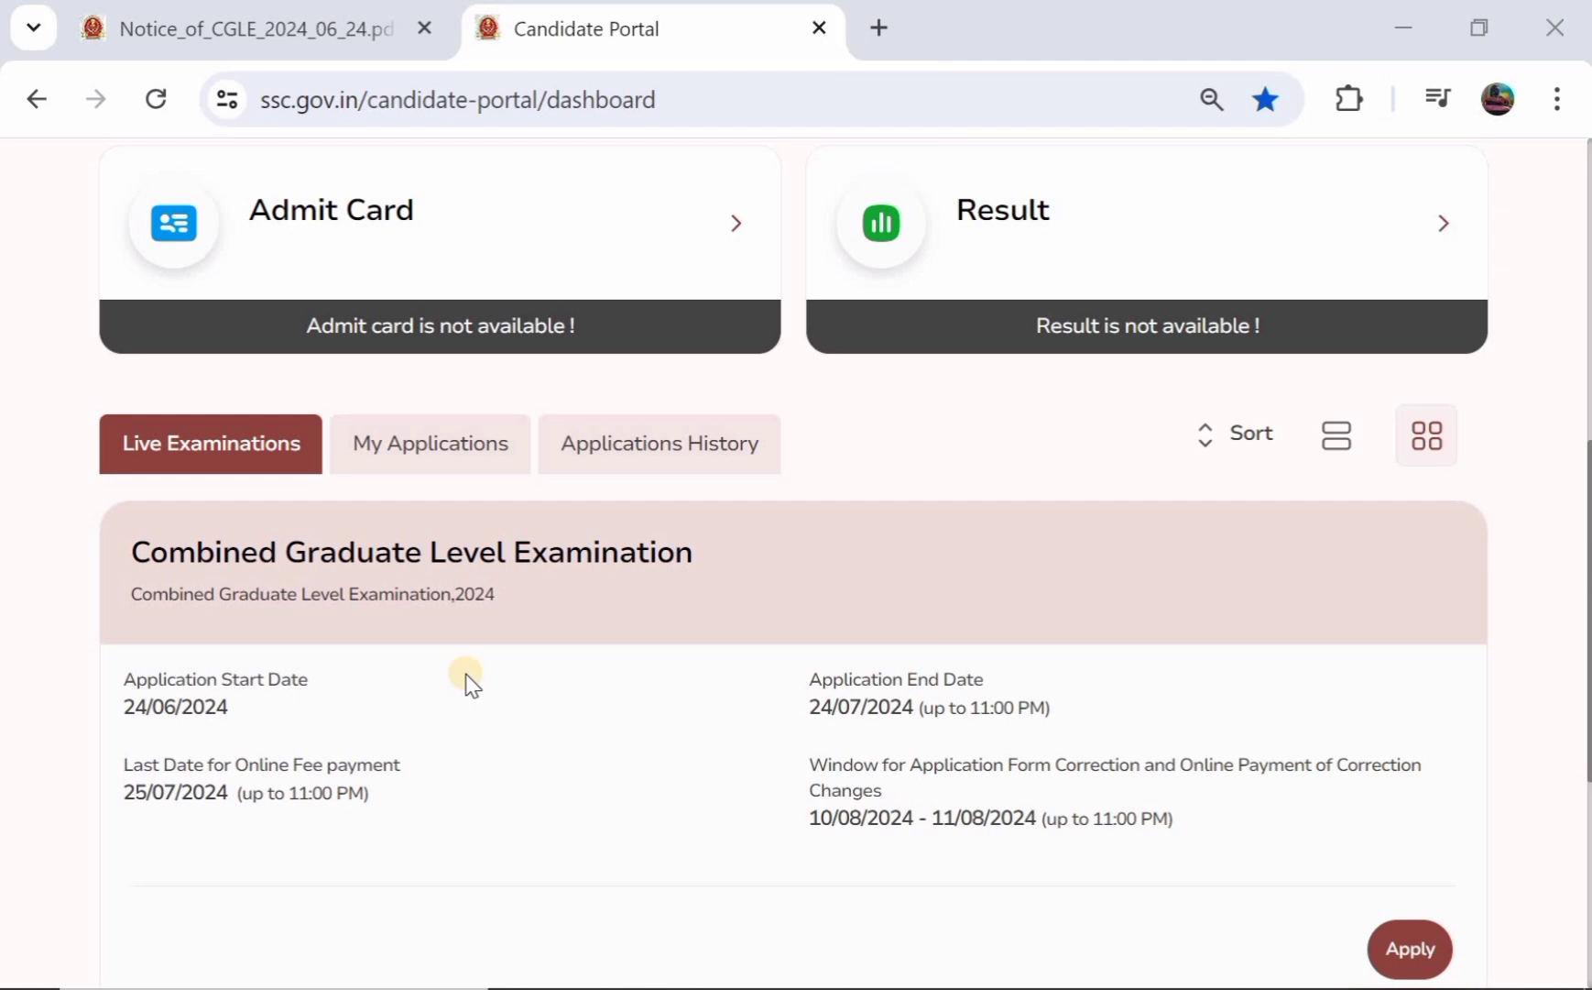
scroll(469, 682, down, 1)
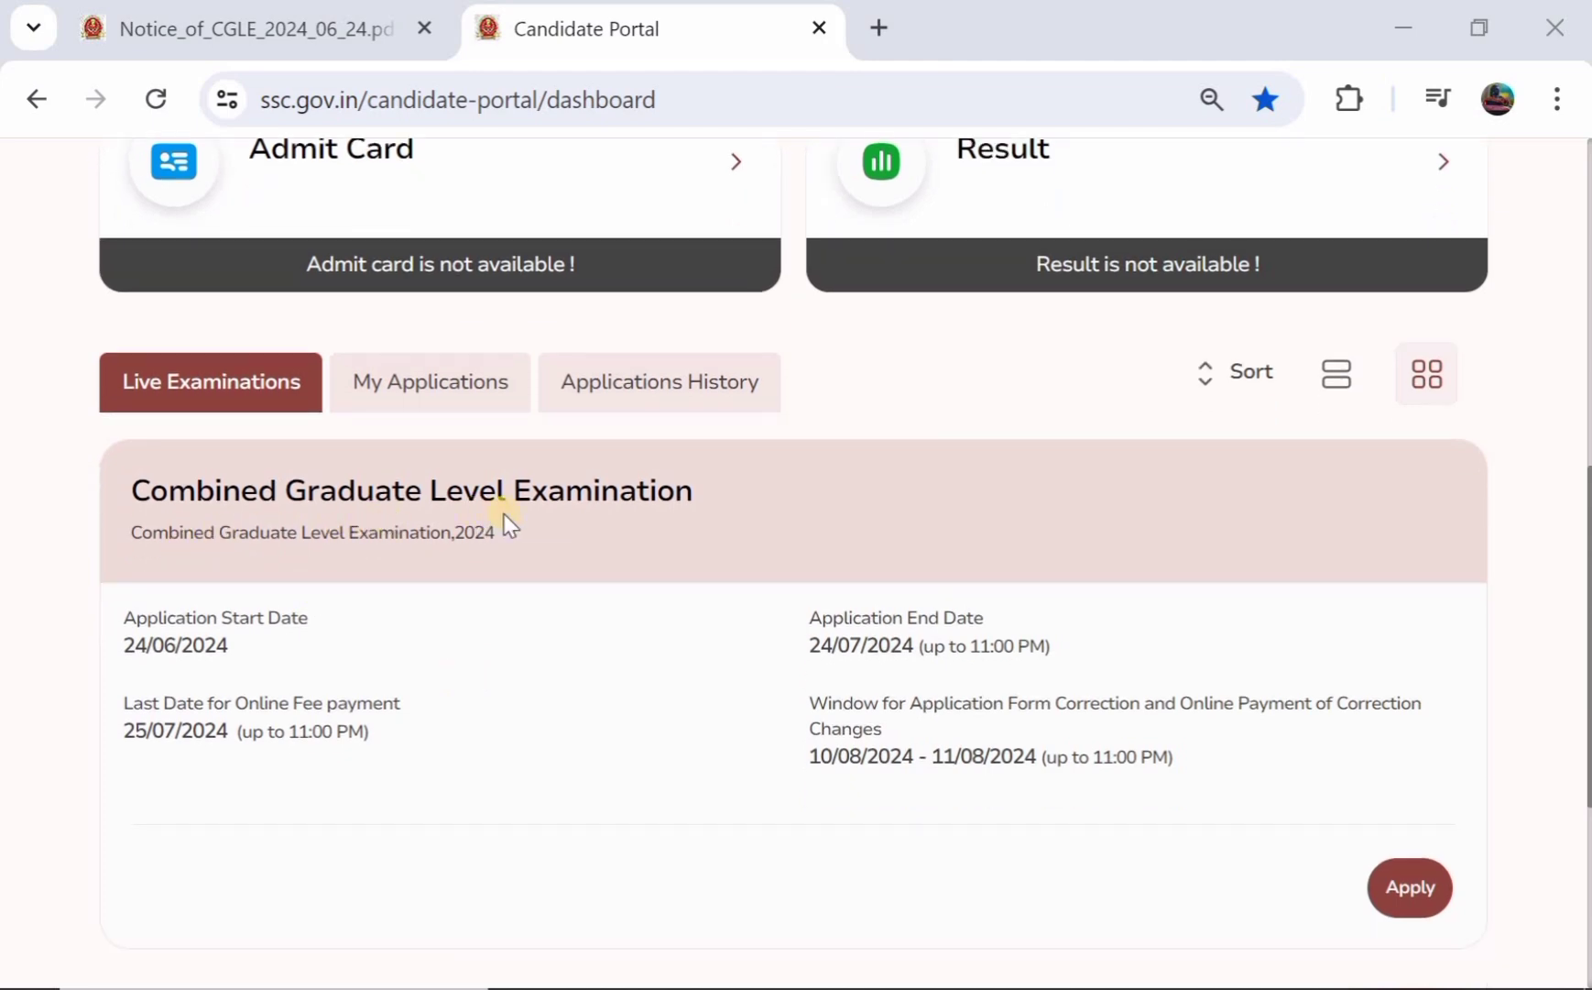
scroll(348, 611, down, 1)
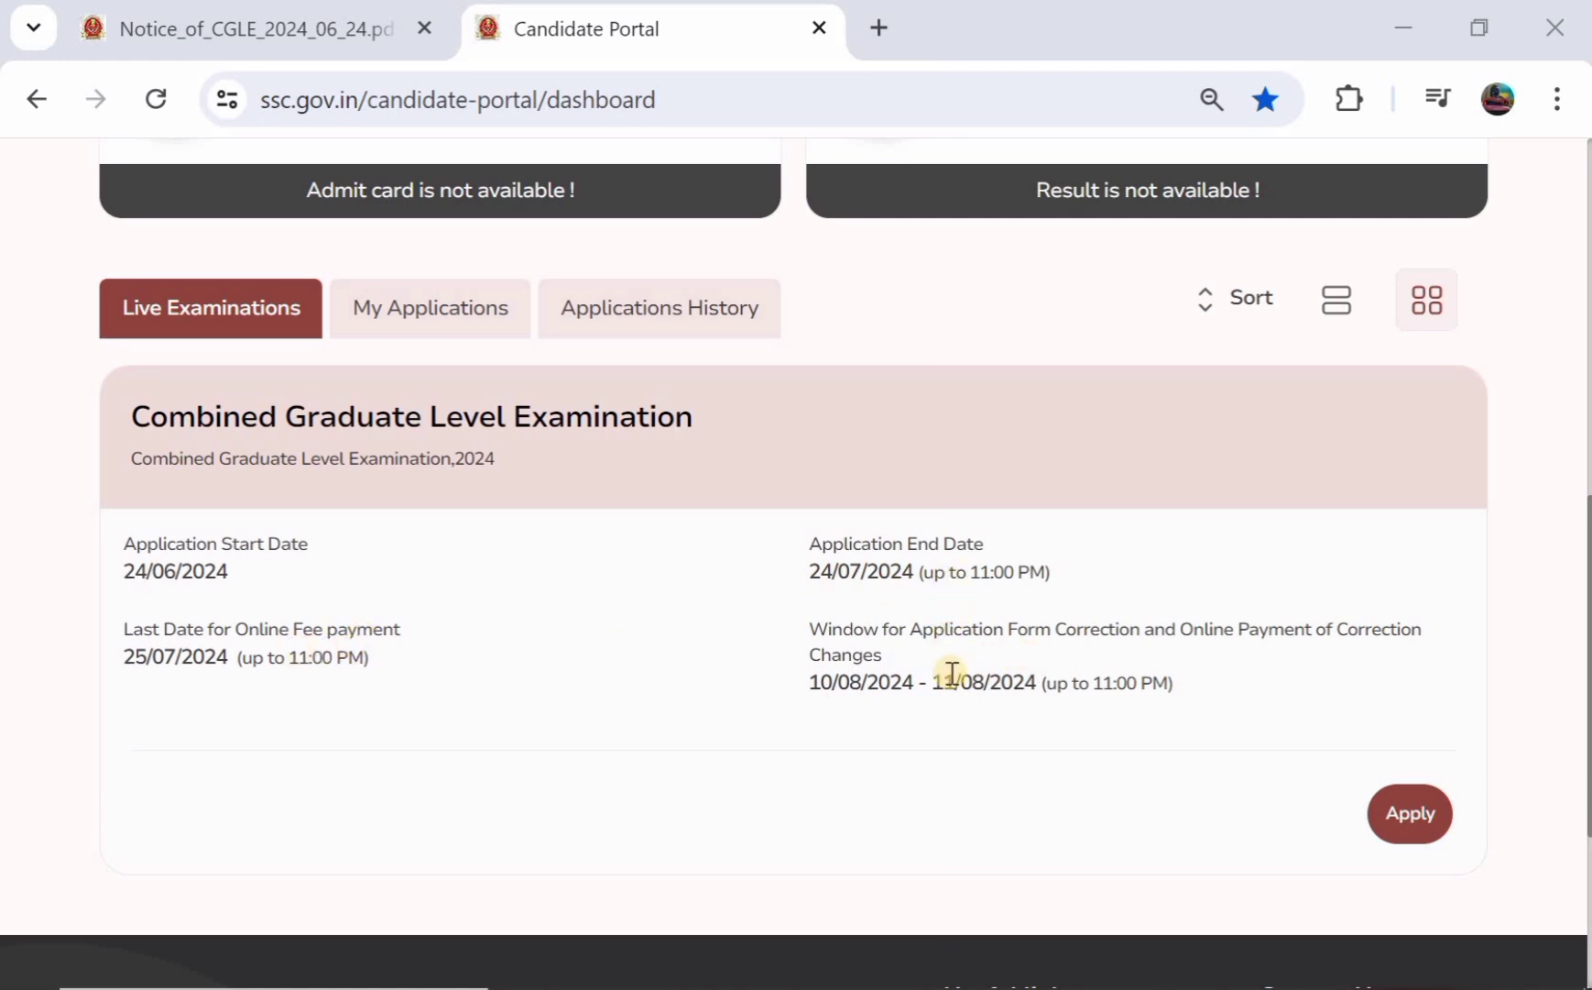
scroll(953, 673, down, 1)
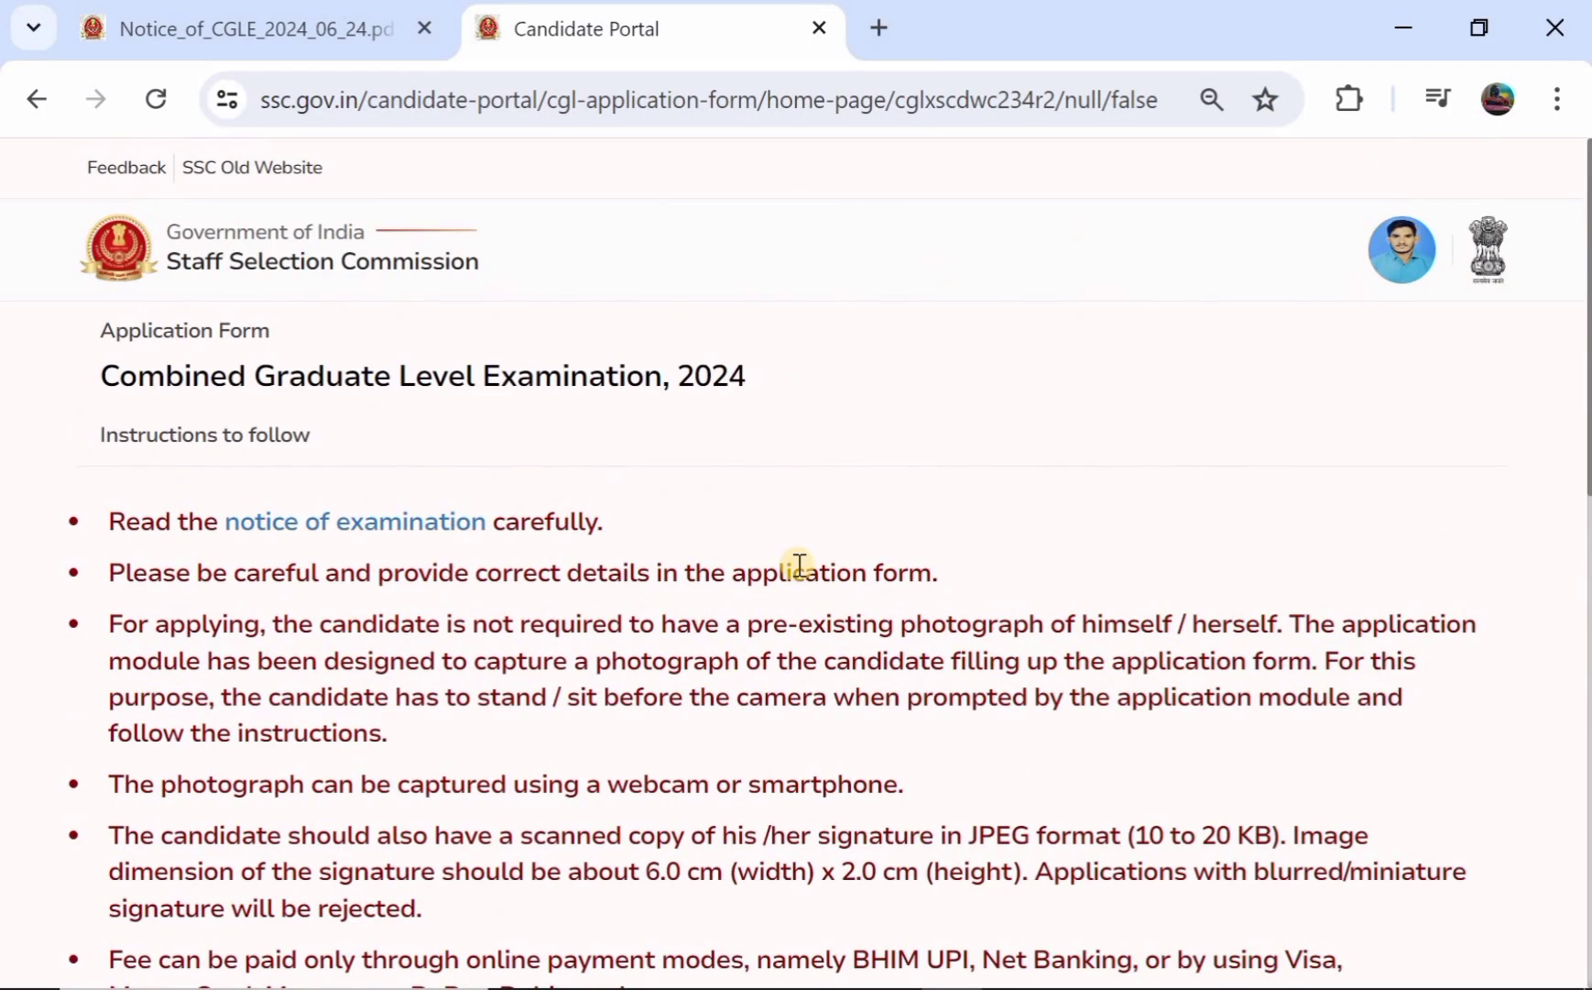
Go through the English and Hindi application instructions and proceed to filling in the form
scroll(799, 564, down, 5)
scroll(797, 564, down, 6)
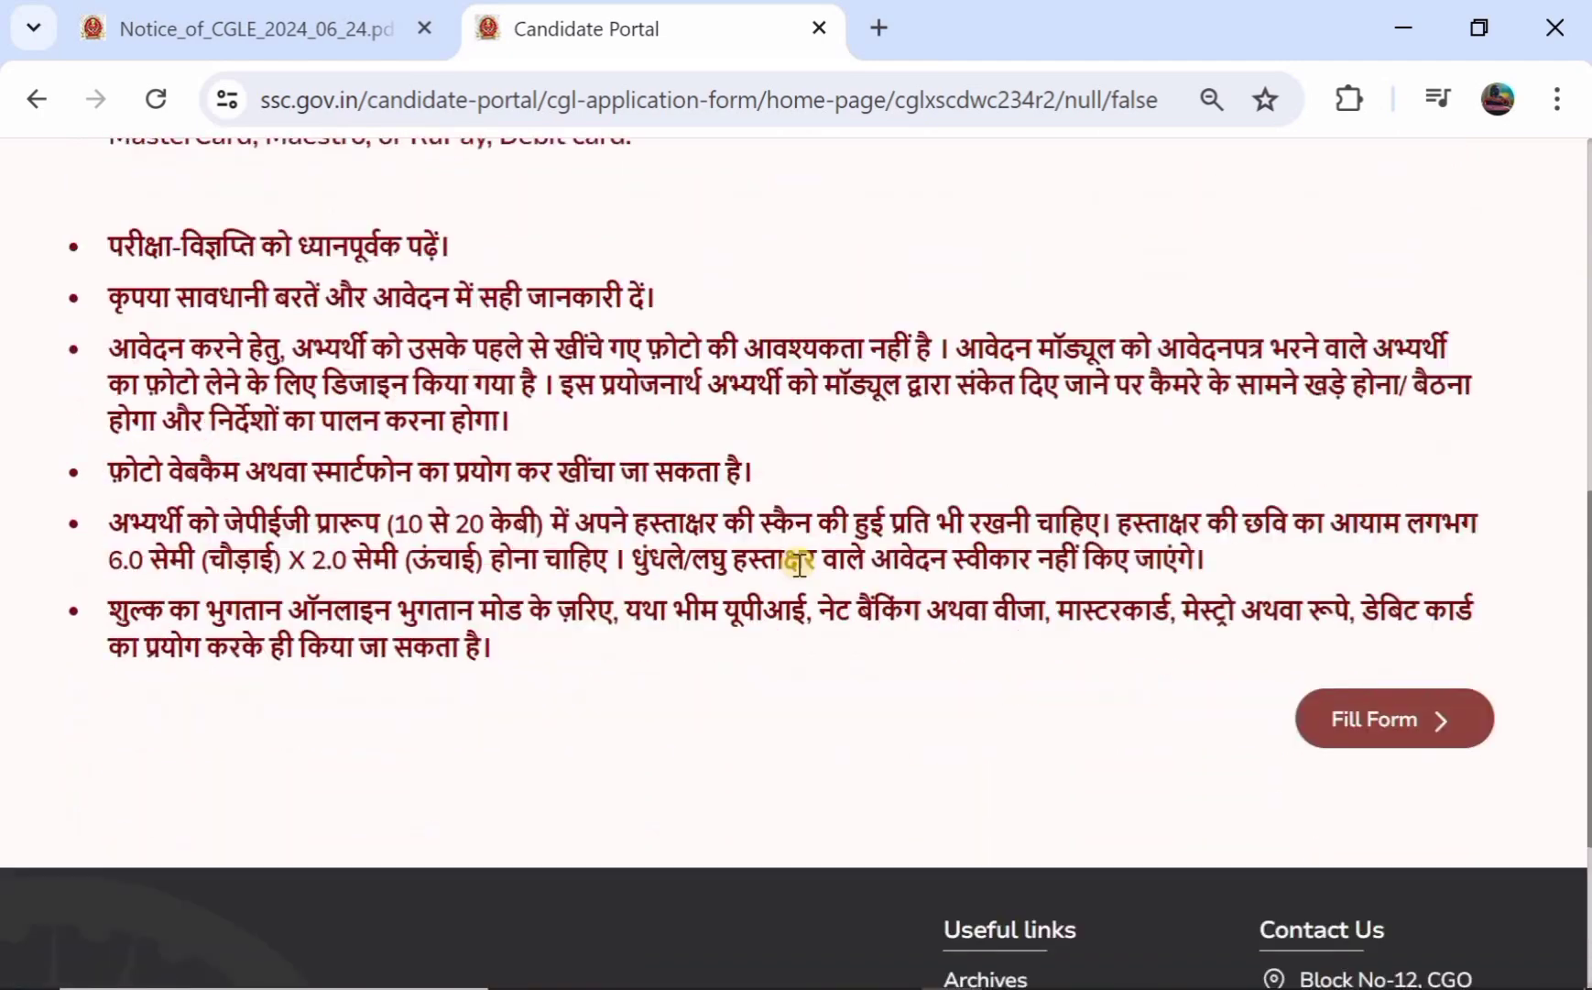
click(1383, 647)
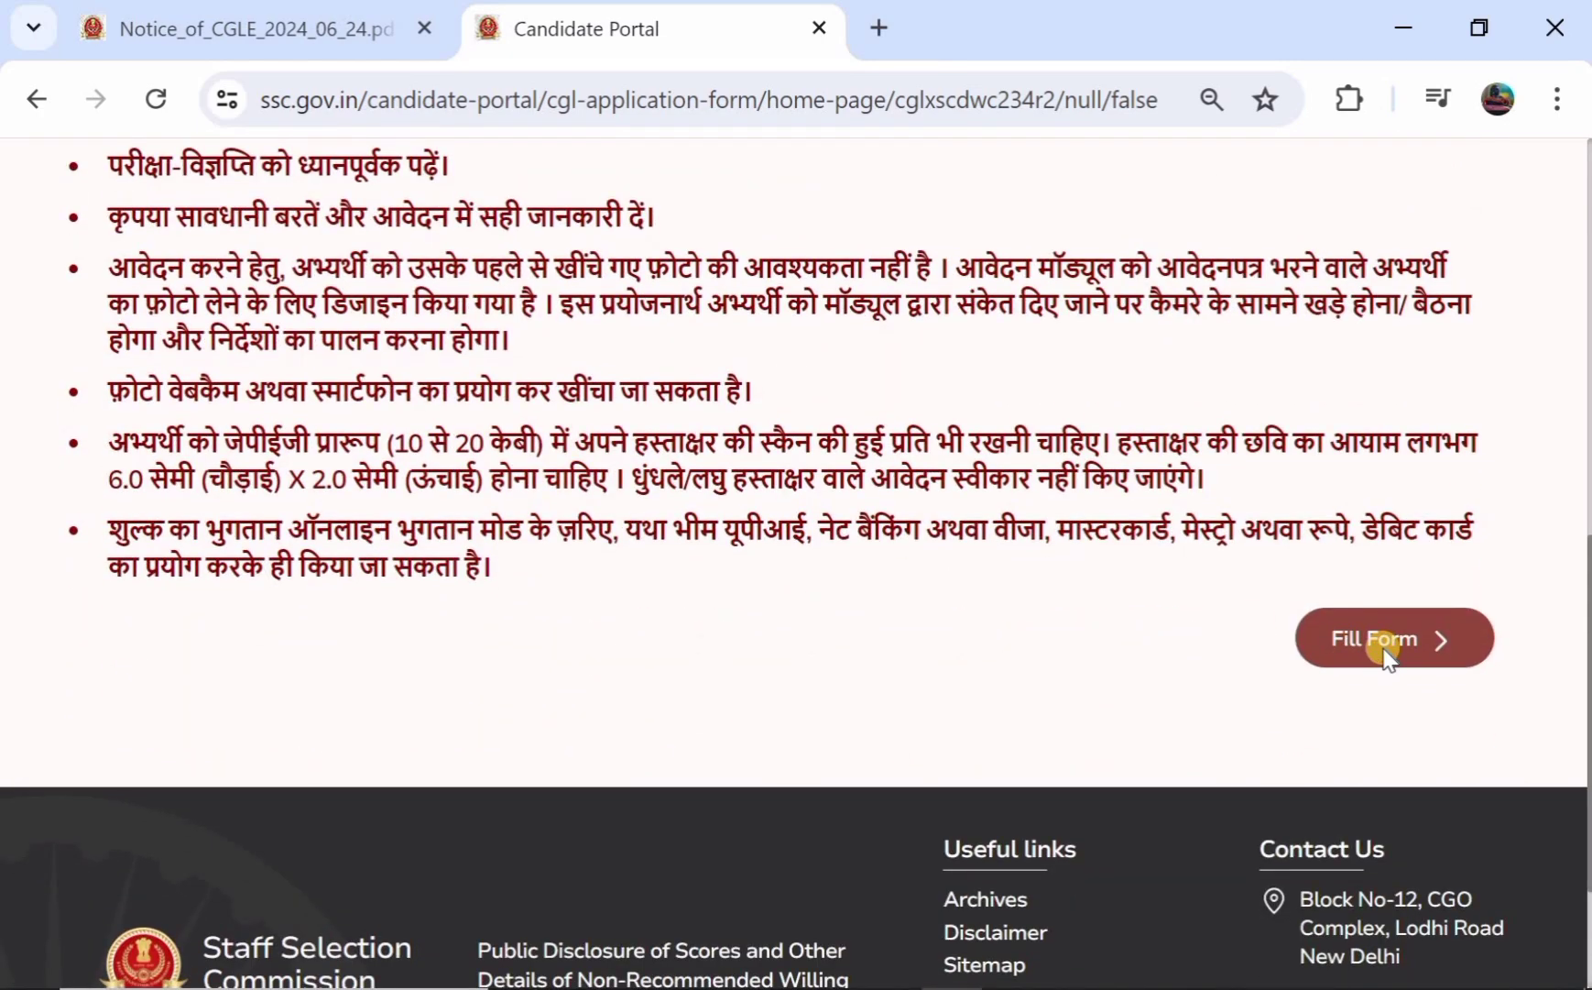
Review the prefilled personal details and continue to the education details
scroll(532, 776, down, 1)
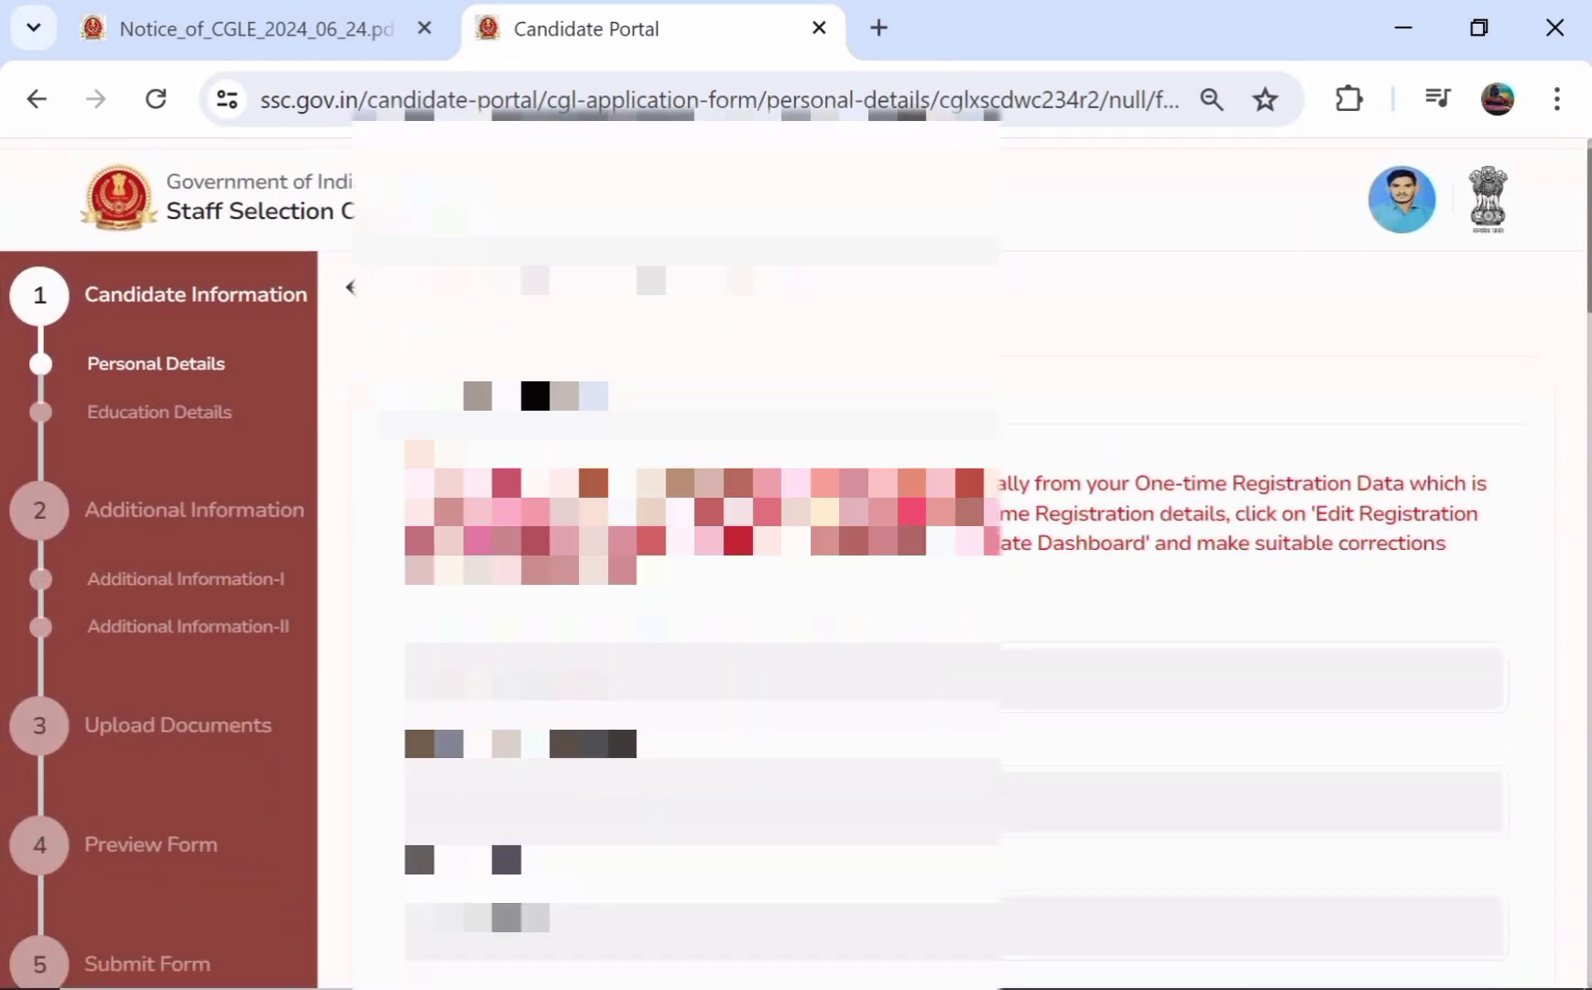
scroll(619, 197, down, 2)
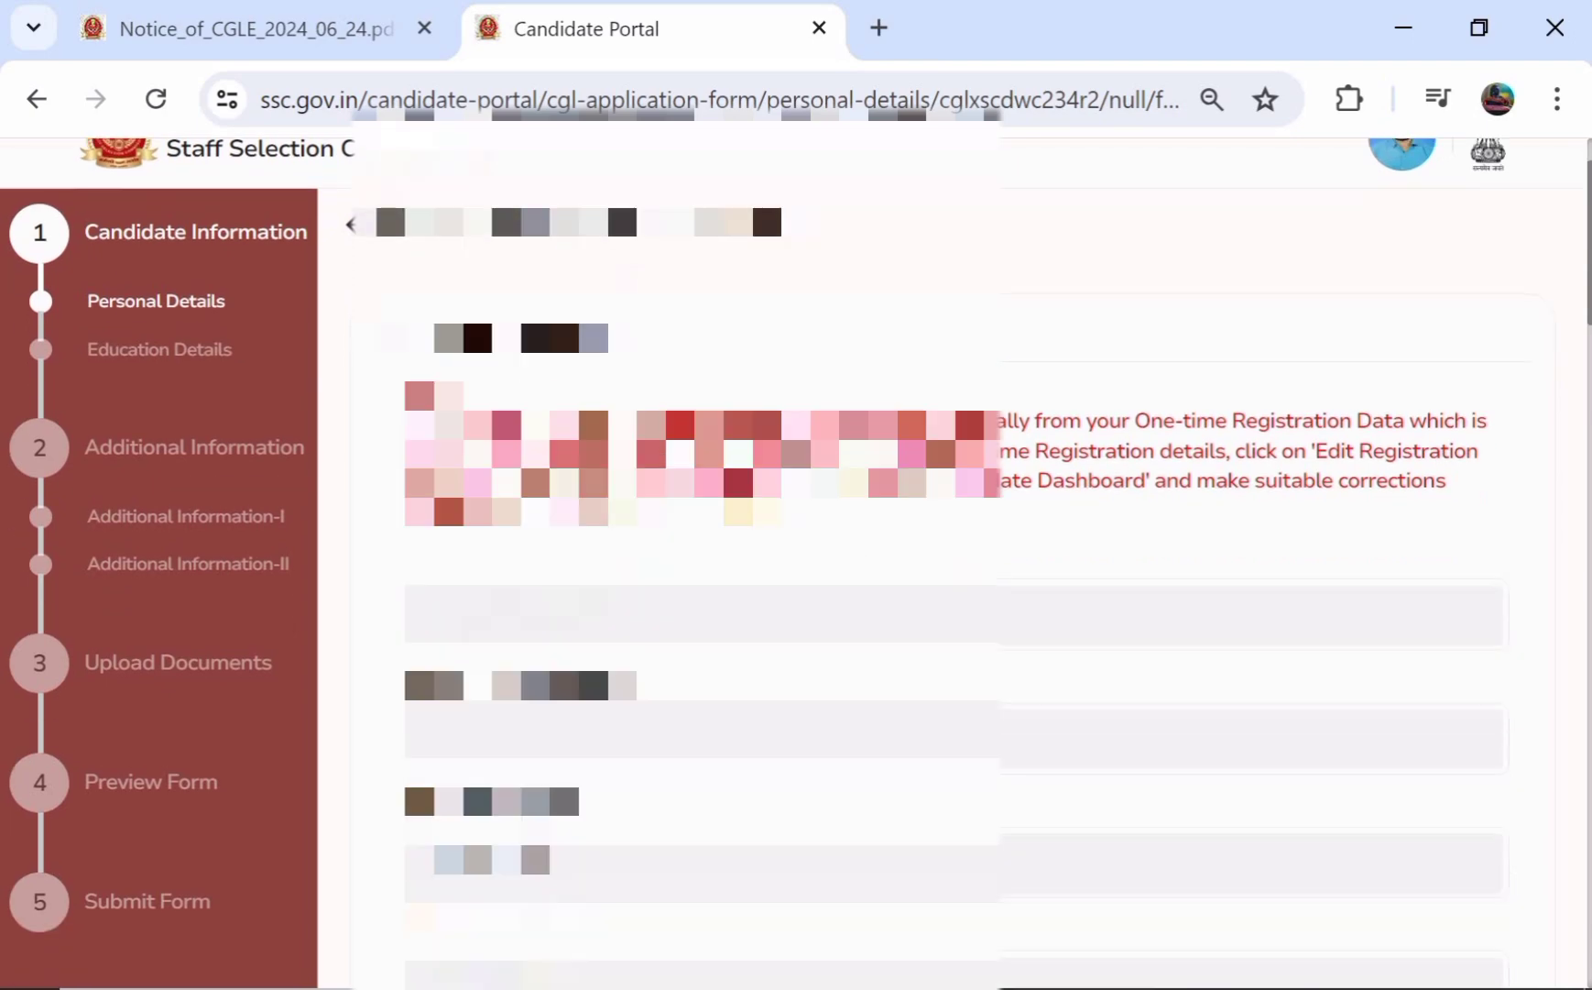
scroll(765, 285, up, 3)
scroll(619, 661, down, 5)
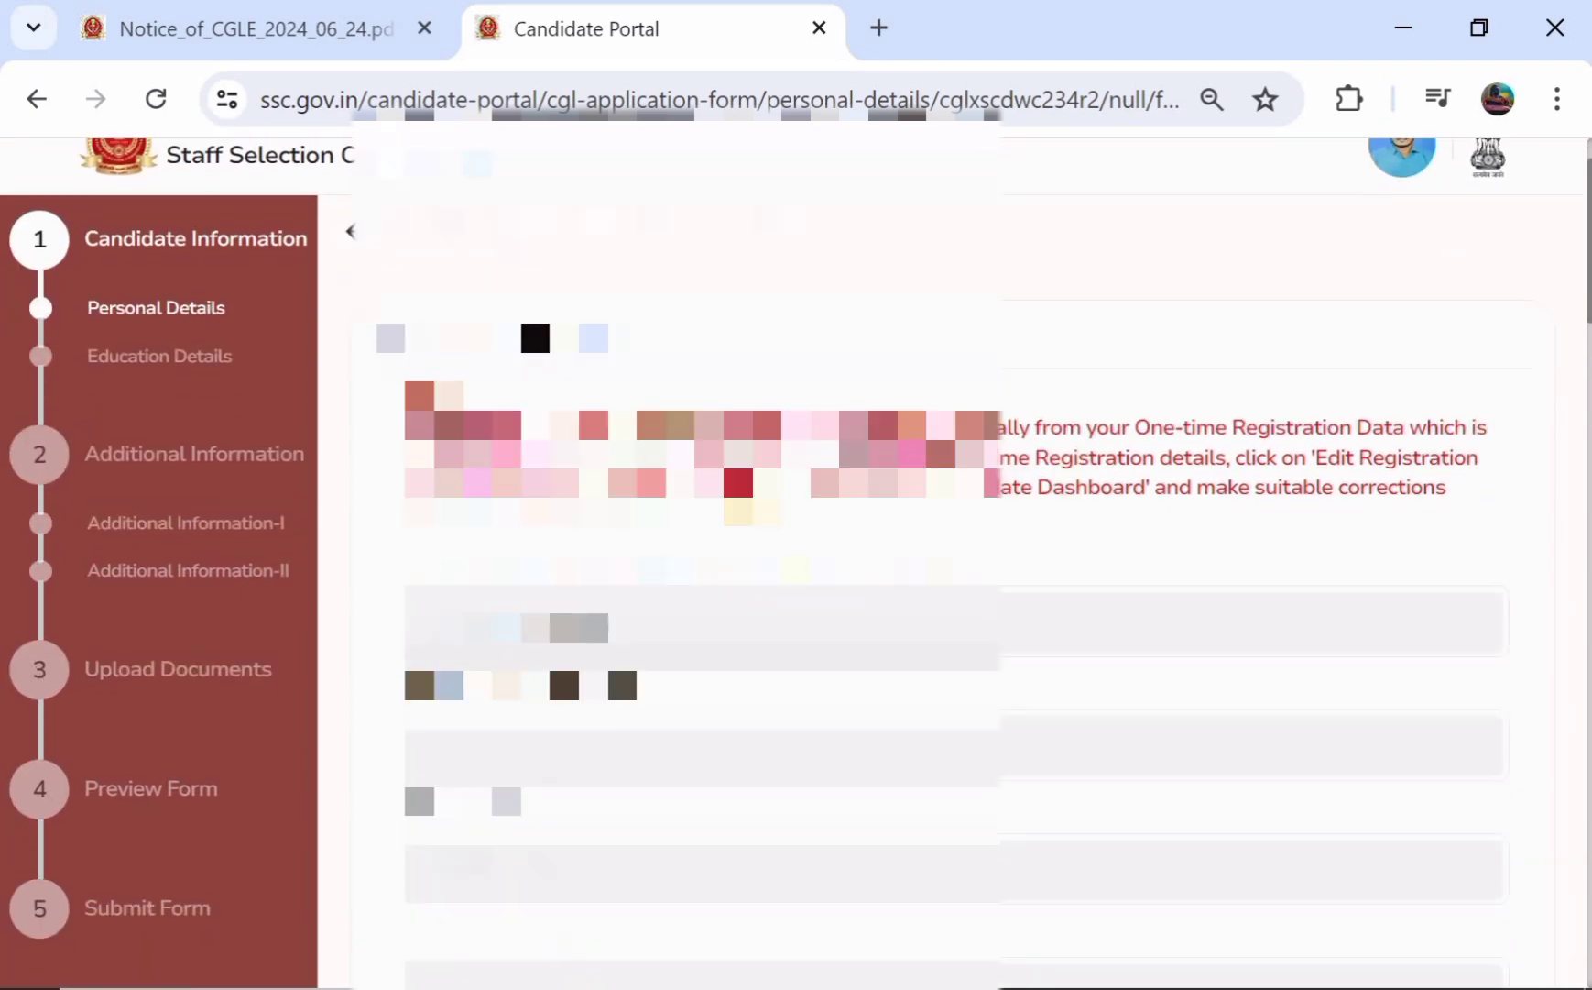
scroll(796, 549, down, 1)
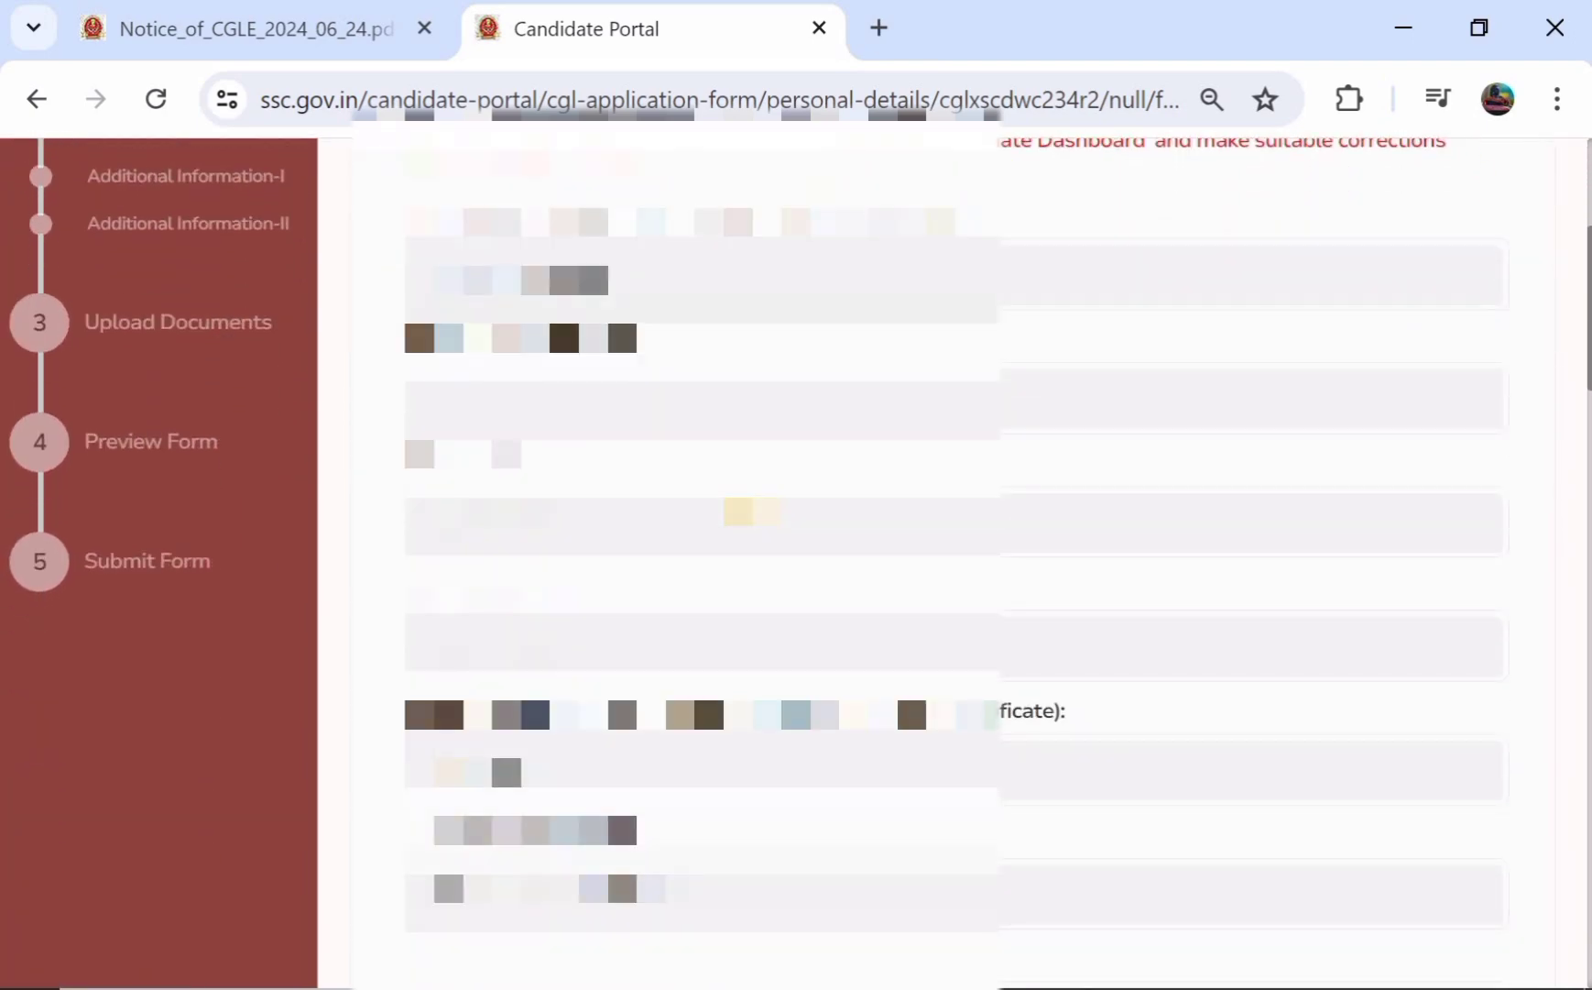
scroll(953, 549, down, 10)
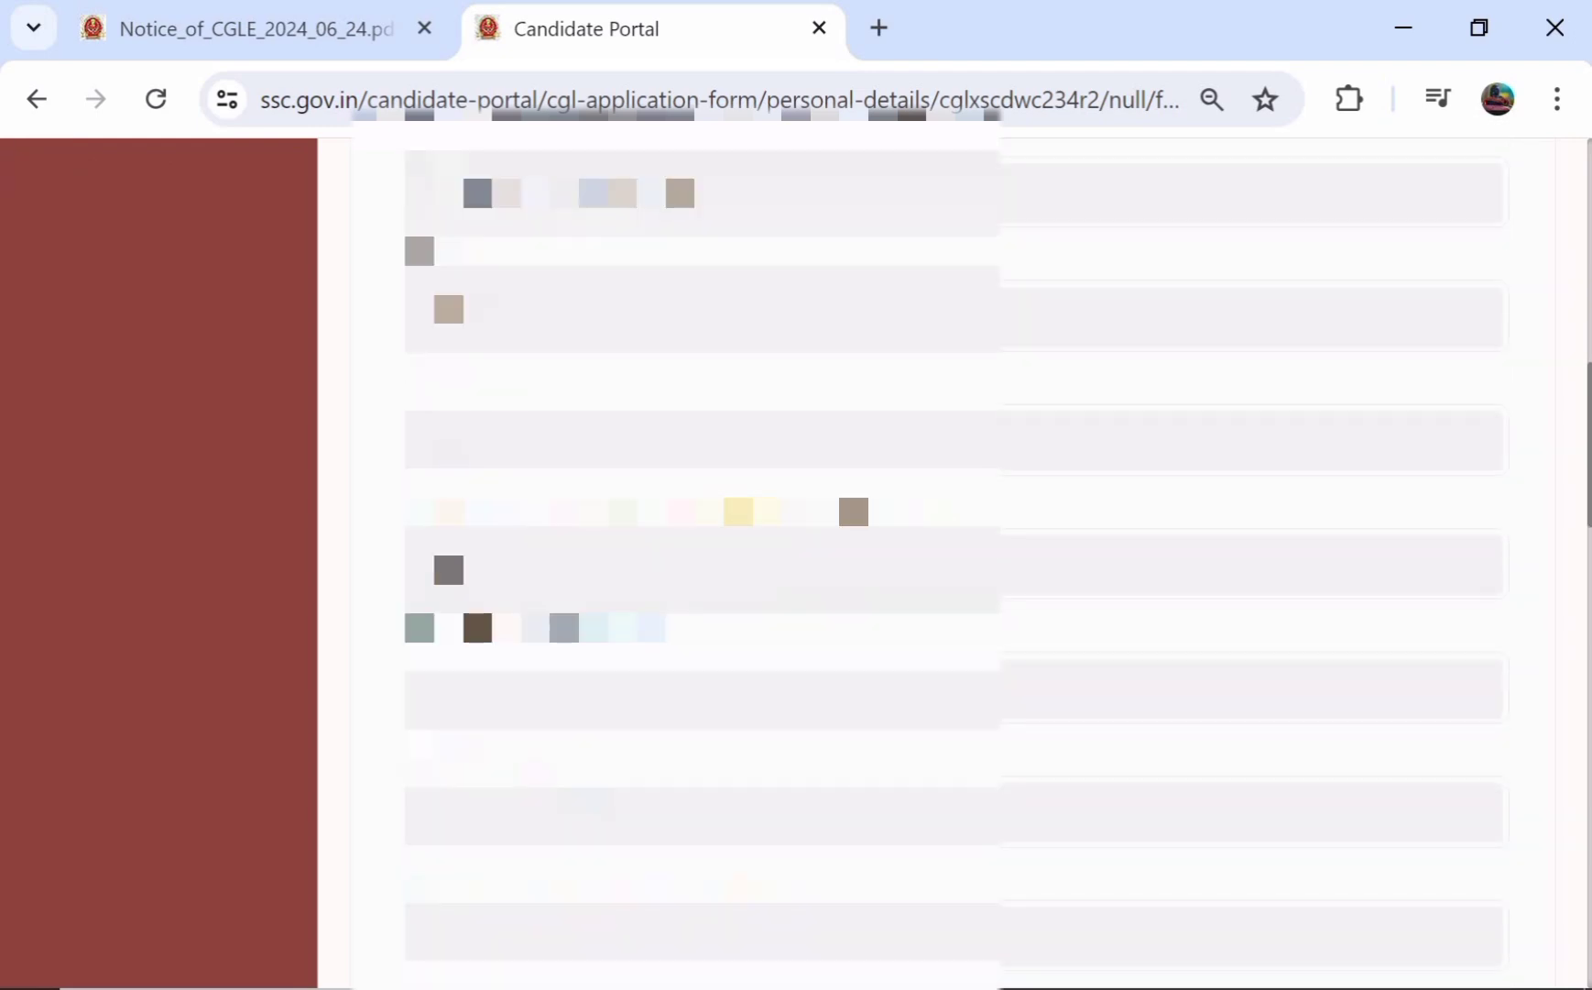
scroll(953, 549, down, 8)
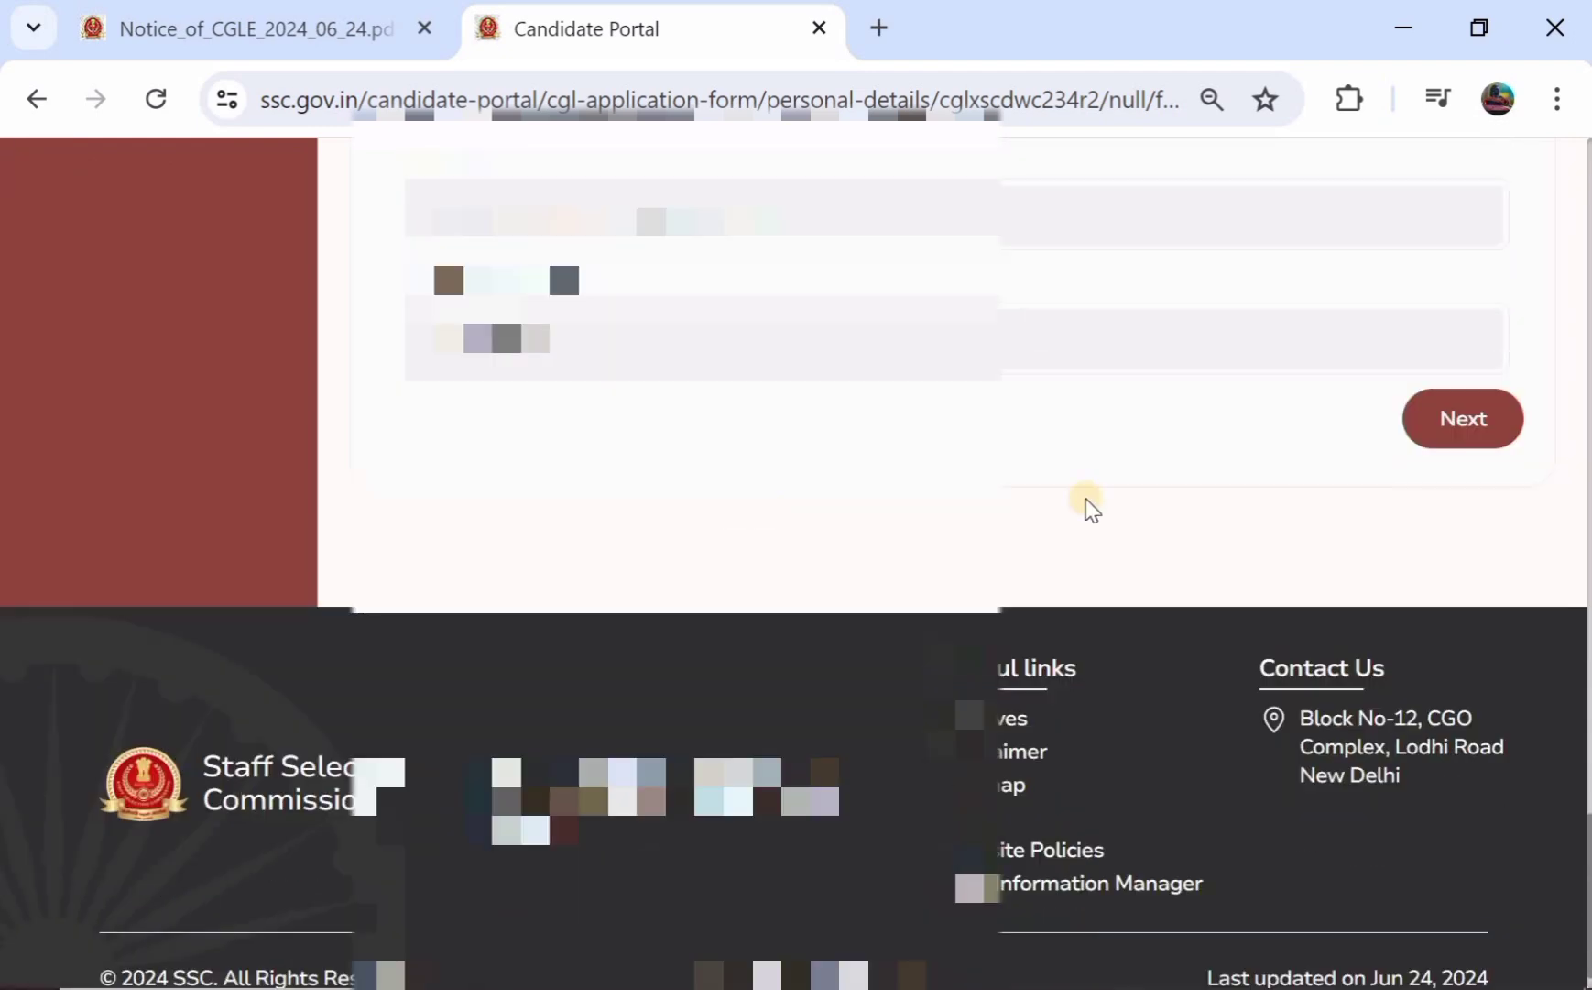
click(1475, 421)
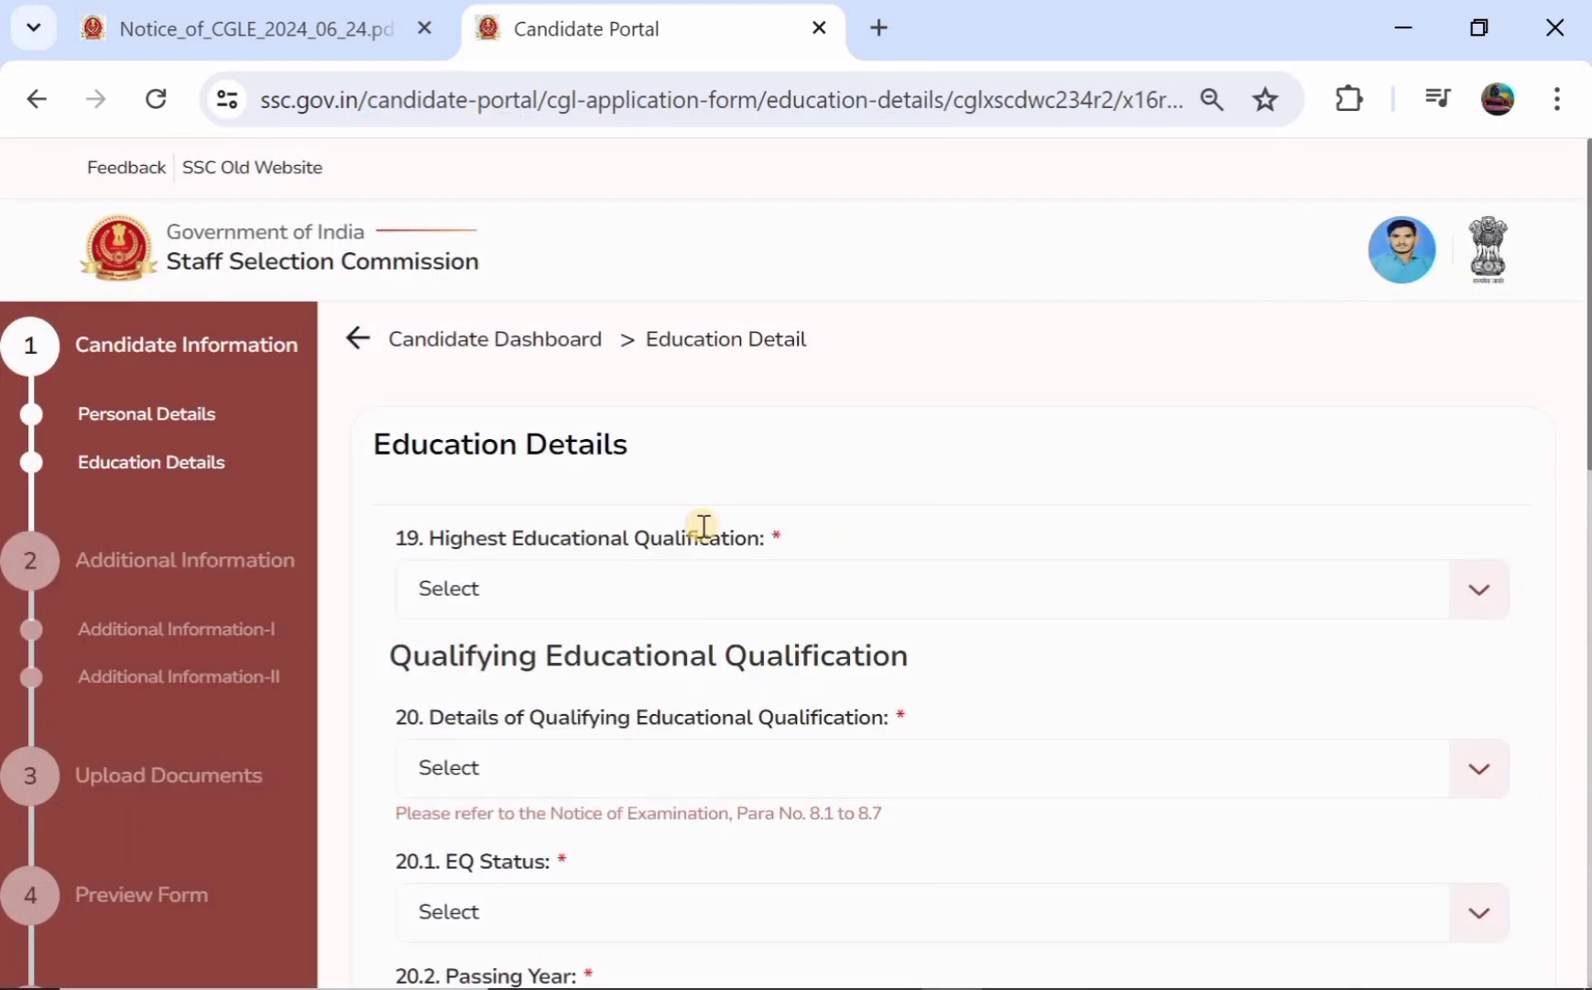
Set both the highest educational qualification and the qualifying educational qualification to Graduation
scroll(703, 526, down, 1)
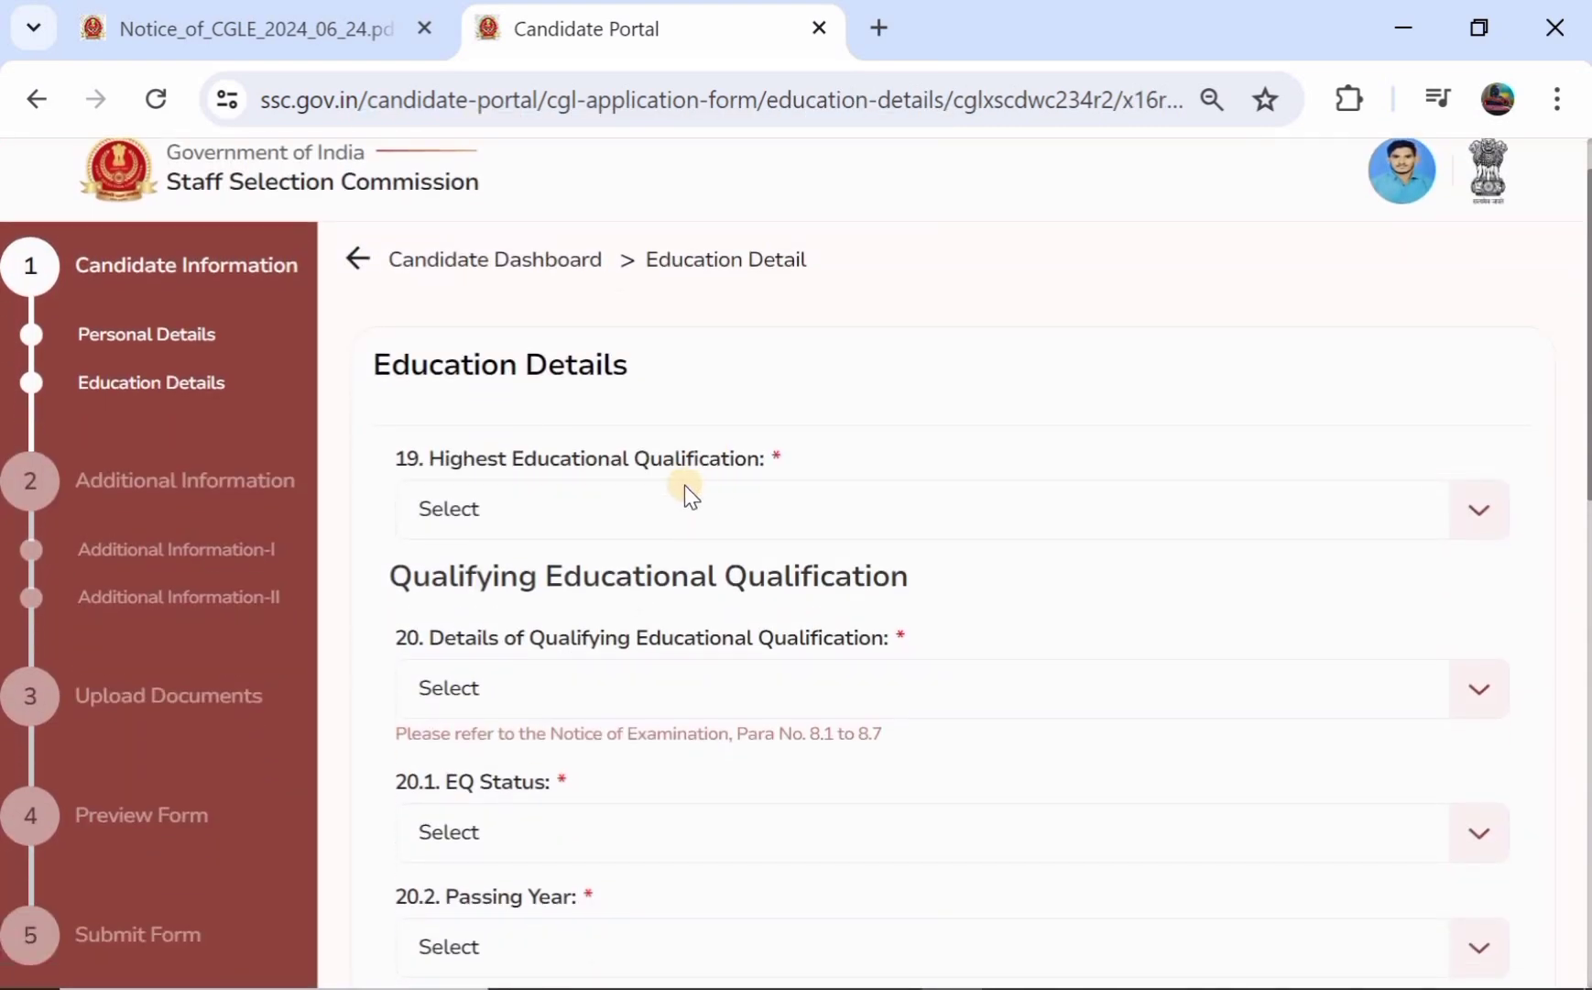
scroll(685, 486, down, 1)
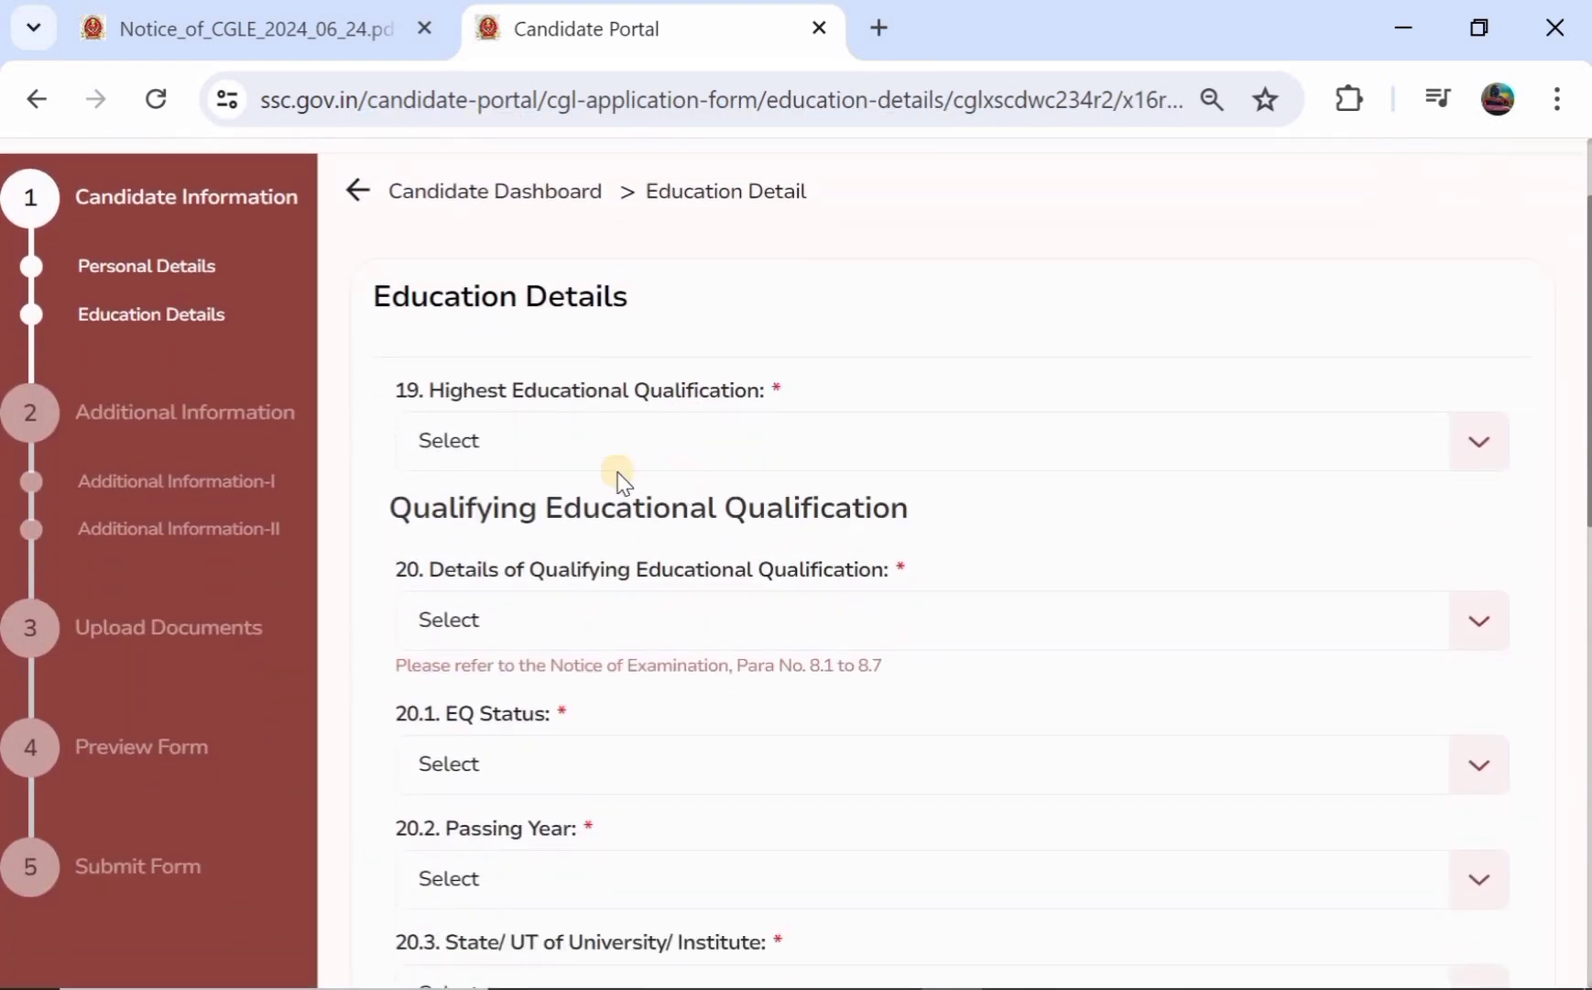
click(538, 440)
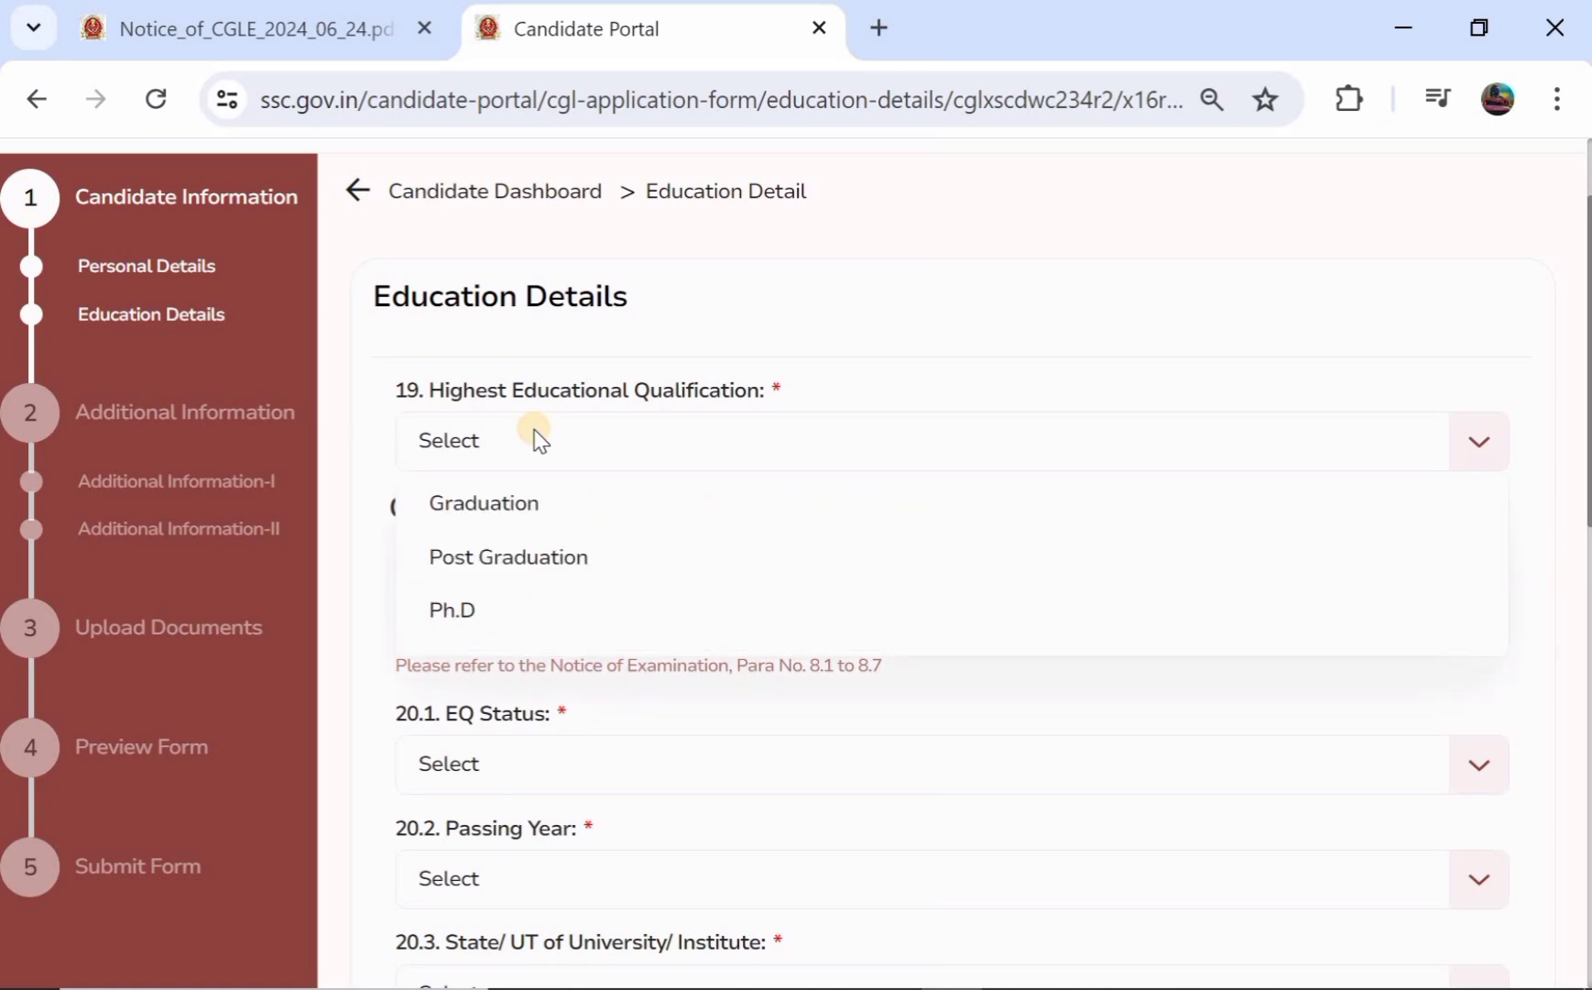
click(542, 511)
scroll(541, 512, down, 1)
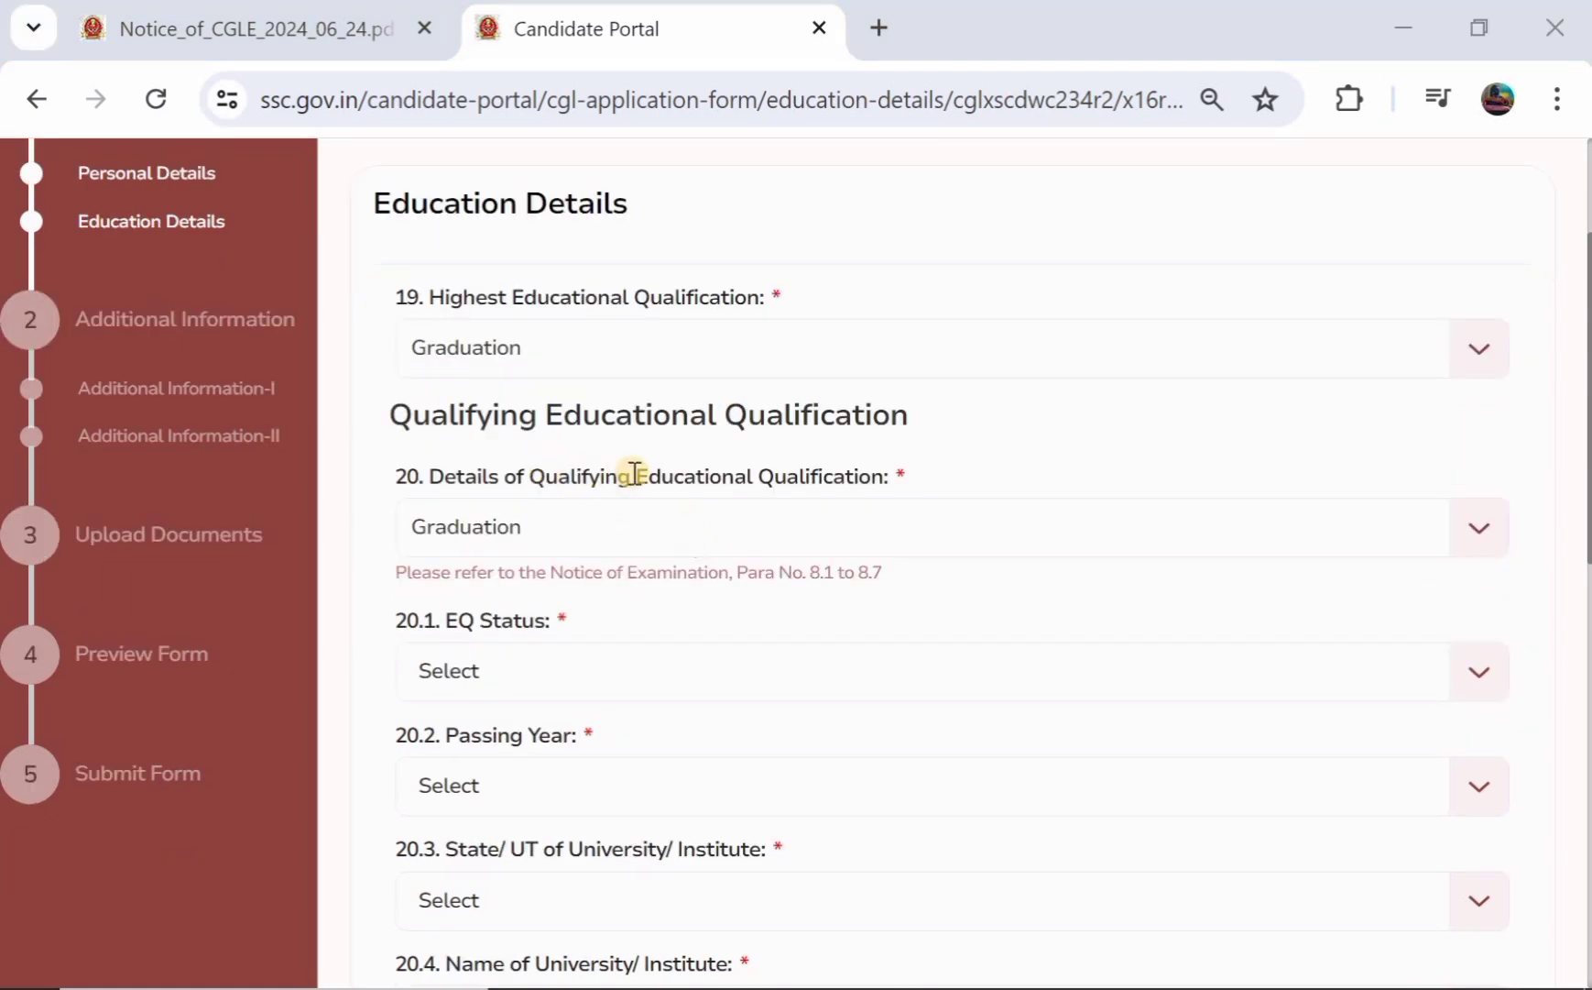
click(594, 518)
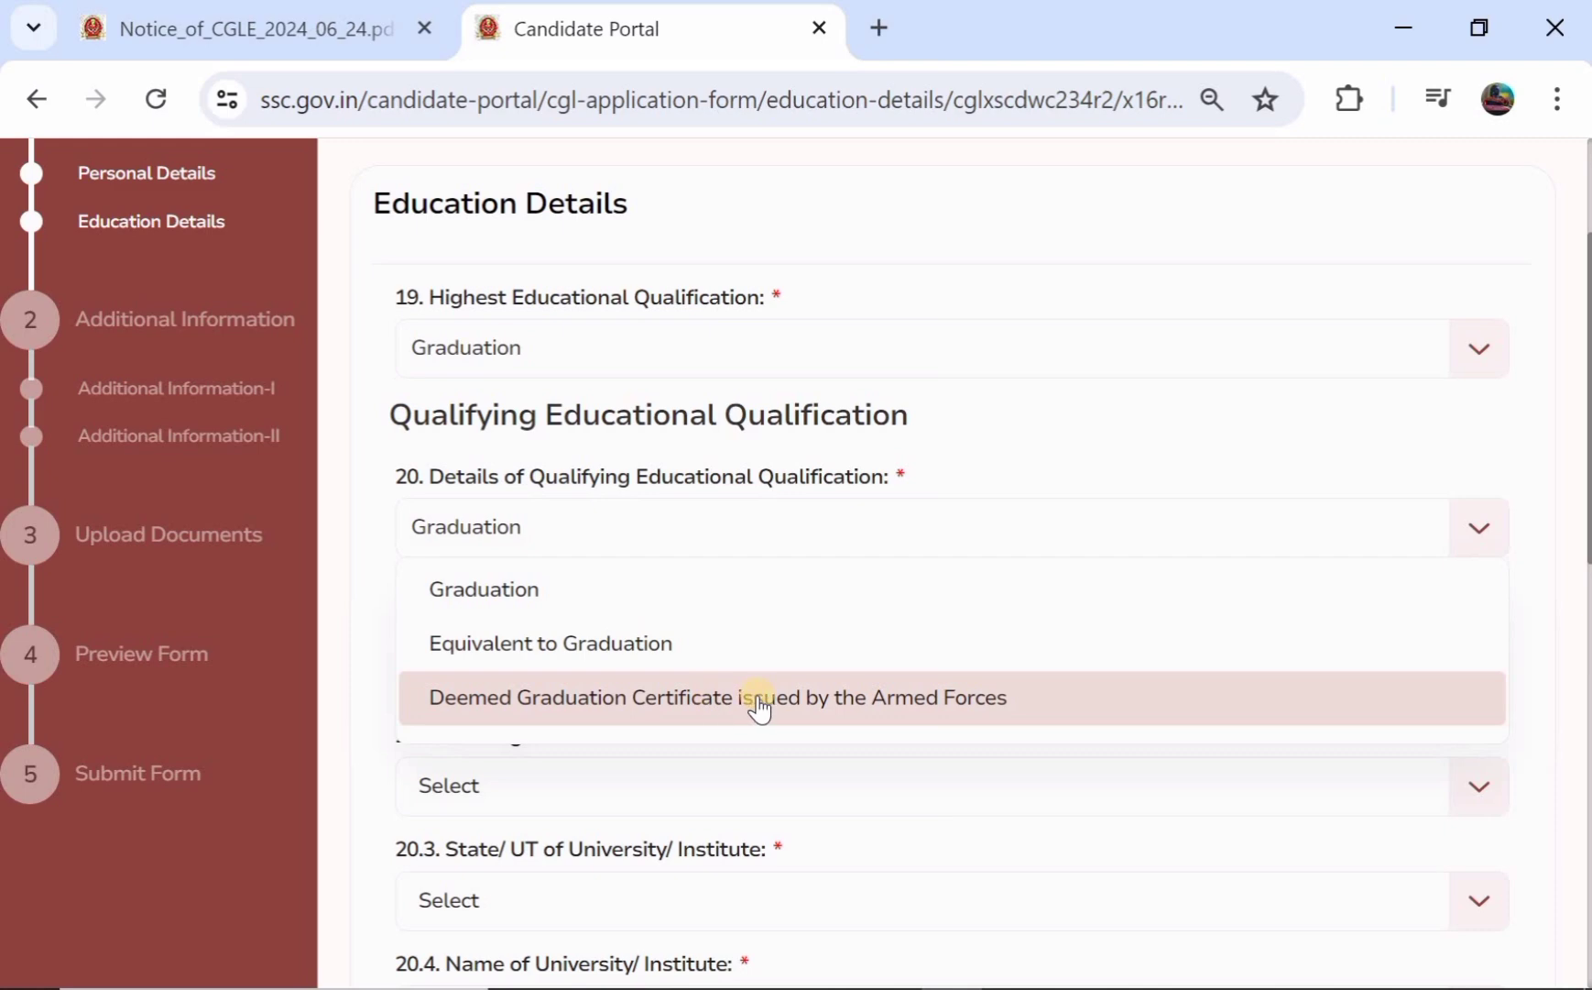
click(567, 596)
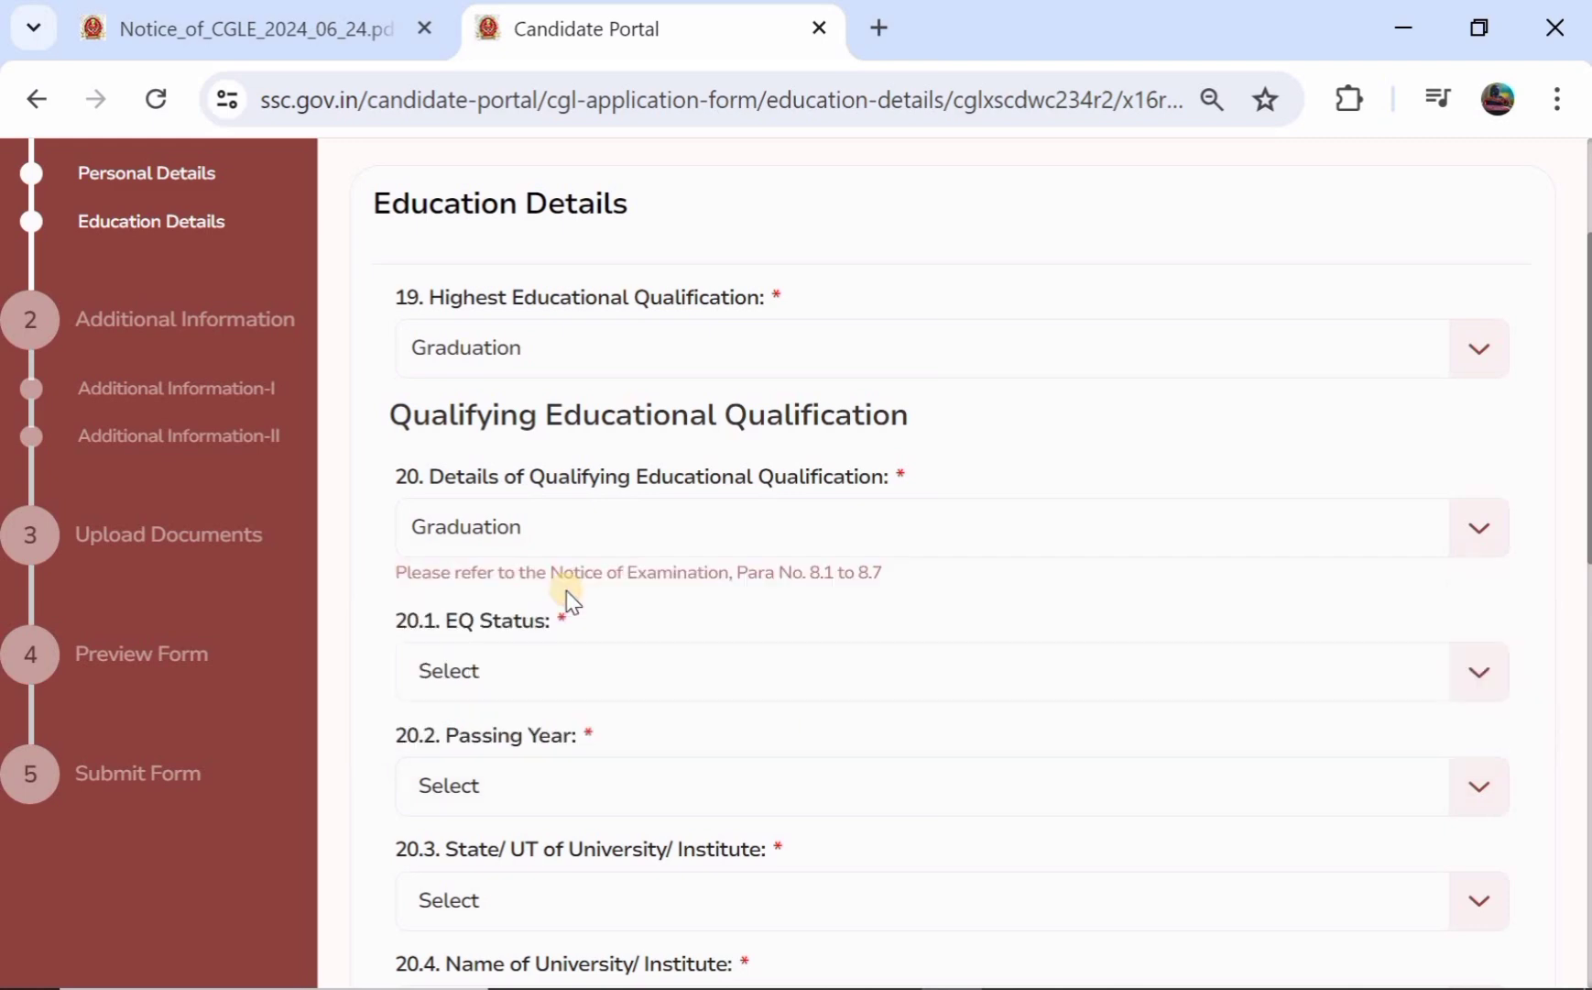
Set the EQ status of the qualifying qualification to Passed
scroll(567, 594, down, 1)
click(543, 591)
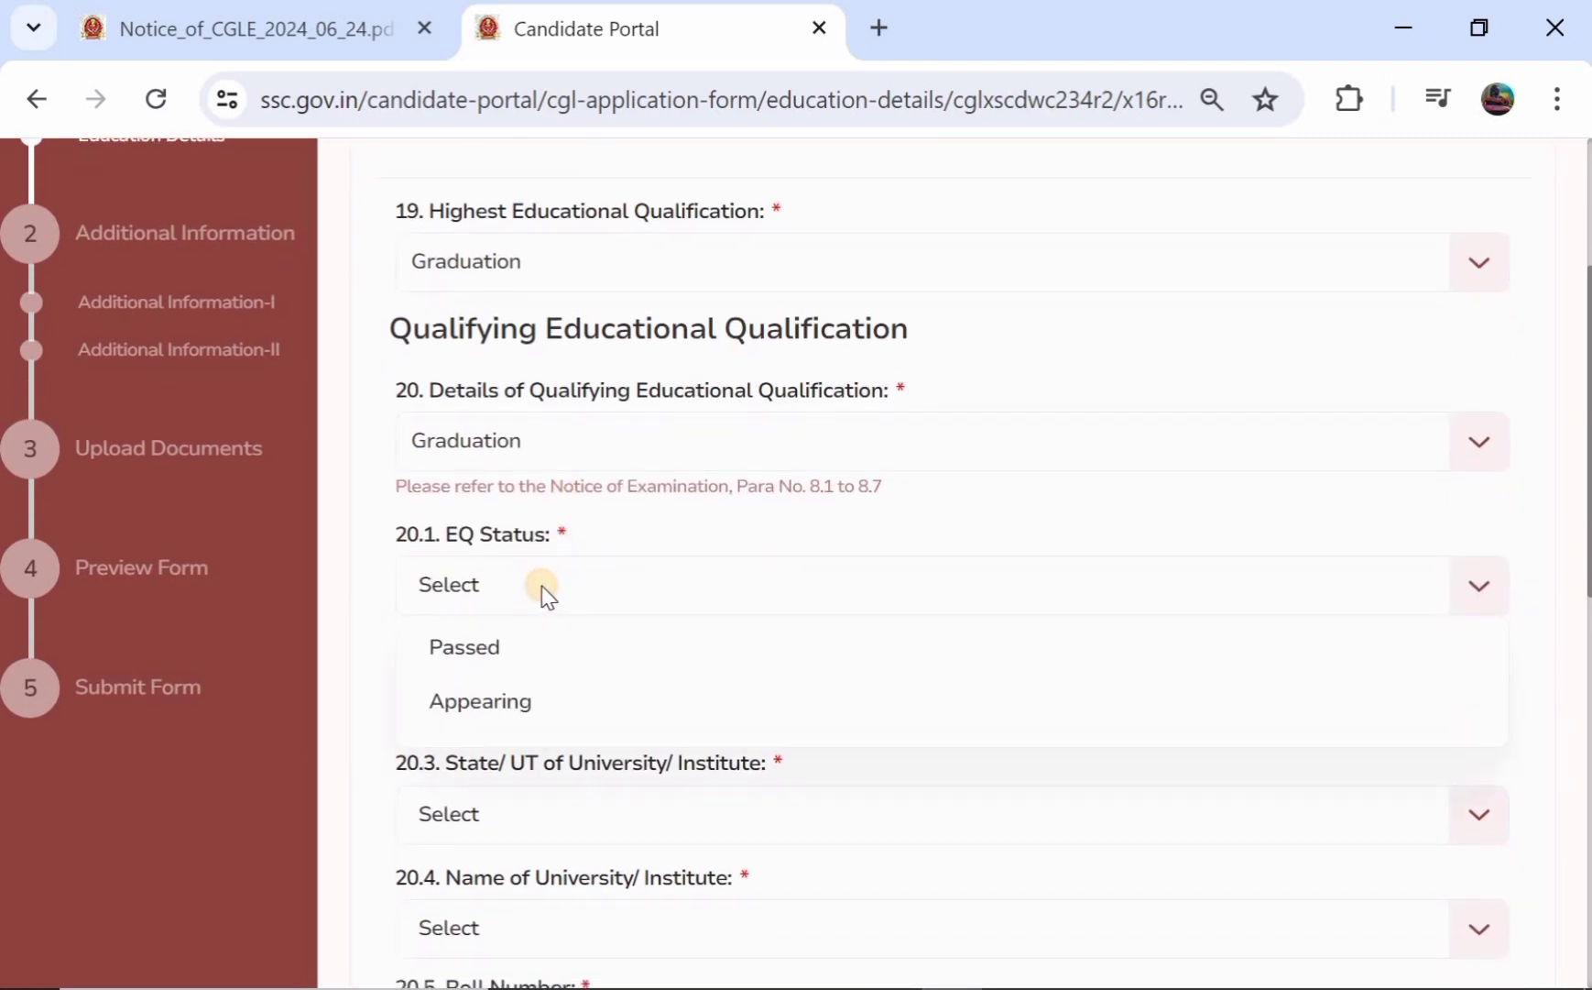
click(518, 696)
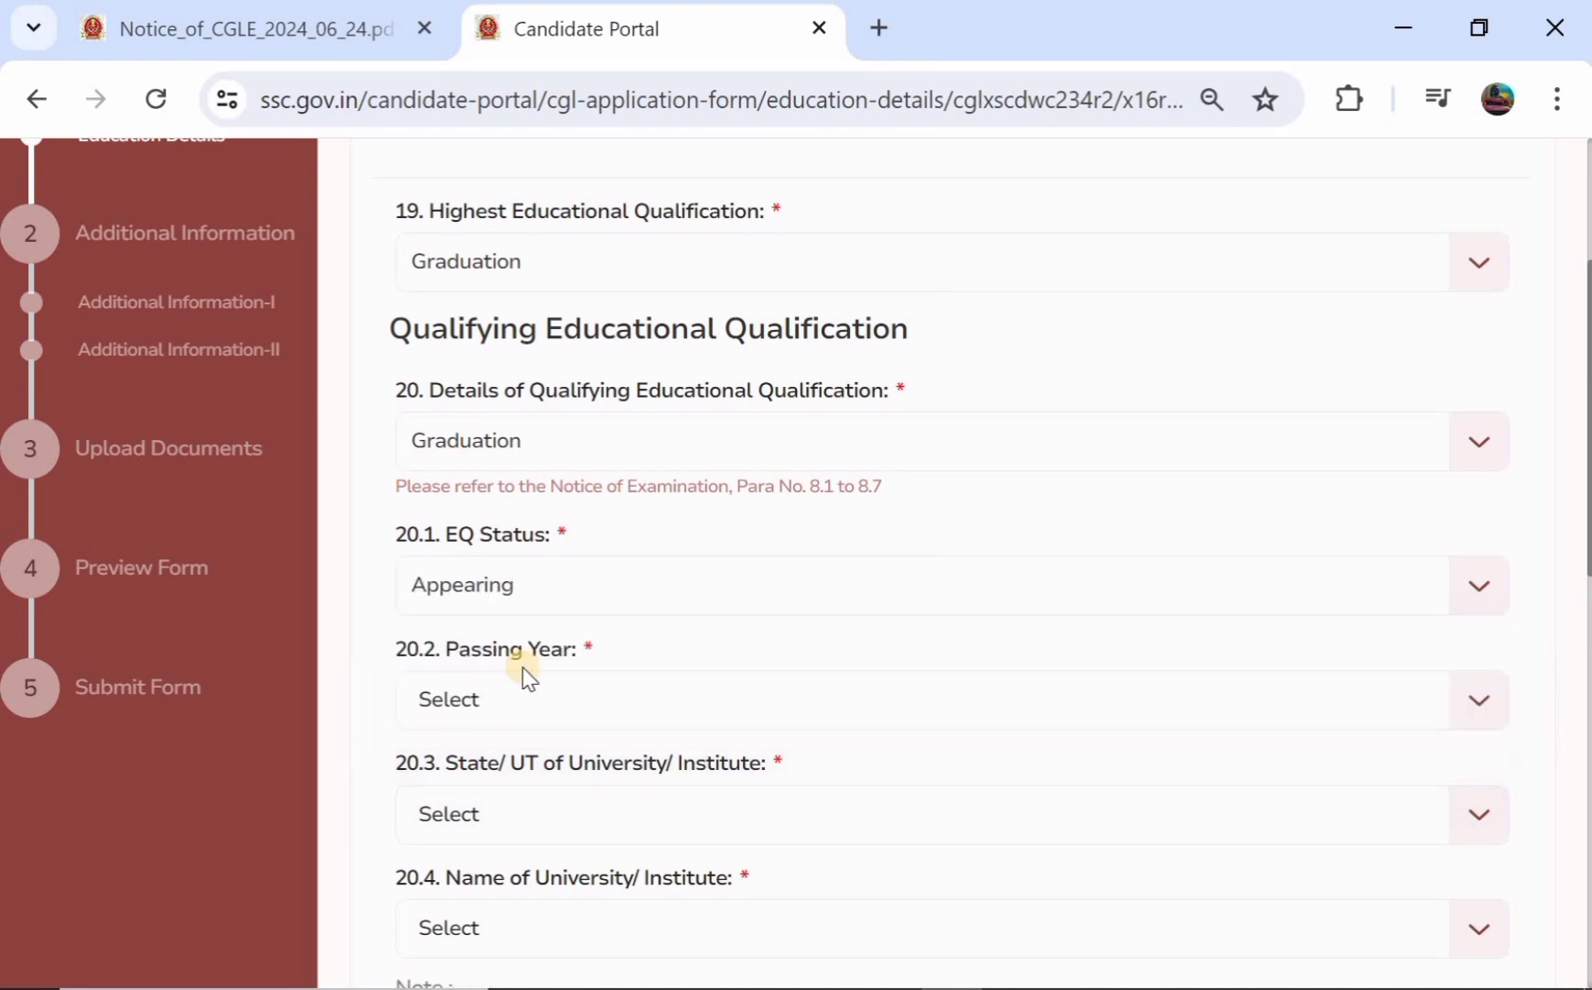
click(545, 603)
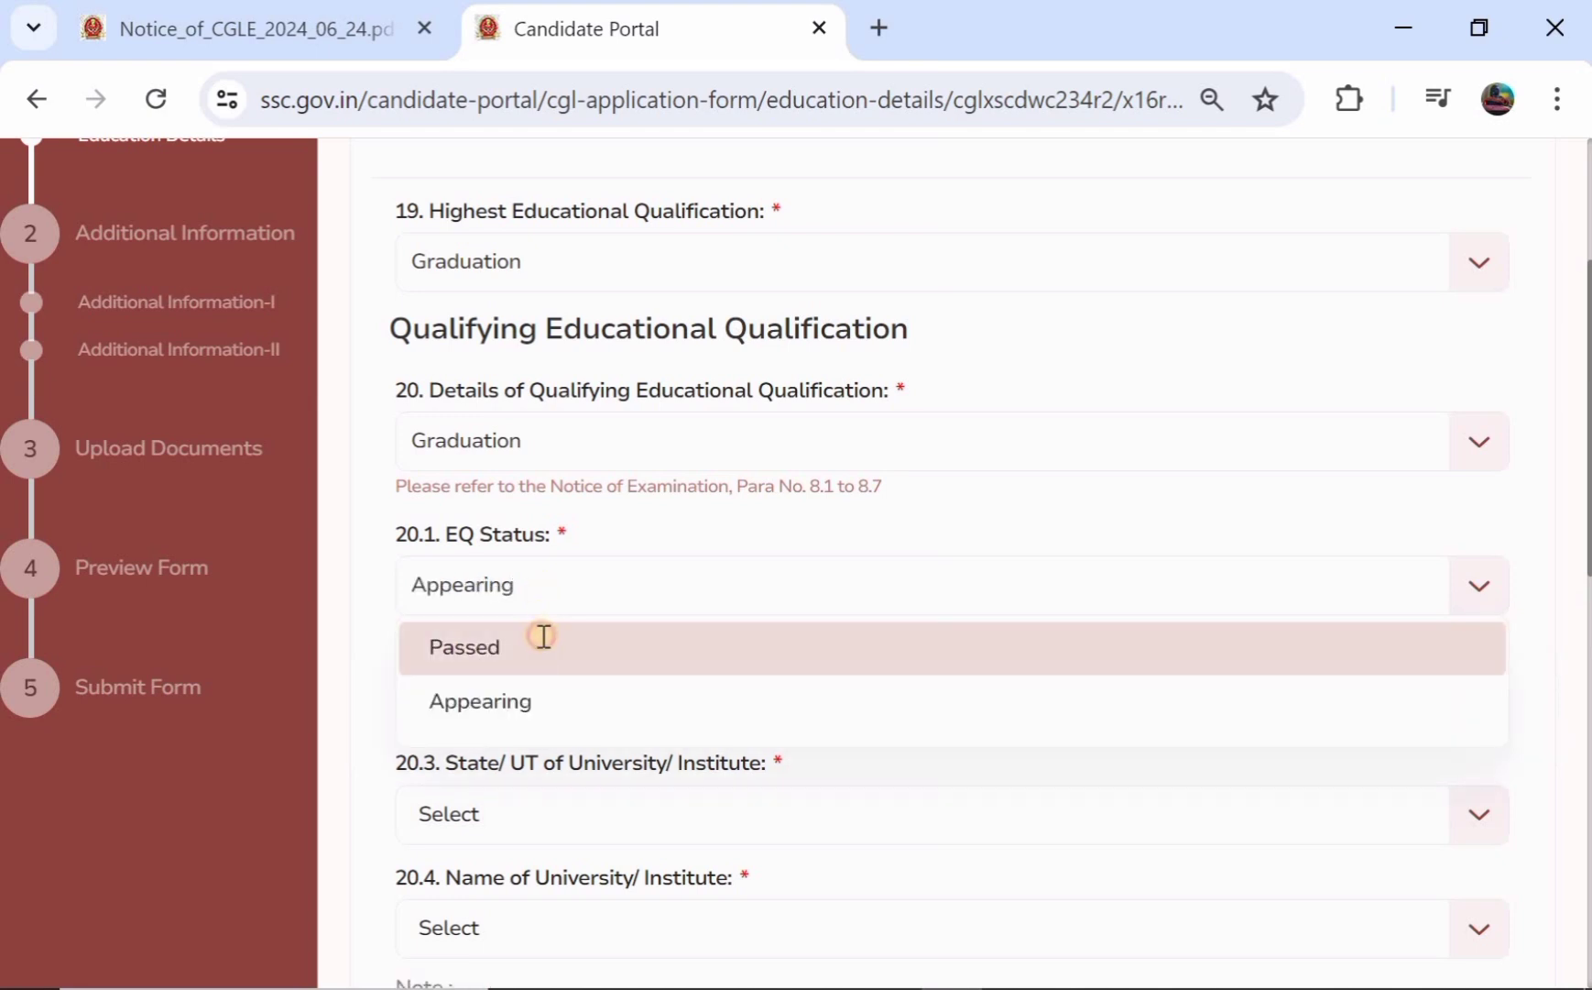
click(542, 643)
Set the passing year of the graduation to 2021
scroll(544, 634, down, 1)
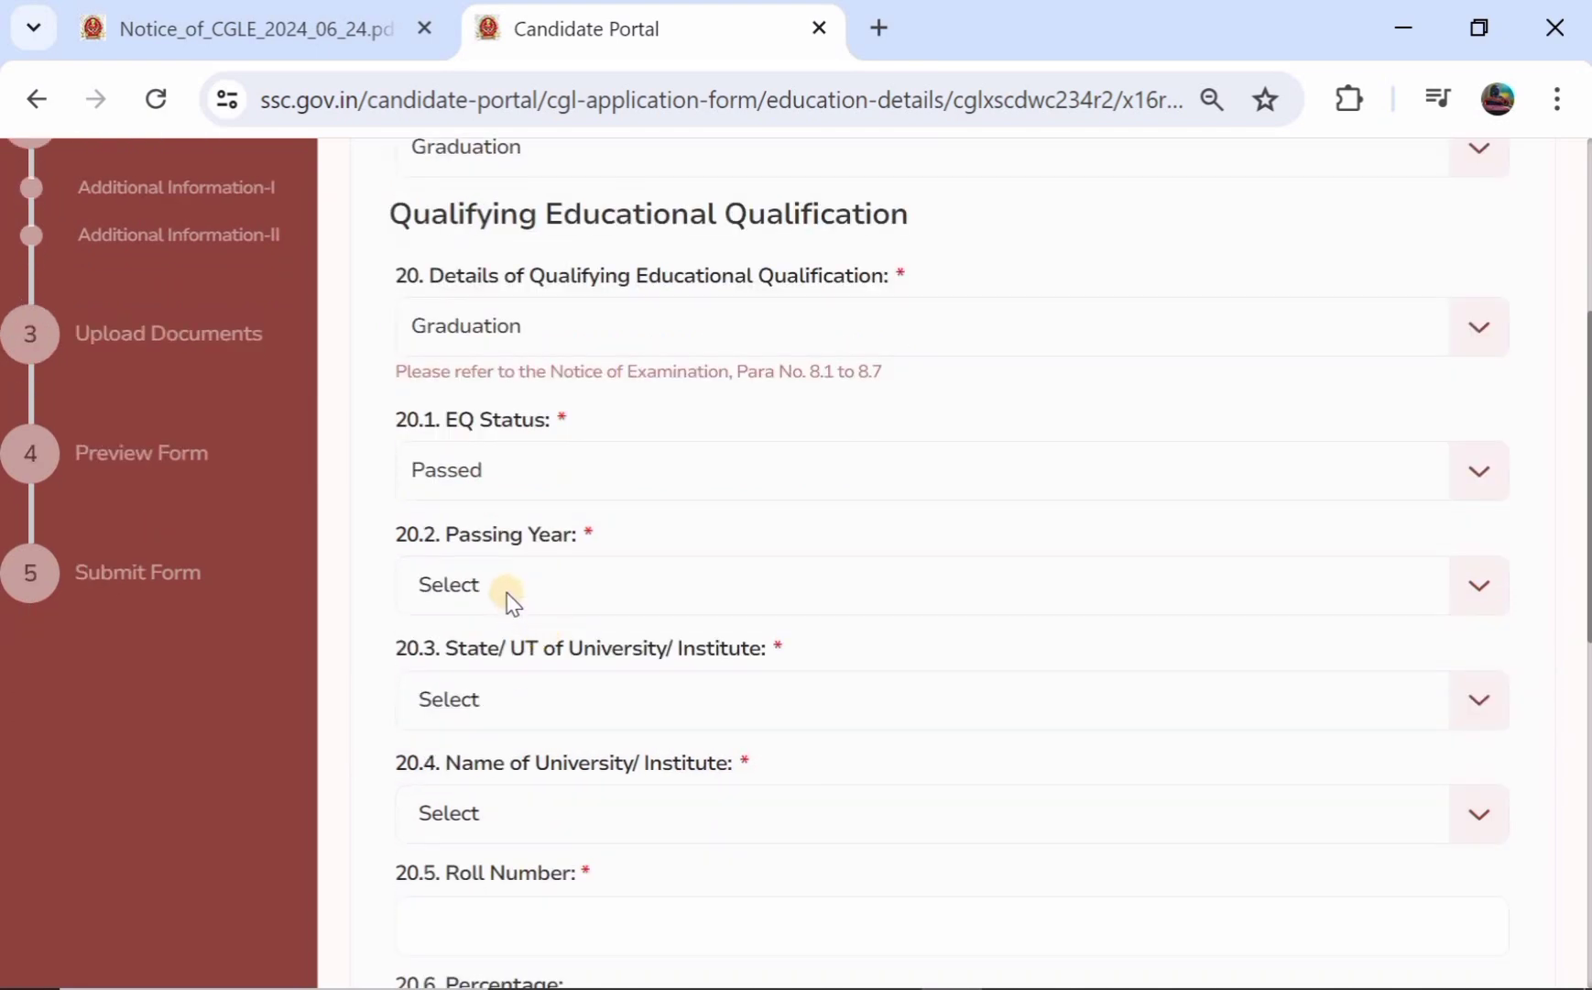
click(512, 600)
scroll(484, 803, down, 1)
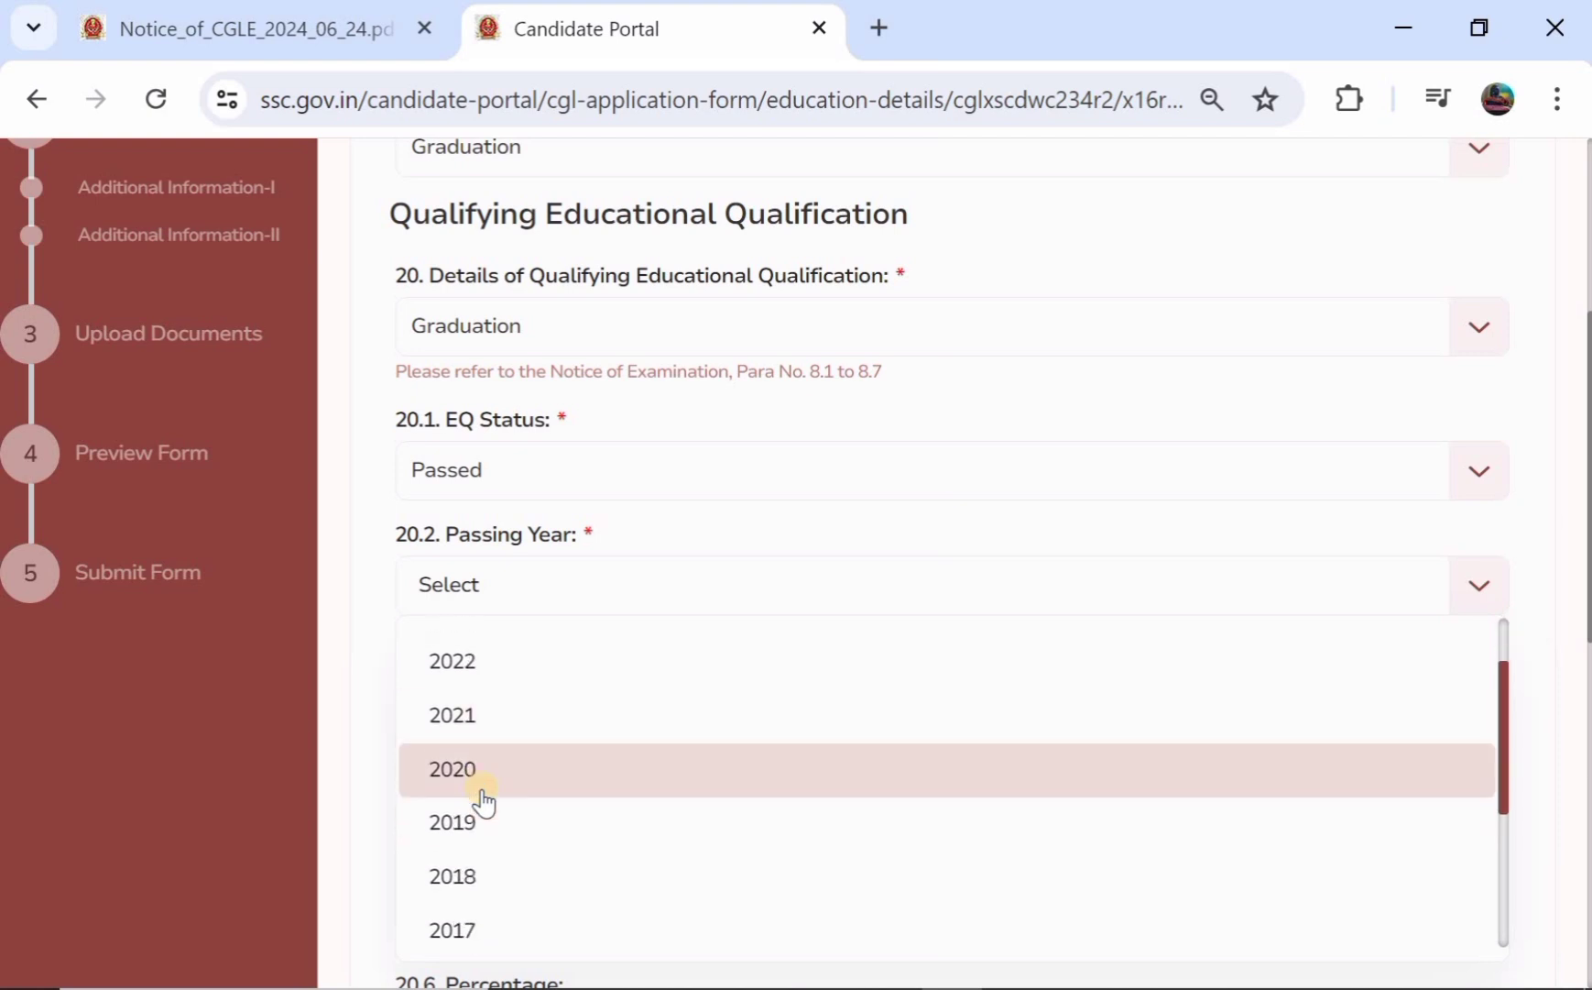
click(523, 733)
Set the State/UT of the university or institute to Telangana
scroll(522, 736, down, 1)
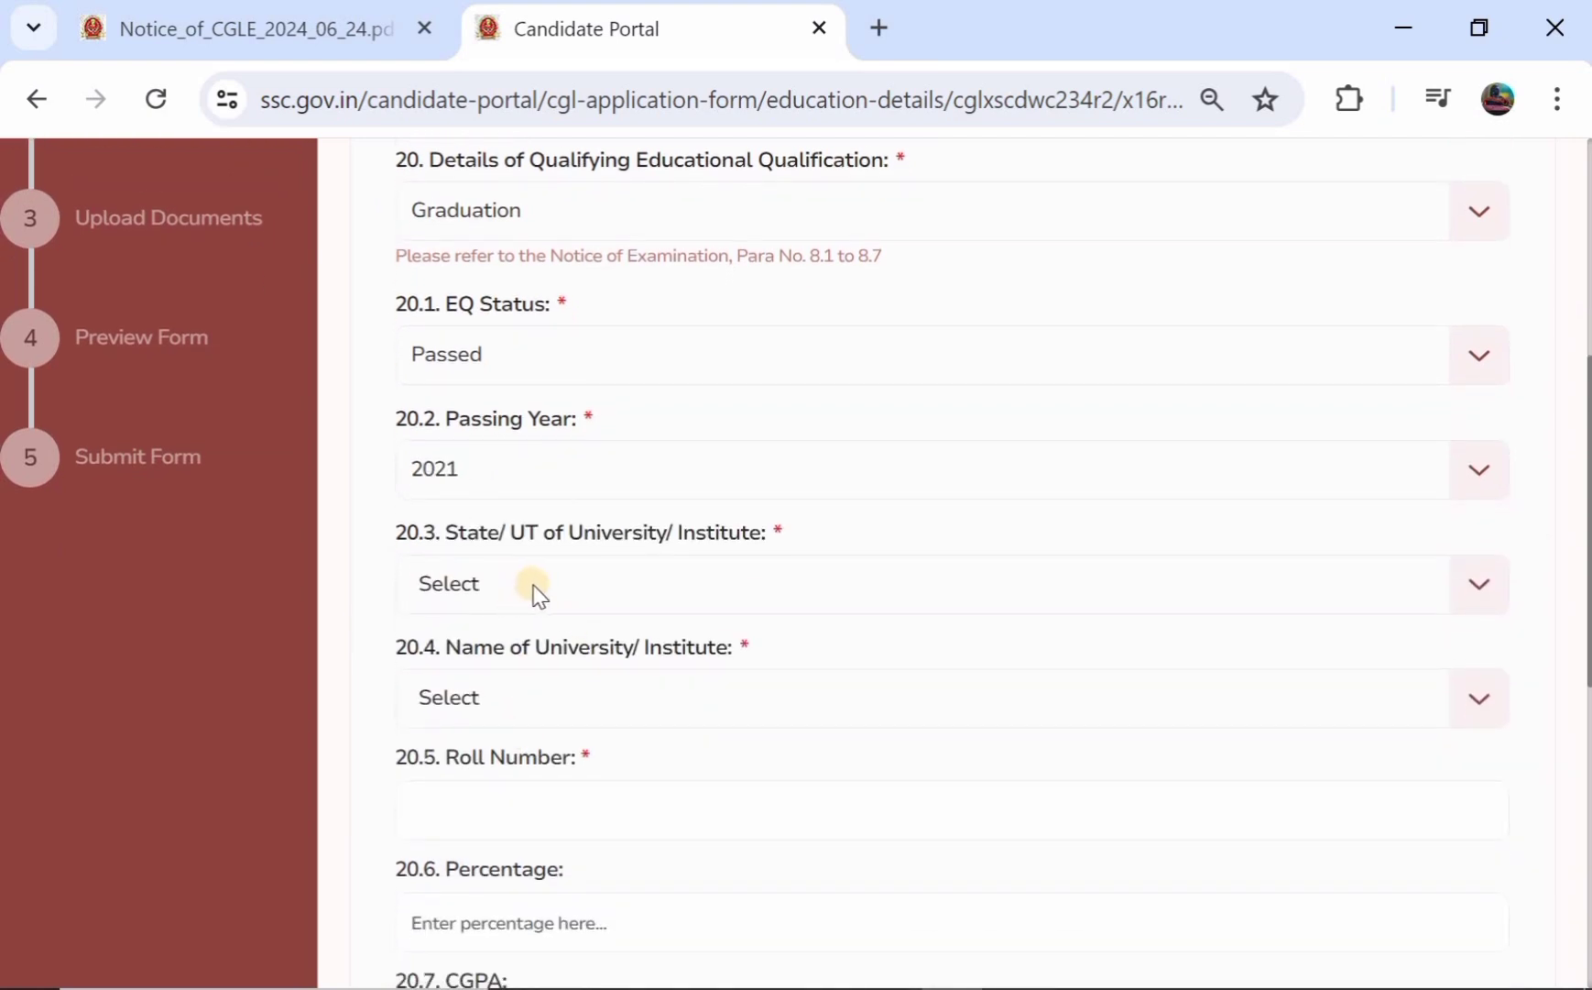
click(533, 589)
scroll(522, 777, down, 9)
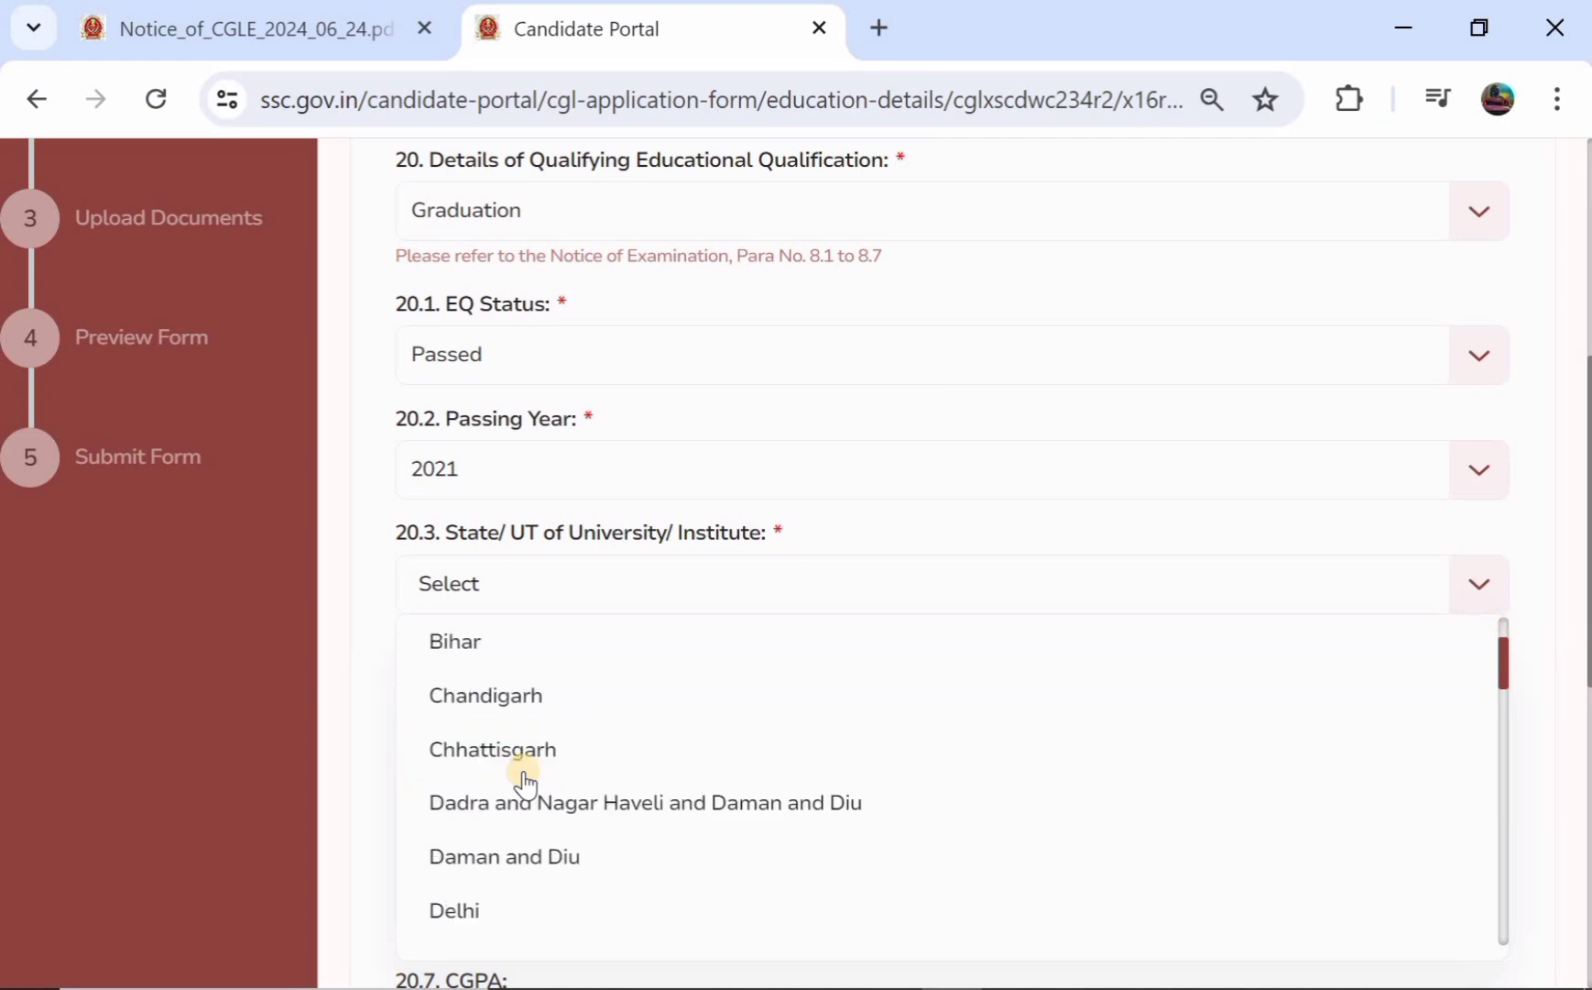
scroll(524, 782, down, 3)
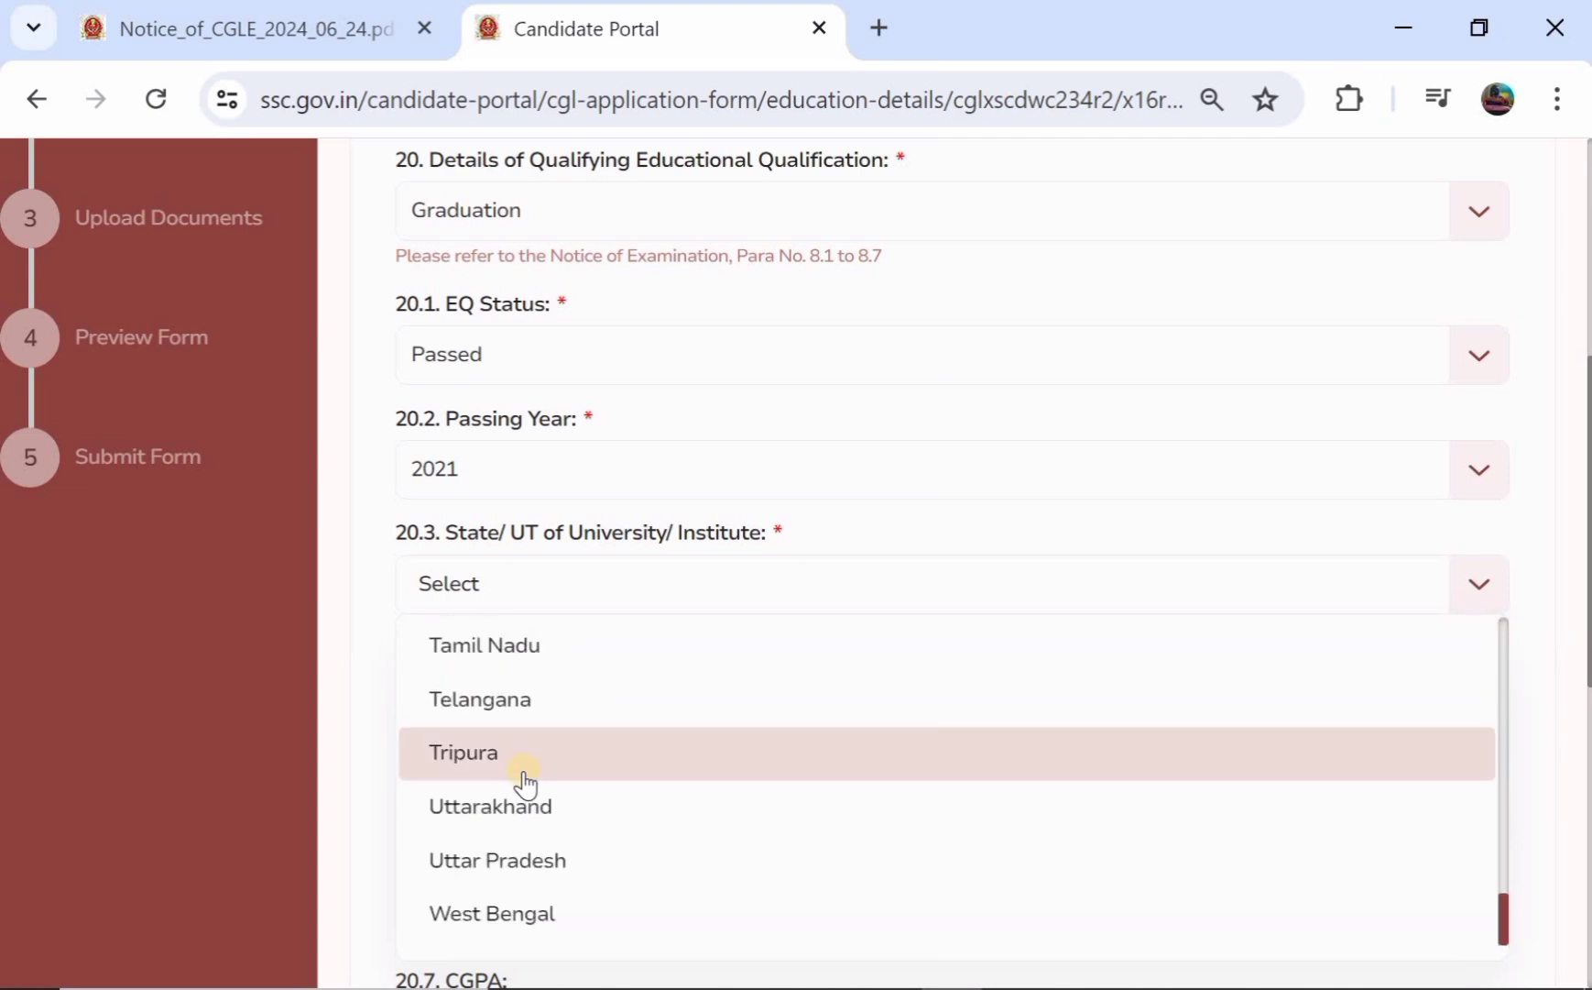
click(583, 702)
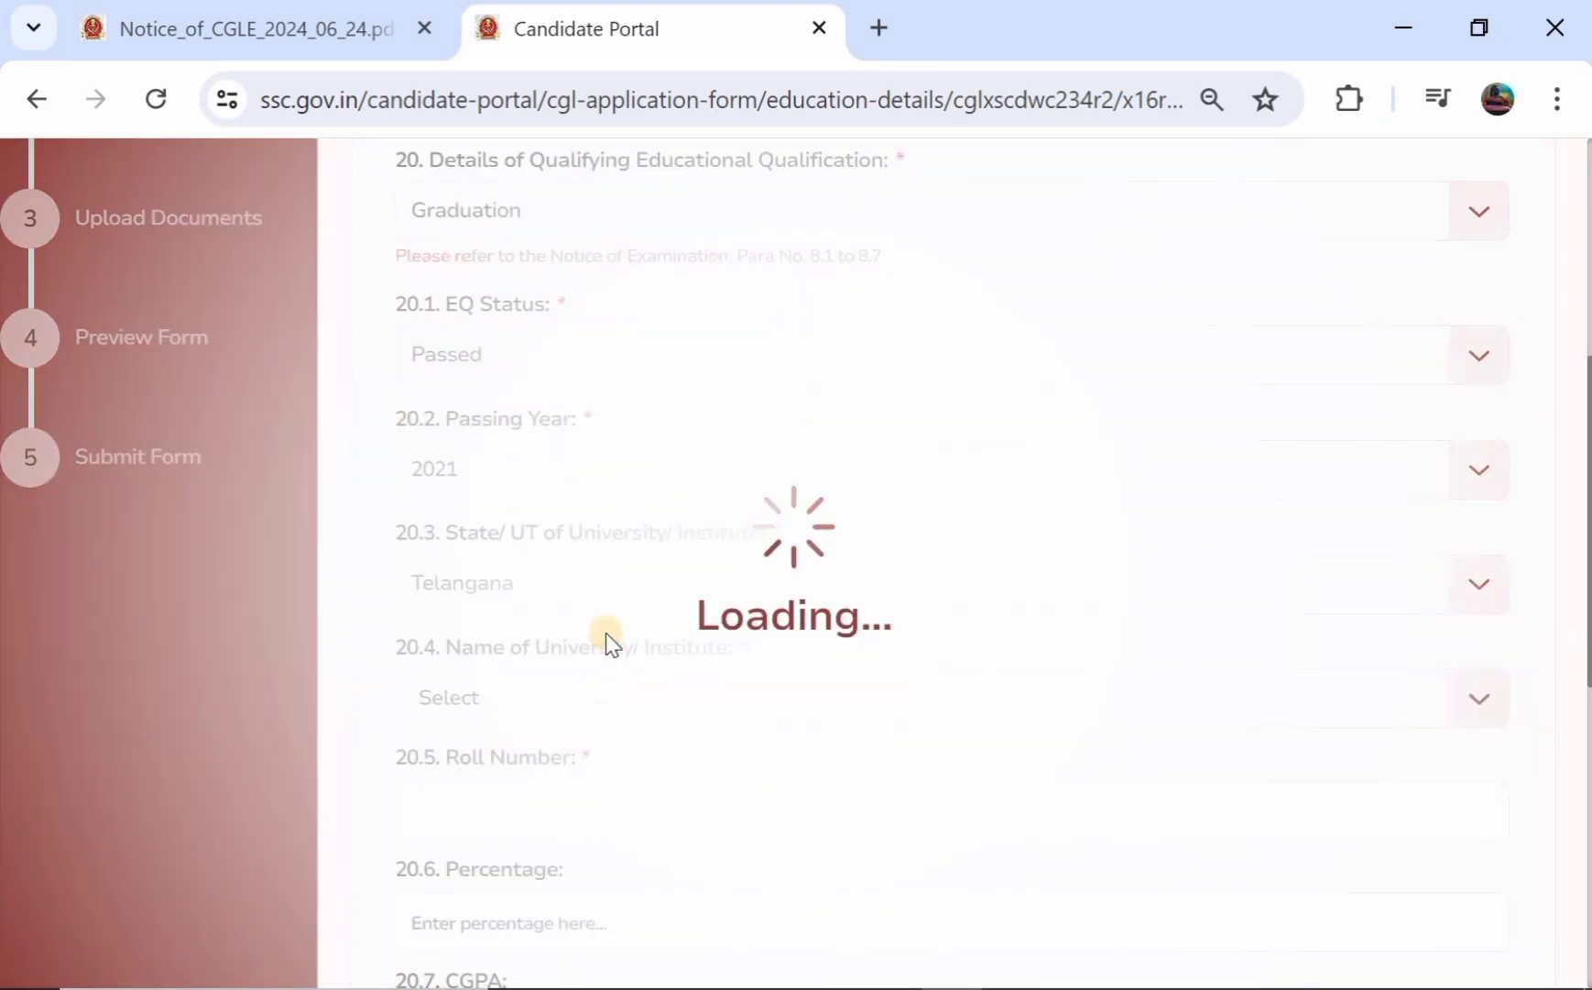
scroll(583, 616, down, 1)
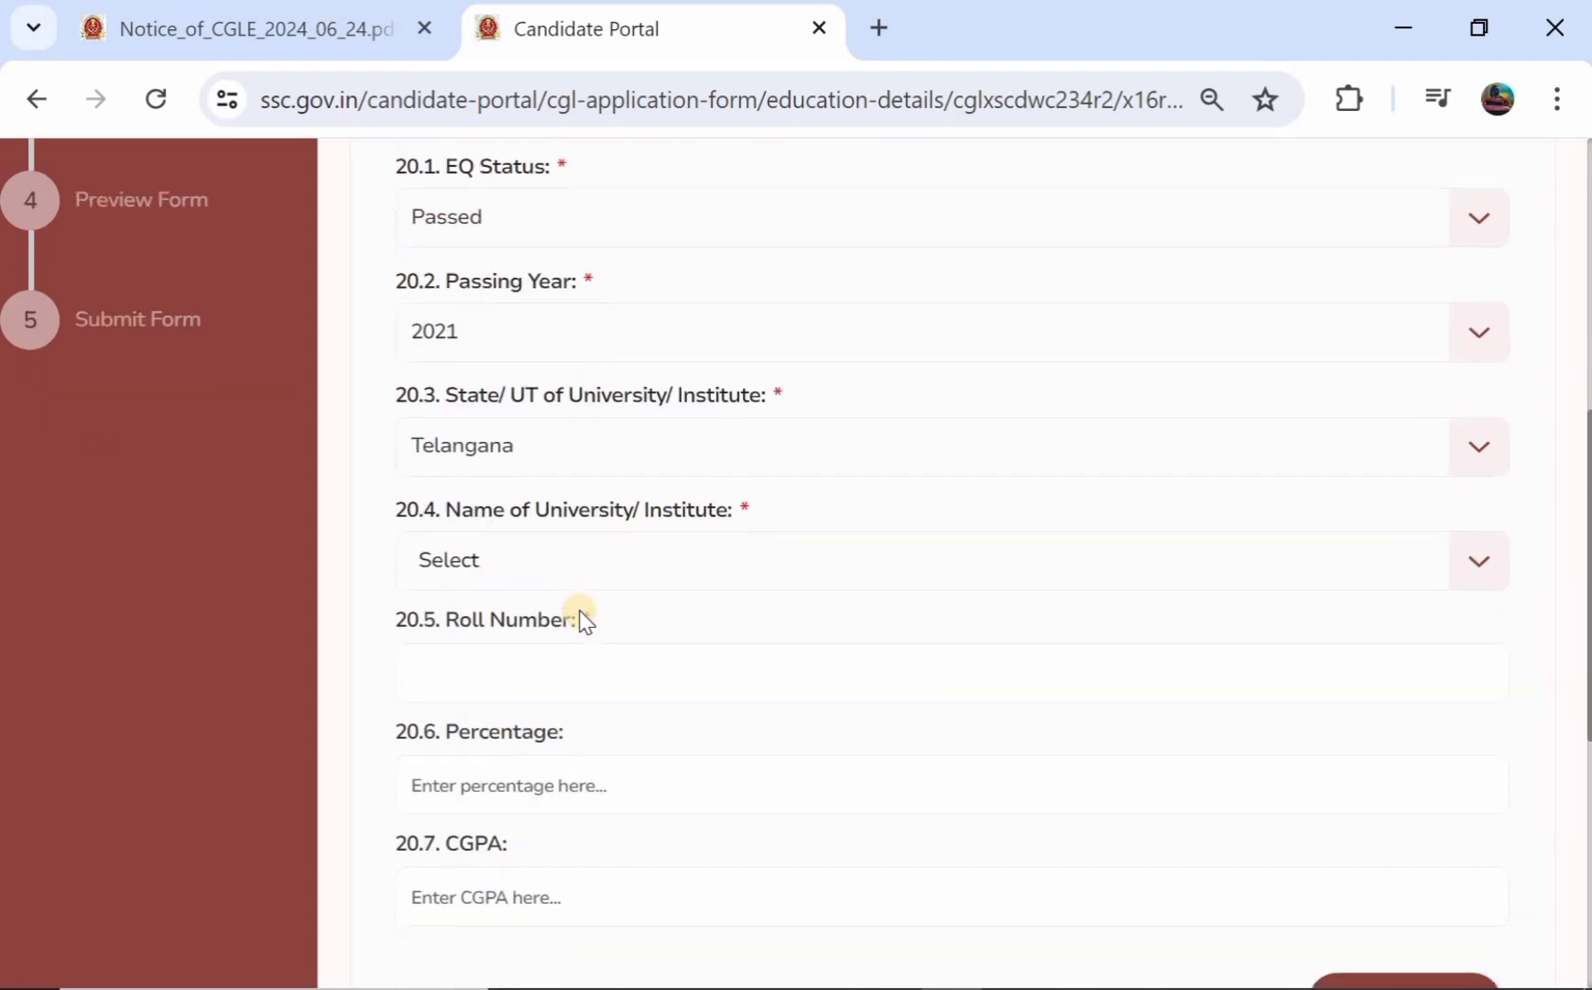
Set the name of the university or institute to TELANGANA UNIVERSITY
click(561, 568)
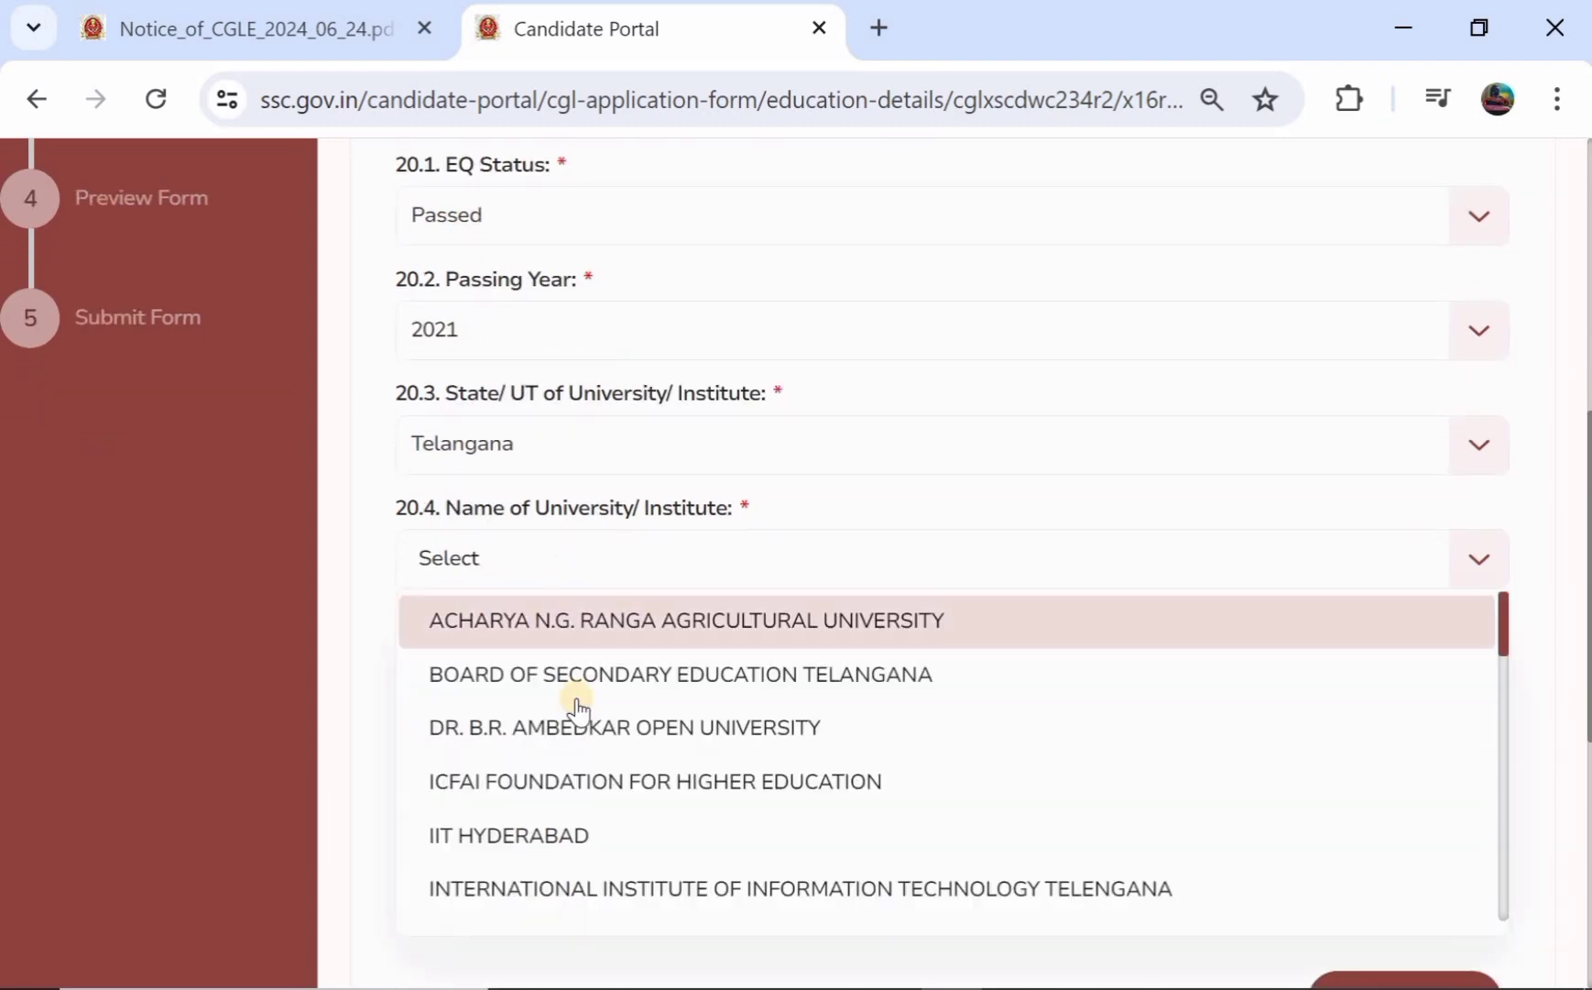
scroll(579, 705, down, 3)
scroll(579, 708, down, 10)
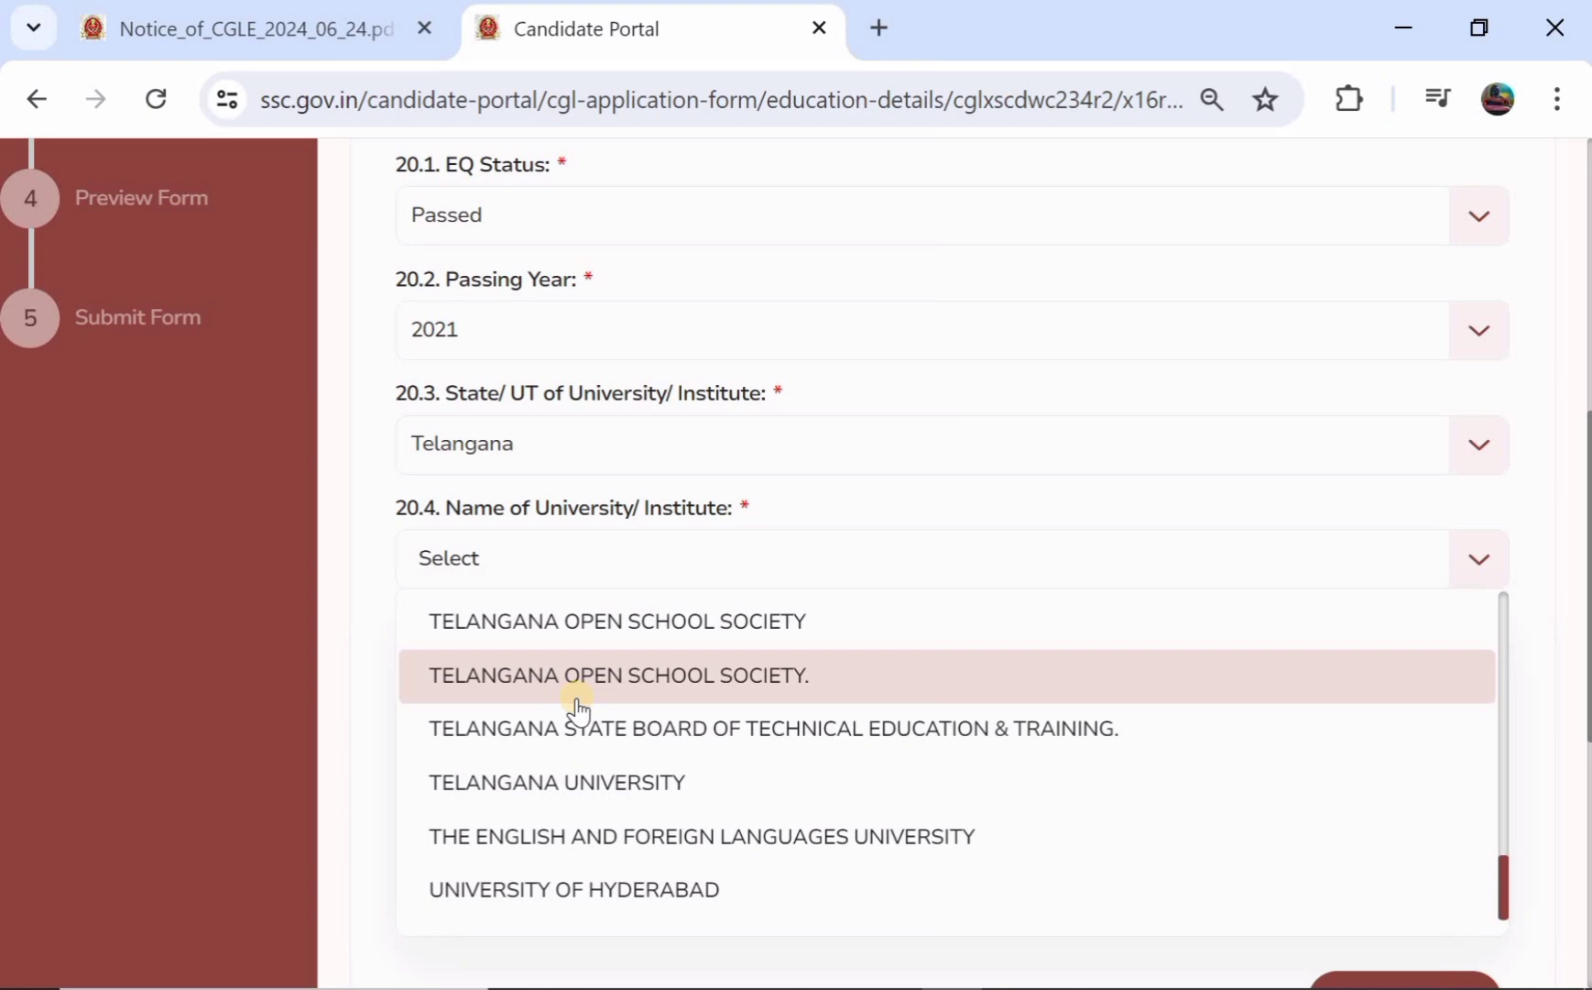
click(562, 786)
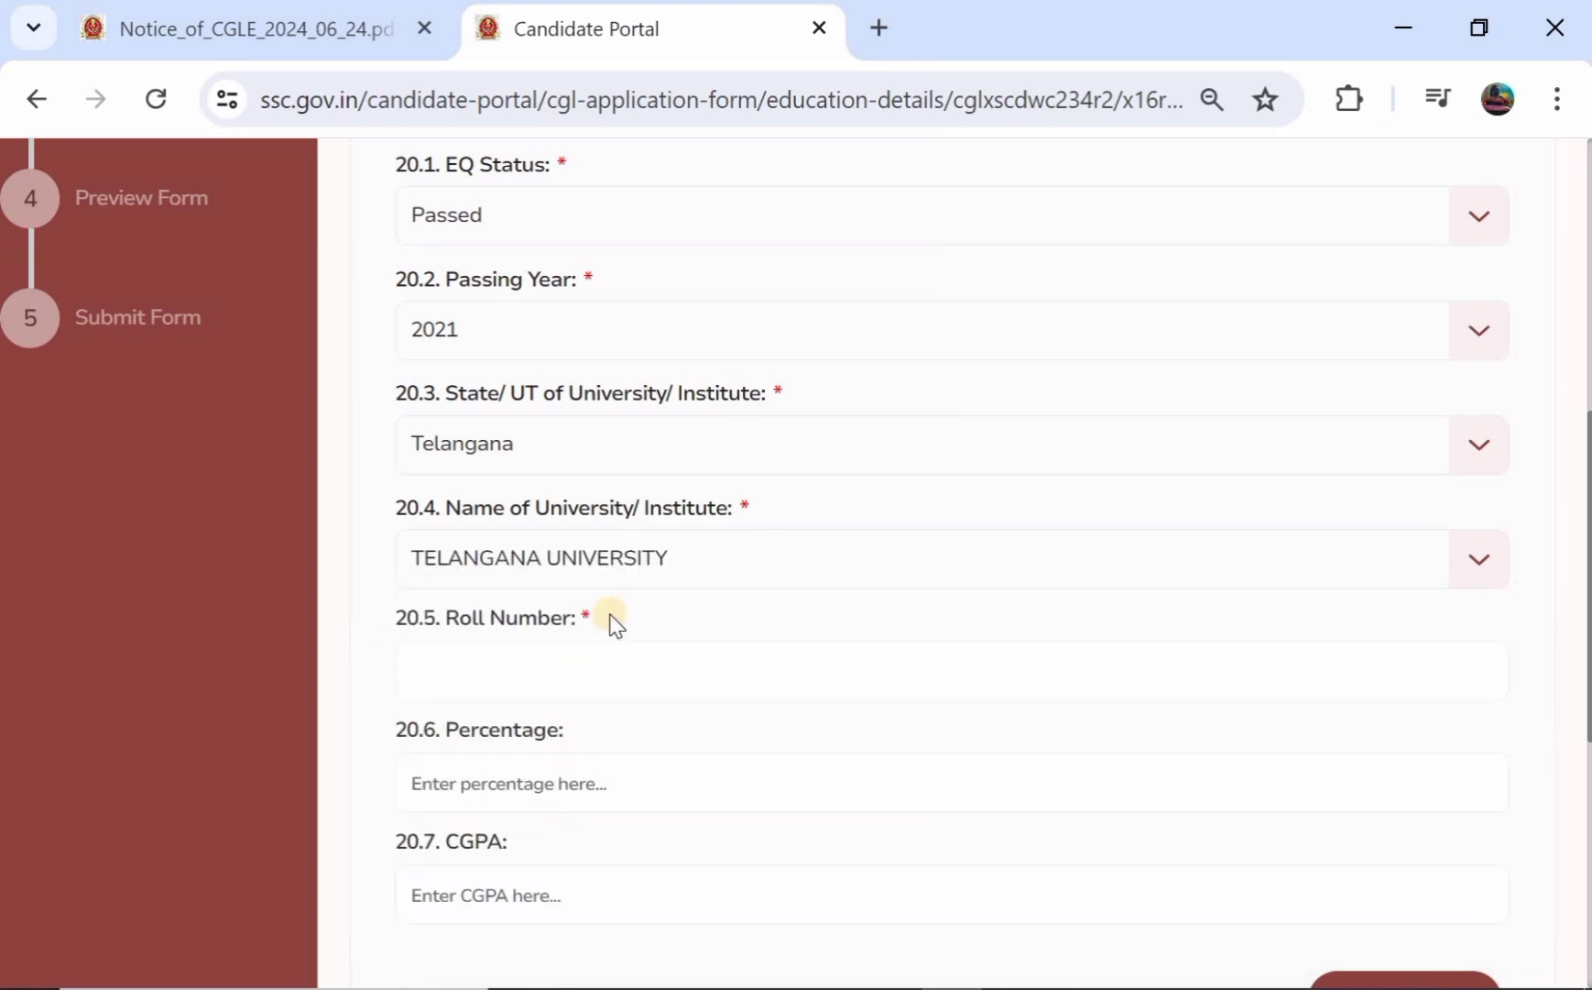
Enter 87 as the graduation percentage and save the education details to proceed to Additional Information-I
scroll(611, 616, down, 1)
click(549, 570)
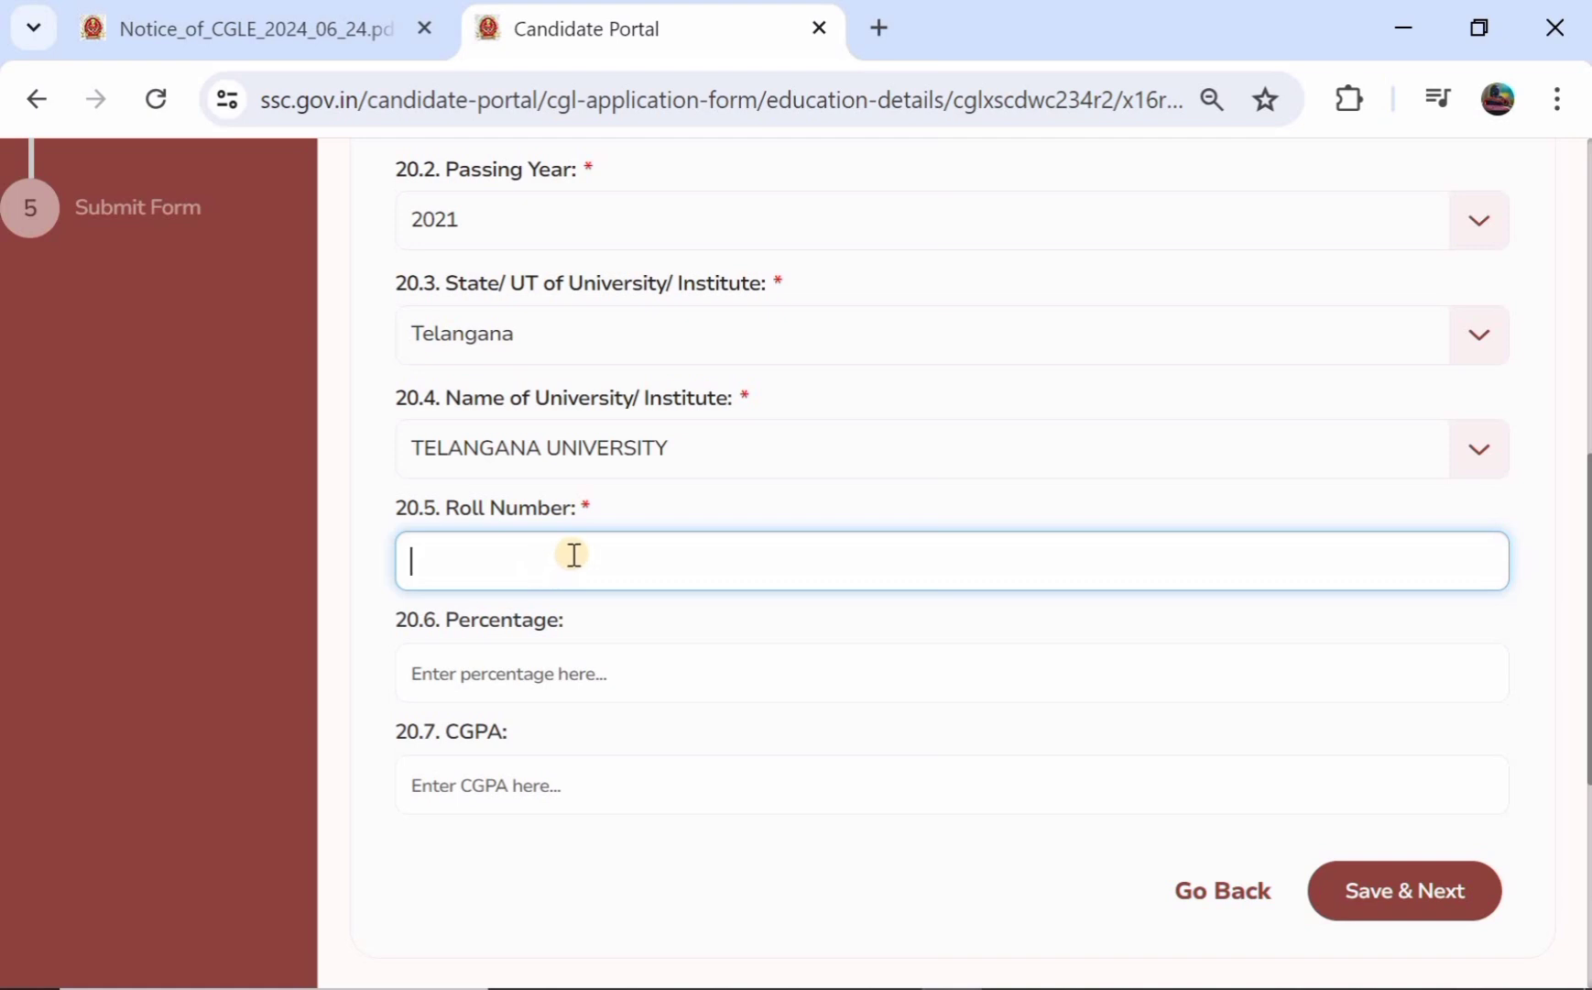
scroll(558, 561, down, 1)
click(570, 553)
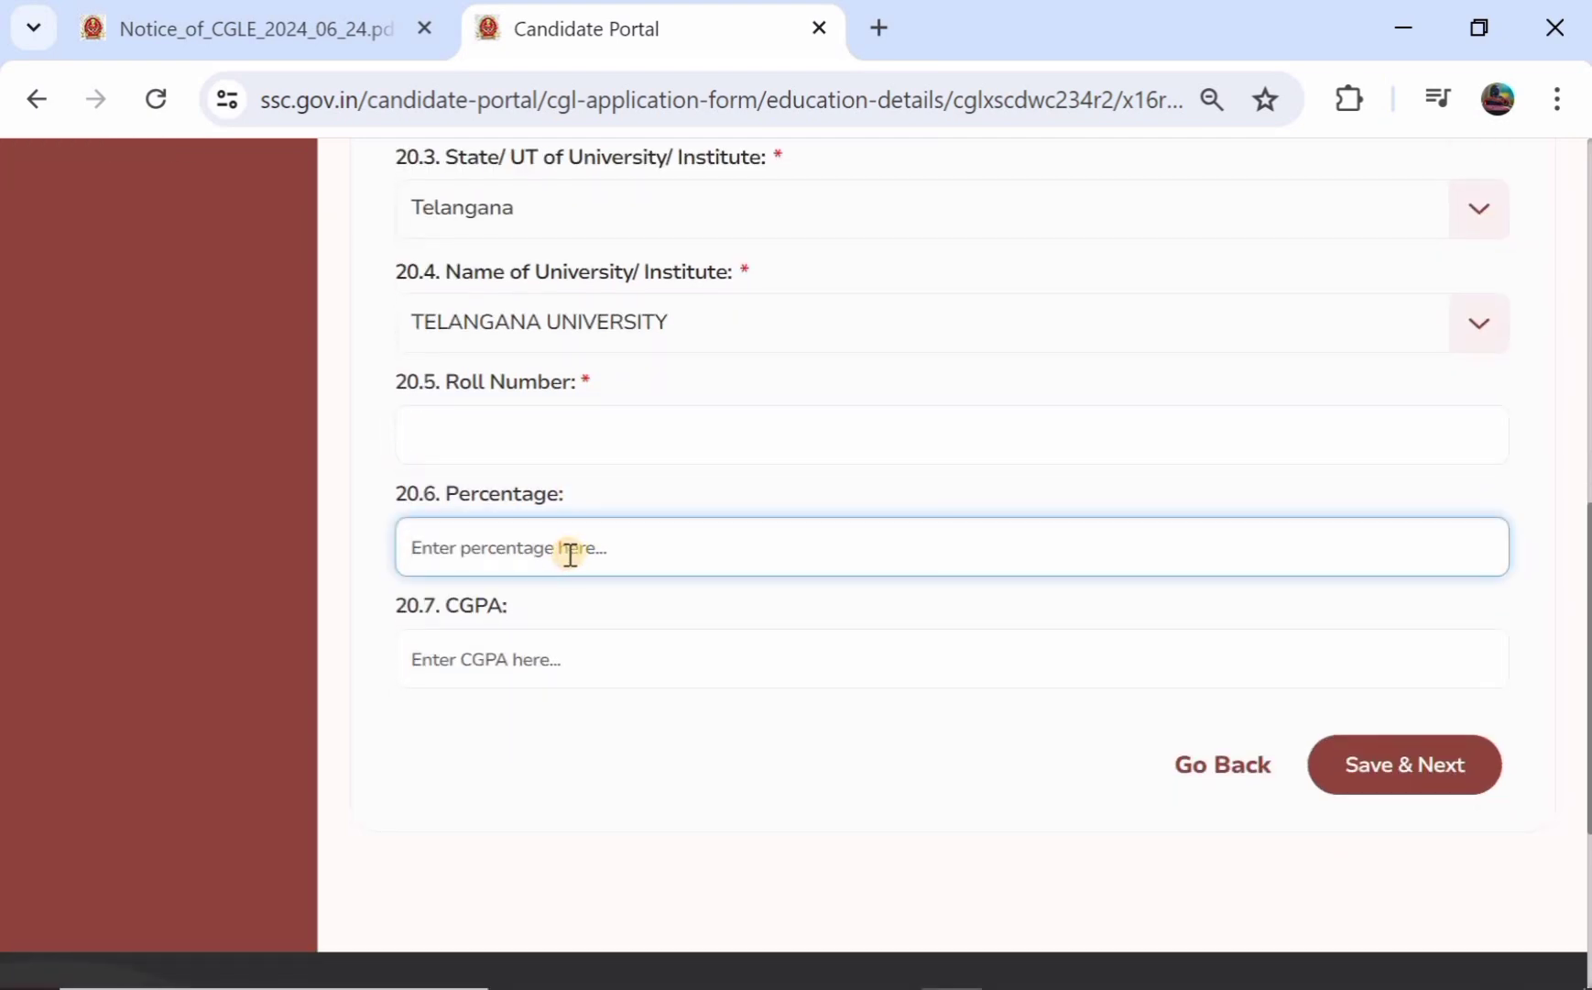
text(87)
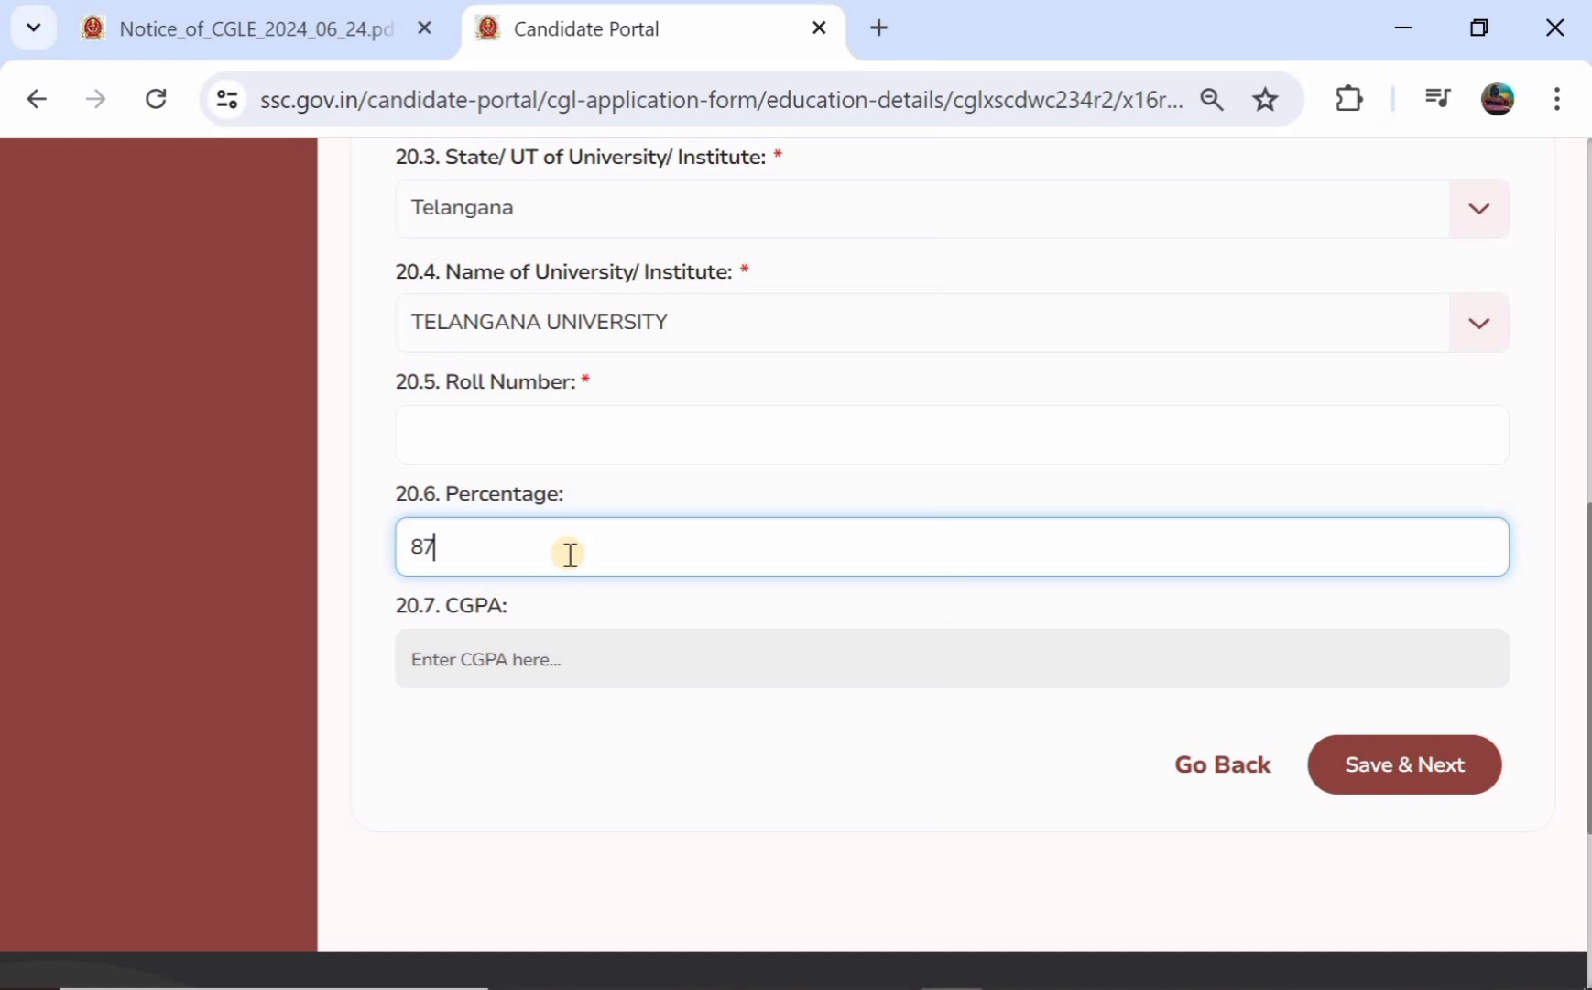
scroll(568, 586, down, 1)
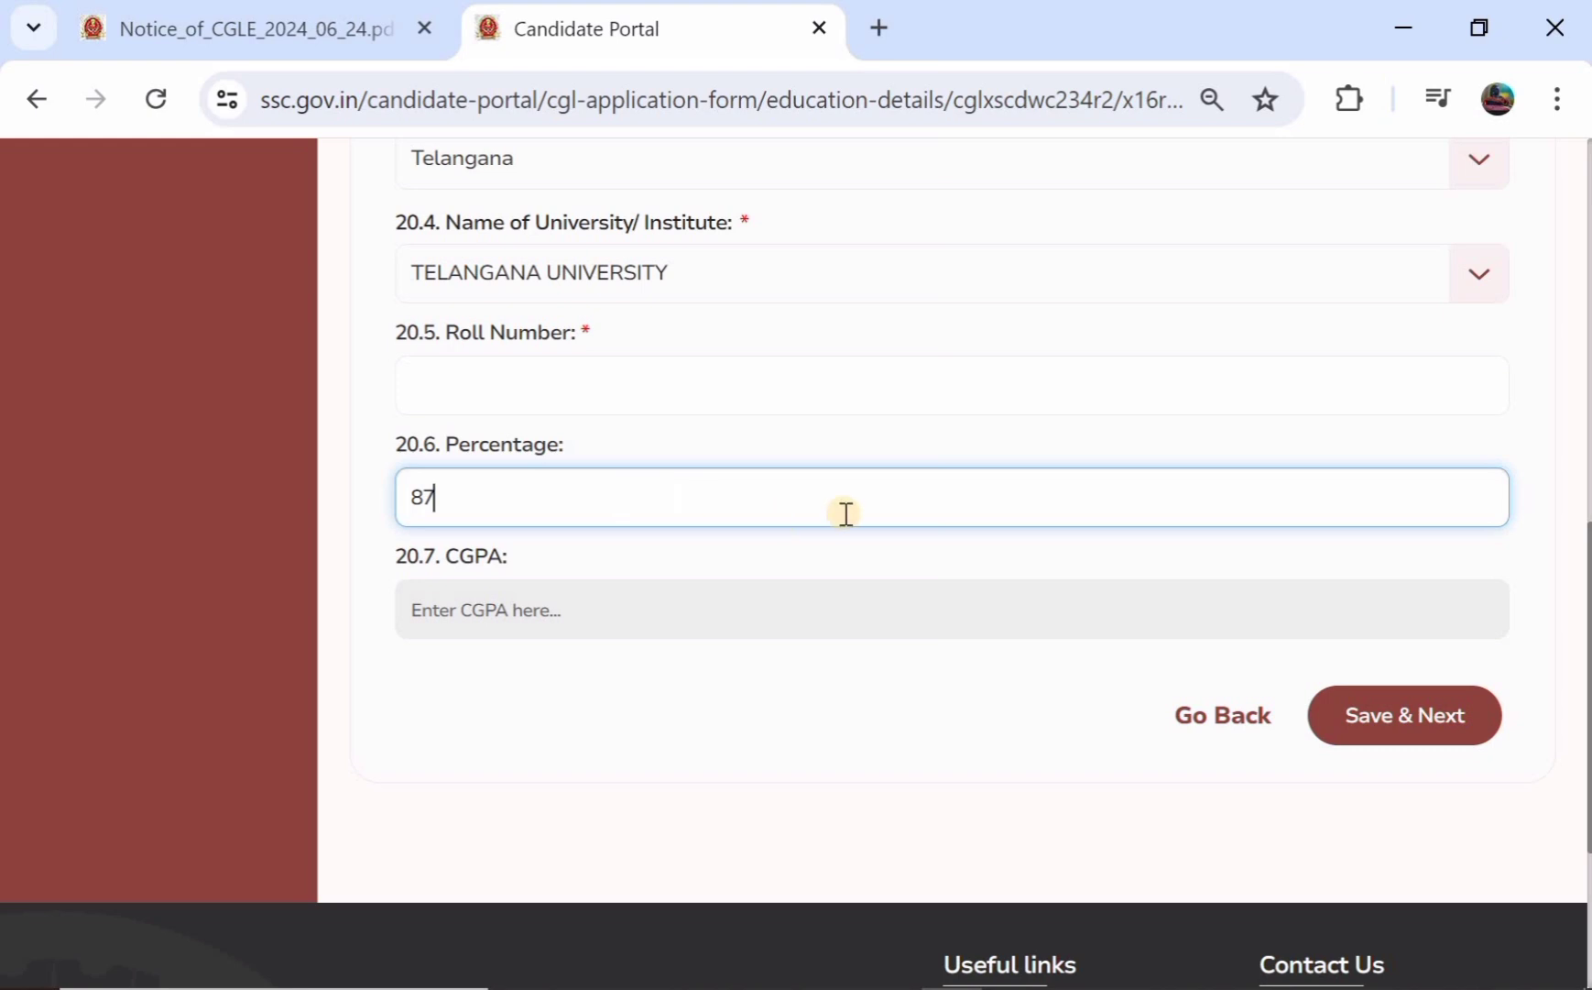
click(1438, 717)
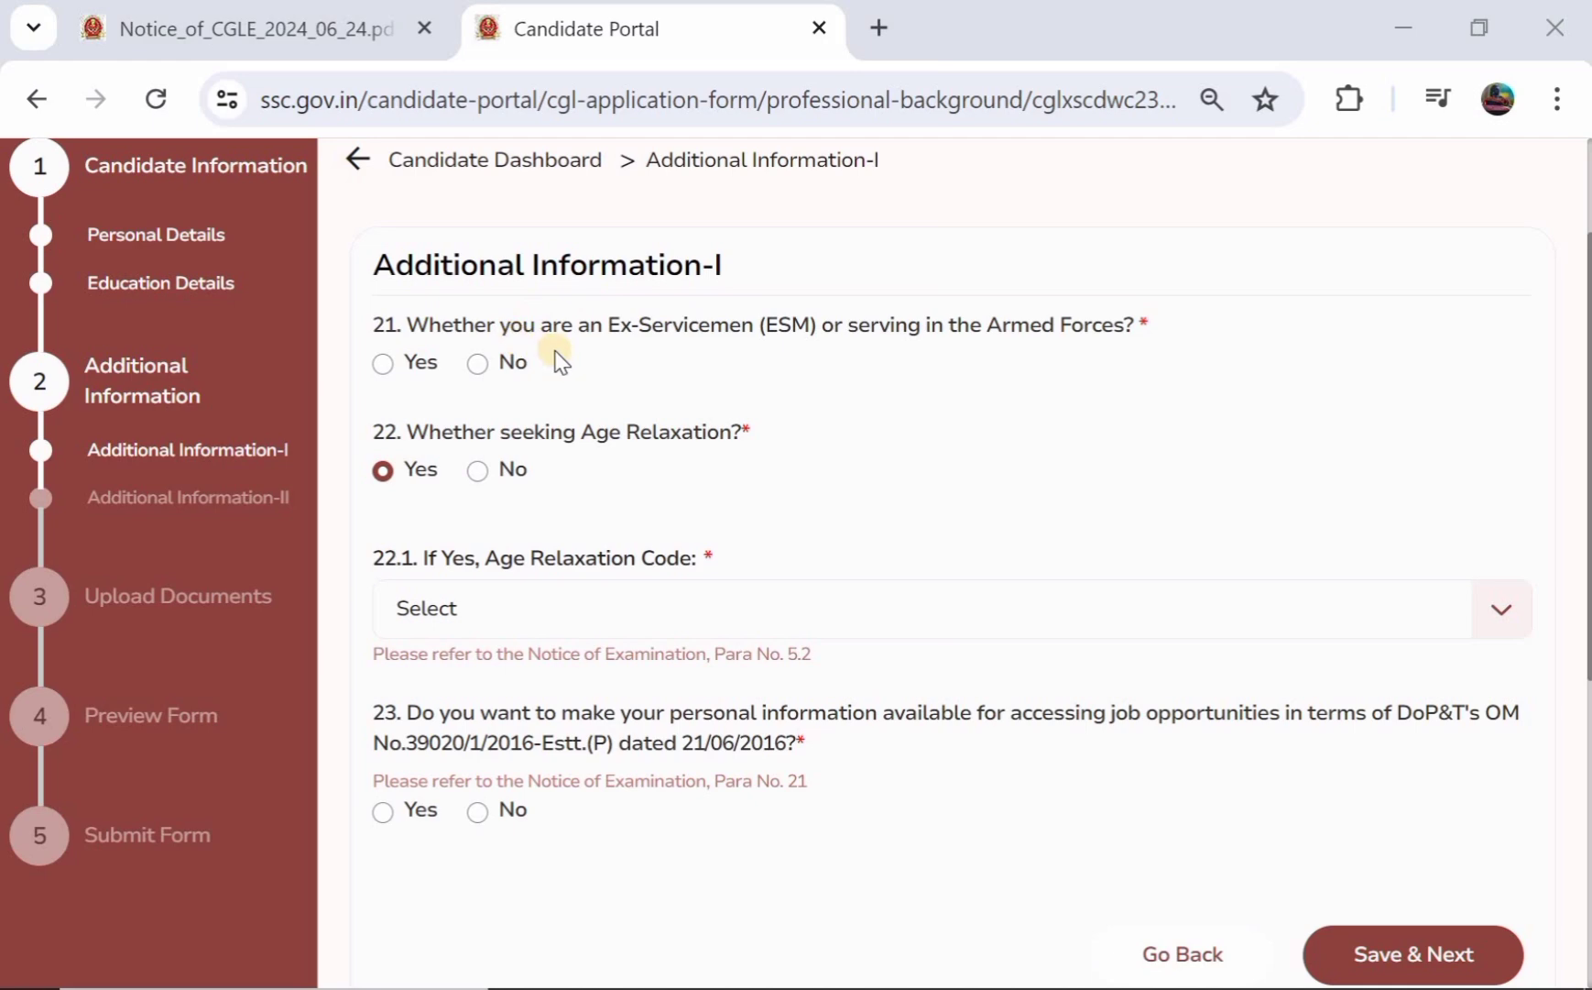
Answer No to both the Ex-Servicemen or Armed Forces question and the age relaxation question
click(389, 366)
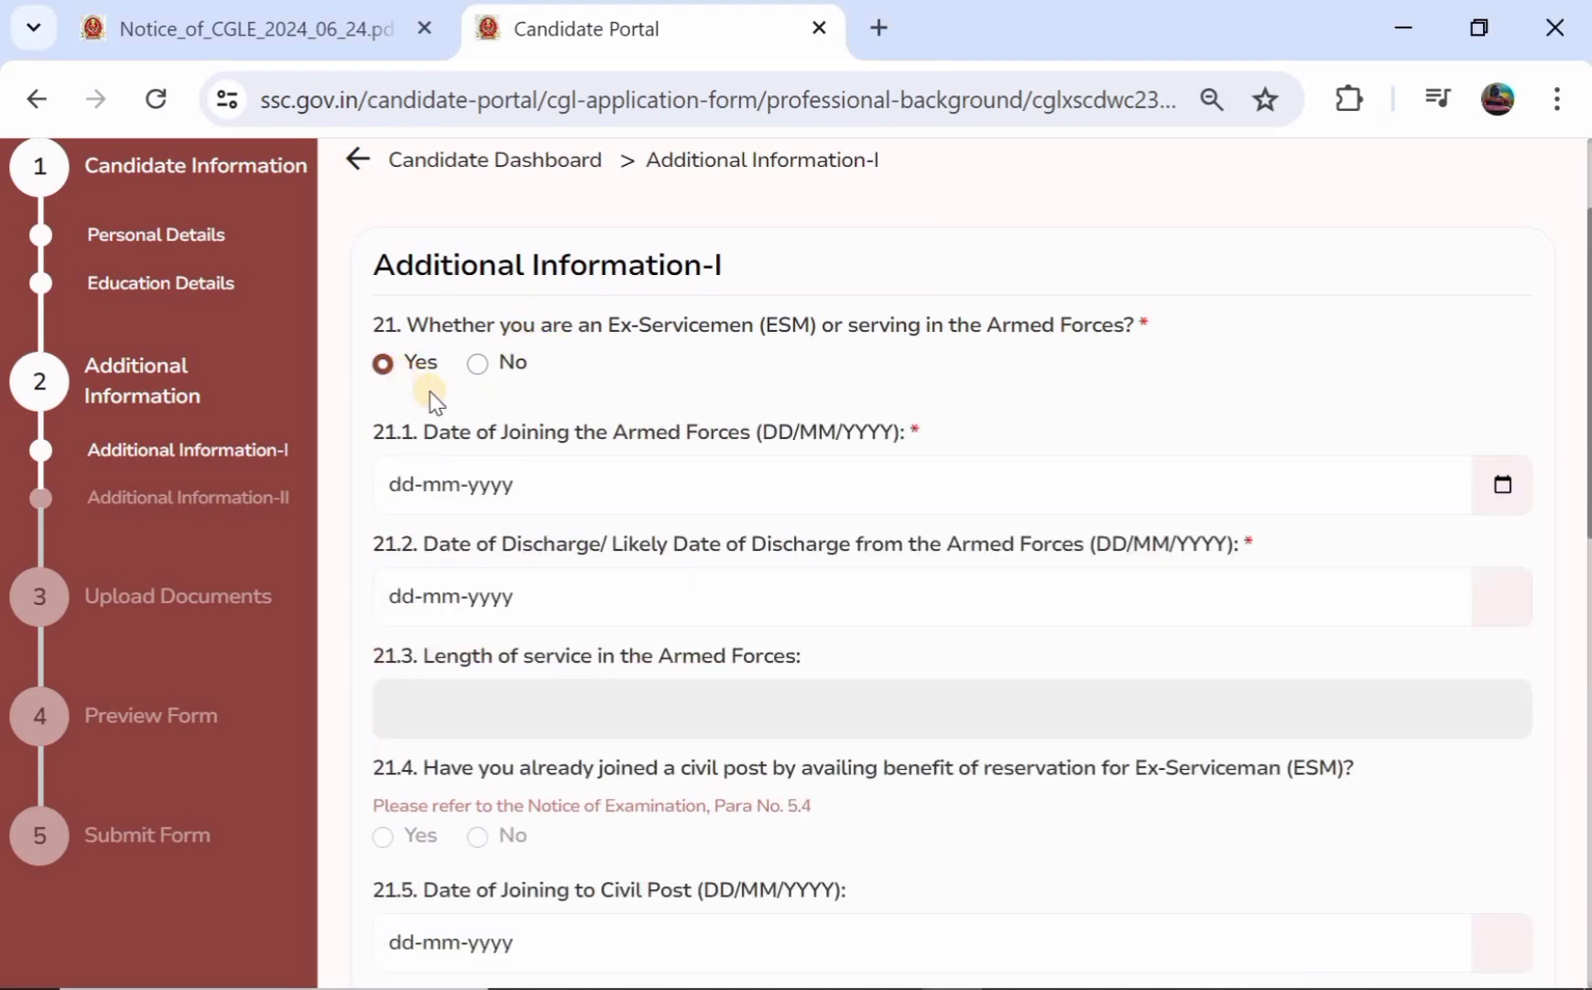
click(477, 363)
scroll(474, 367, down, 1)
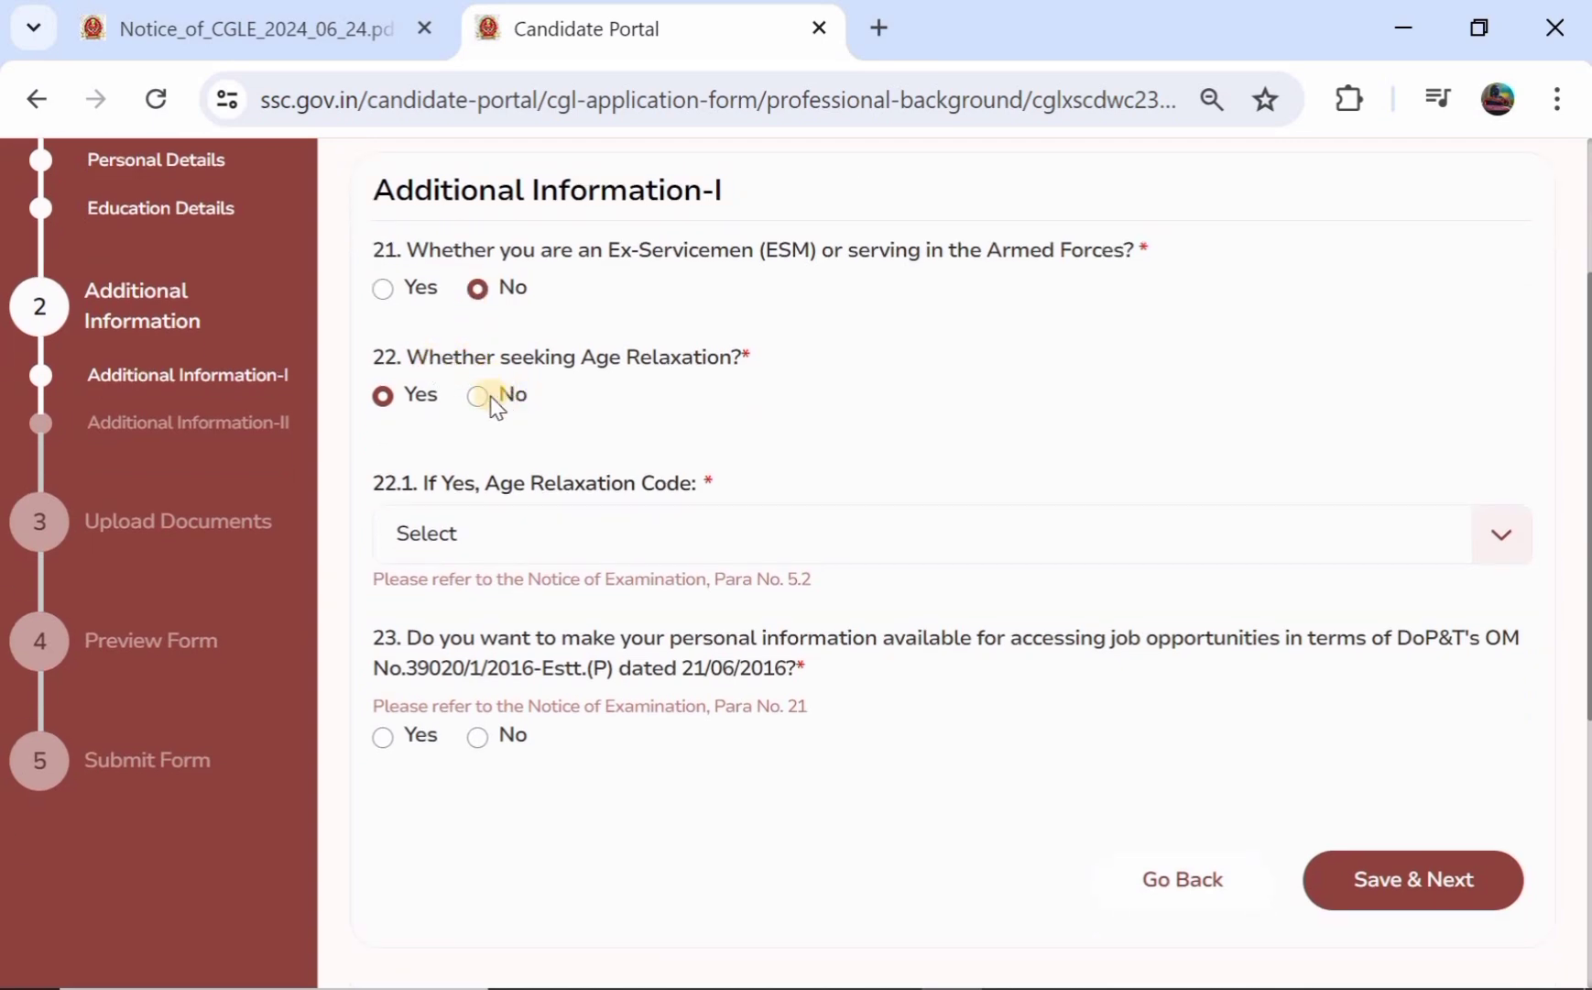
click(484, 529)
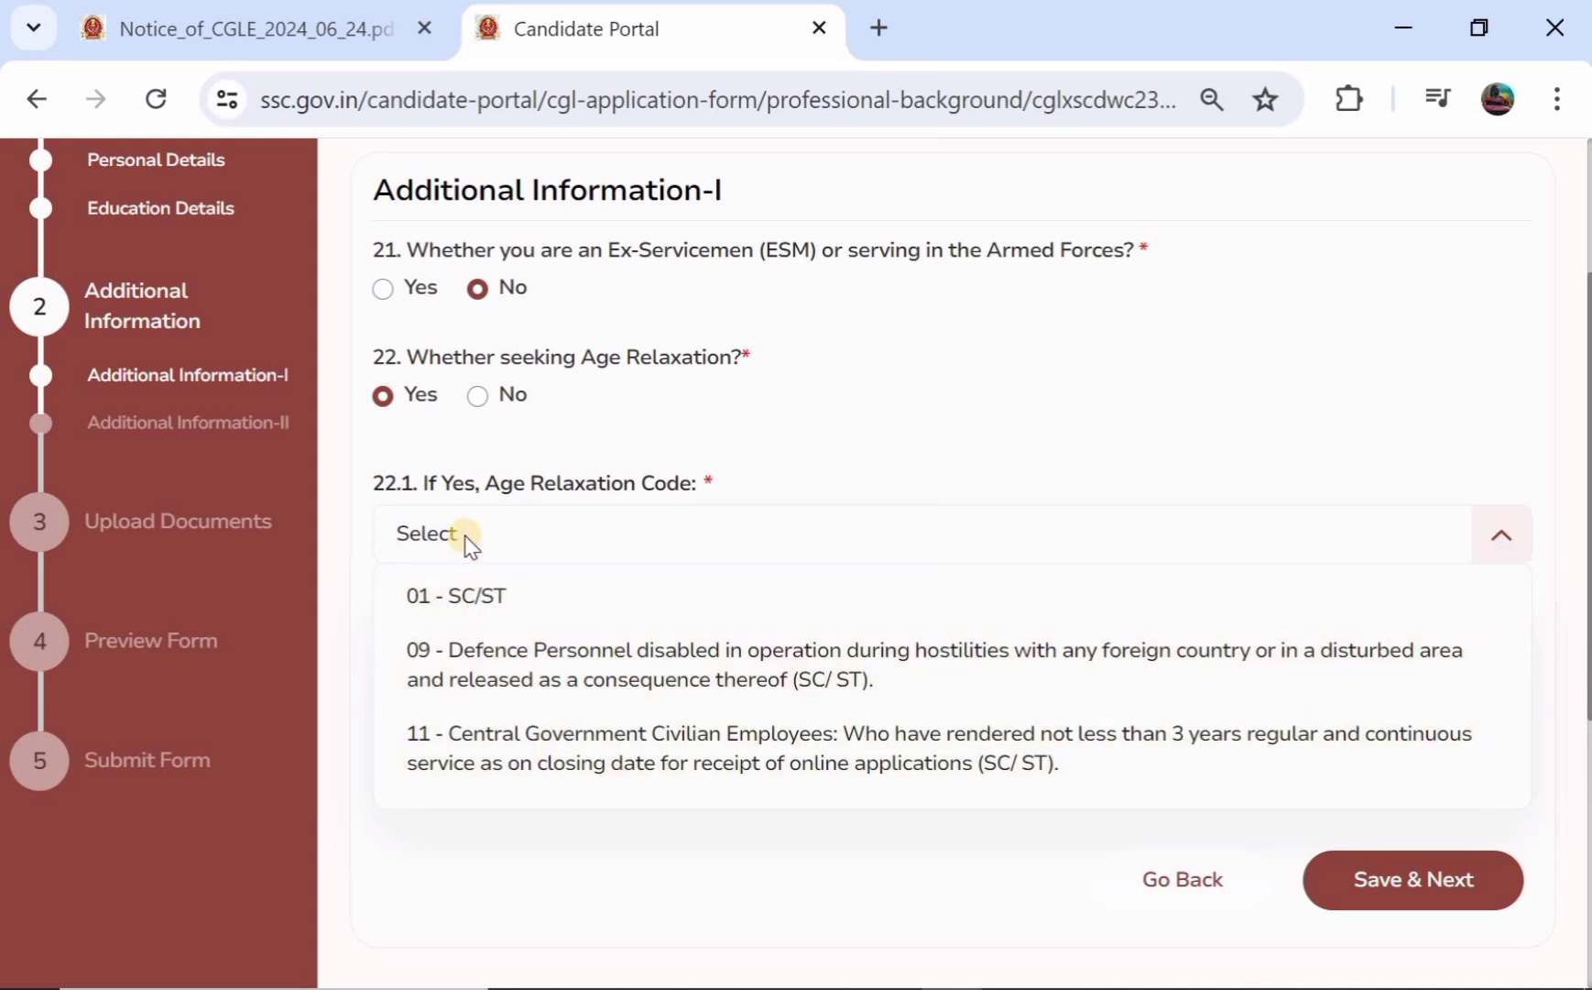
click(478, 396)
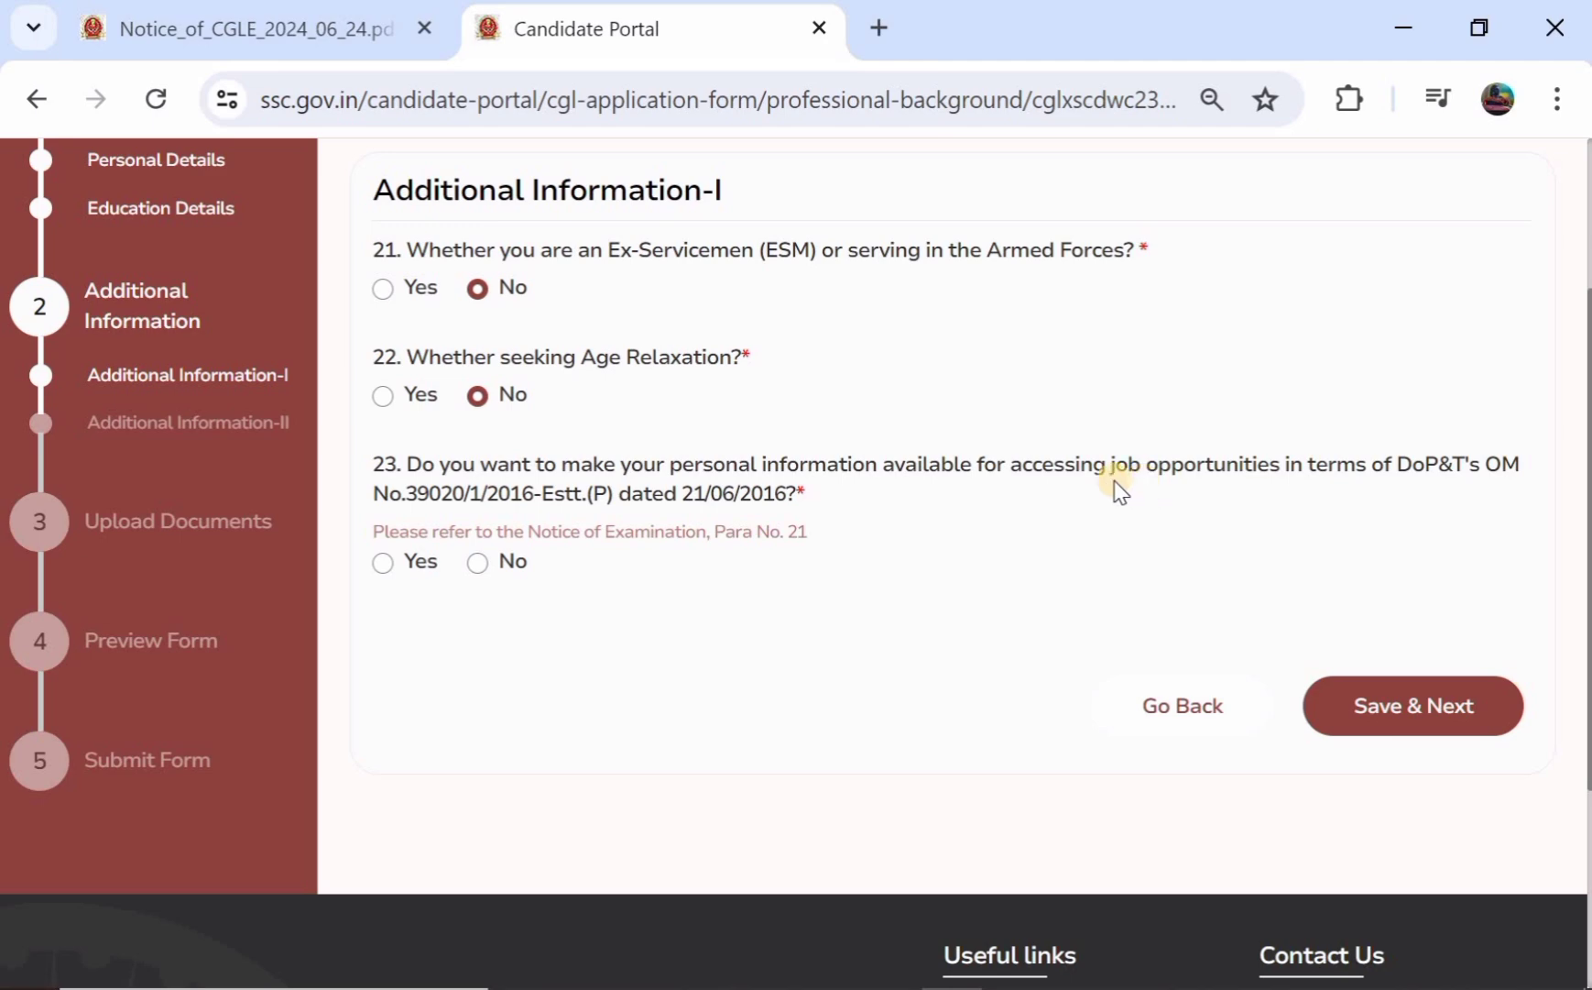
Agree to make personal information available for job opportunities, and save the Additional Information-I details
click(385, 566)
click(1383, 701)
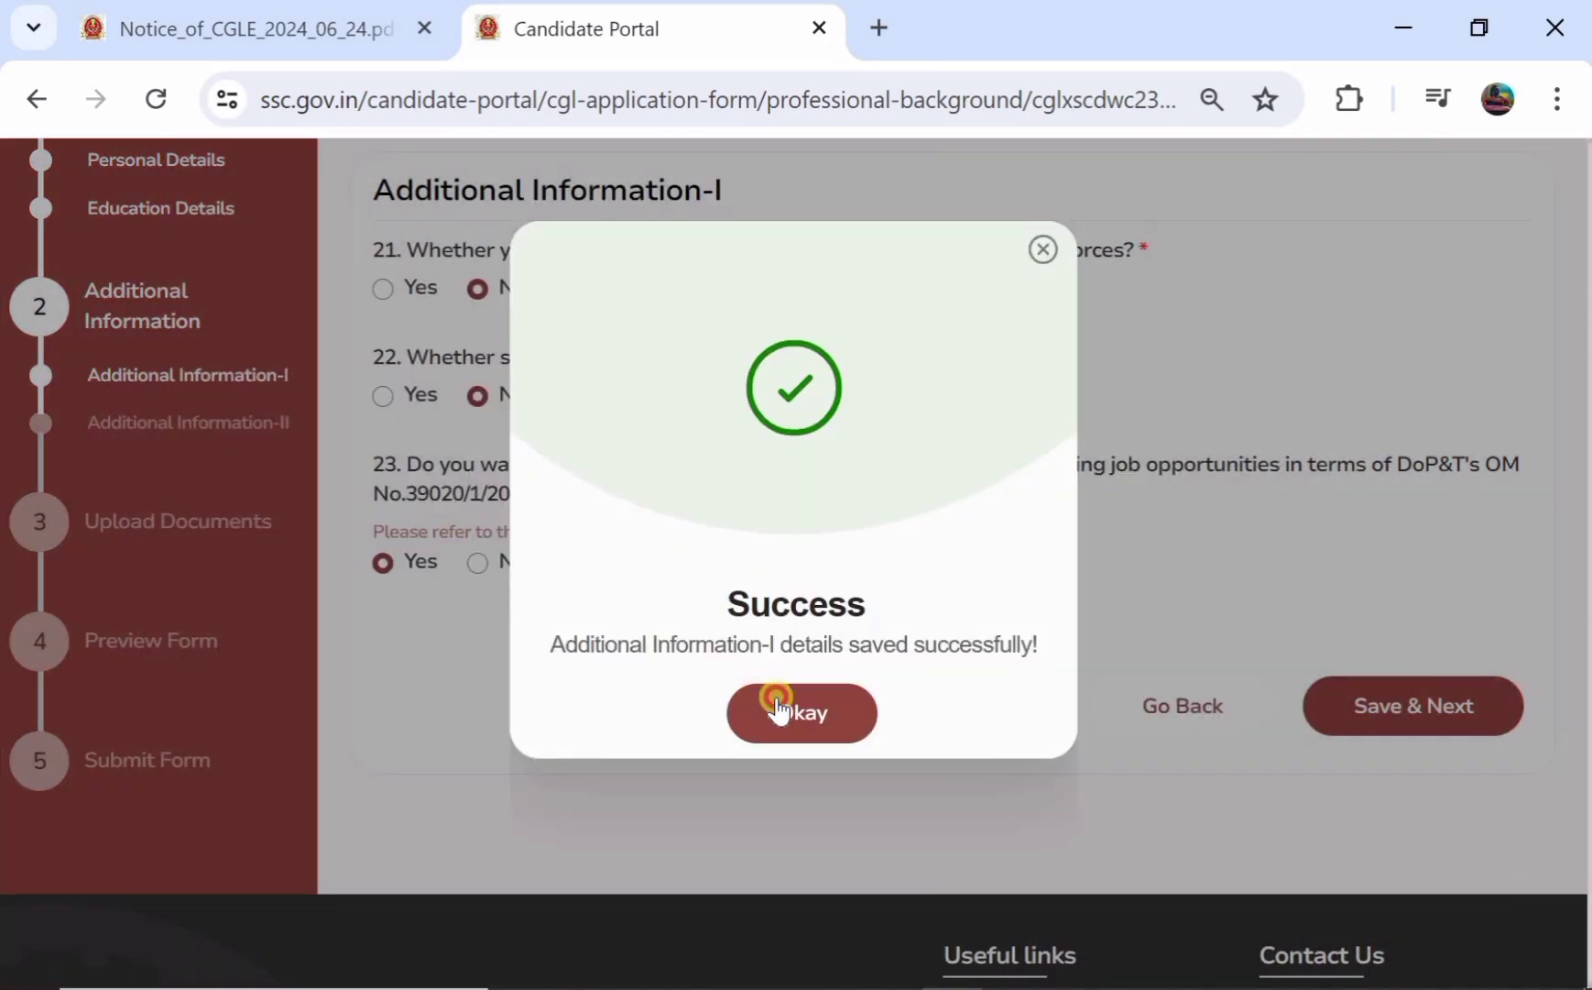
click(777, 708)
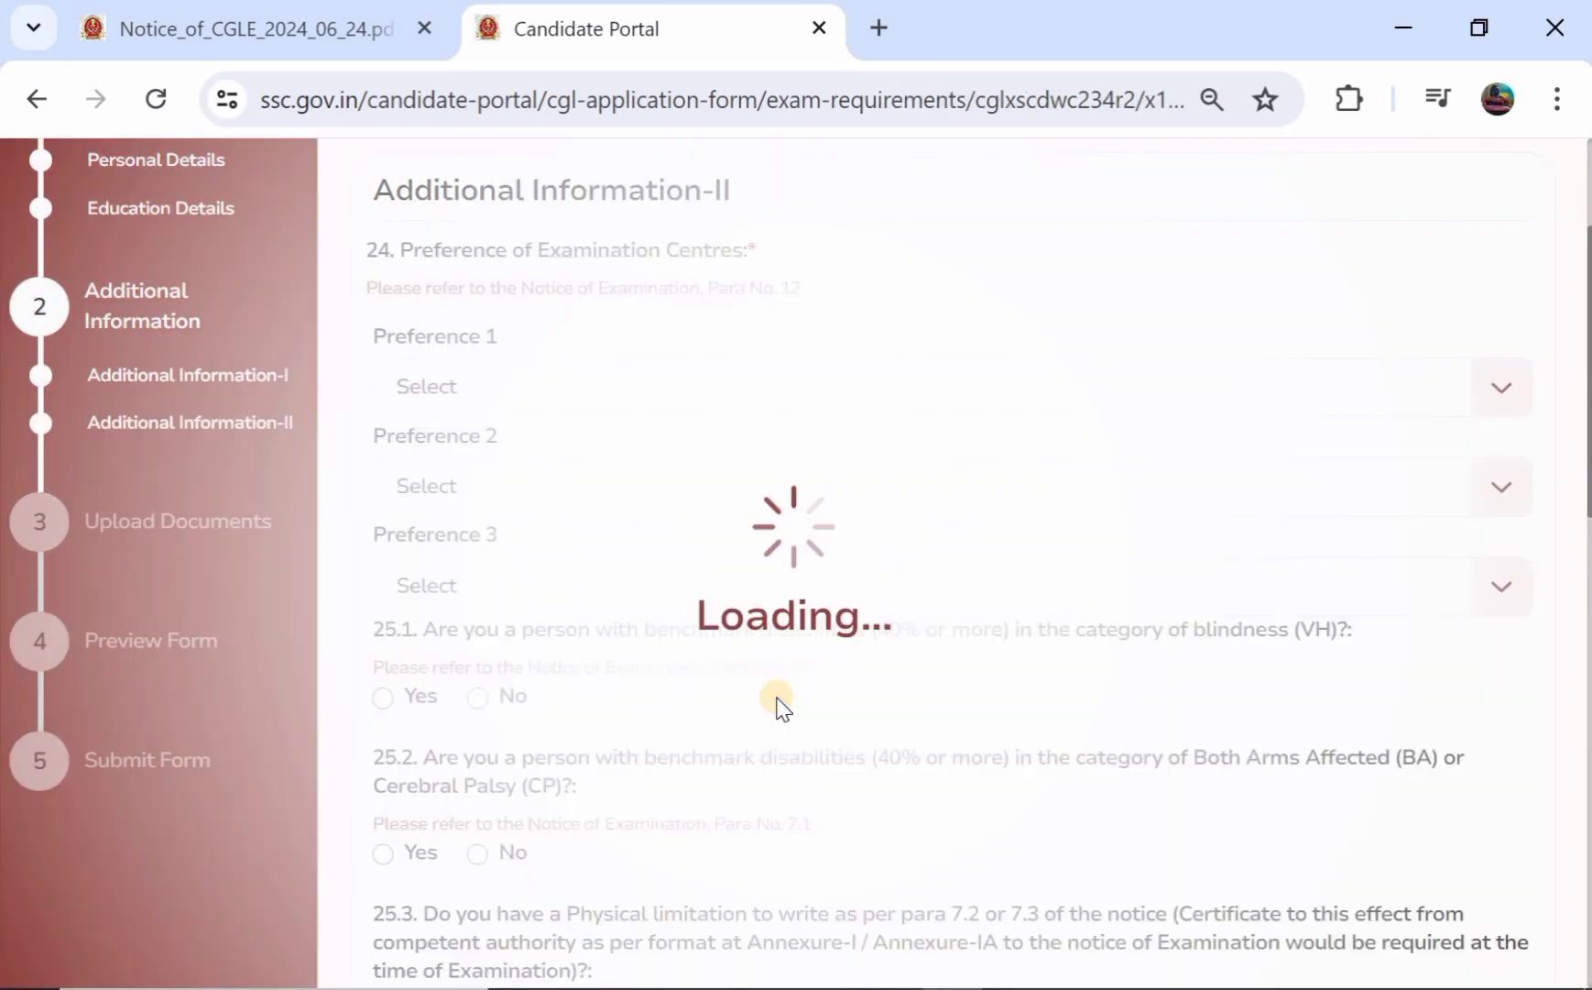
Set the first examination centre preference to SR-Hyderabad (8601)
scroll(586, 312, up, 1)
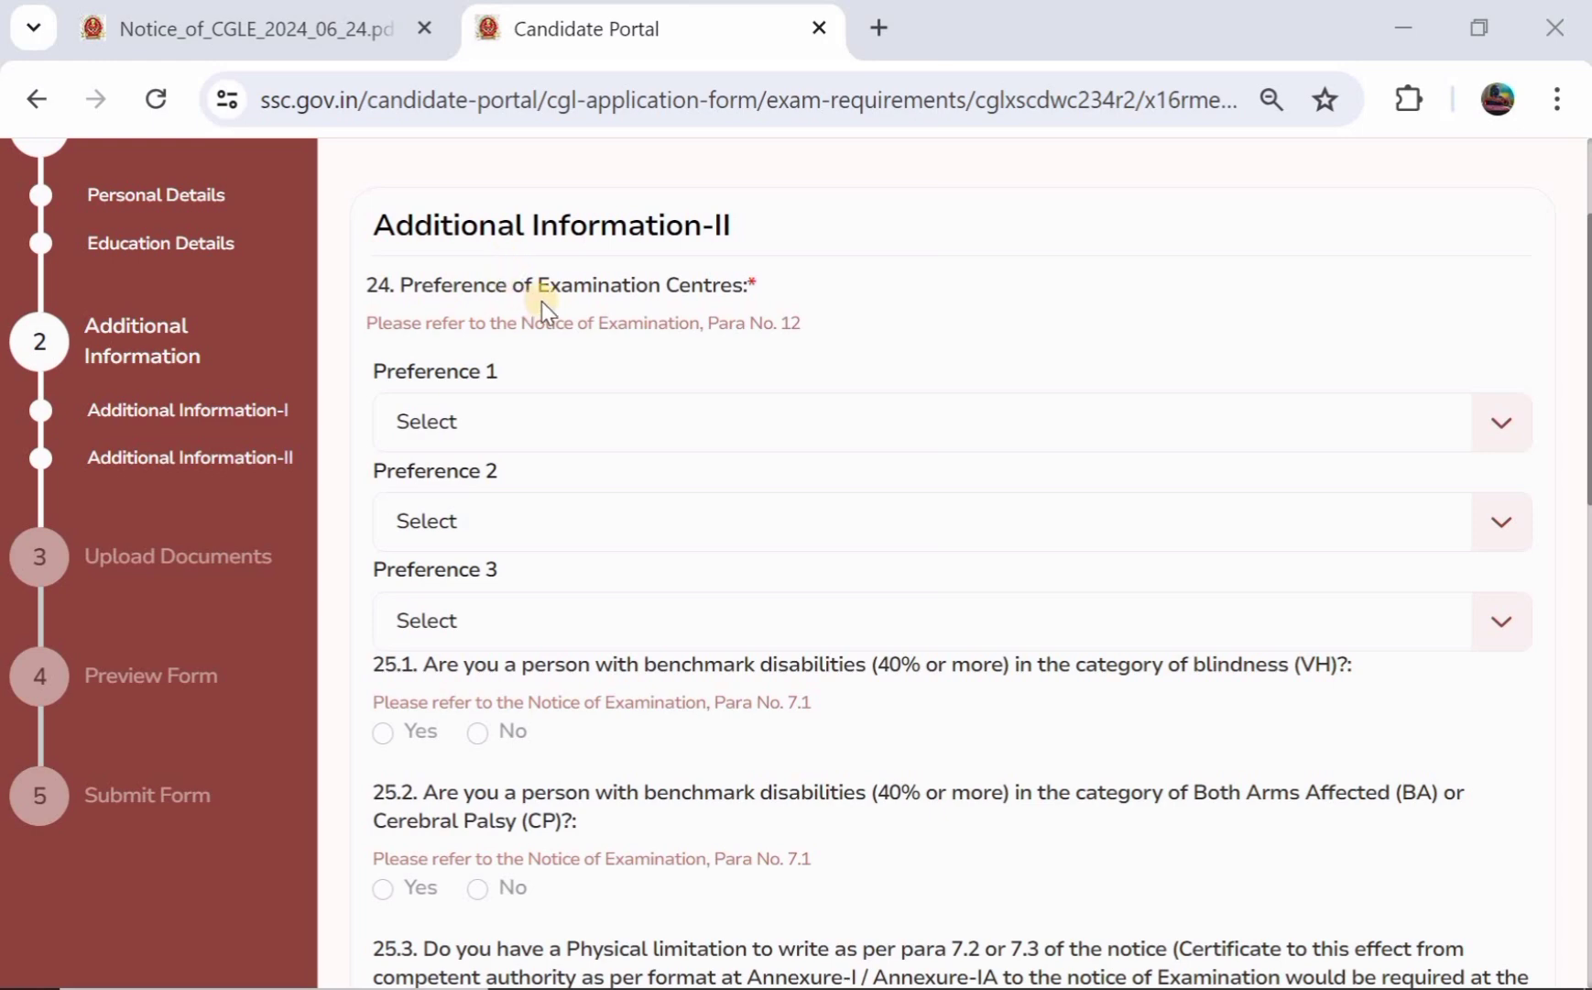
scroll(541, 301, down, 1)
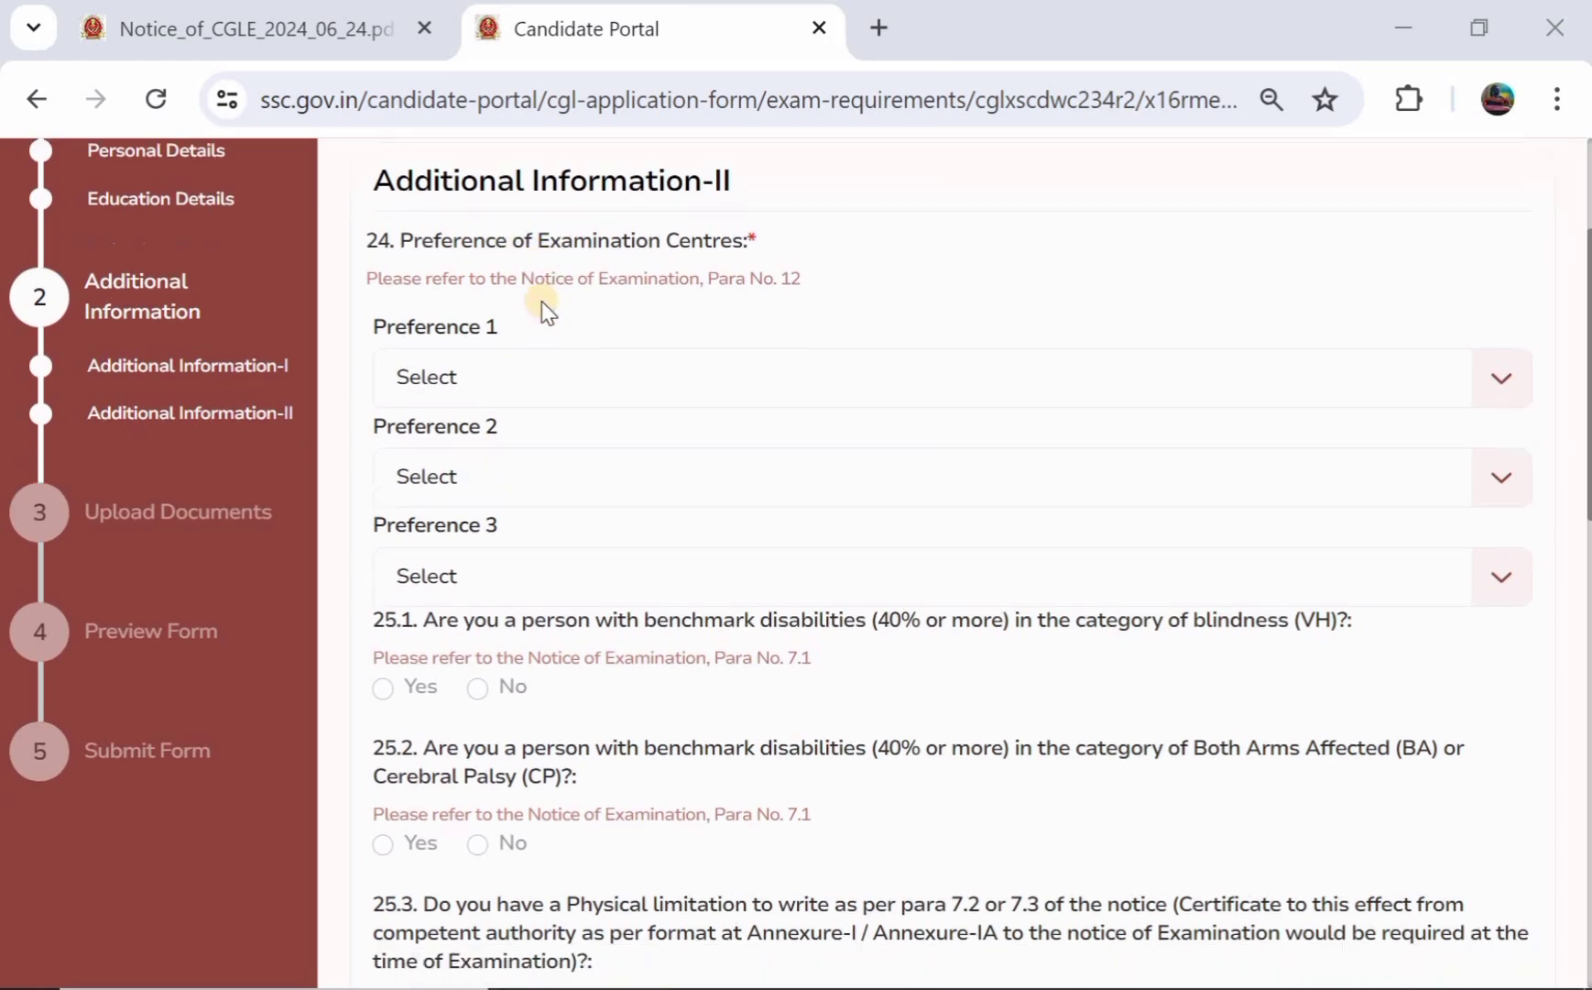
click(514, 373)
scroll(494, 560, down, 6)
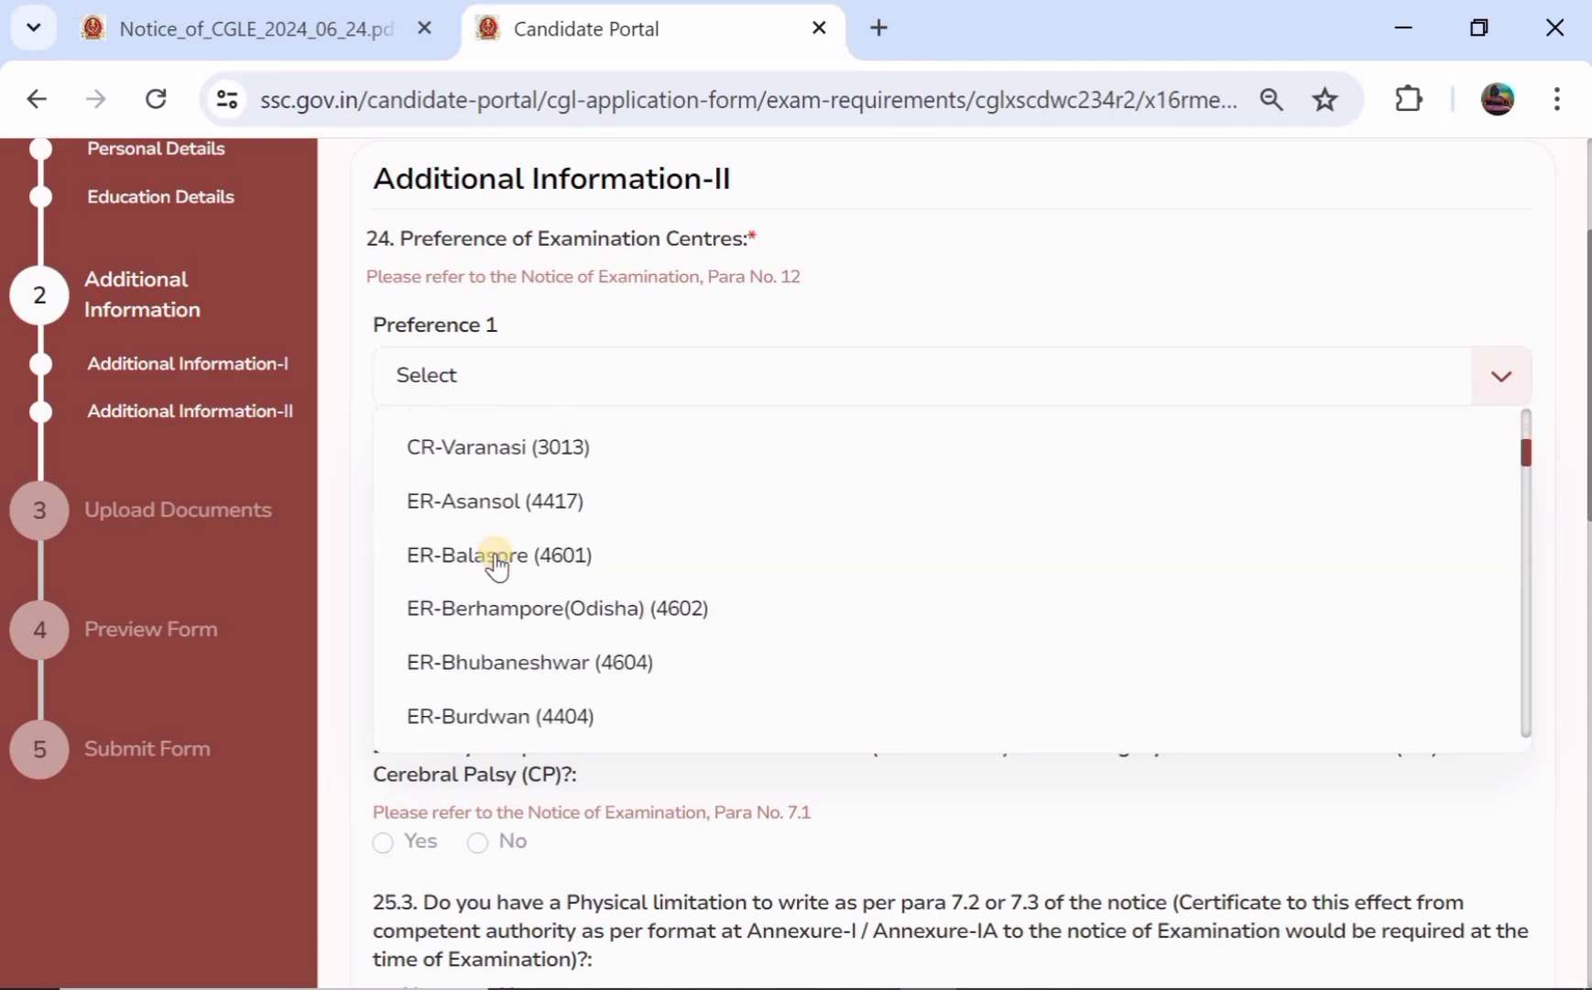
scroll(496, 563, down, 12)
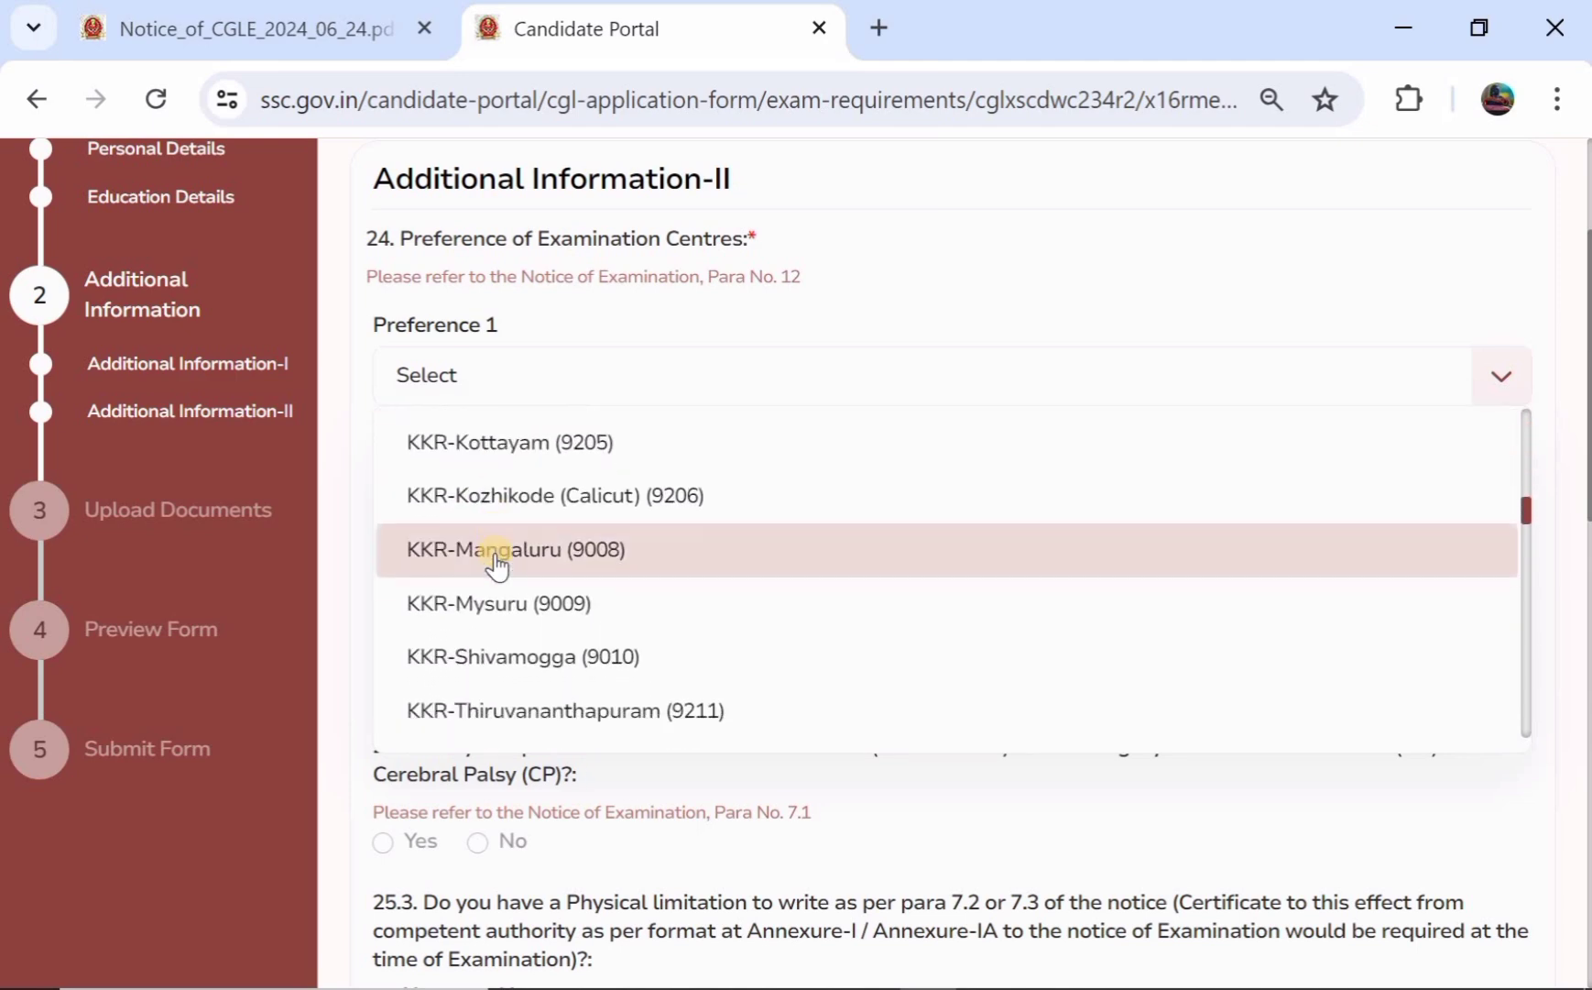
scroll(495, 564, down, 13)
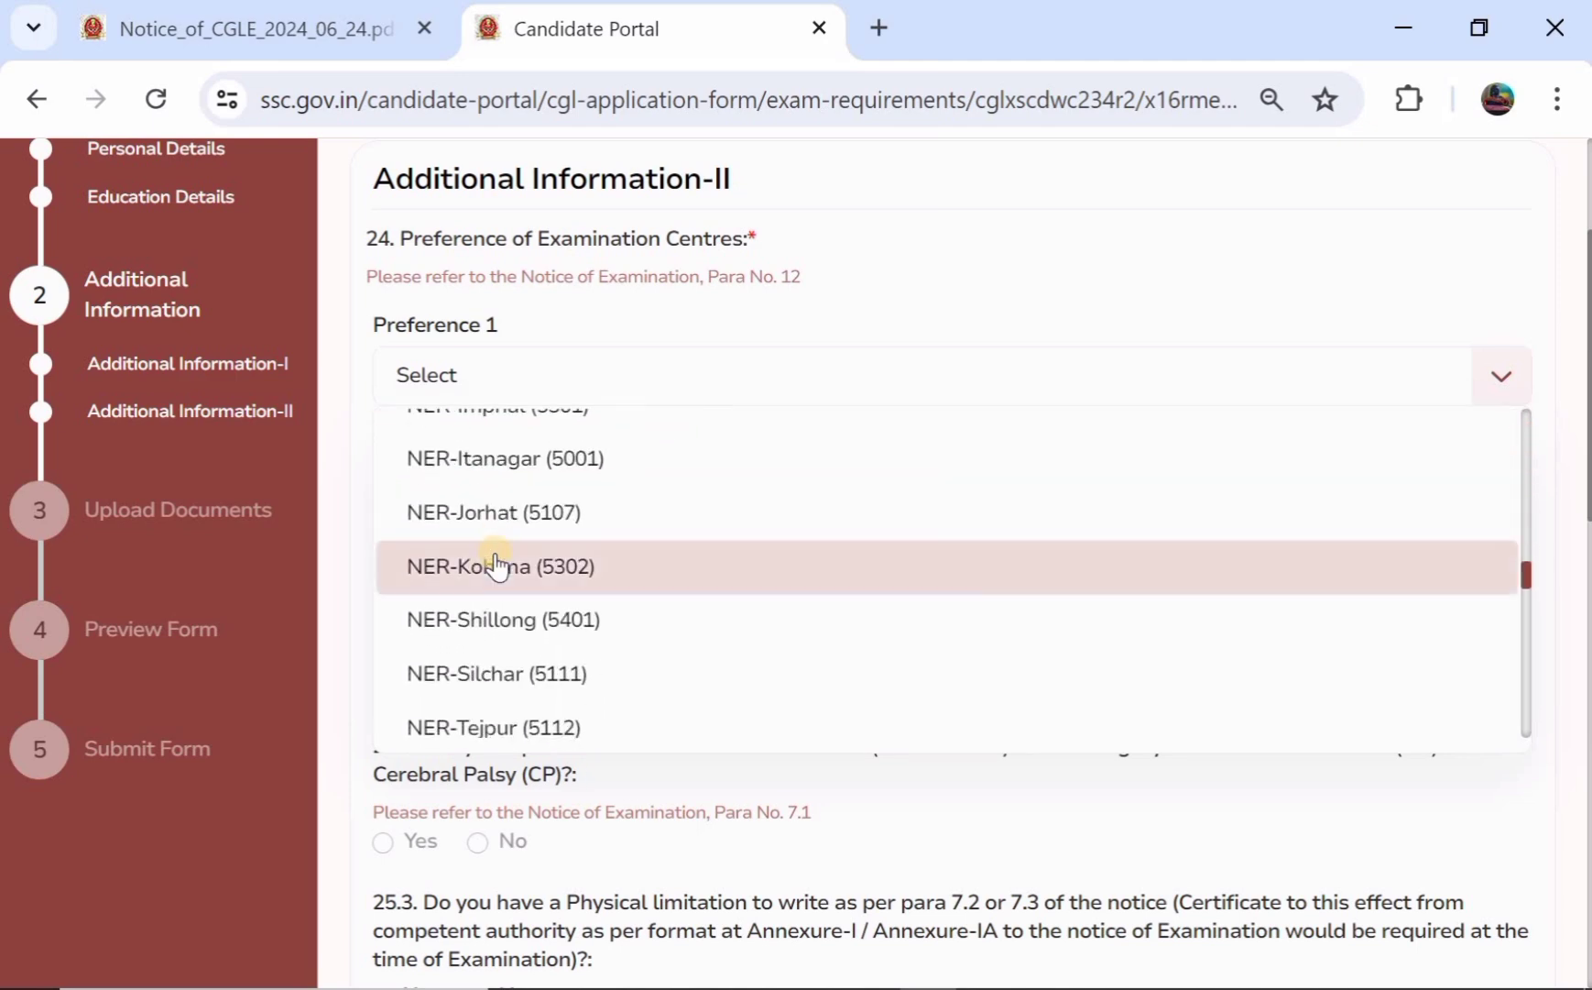
scroll(496, 563, down, 12)
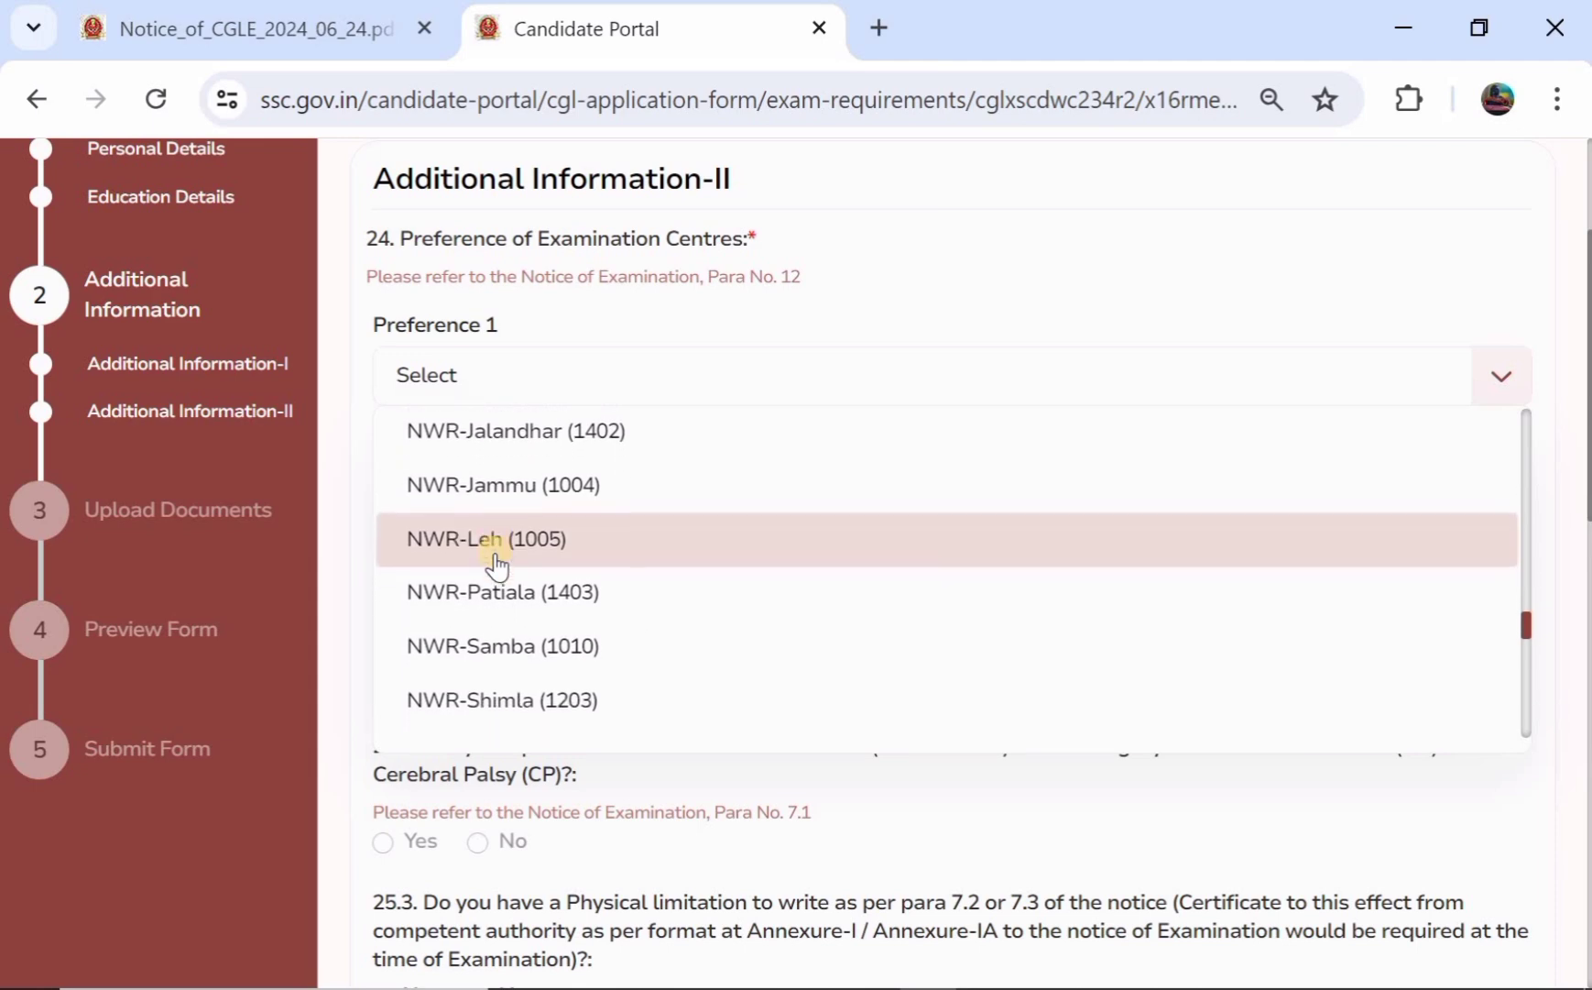
scroll(496, 563, down, 8)
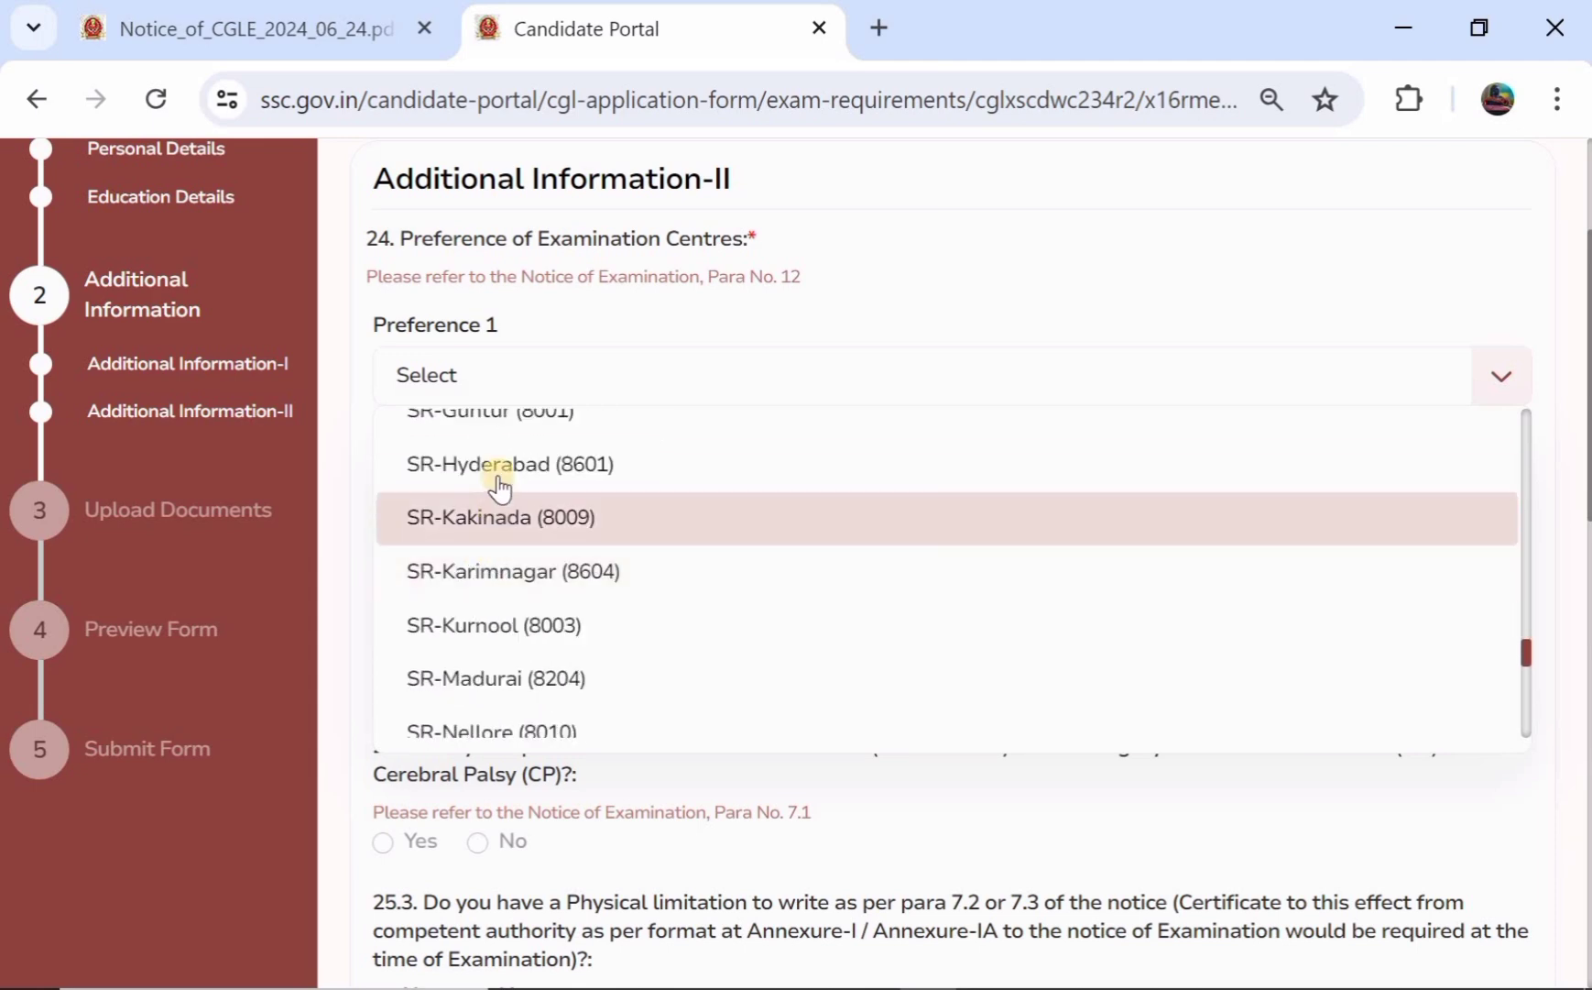
click(496, 472)
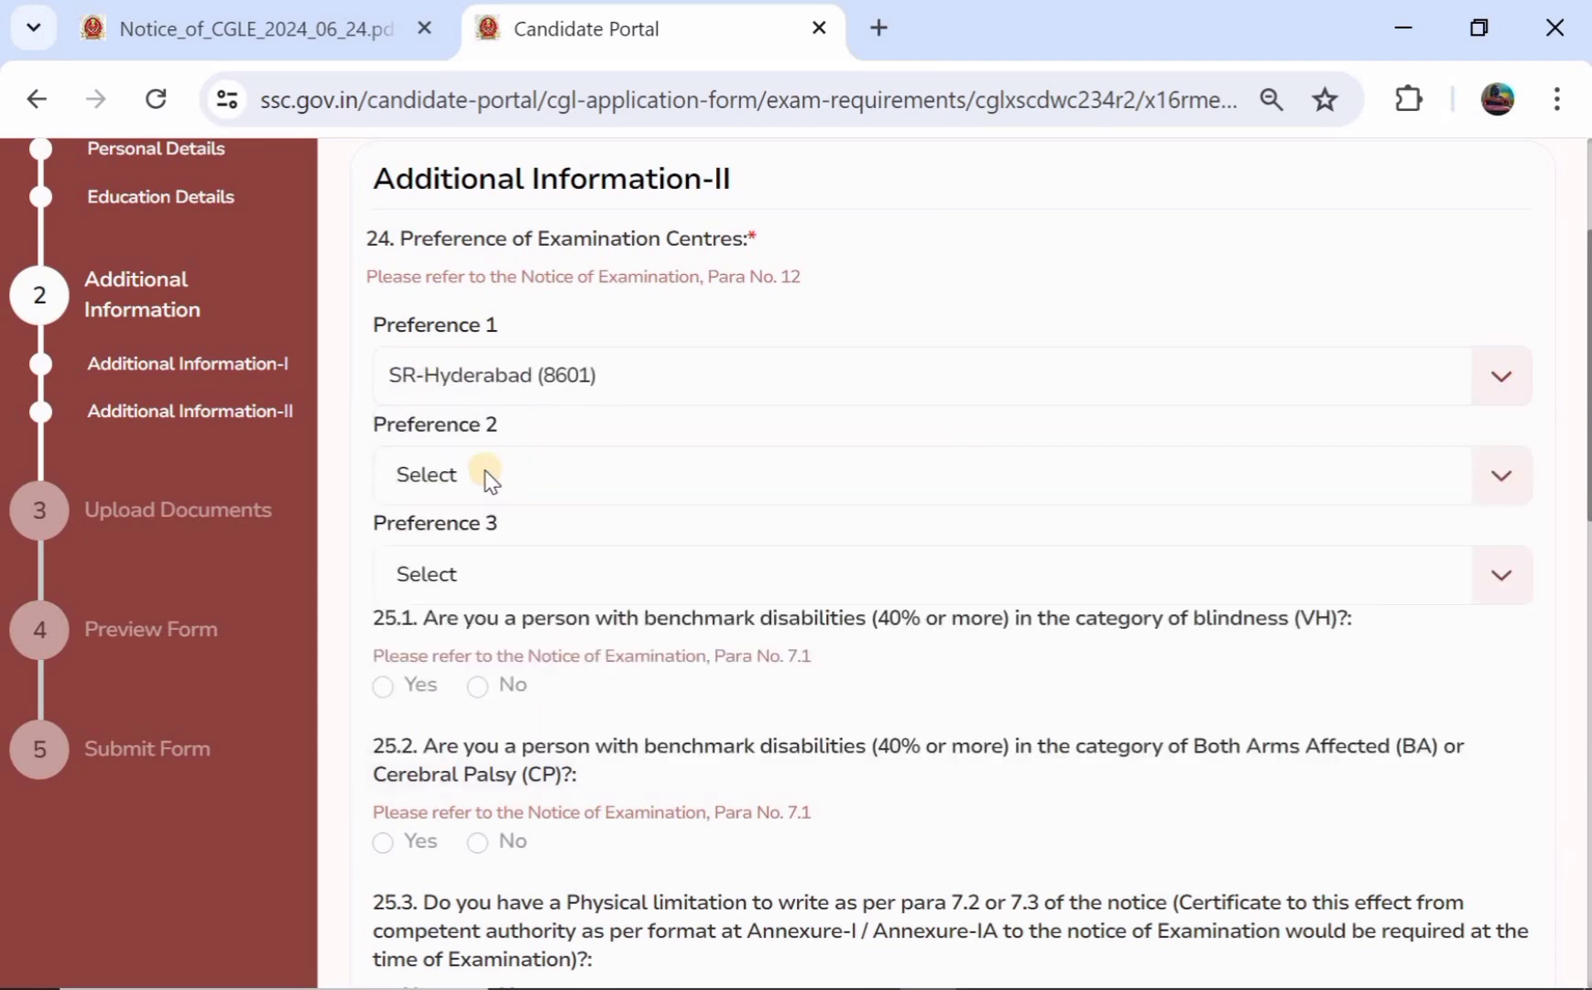
Set the second examination centre preference to SR-Kurnool (8003)
click(486, 474)
scroll(487, 738, down, 2)
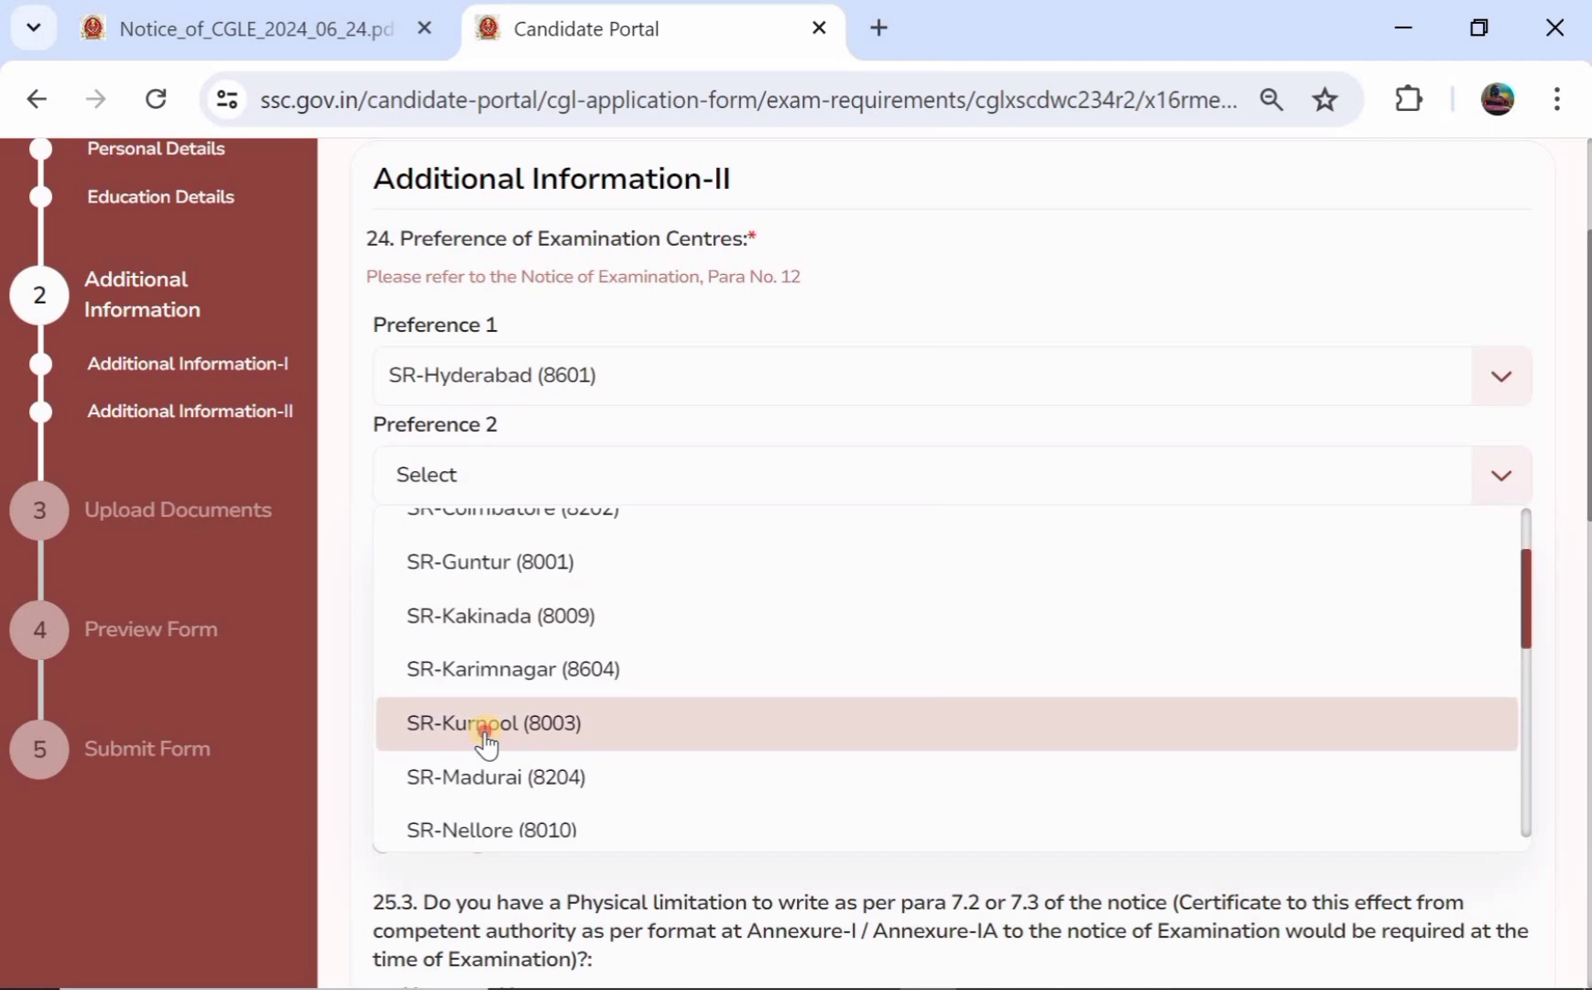
click(486, 728)
Set the third examination centre preference to SR-Karimnagar (8604)
click(486, 588)
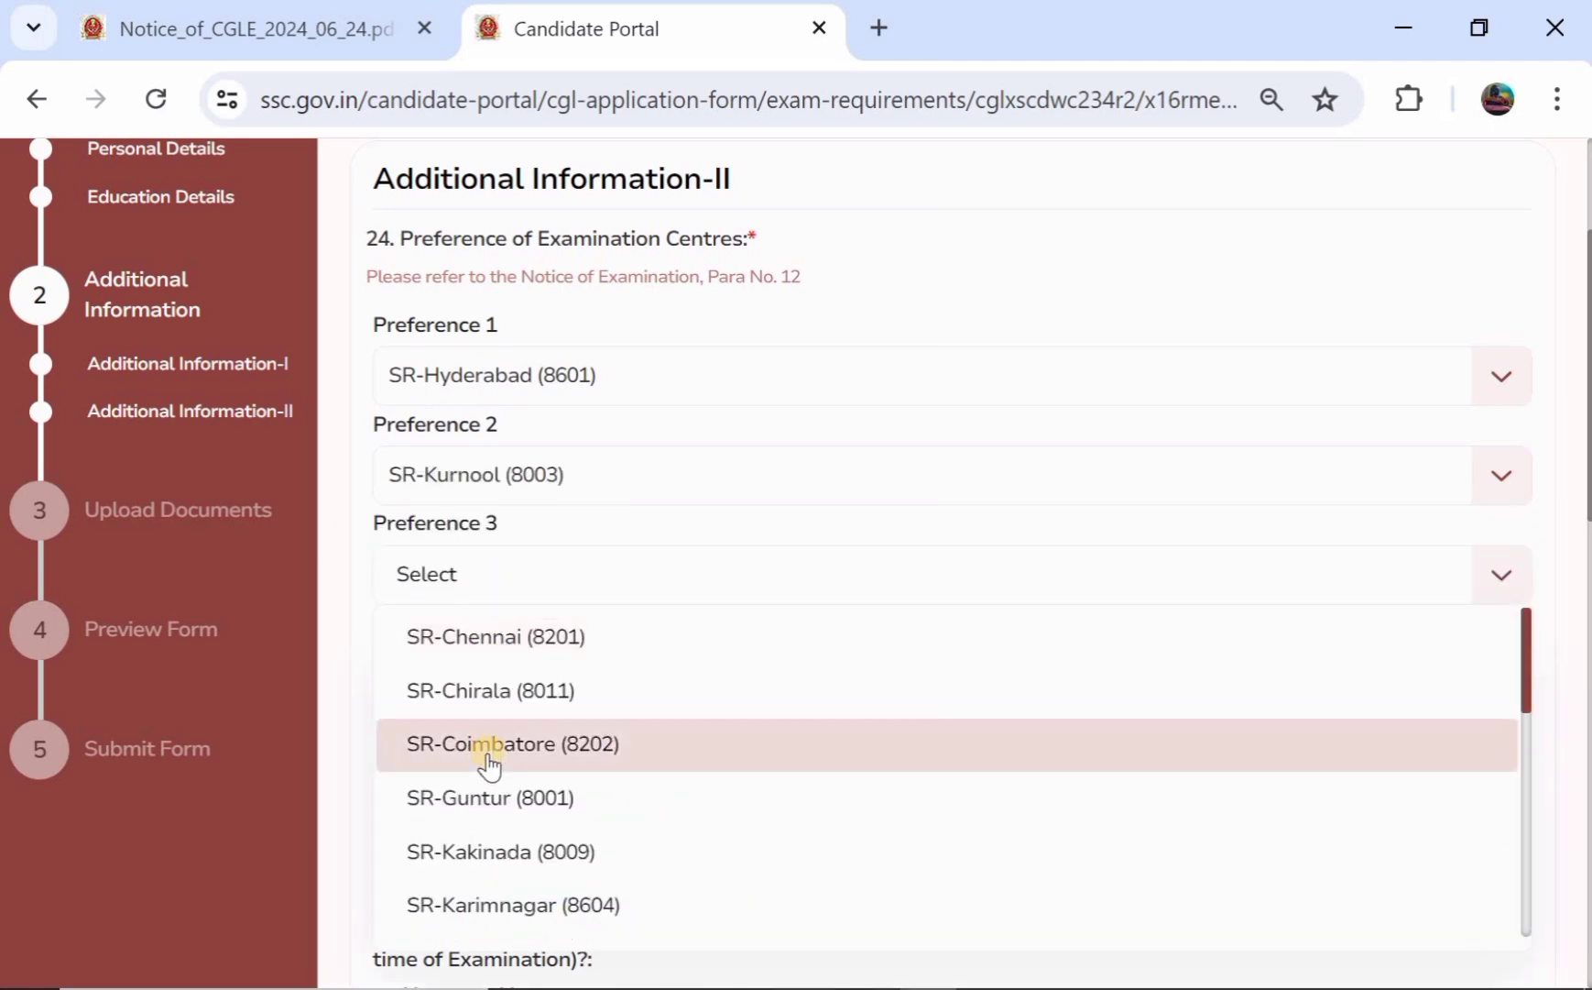
scroll(491, 753, down, 3)
scroll(502, 710, up, 1)
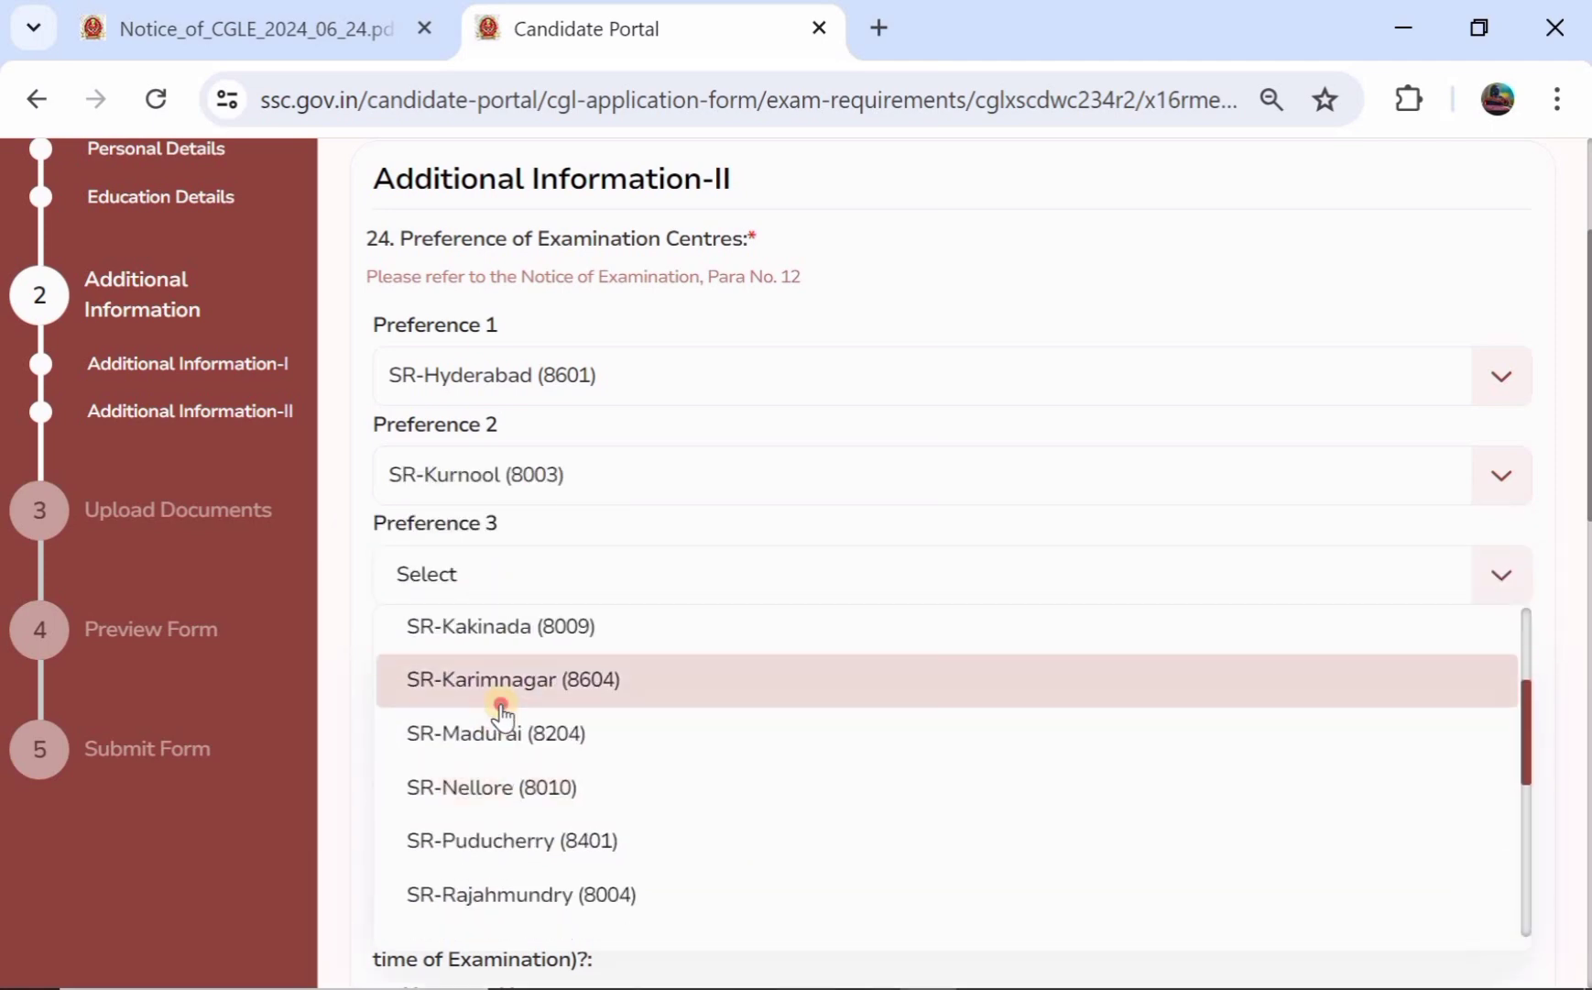
click(500, 678)
Answer Yes to question 25.3 about having a physical limitation to write
scroll(587, 447, down, 1)
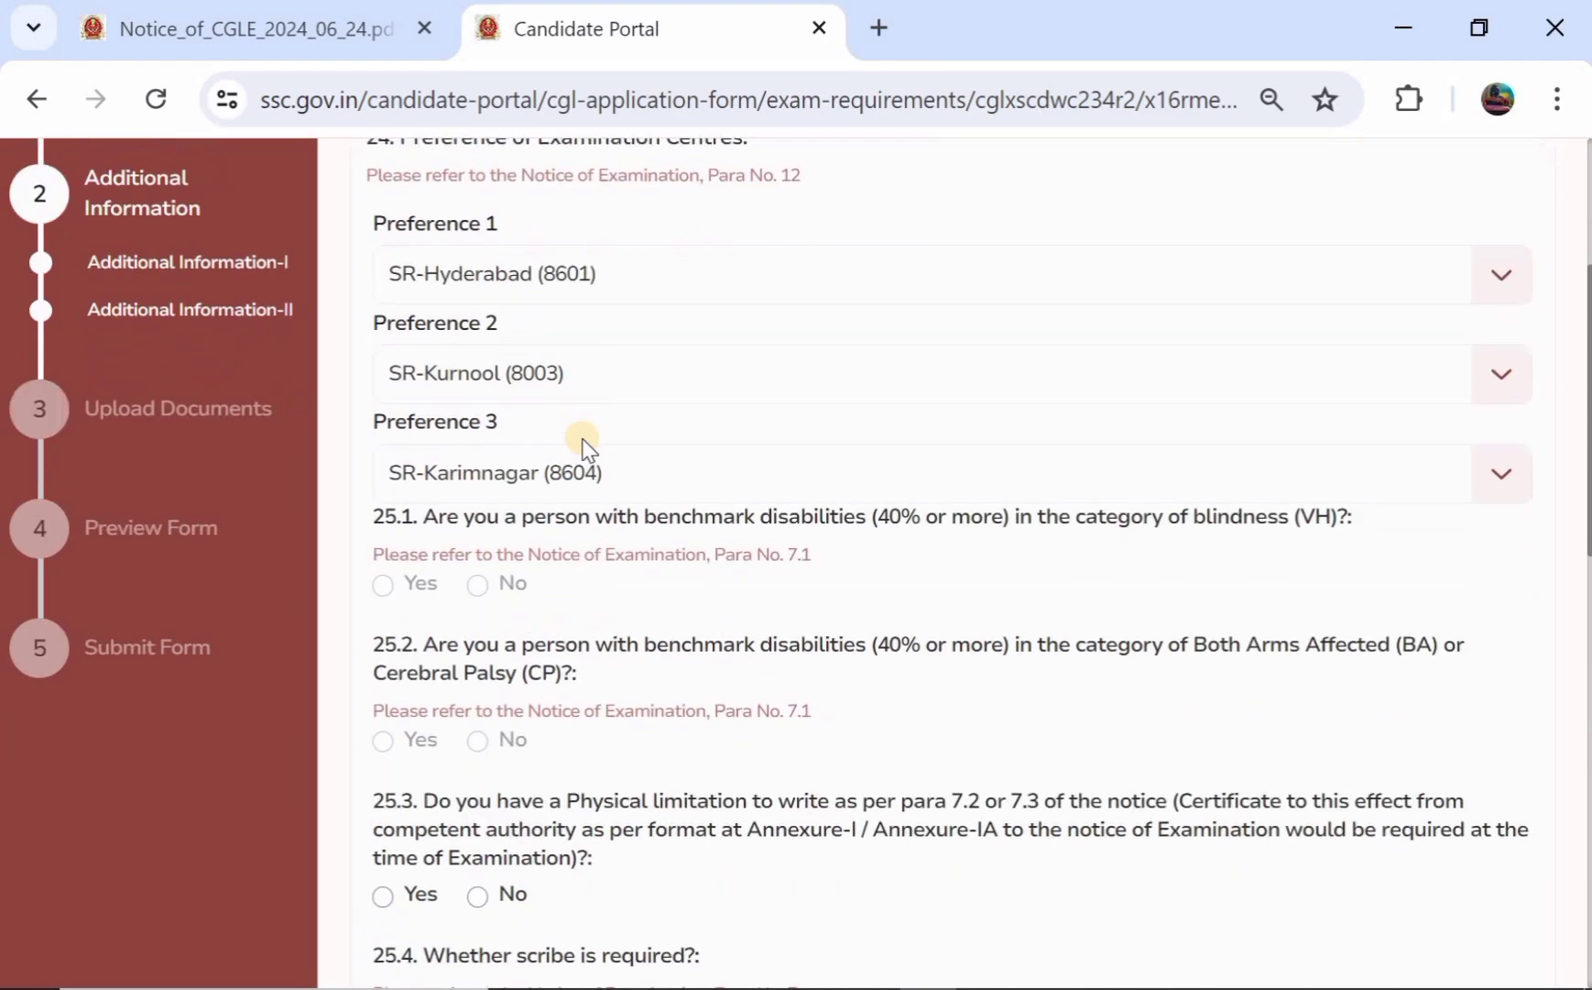
scroll(549, 568, down, 1)
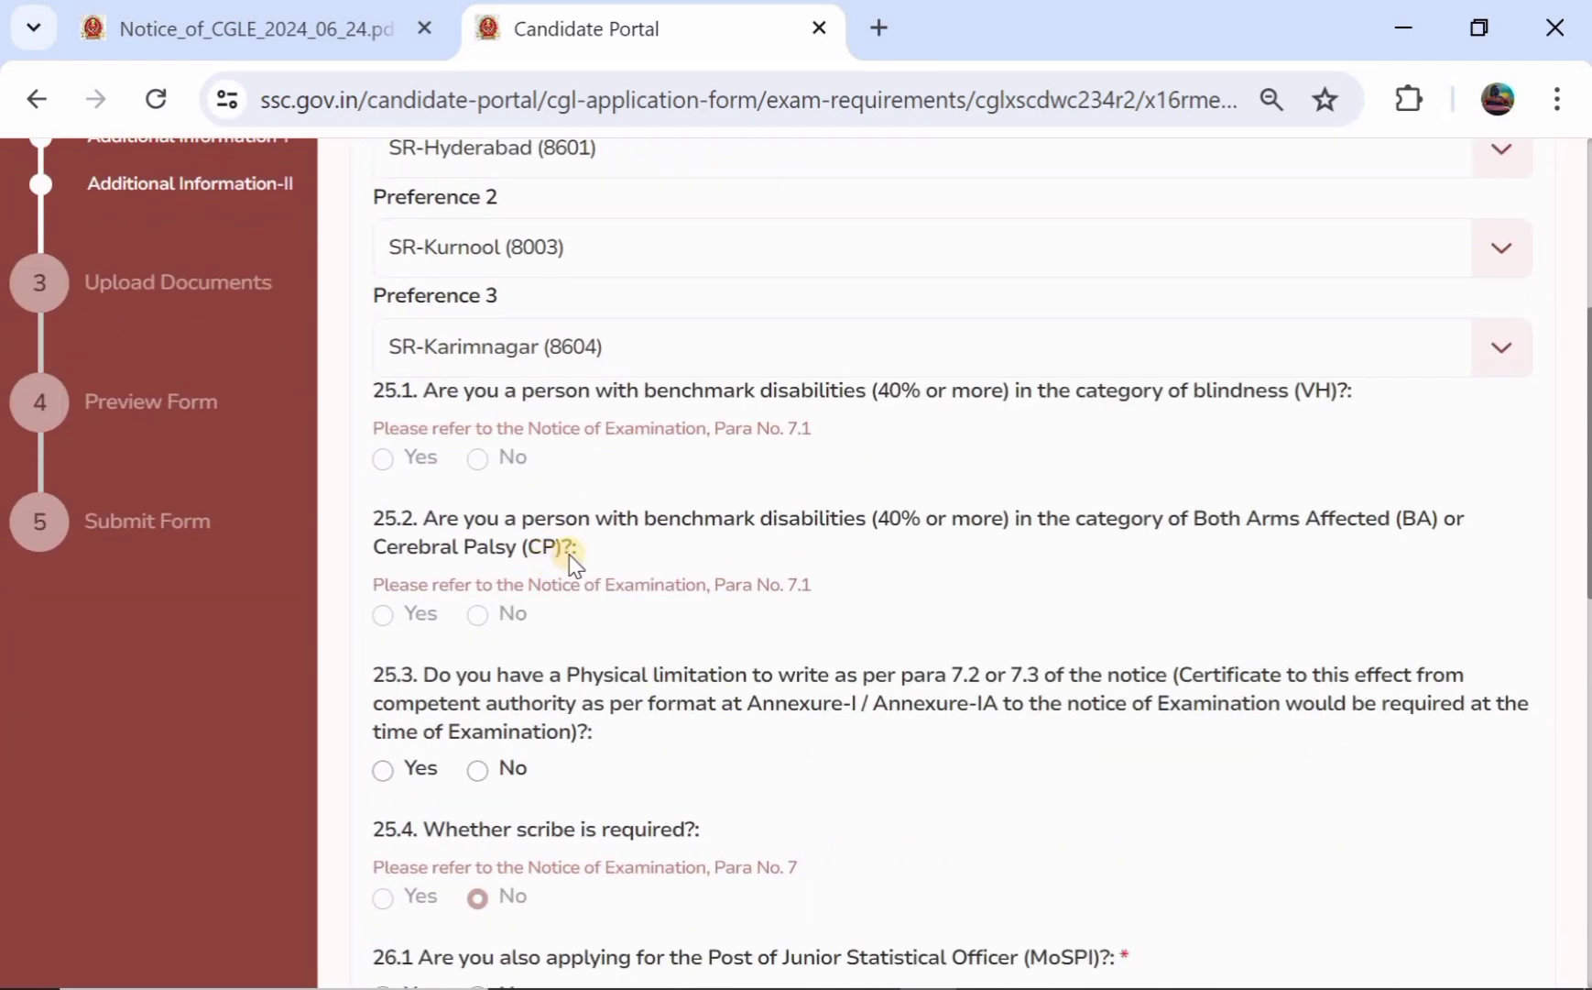
scroll(590, 452, down, 1)
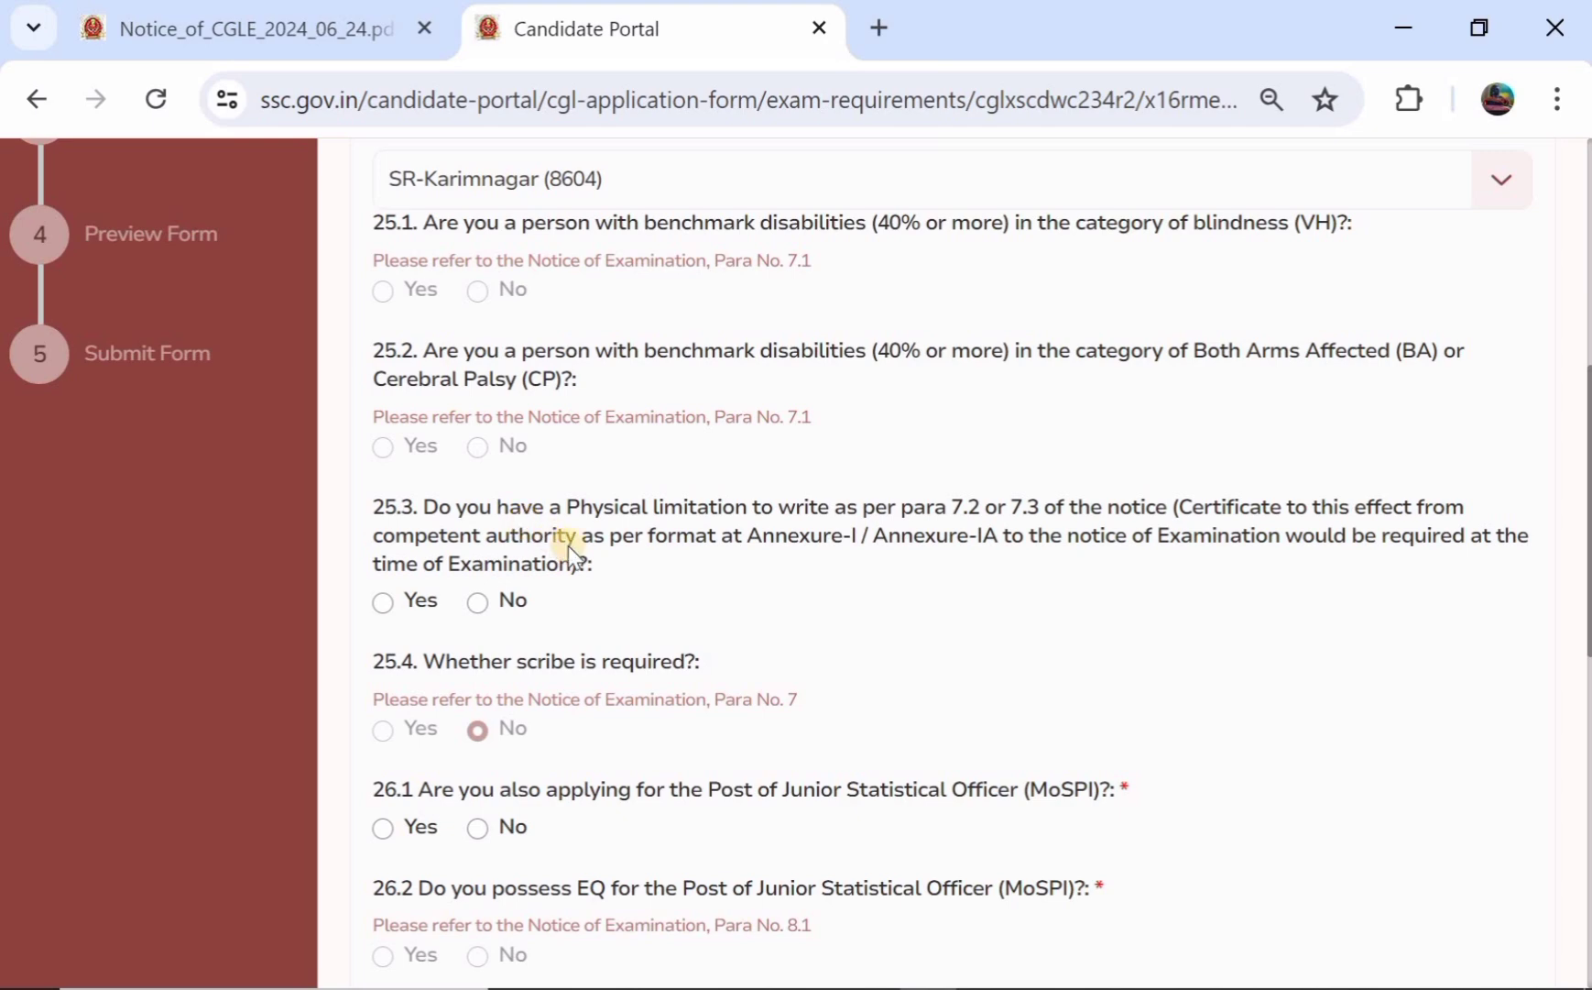
click(383, 602)
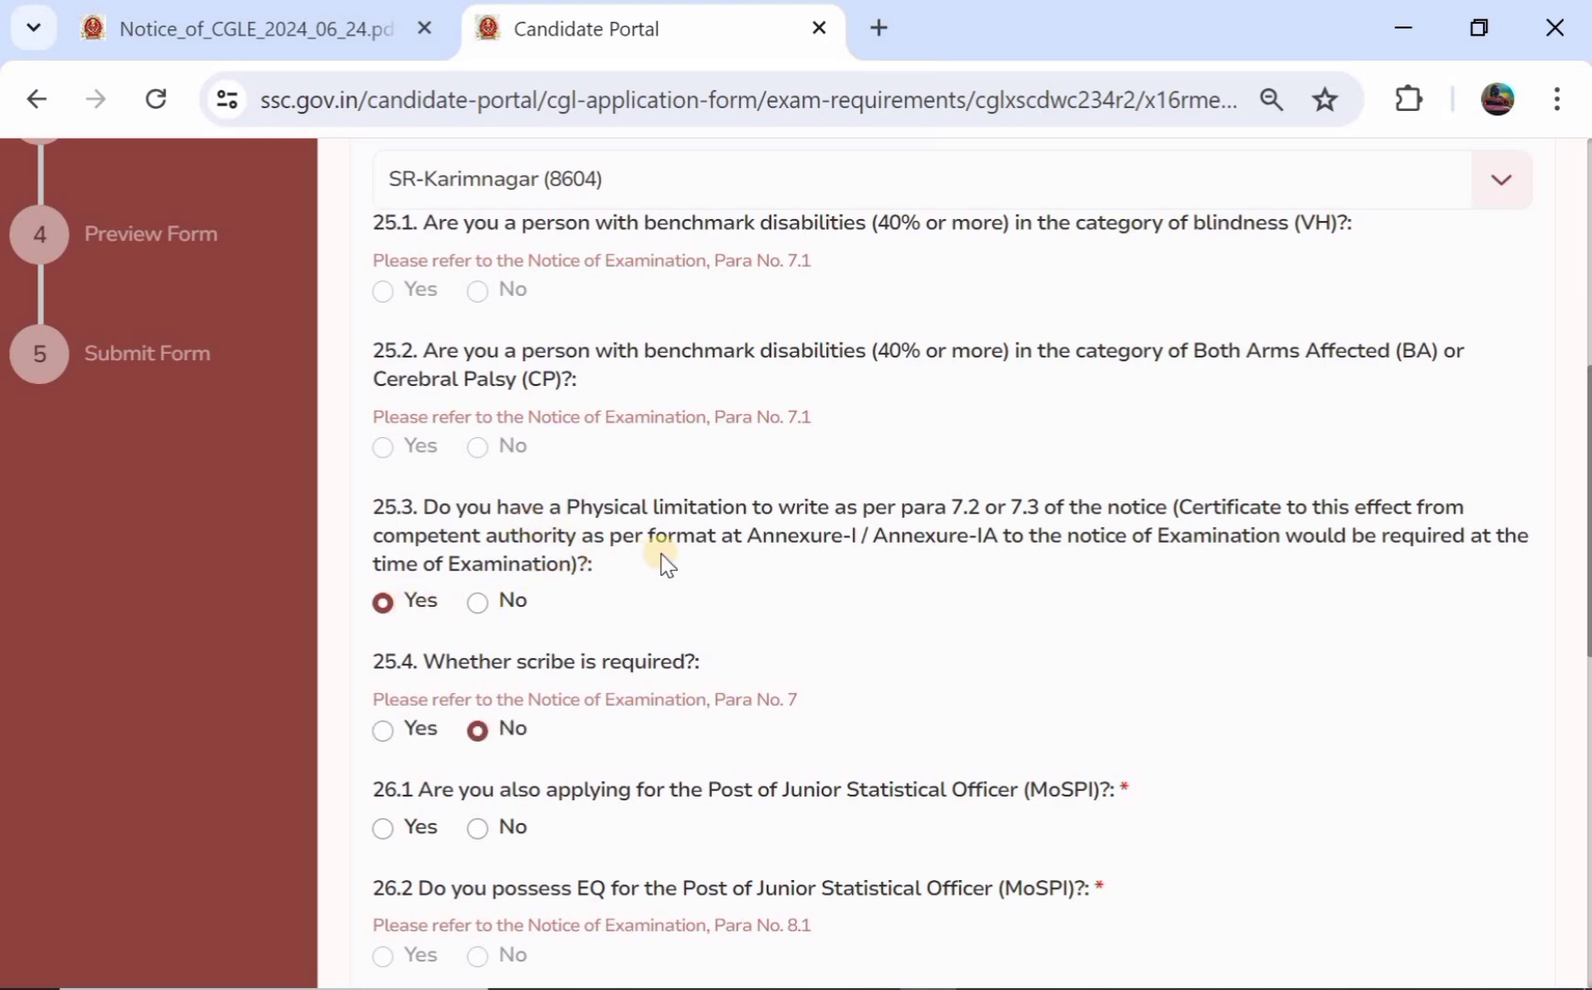
Answer No to question 26.1 about also applying for the post of Junior Statistical Officer (MoSPI)
scroll(661, 561, down, 1)
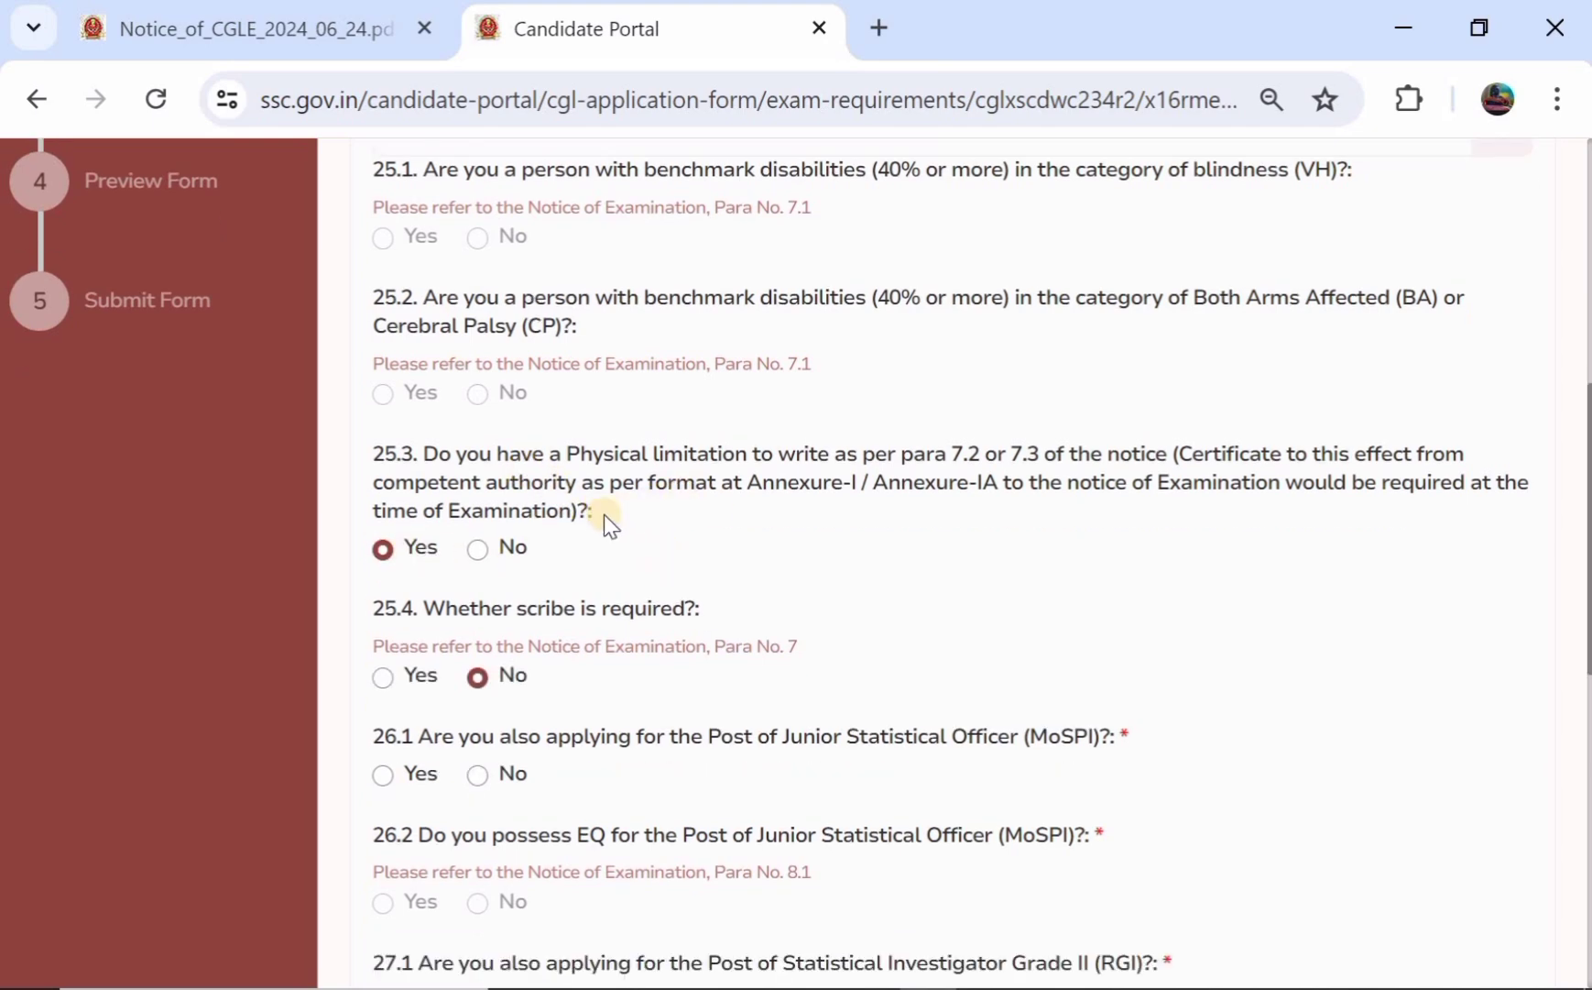
scroll(603, 514, down, 2)
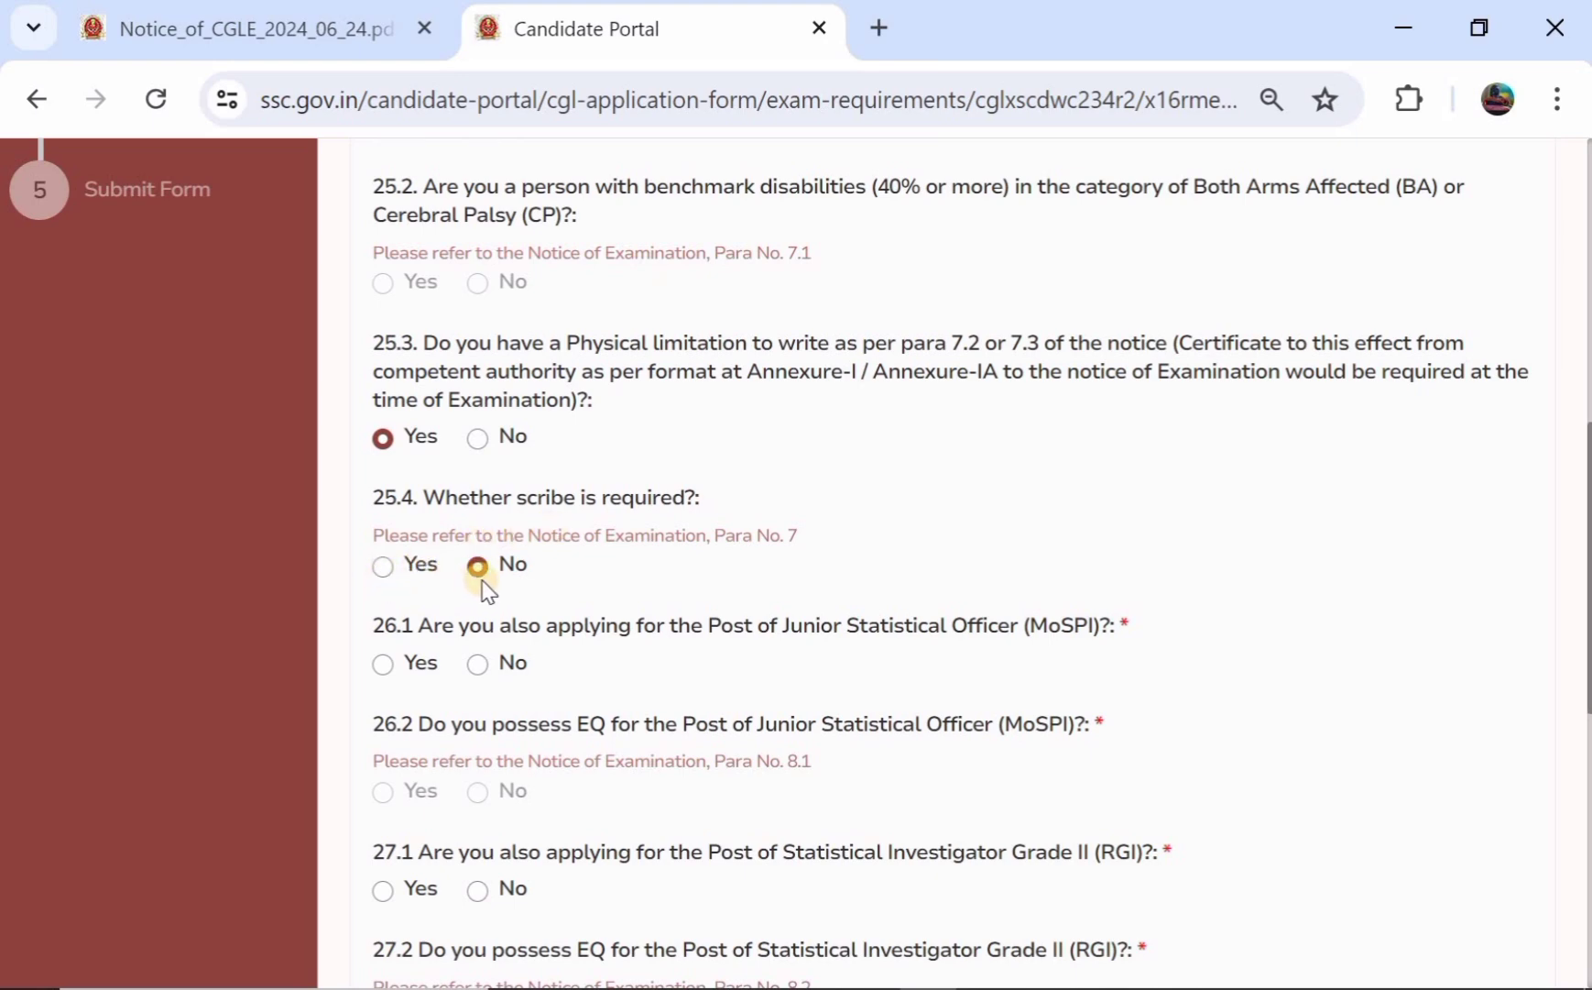
scroll(487, 590, down, 1)
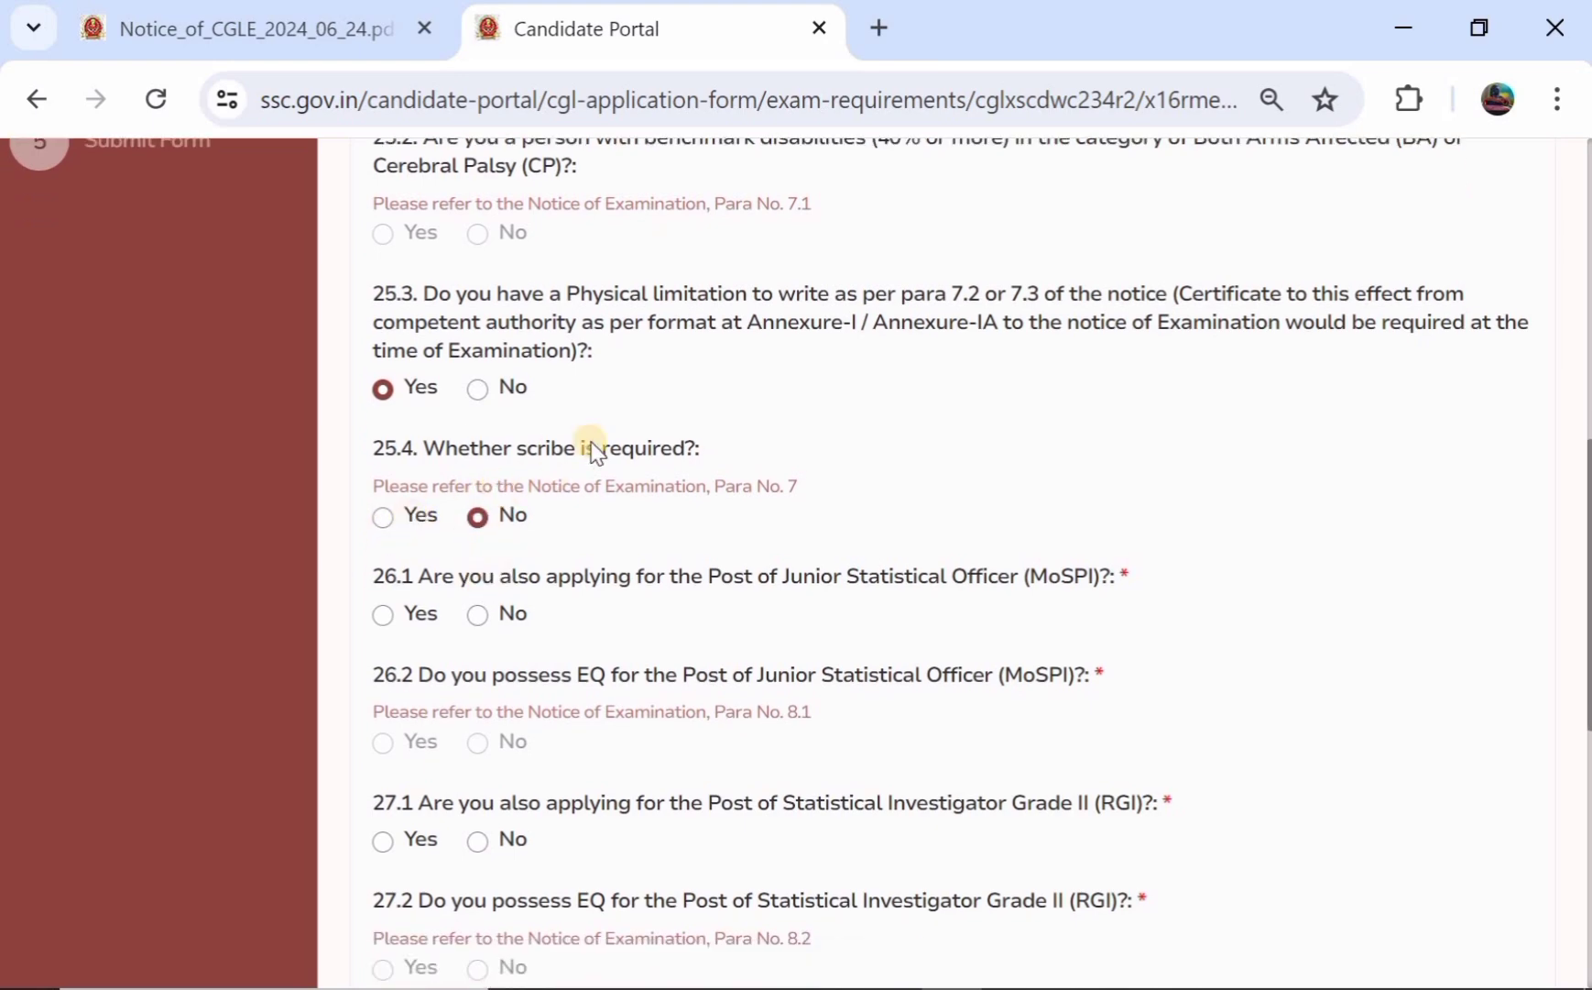
scroll(574, 433, down, 2)
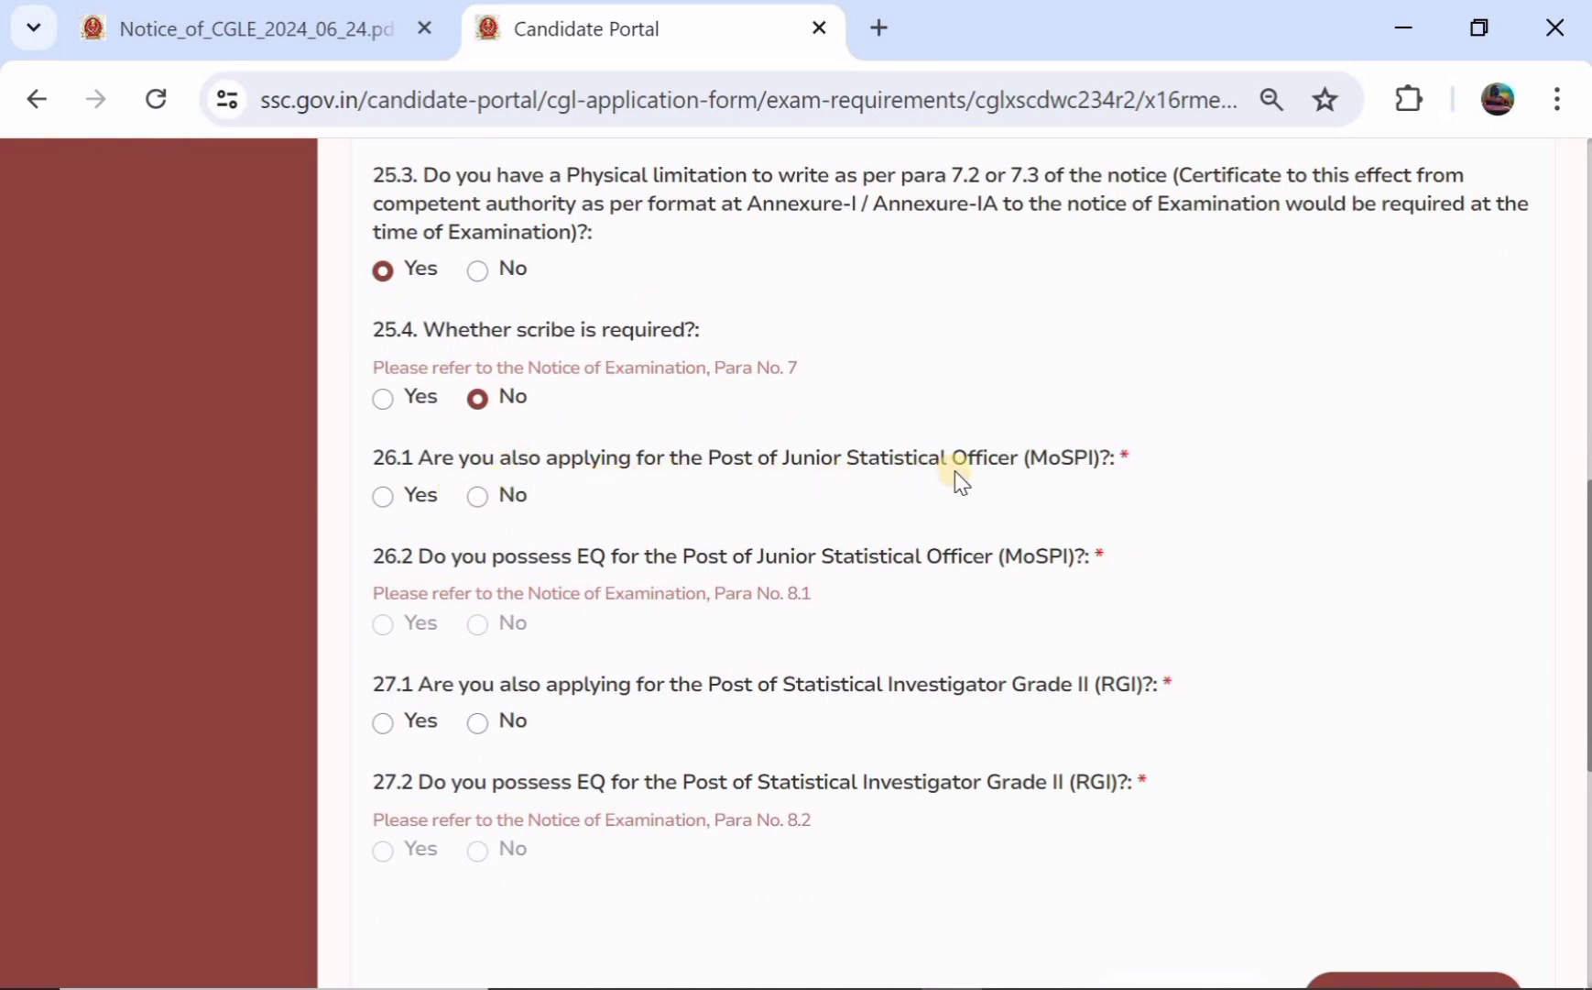
click(384, 497)
scroll(384, 496, down, 1)
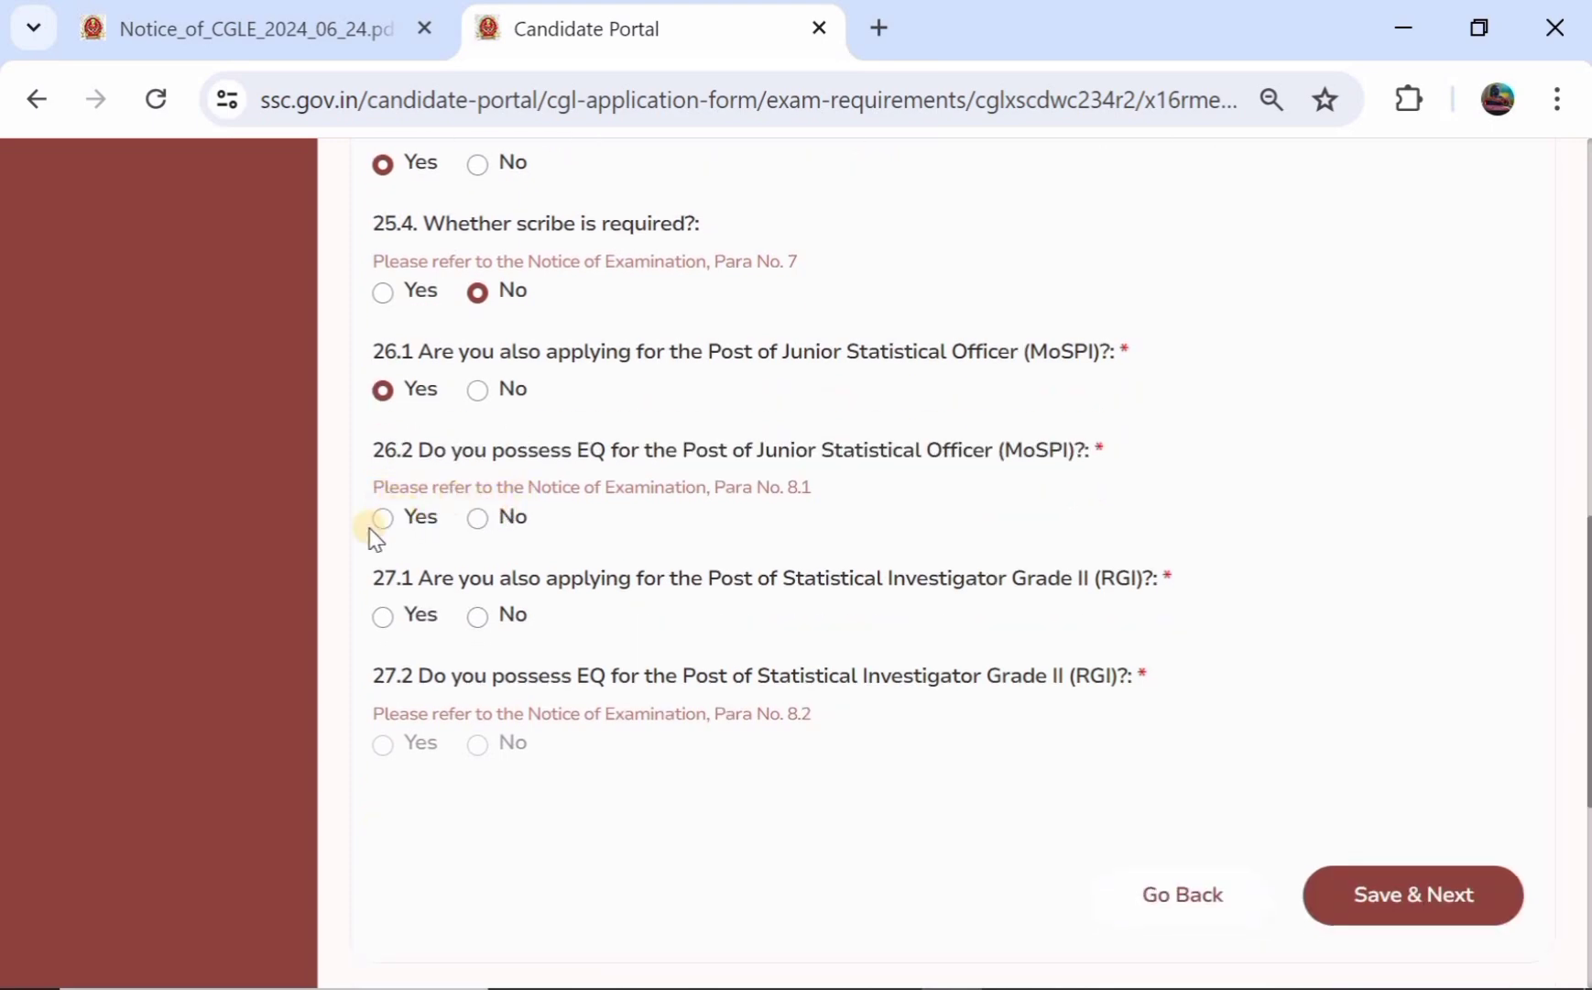
click(477, 390)
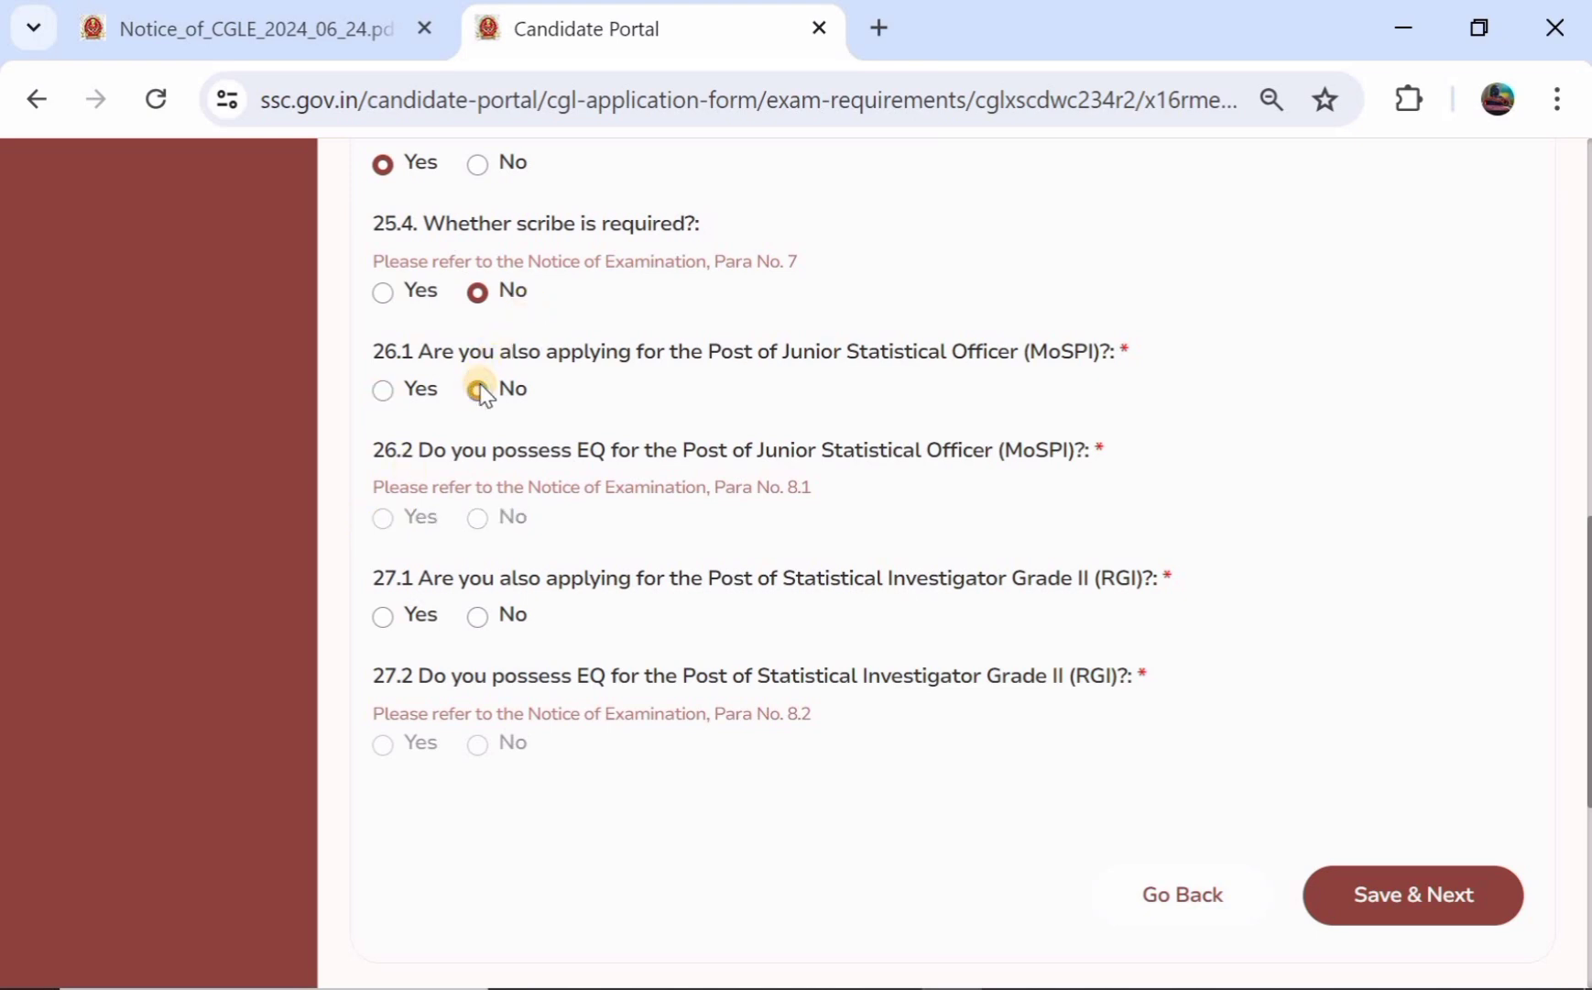
Answer No to question 27.1 about Statistical Investigator Grade II (RGI) and save the Additional Information-II details
scroll(463, 412, down, 2)
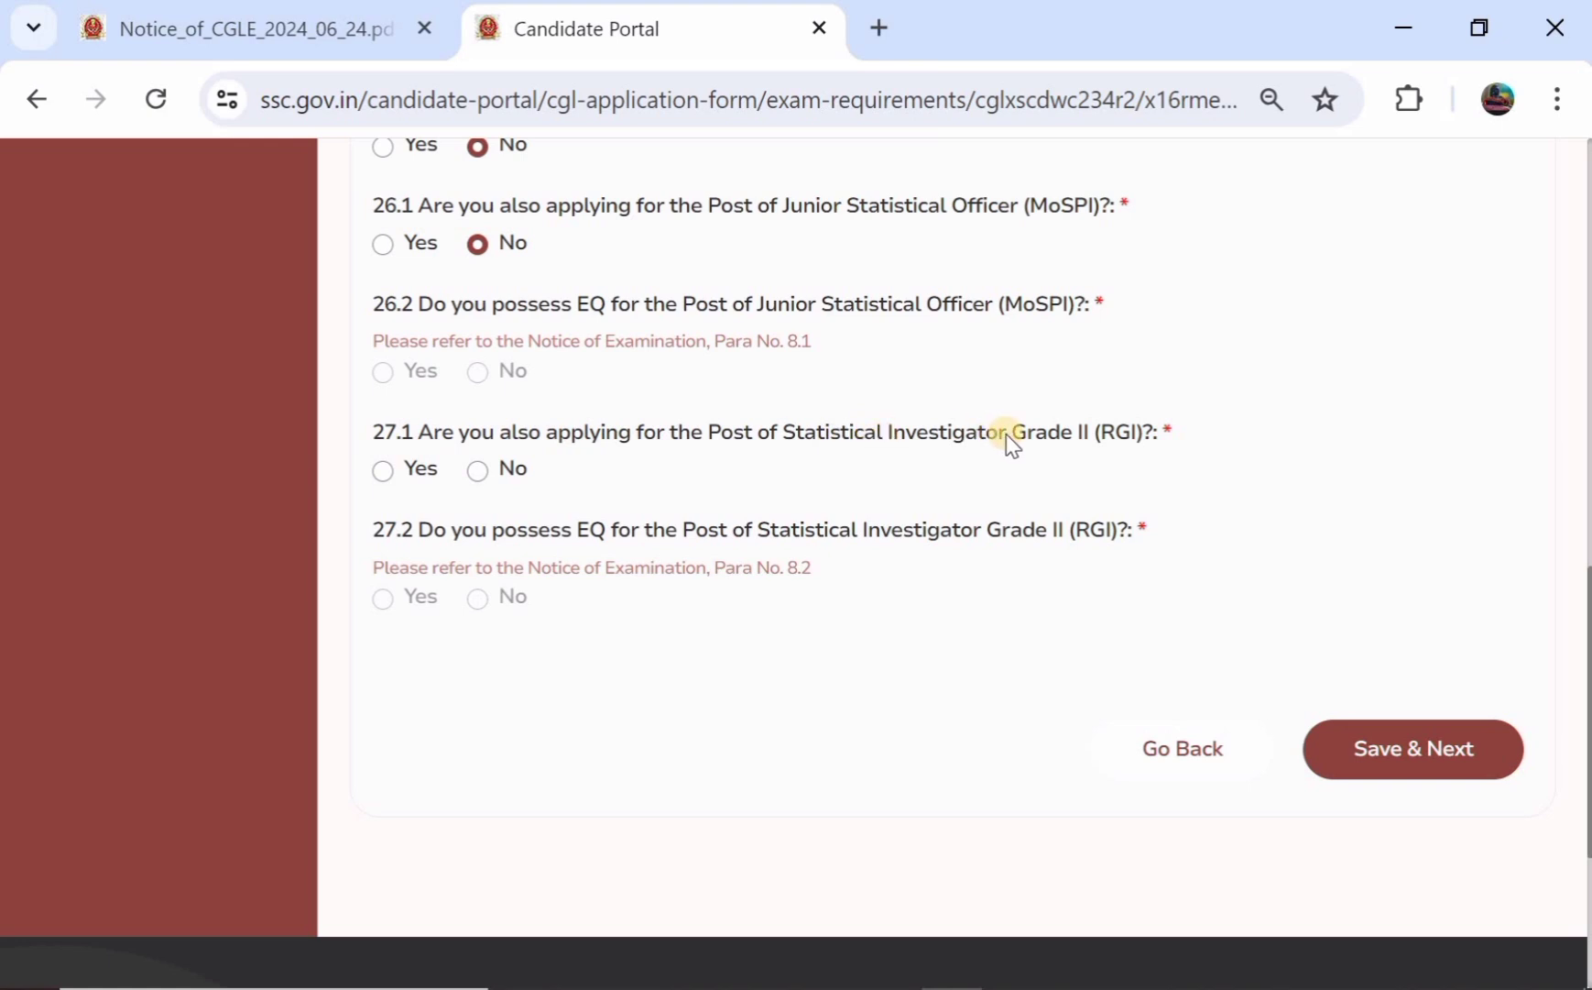
click(381, 472)
click(476, 473)
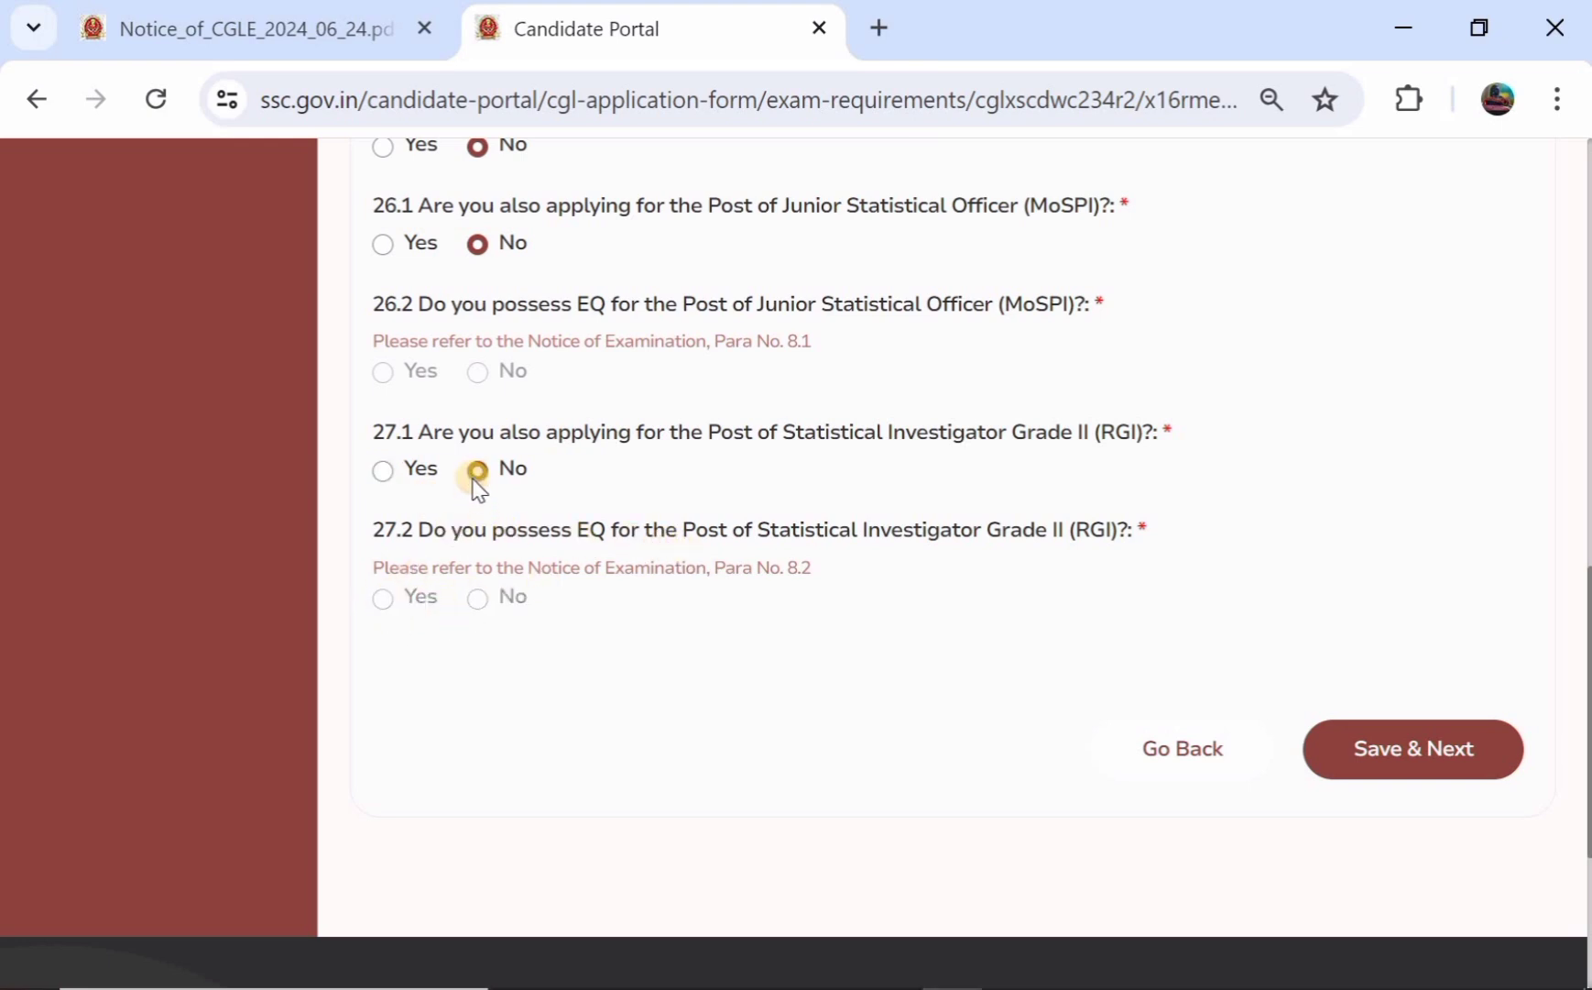
click(1349, 747)
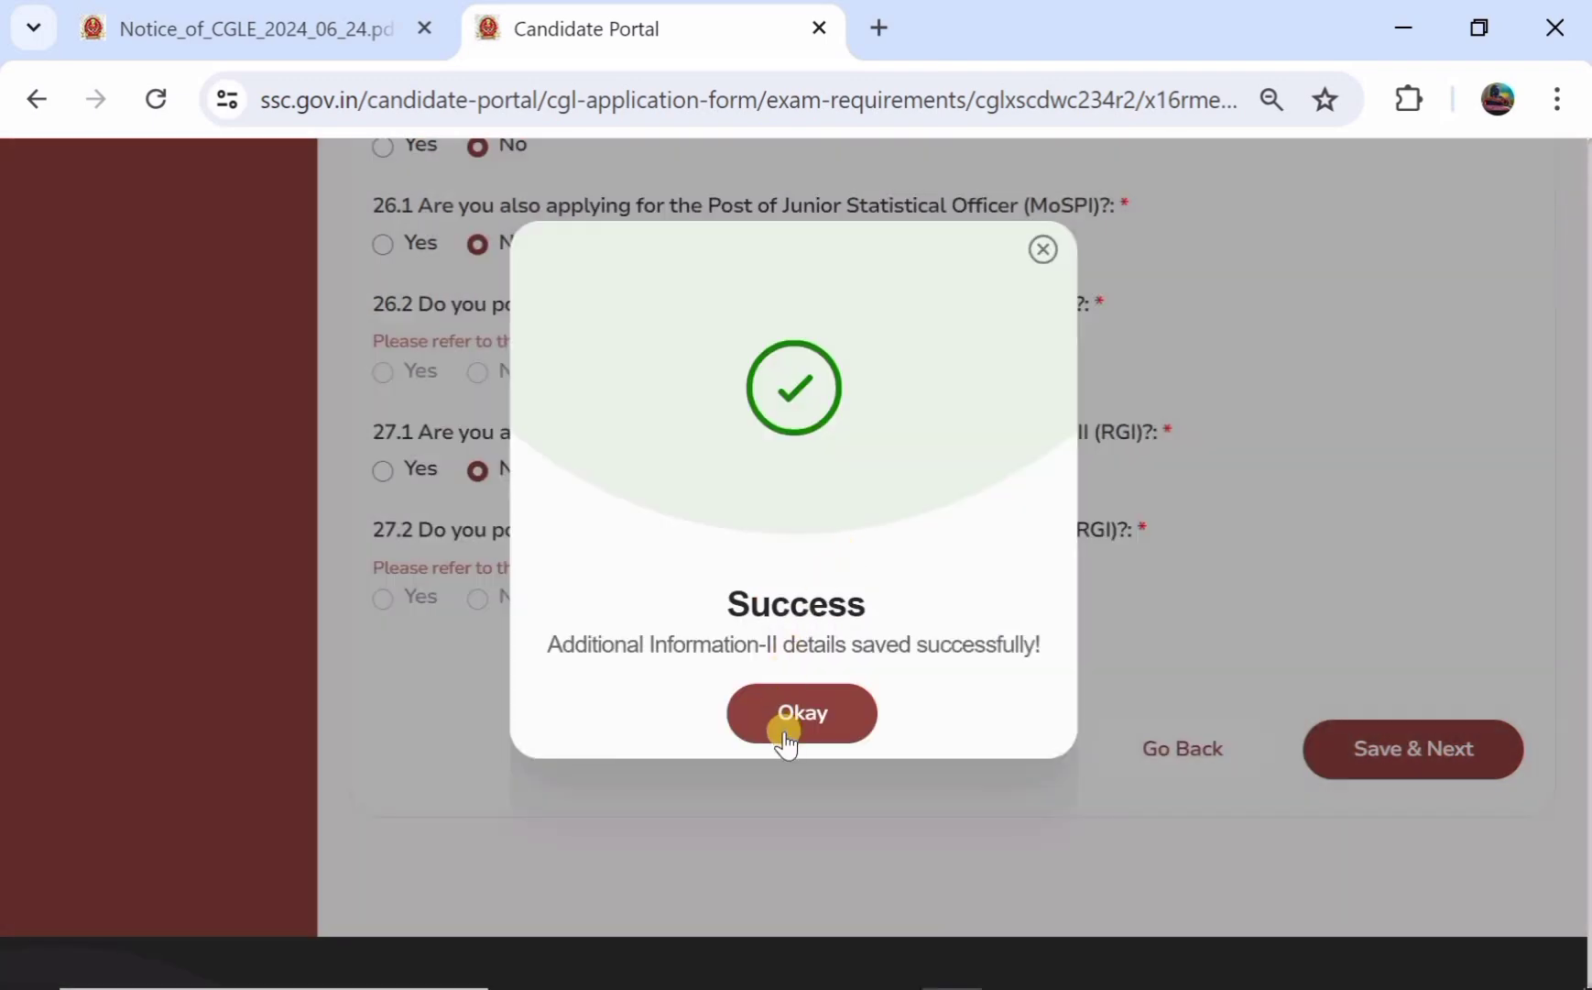
click(785, 733)
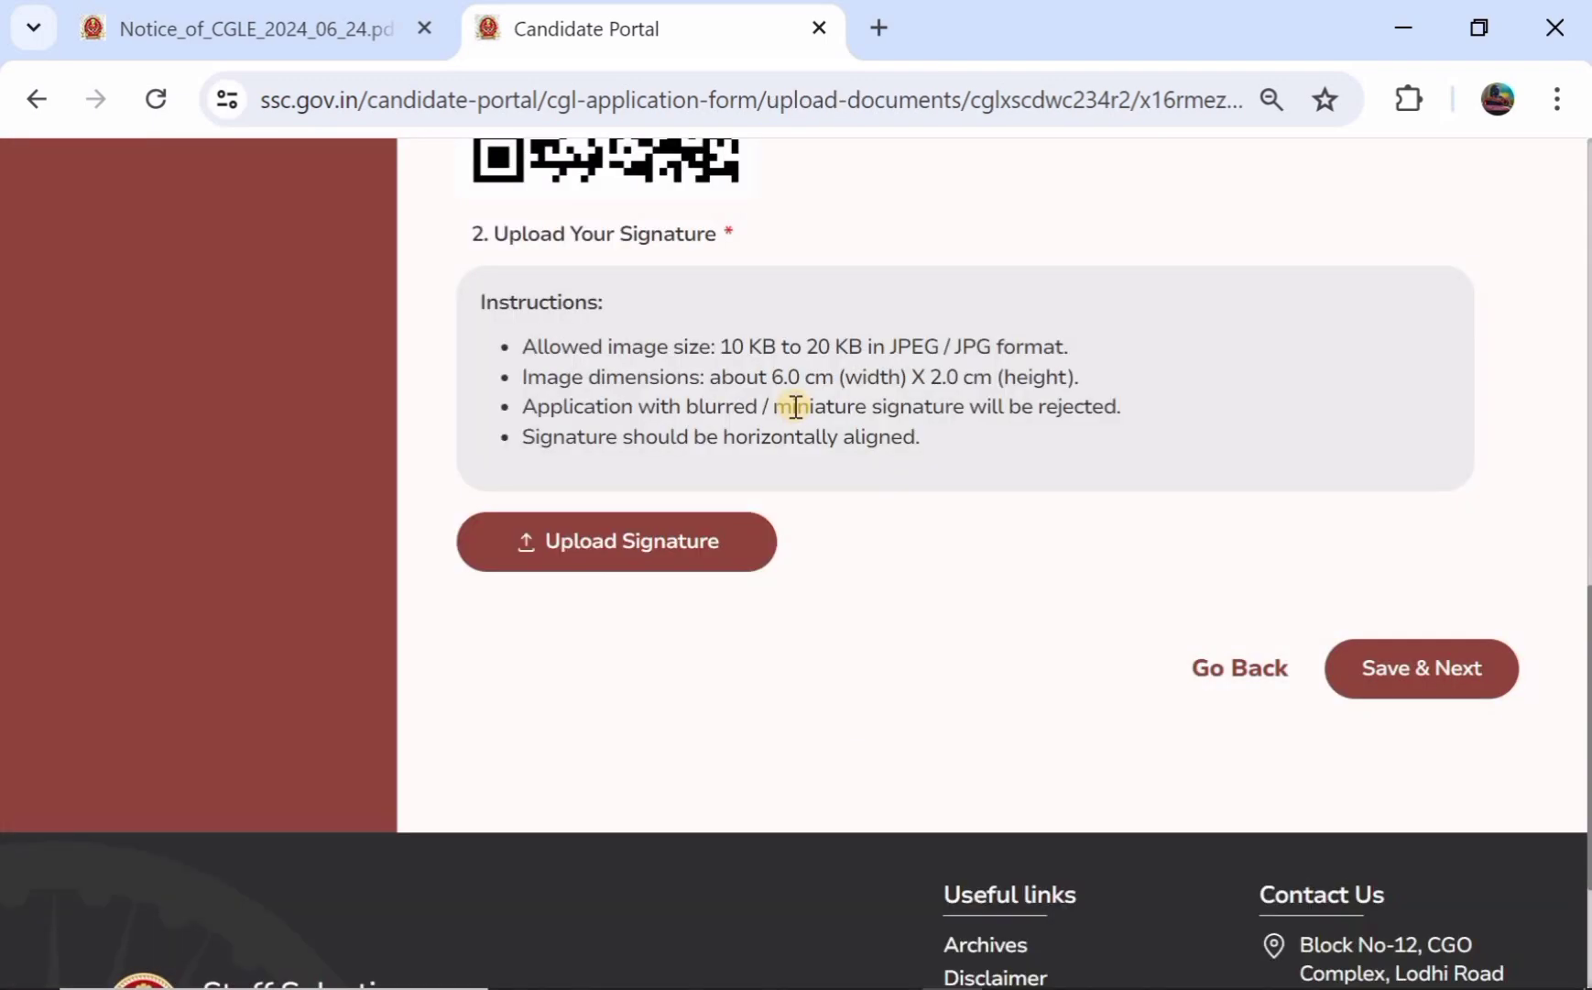
Read the live photograph instructions and the QR code alternative on the Upload Photograph & Signature page
scroll(796, 406, up, 12)
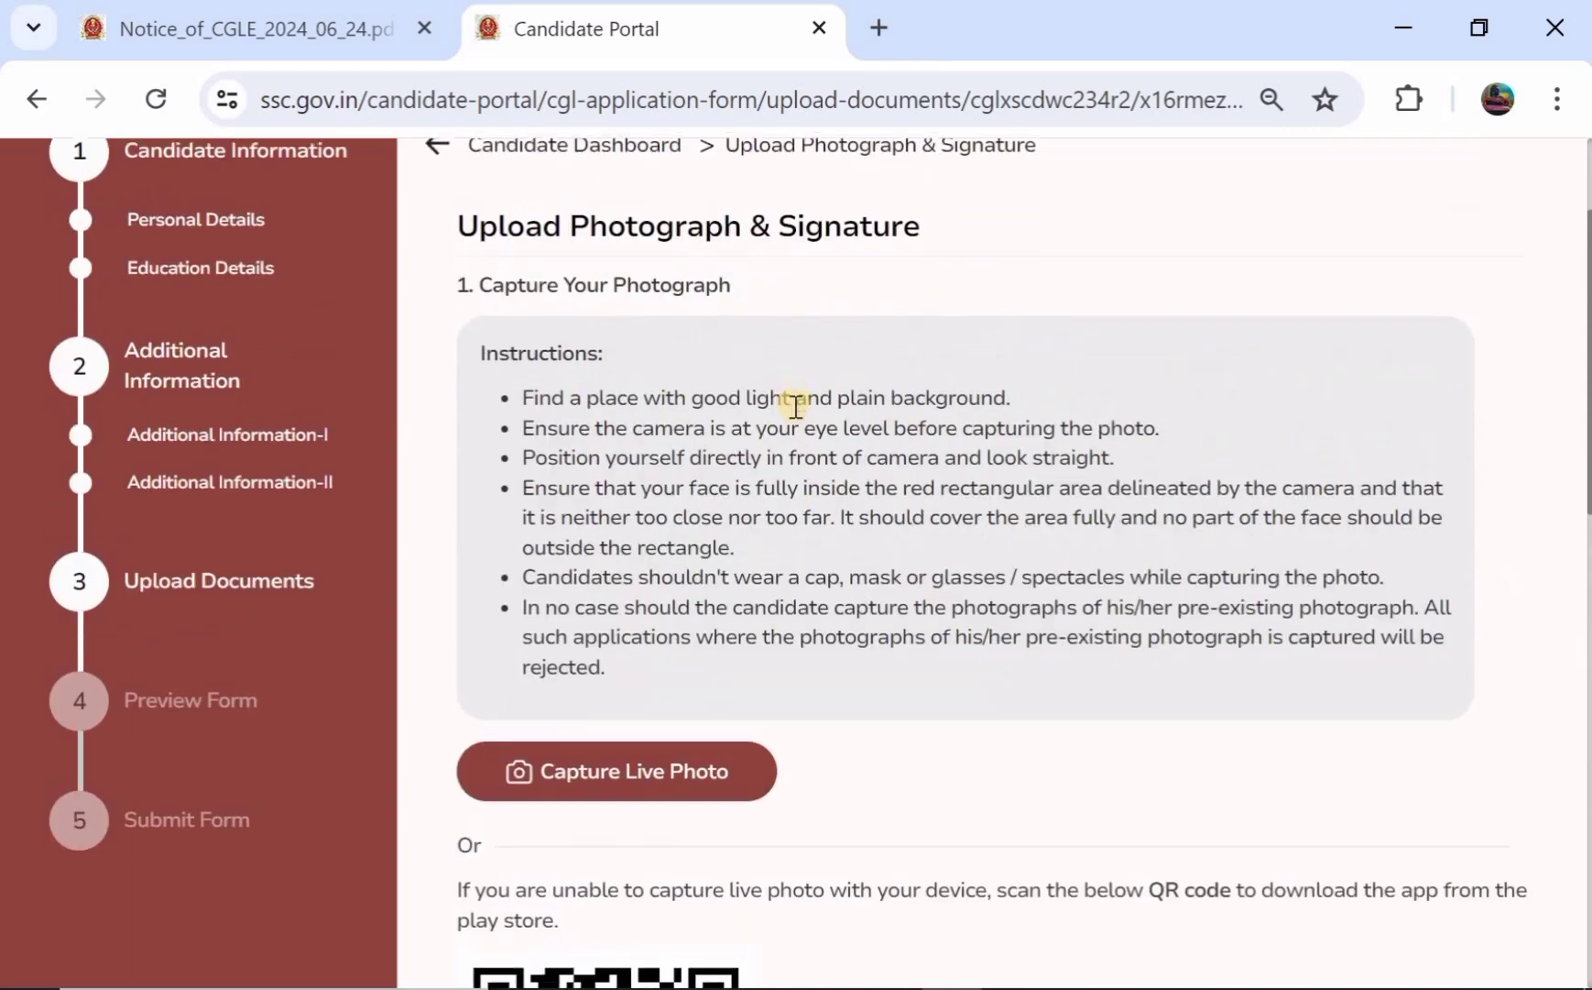
scroll(793, 406, down, 2)
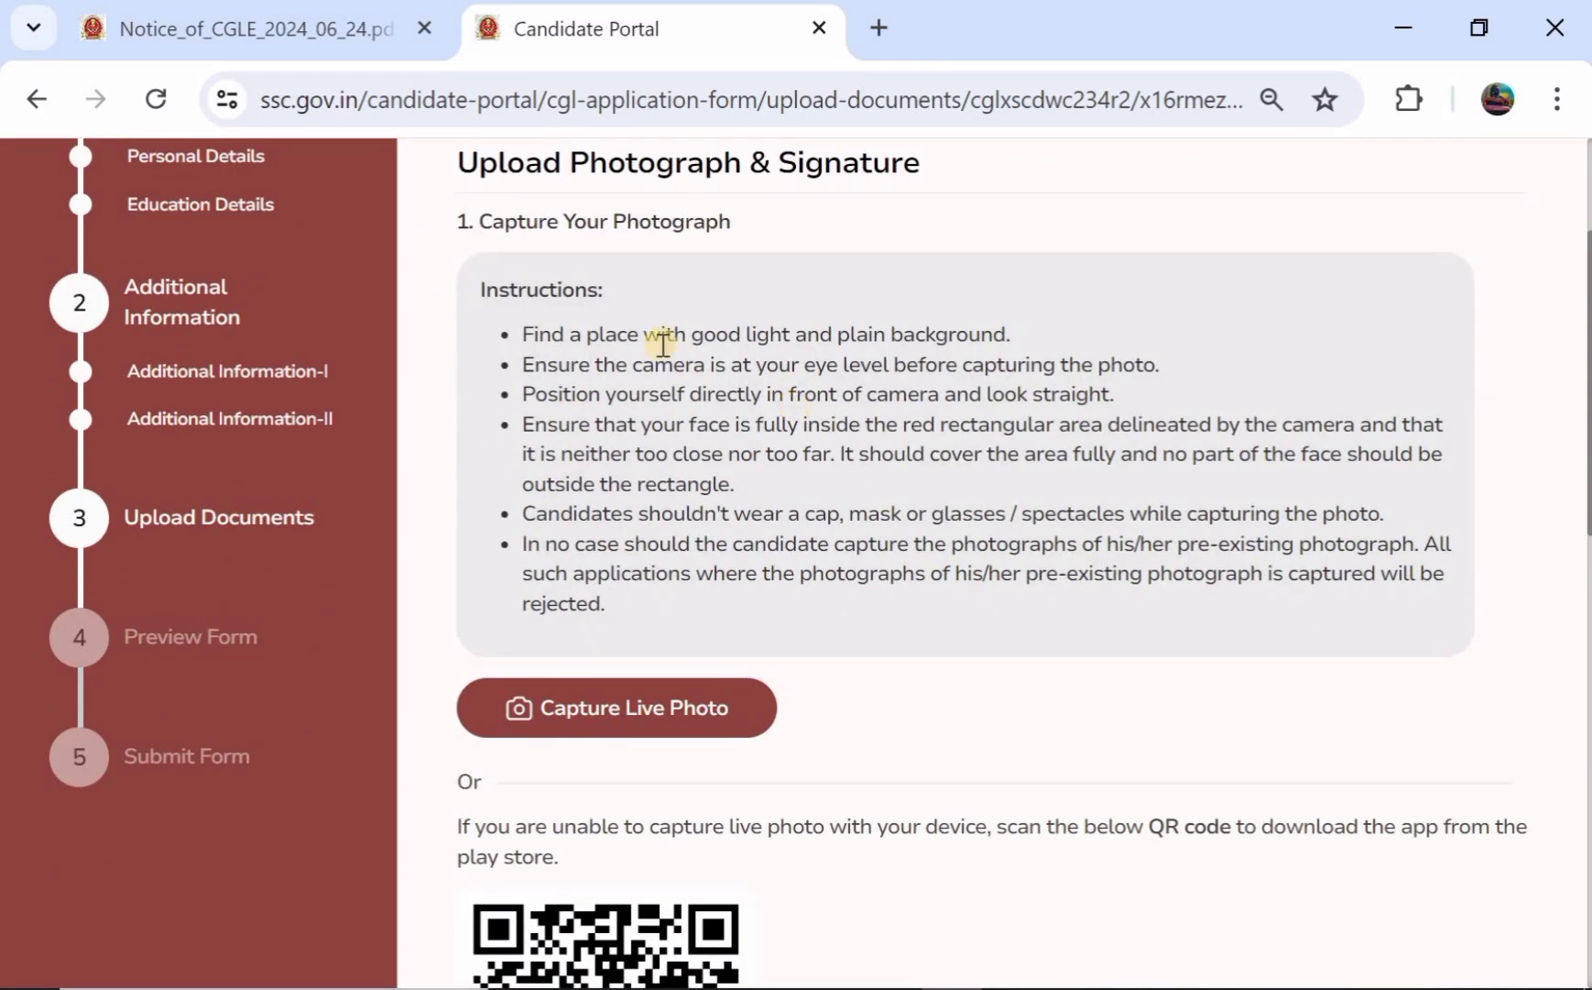
scroll(698, 480, down, 2)
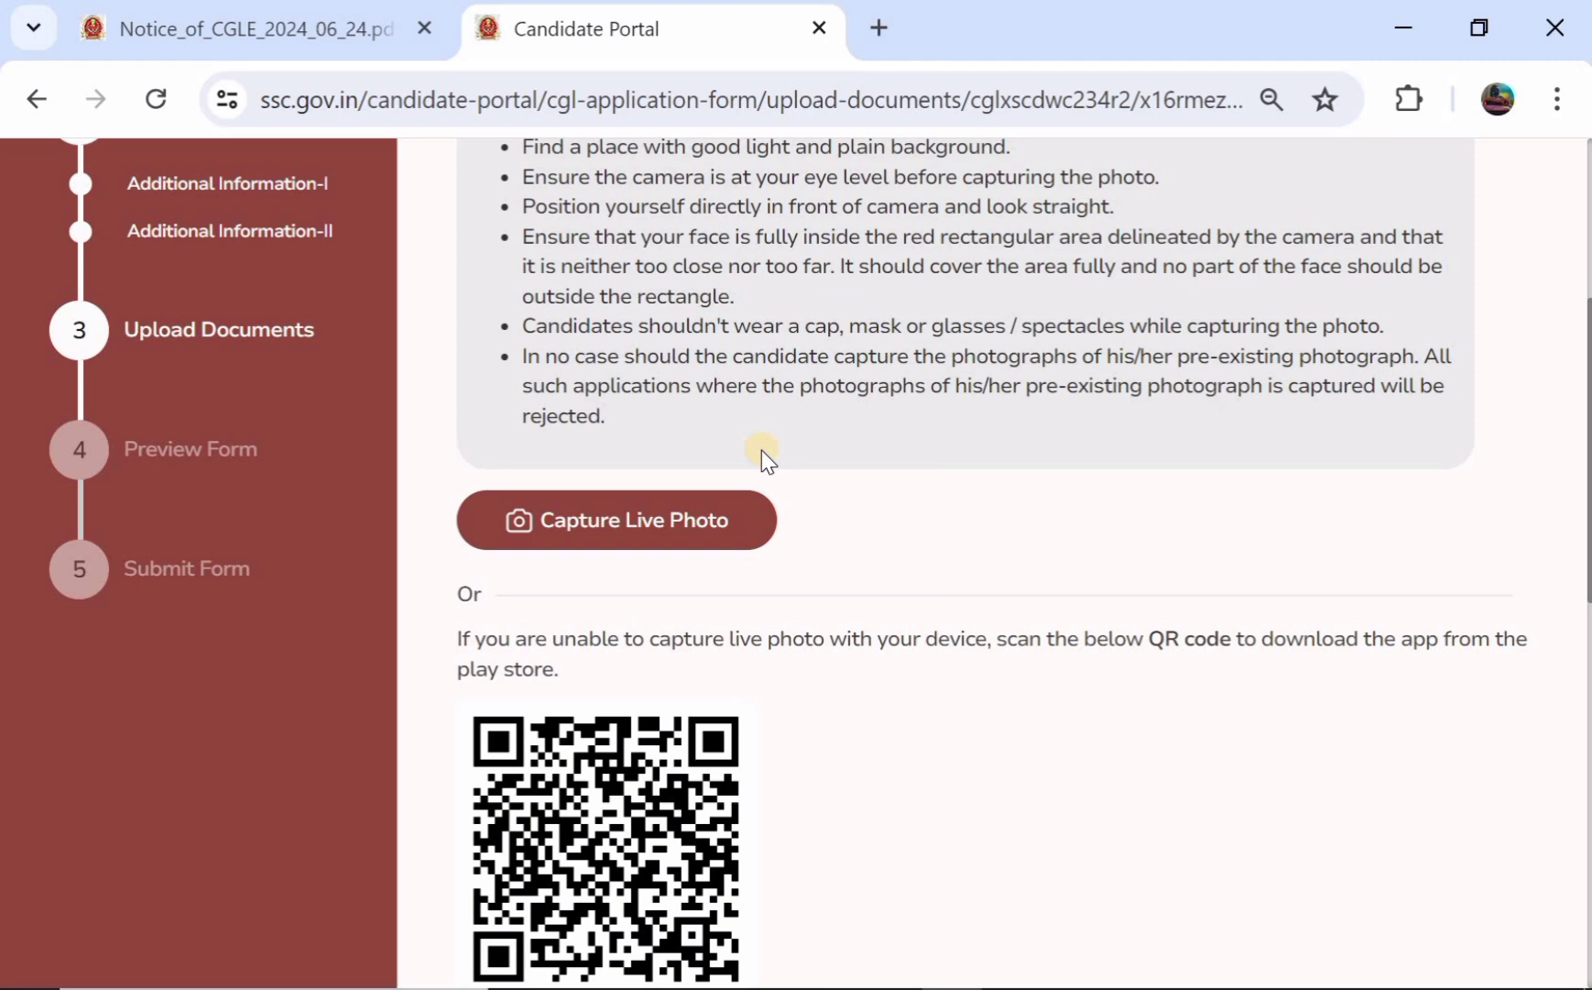
scroll(631, 504, down, 1)
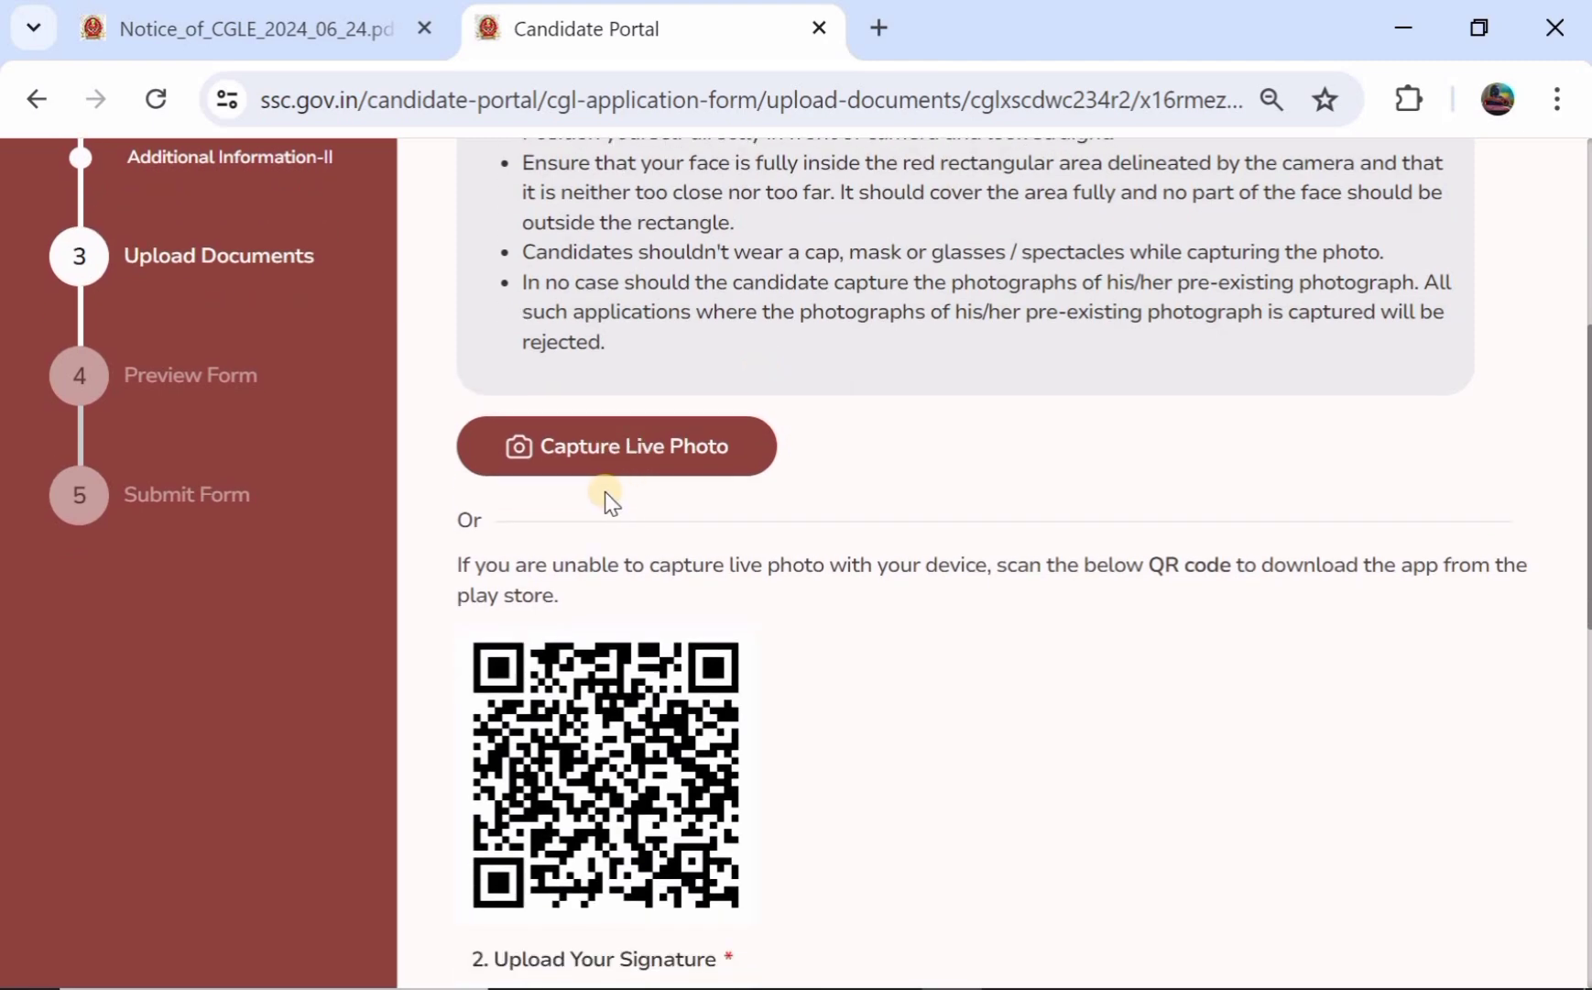
scroll(605, 491, down, 2)
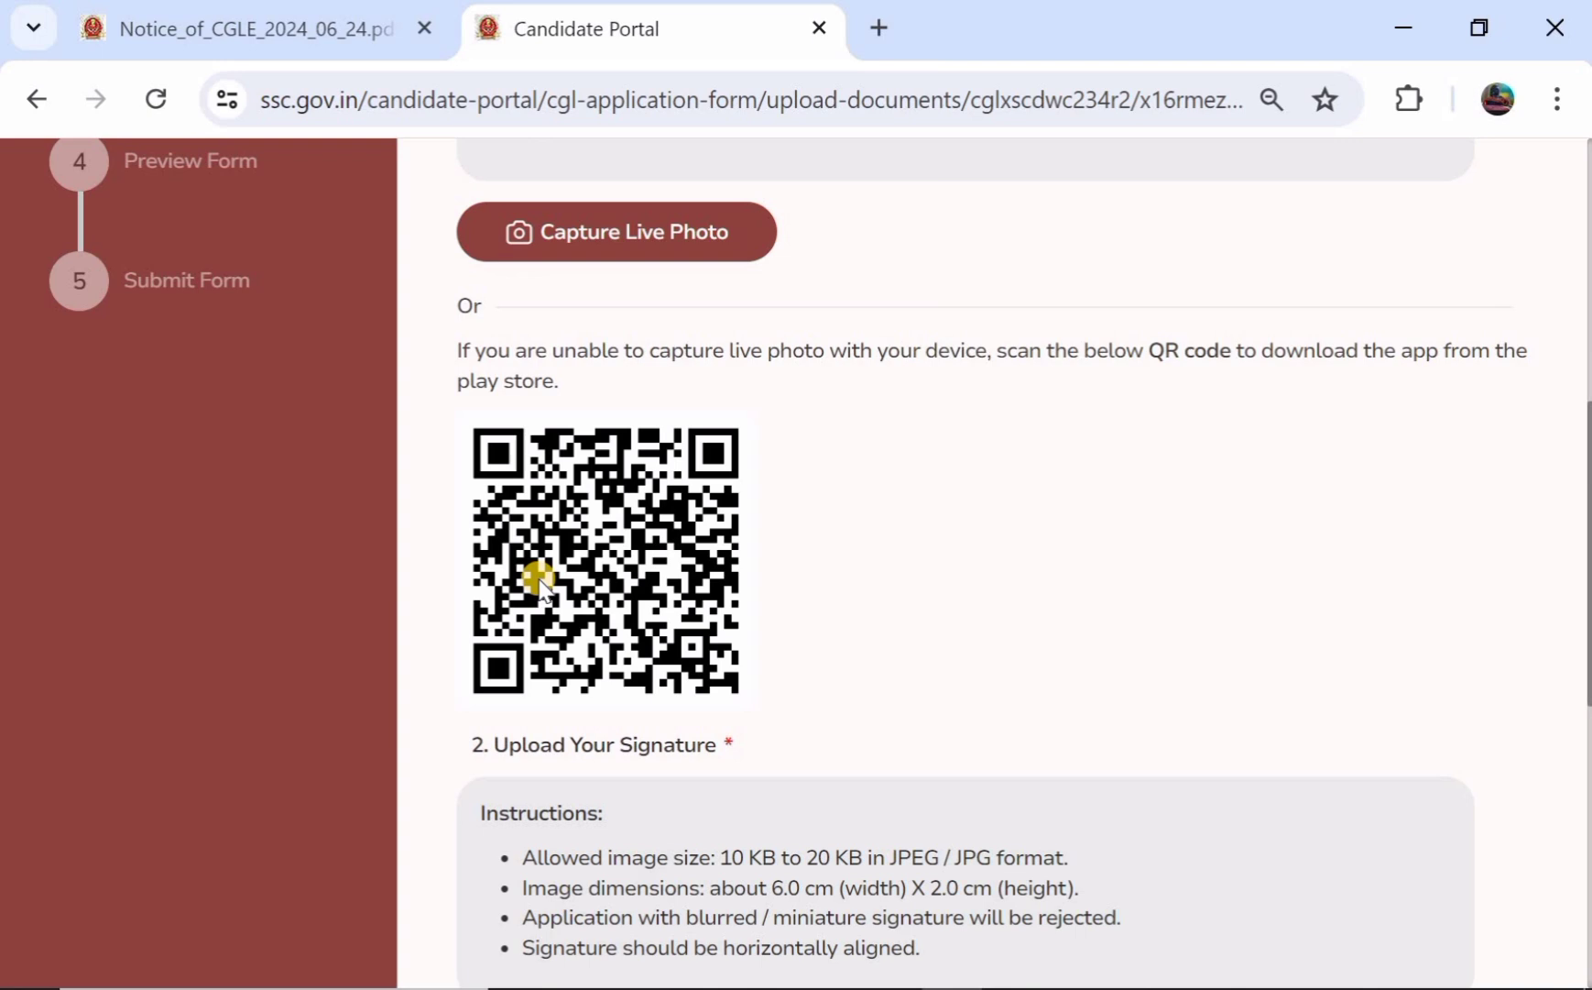
scroll(539, 582, up, 1)
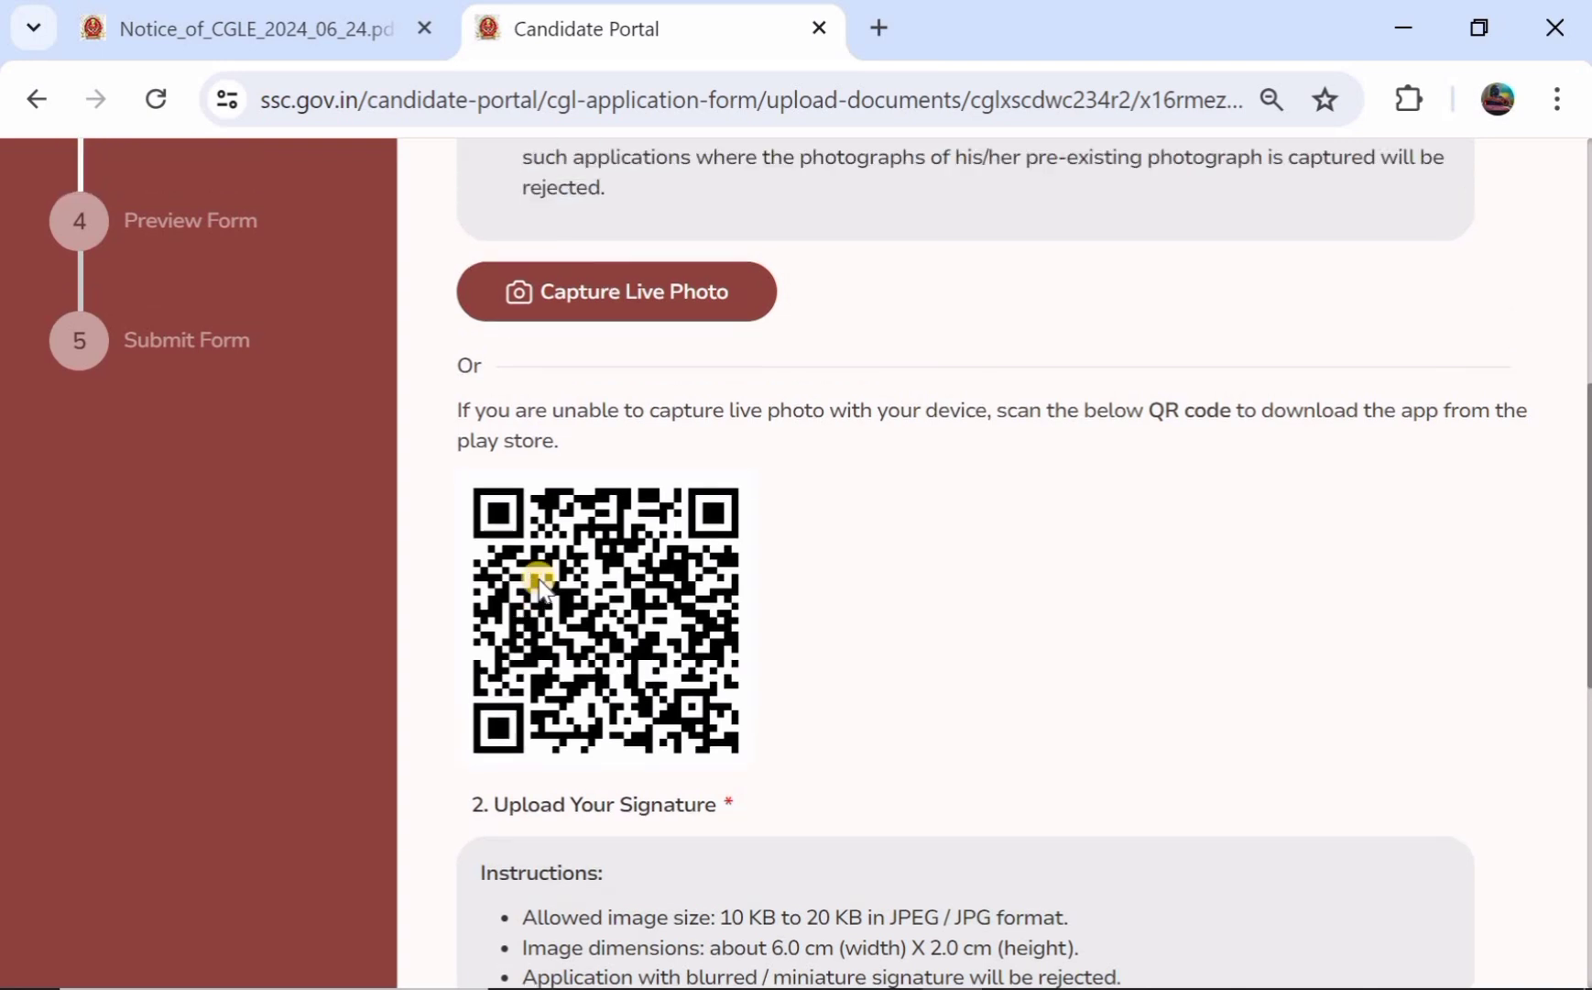
scroll(616, 384, up, 1)
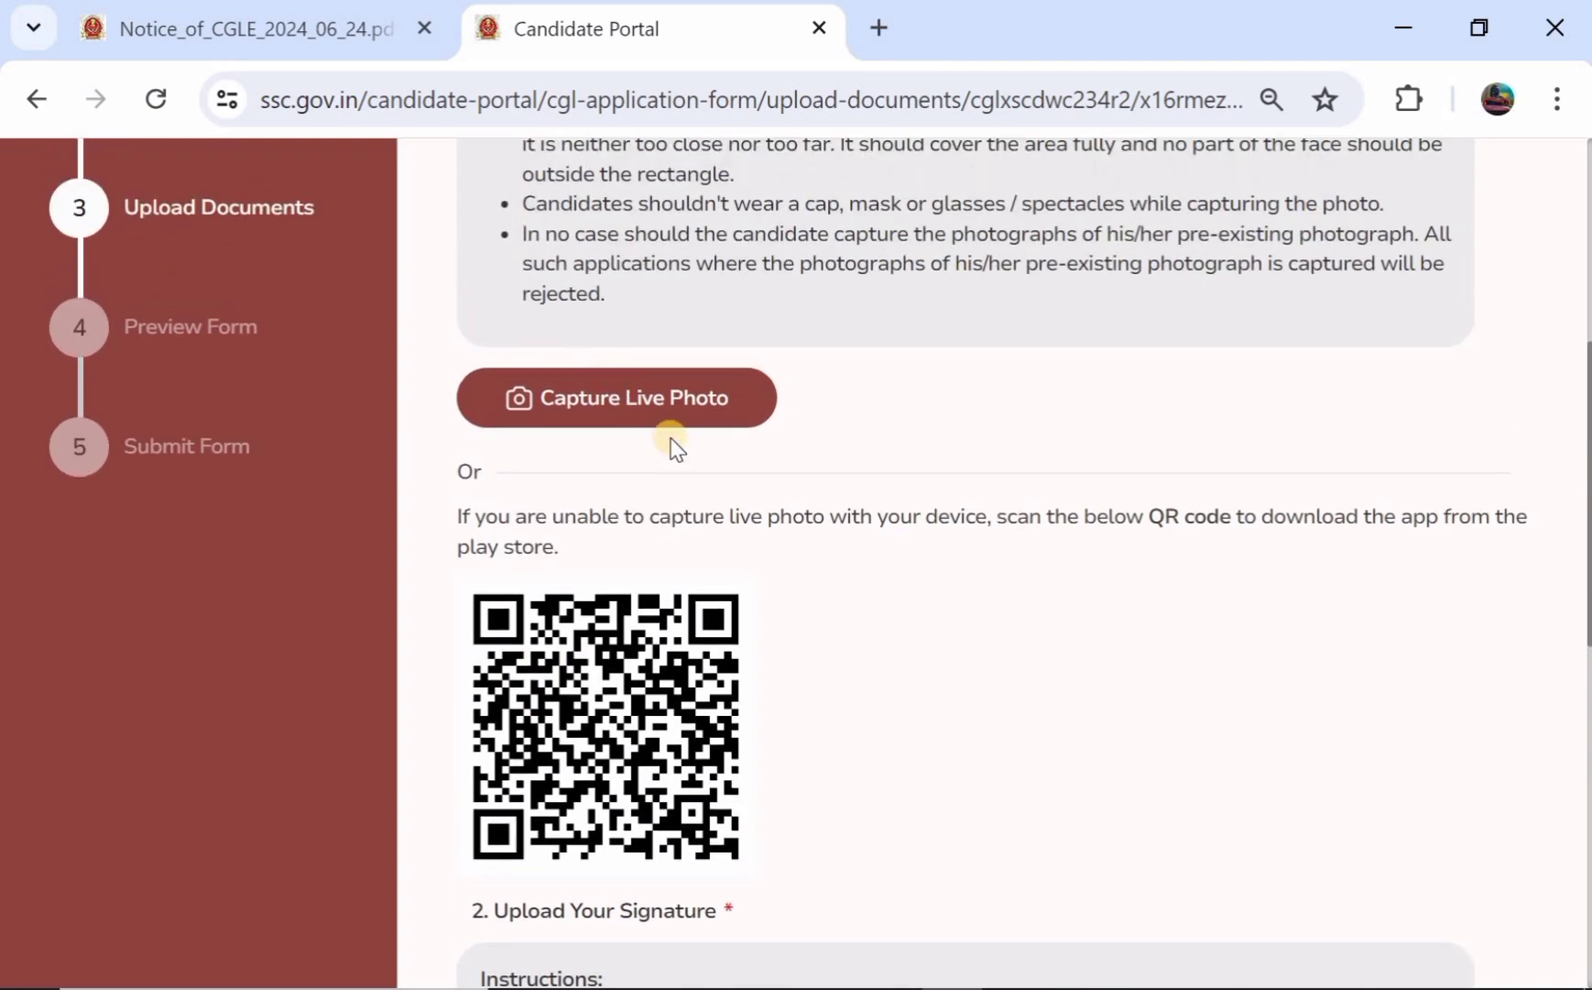
Capture the candidate's live photograph with camera access allowed, retaking the first shot
click(593, 409)
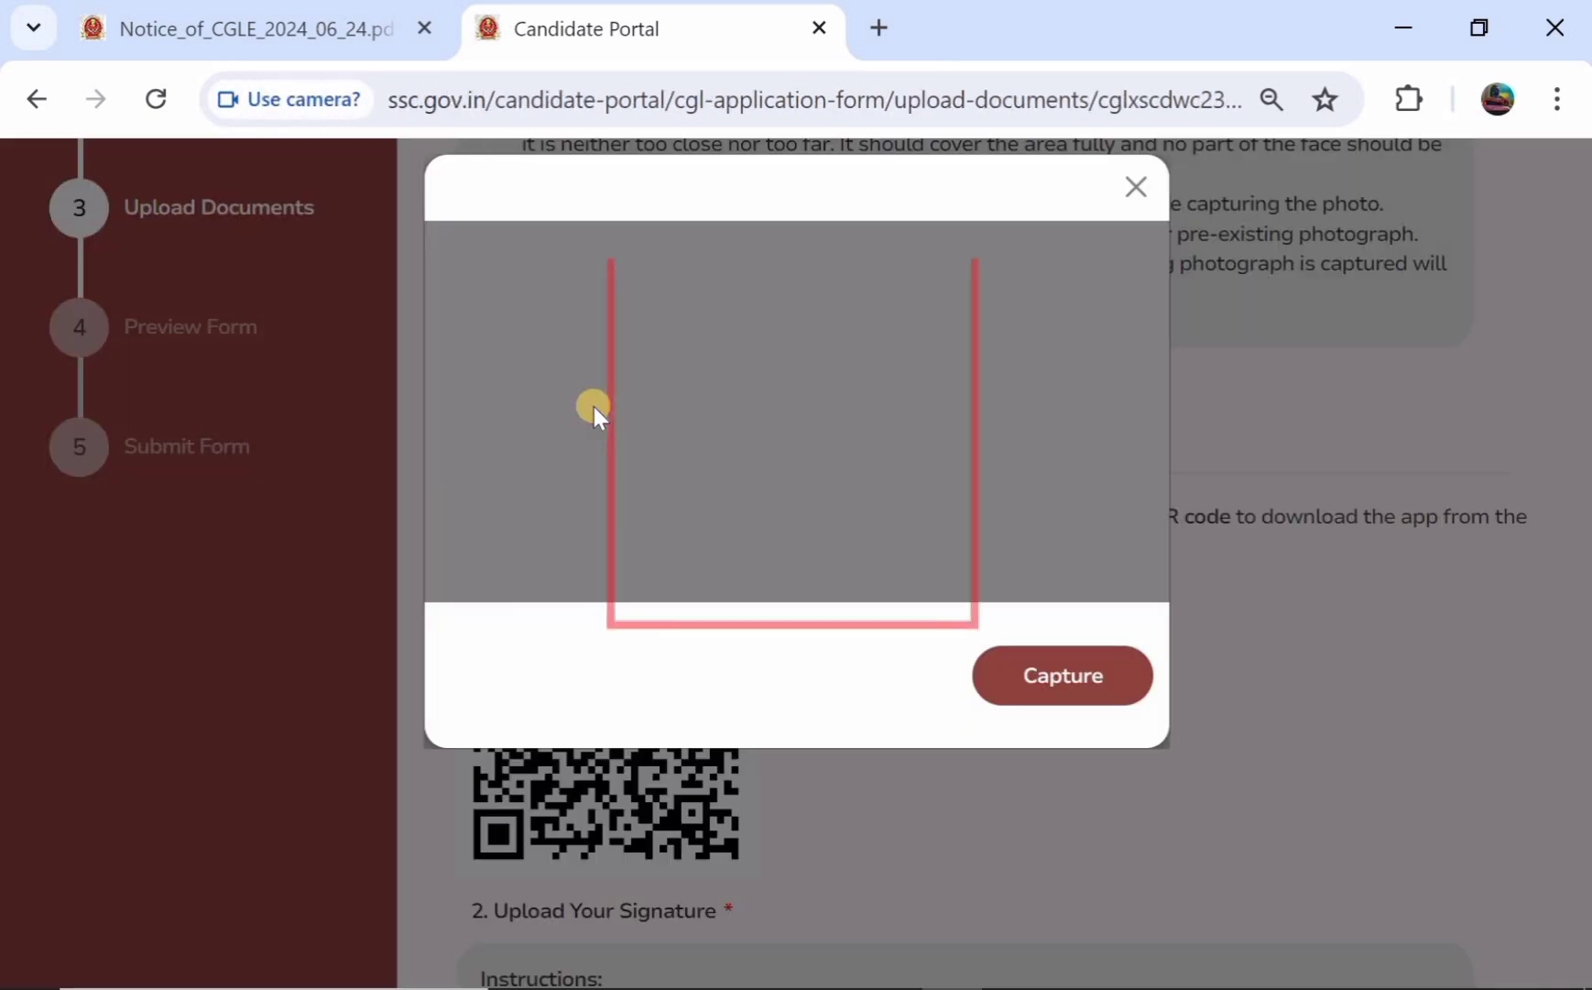
click(511, 325)
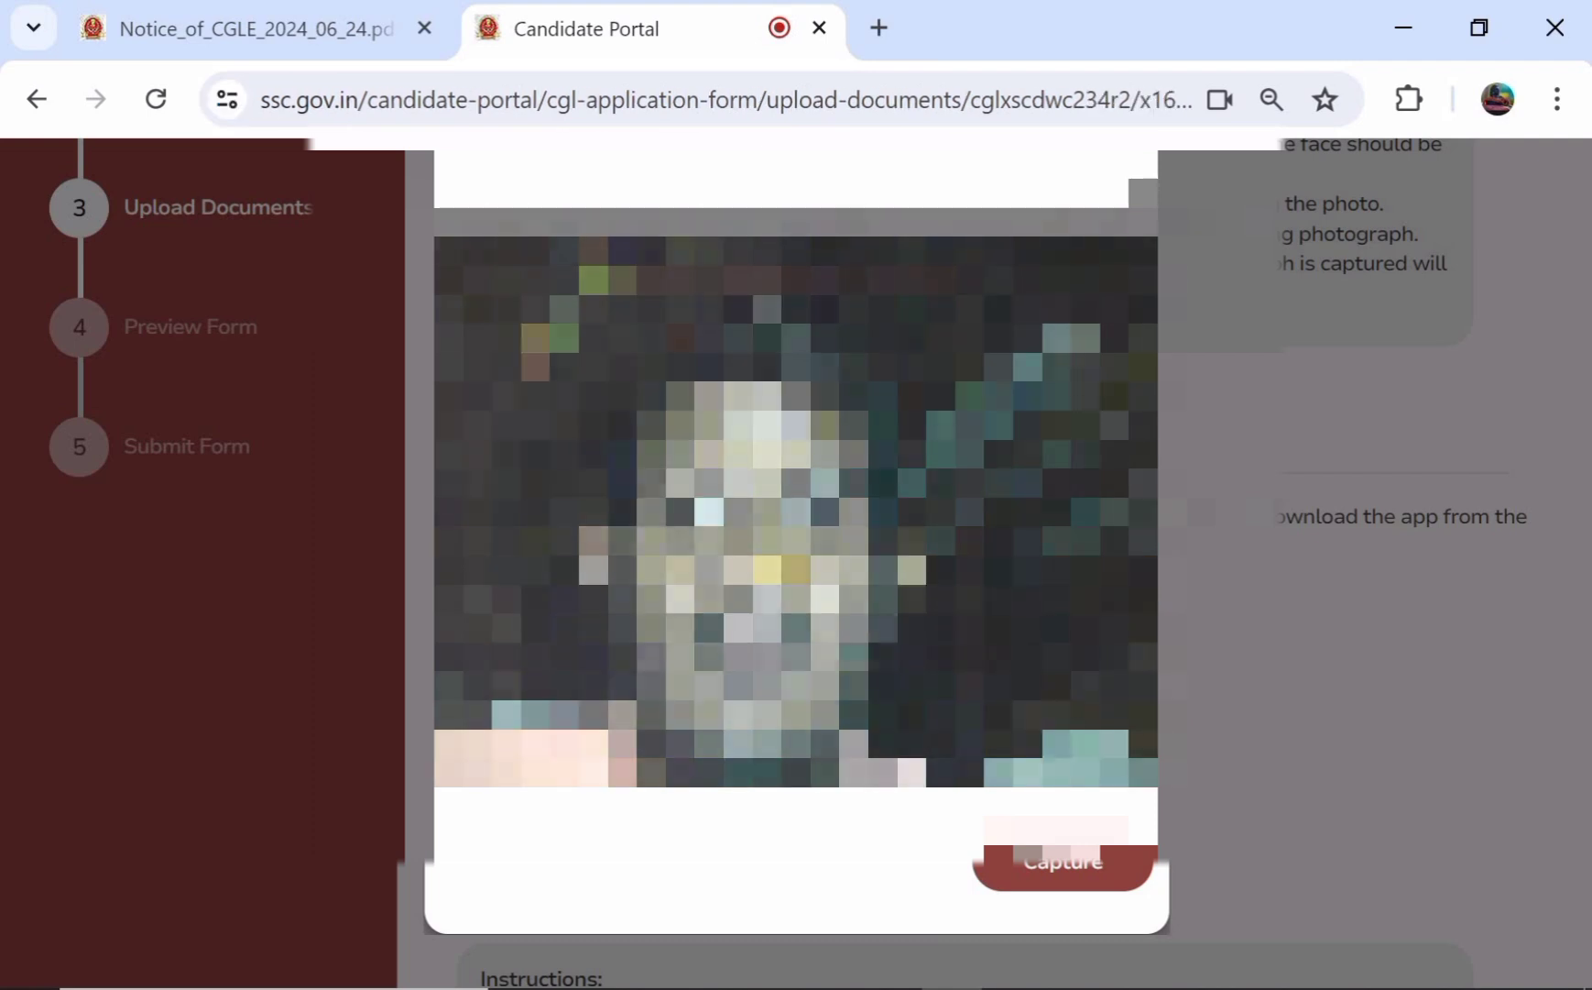
click(1089, 870)
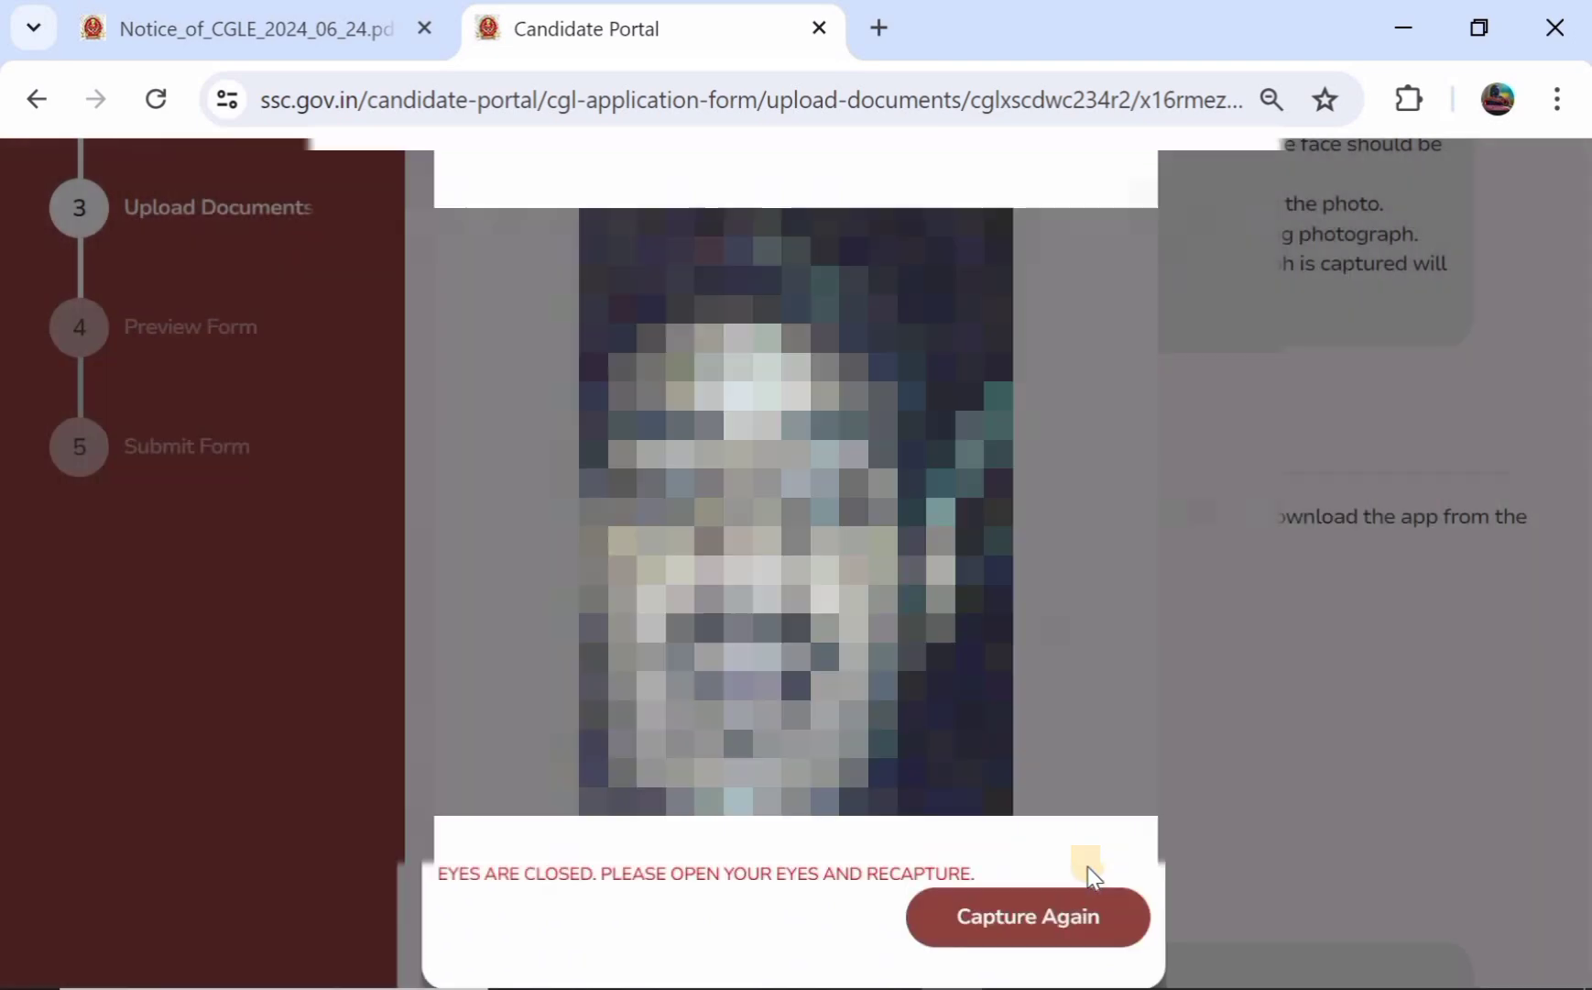
click(1028, 914)
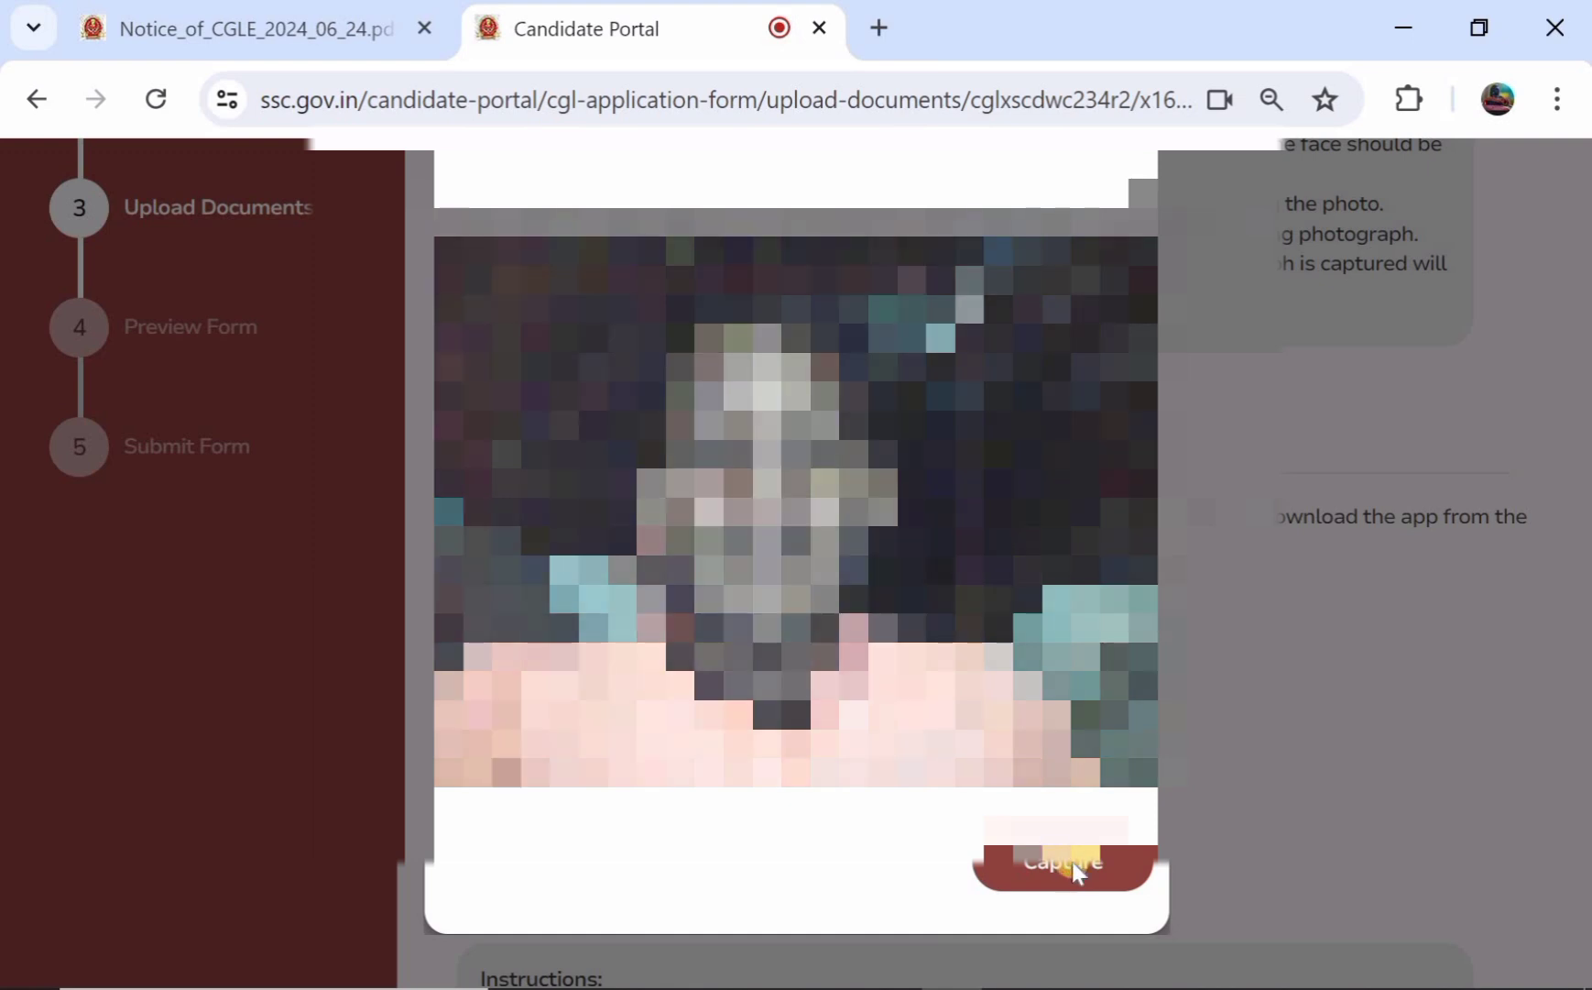
click(1067, 863)
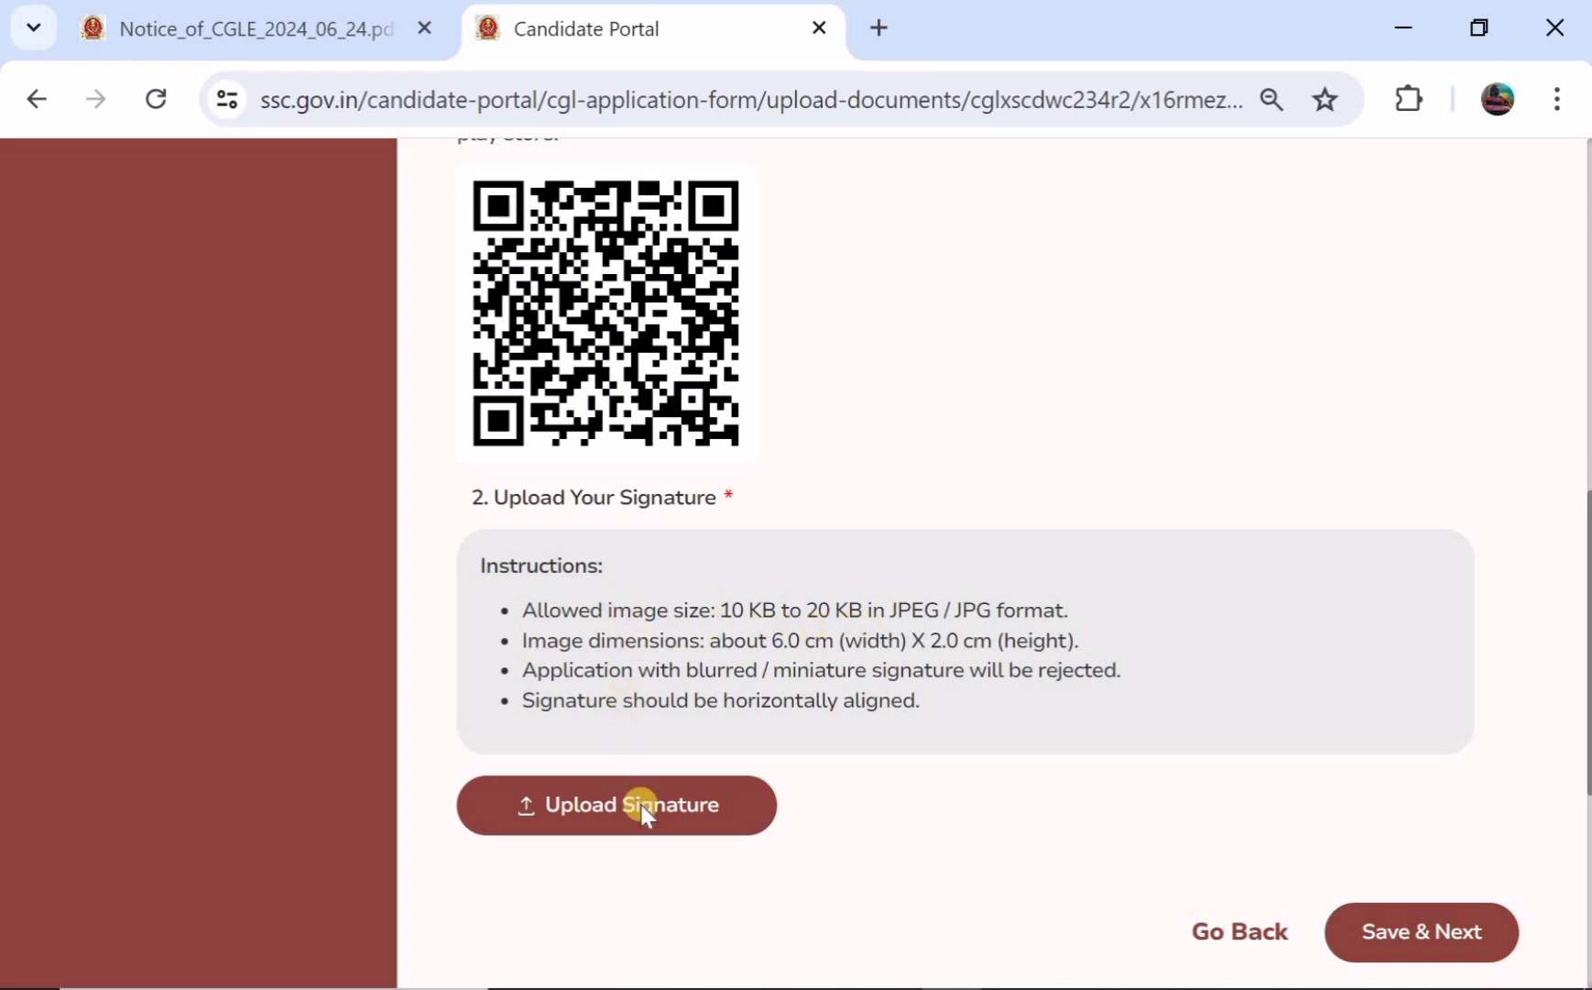
Review the signature file size, format and dimension requirements along with the photograph capture rules
scroll(645, 813, down, 1)
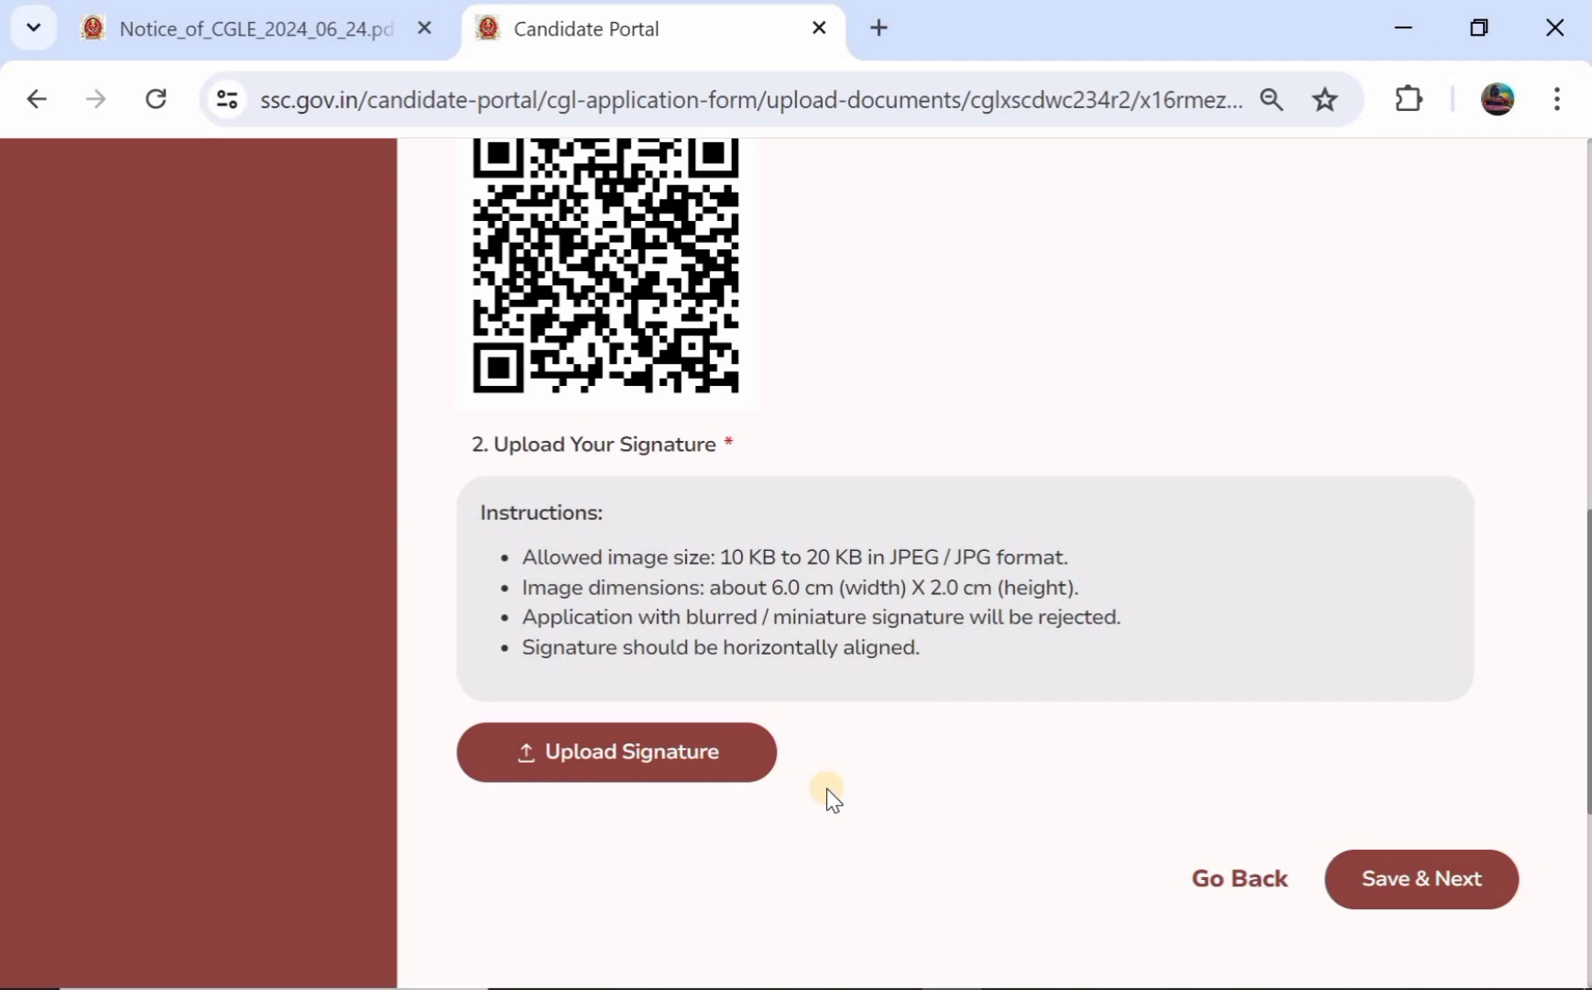
scroll(878, 789, up, 5)
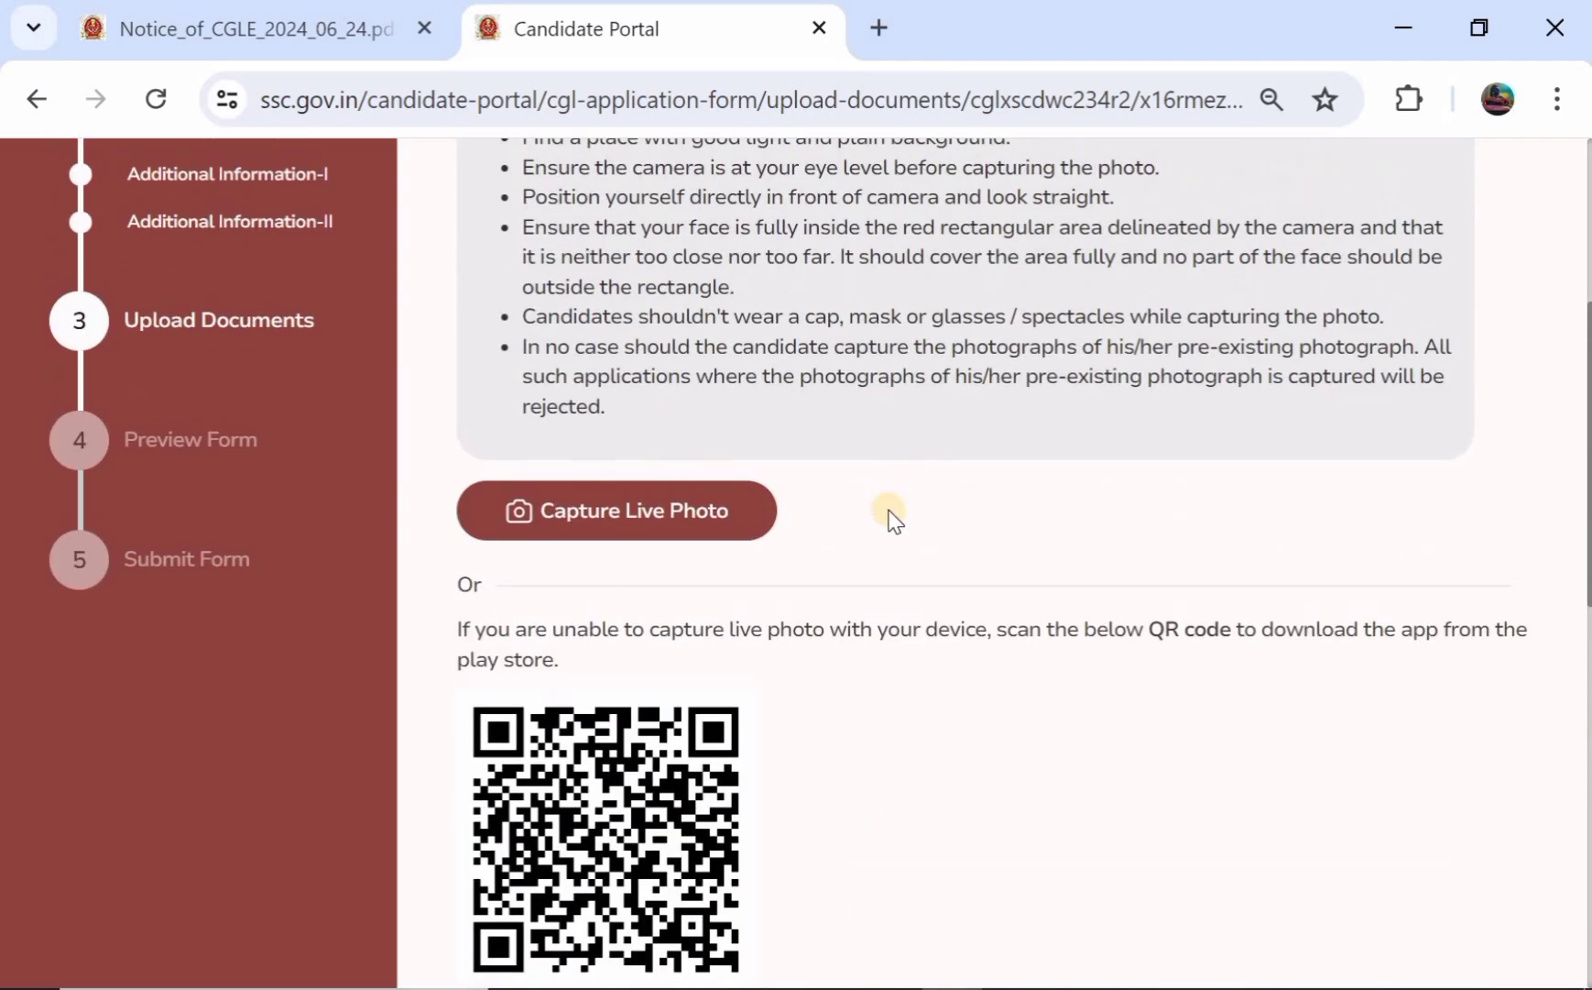
scroll(893, 519, down, 1)
scroll(888, 516, up, 4)
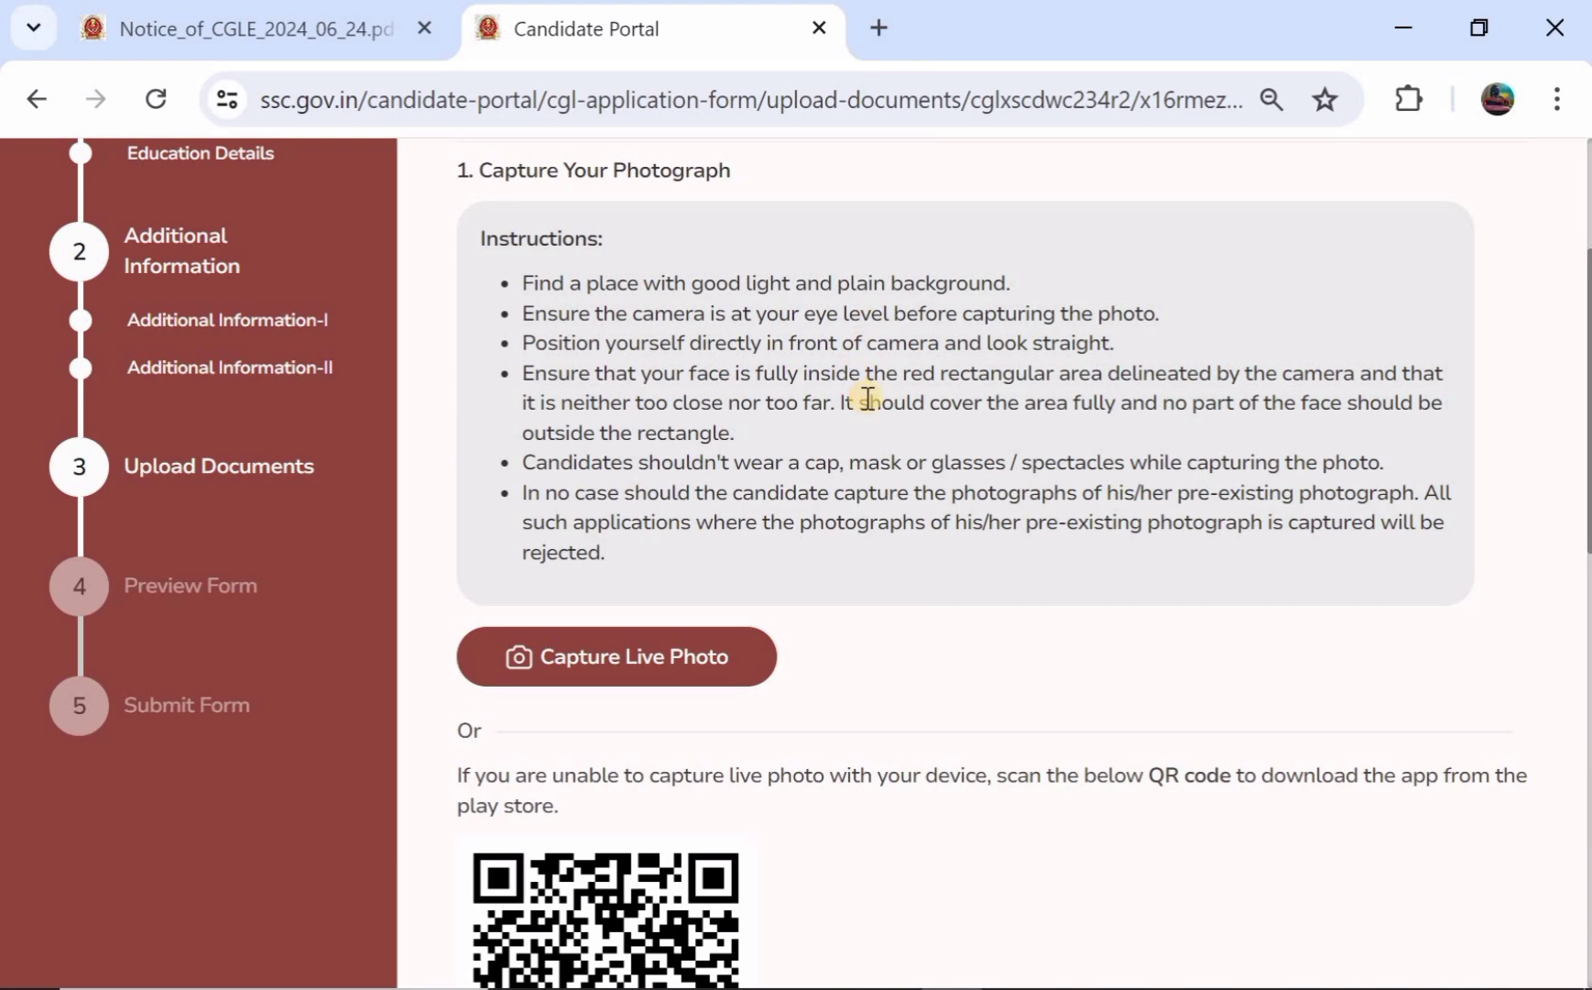
scroll(866, 397, down, 5)
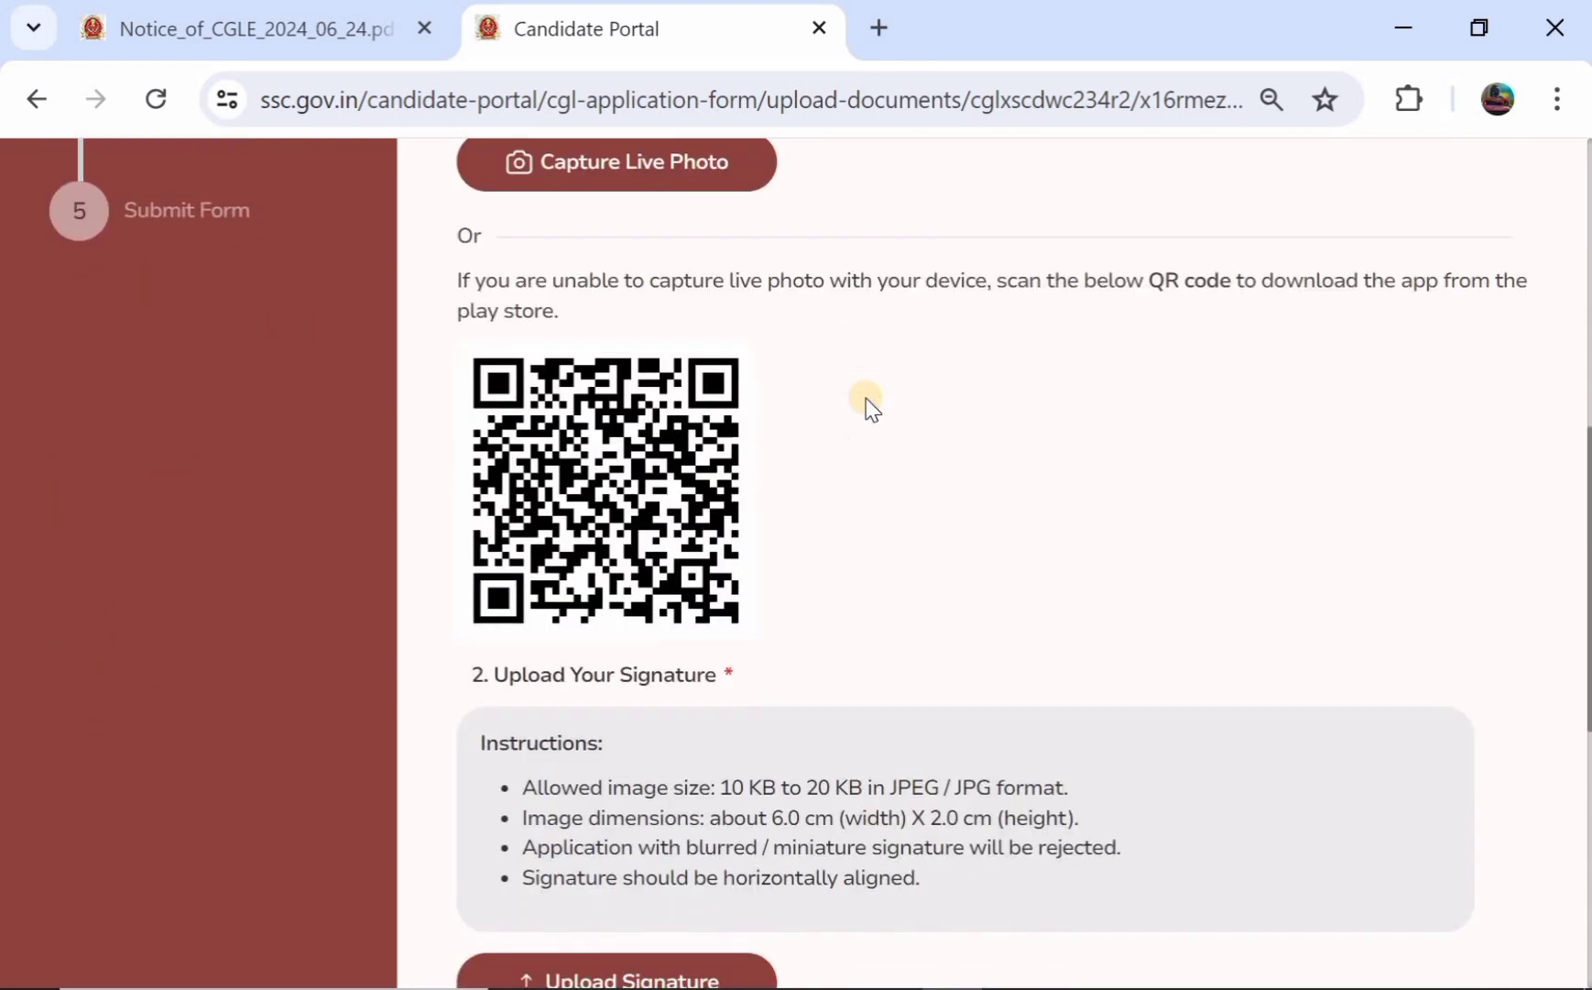
scroll(866, 403, down, 1)
scroll(864, 406, up, 4)
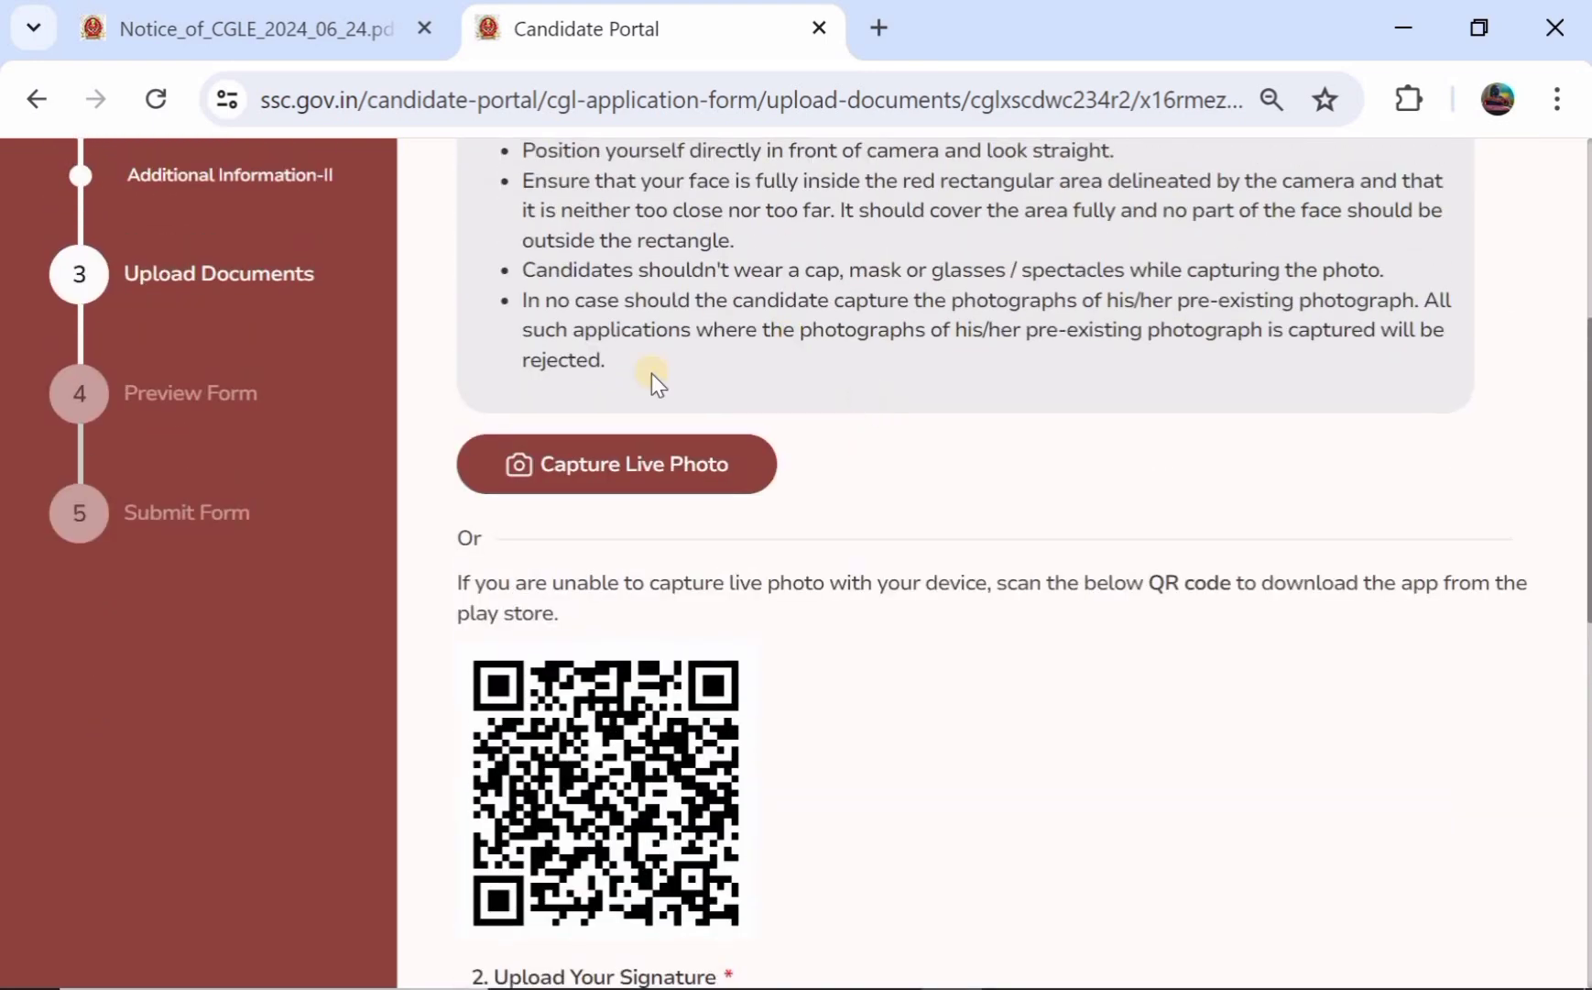
scroll(696, 414, up, 2)
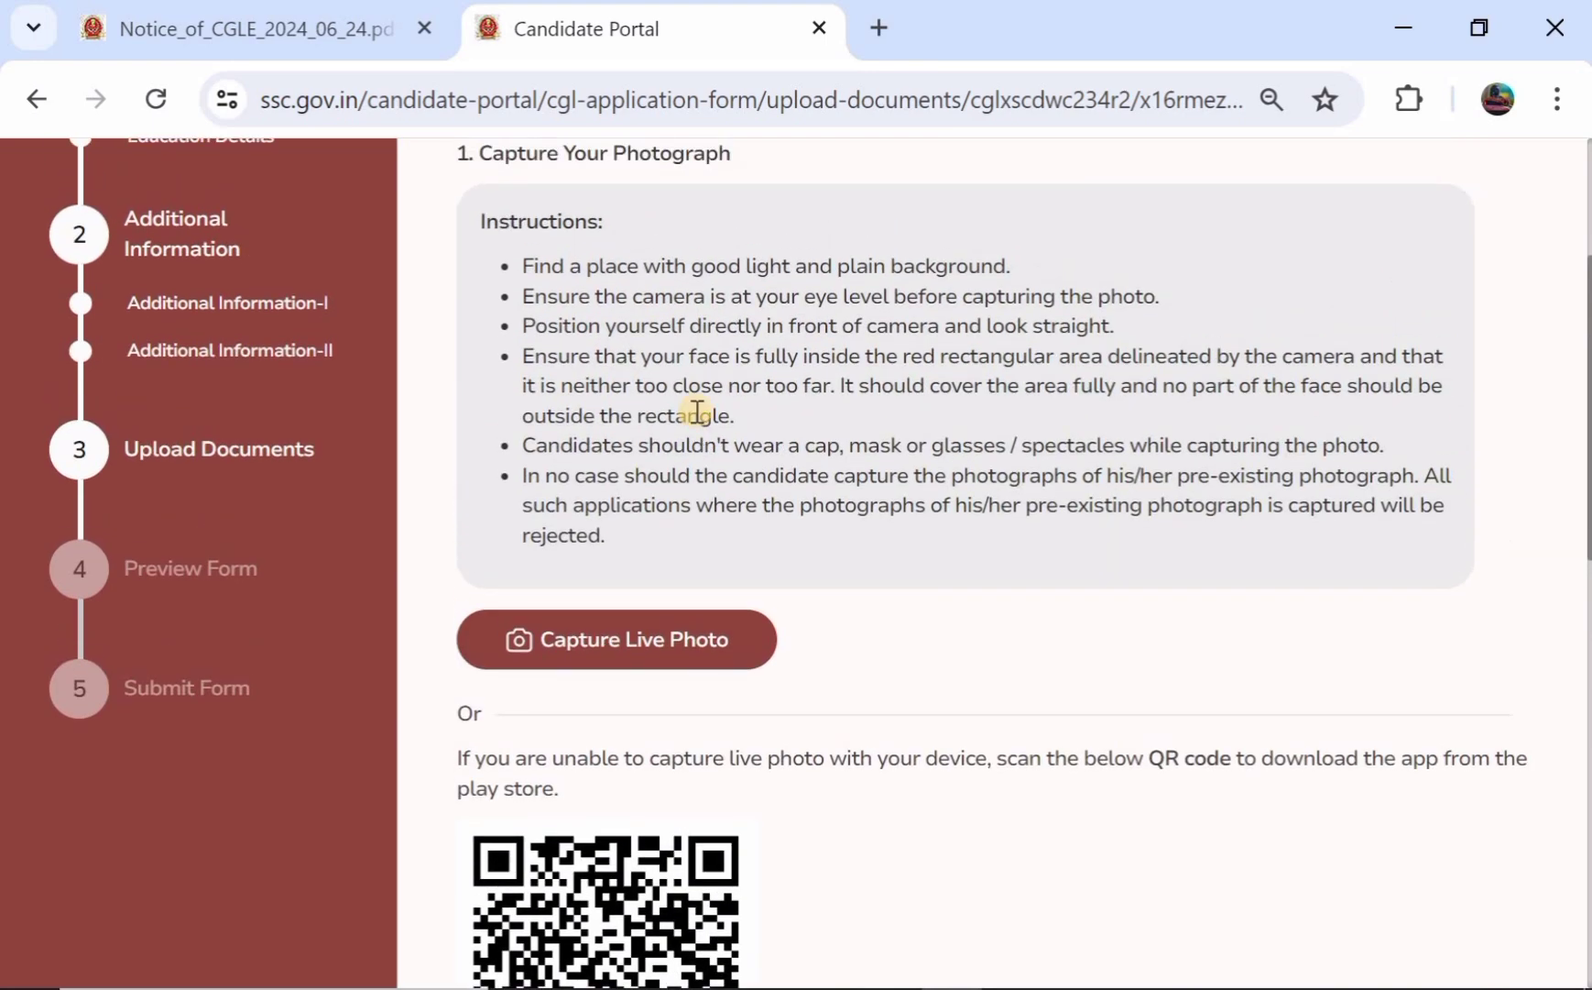
scroll(696, 412, down, 5)
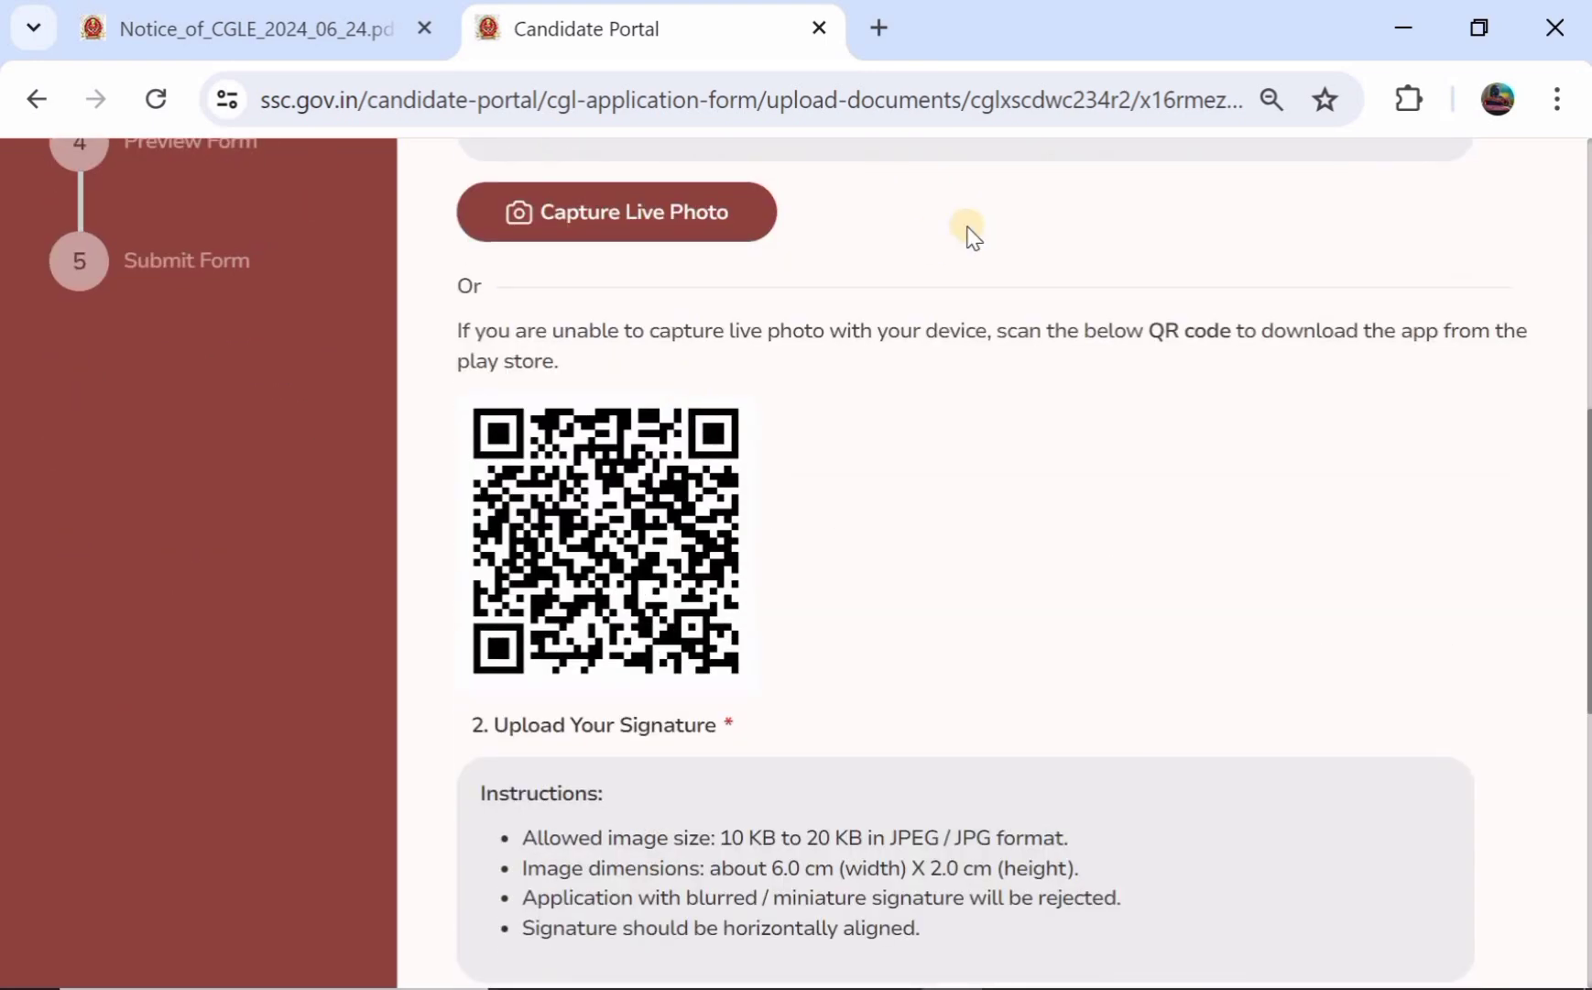
scroll(968, 229, down, 1)
scroll(966, 226, up, 3)
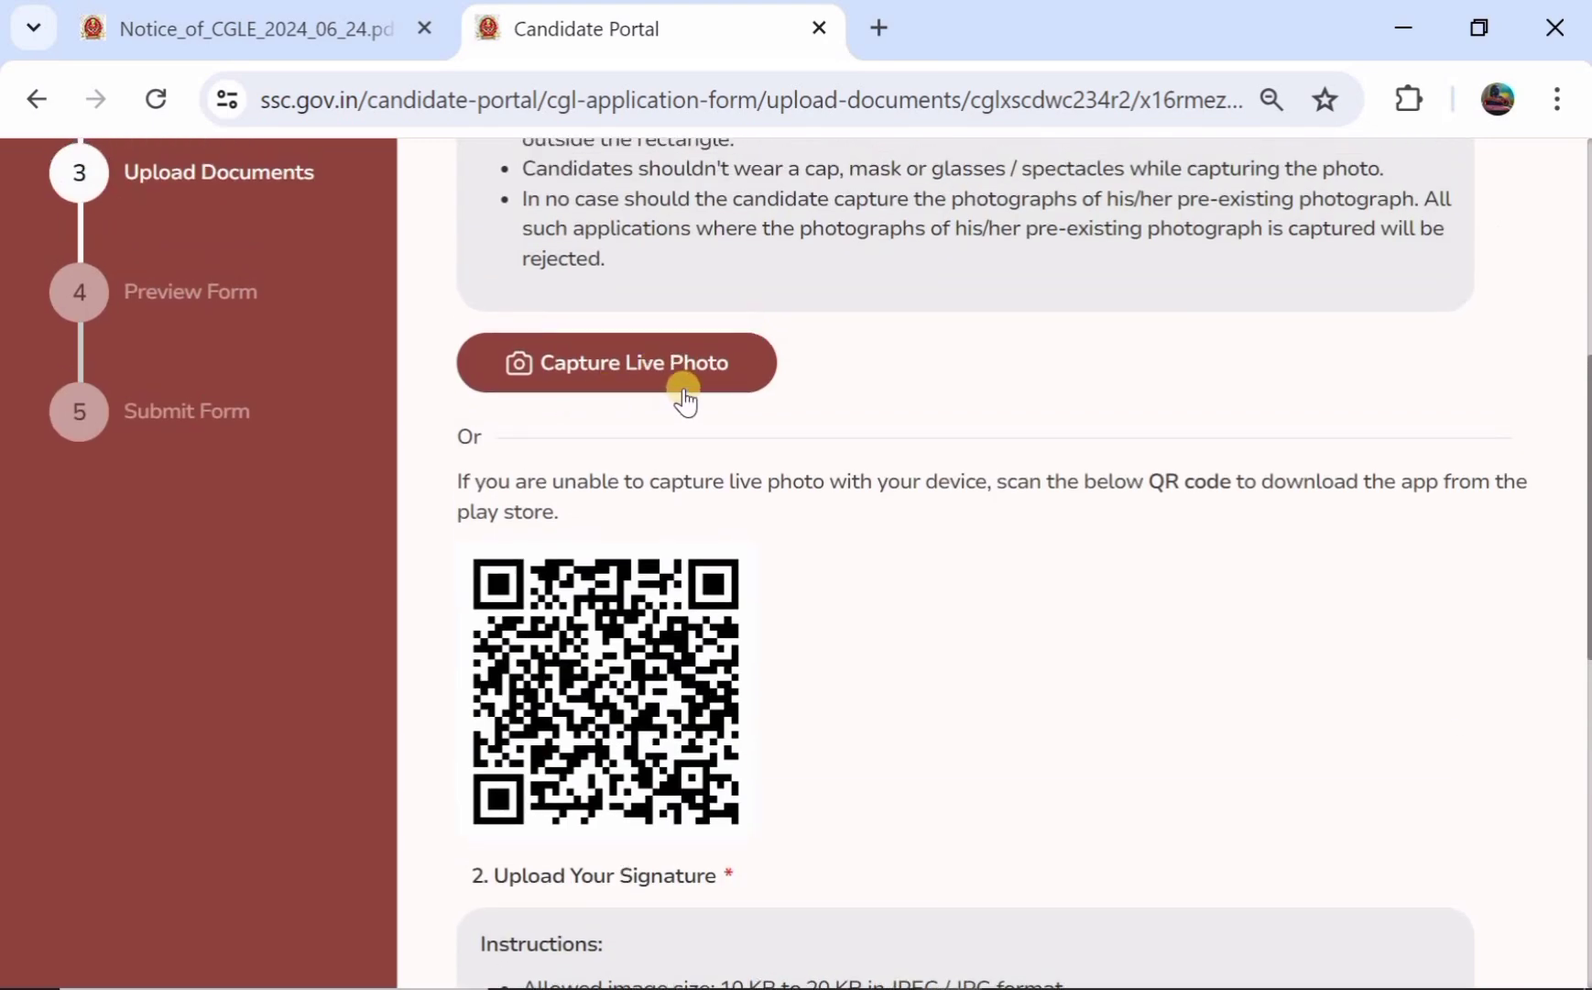
scroll(686, 400, down, 2)
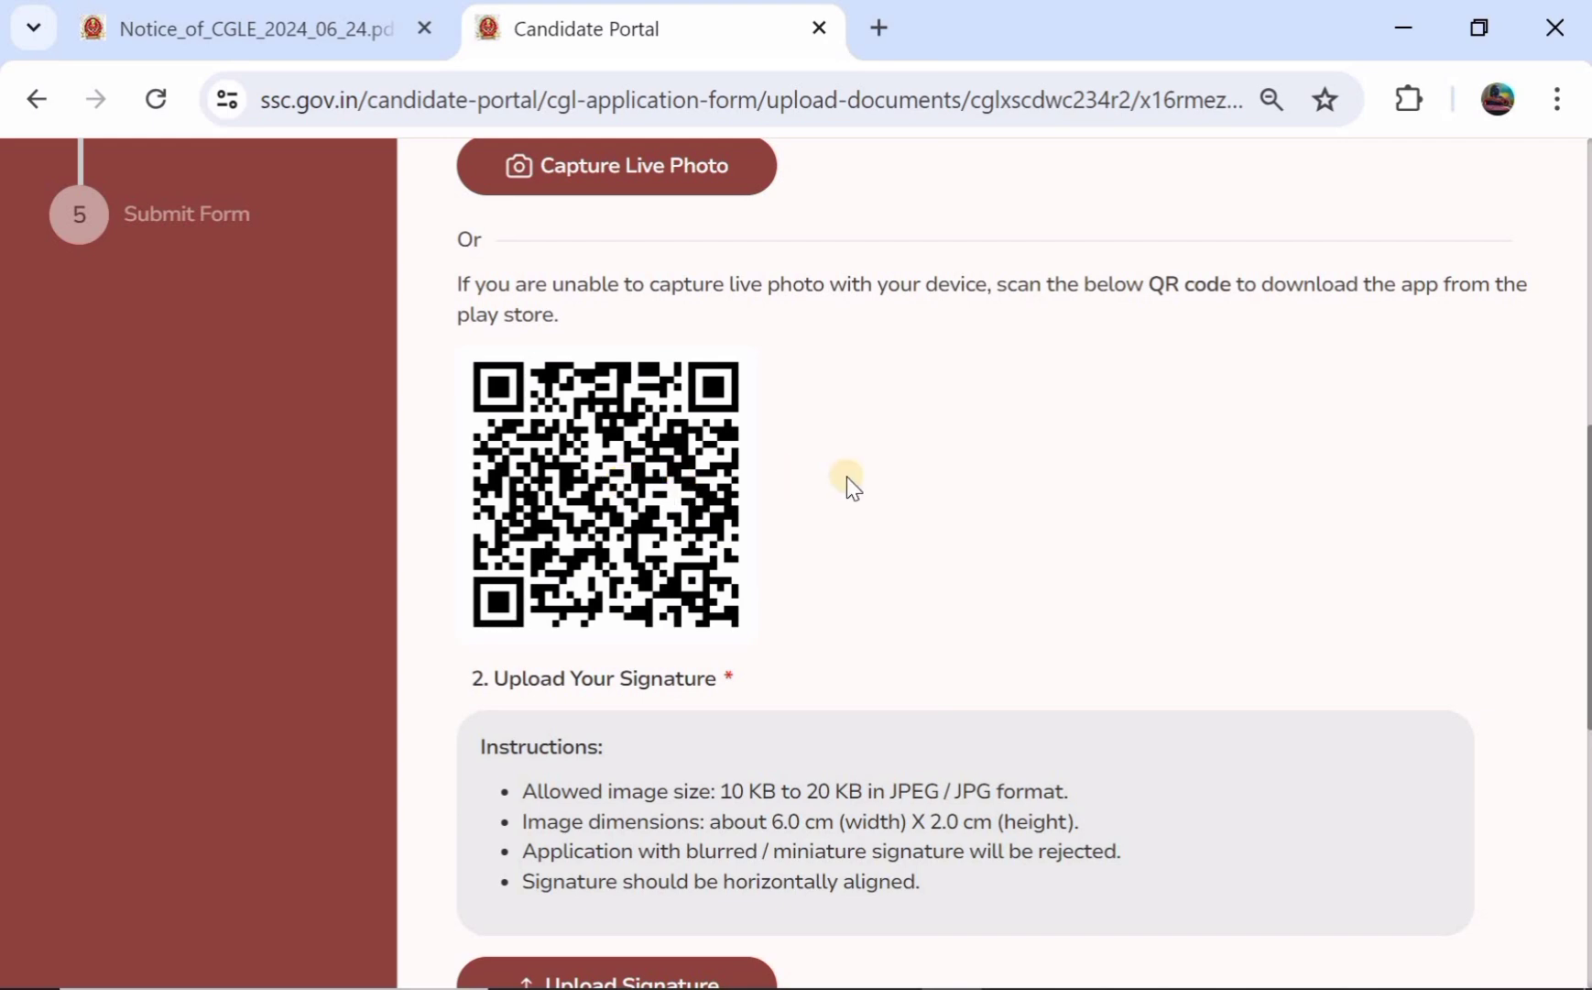
Save the photograph and signature page and continue to the form preview
scroll(848, 477, down, 3)
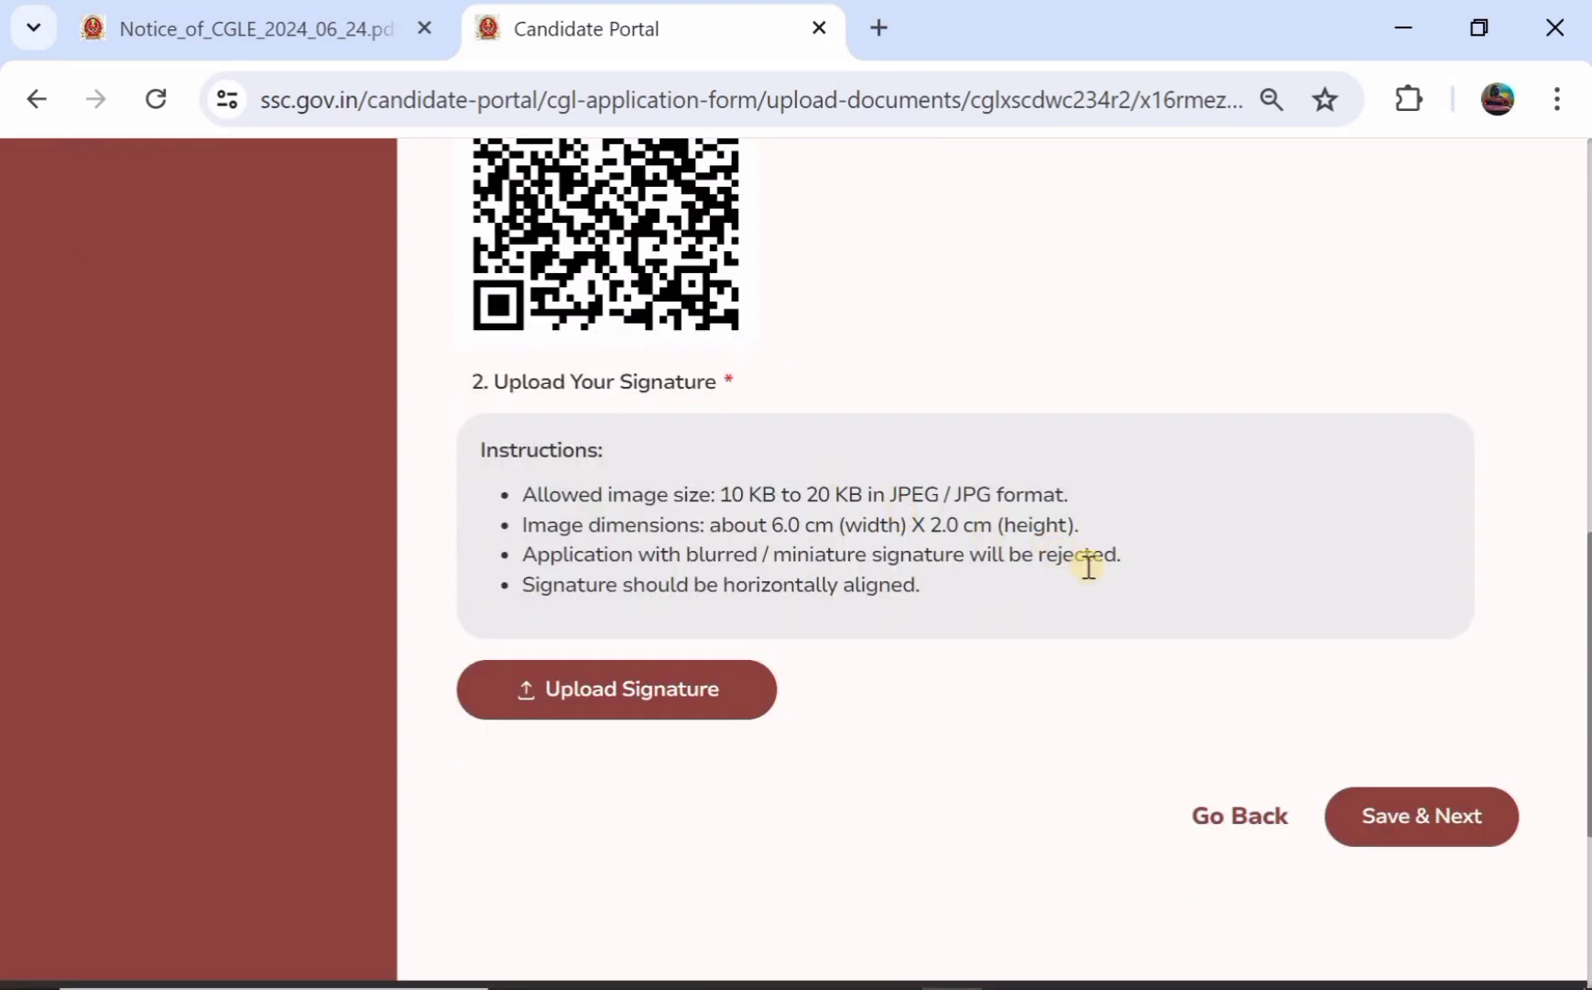
scroll(1088, 565, down, 1)
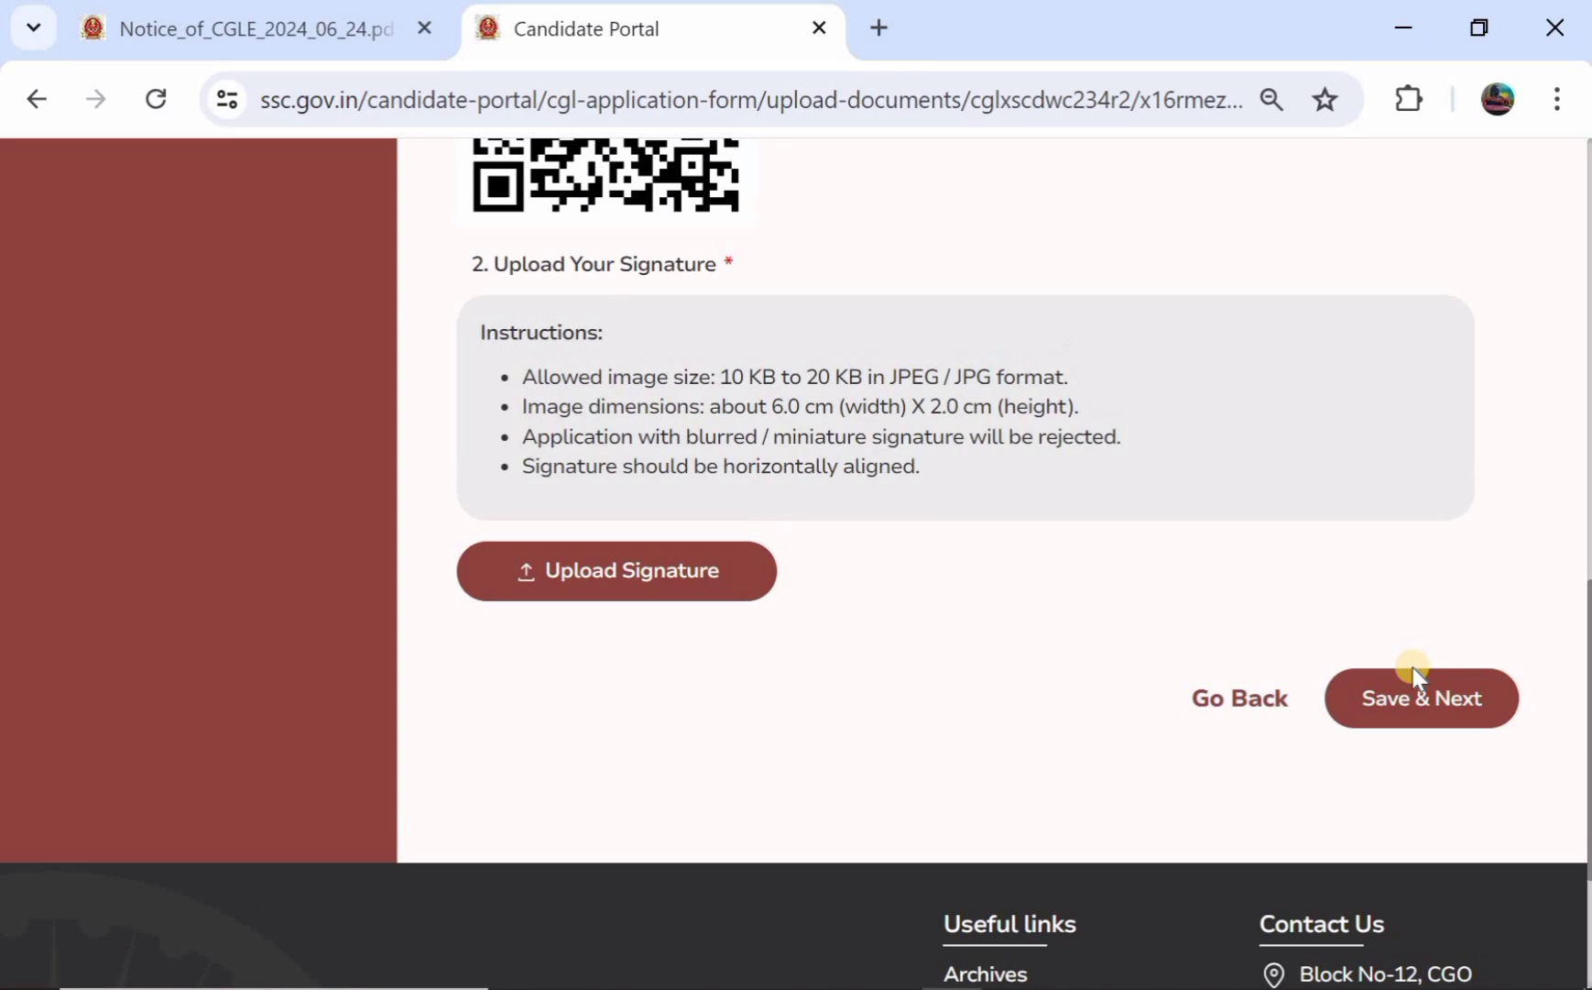
click(1413, 678)
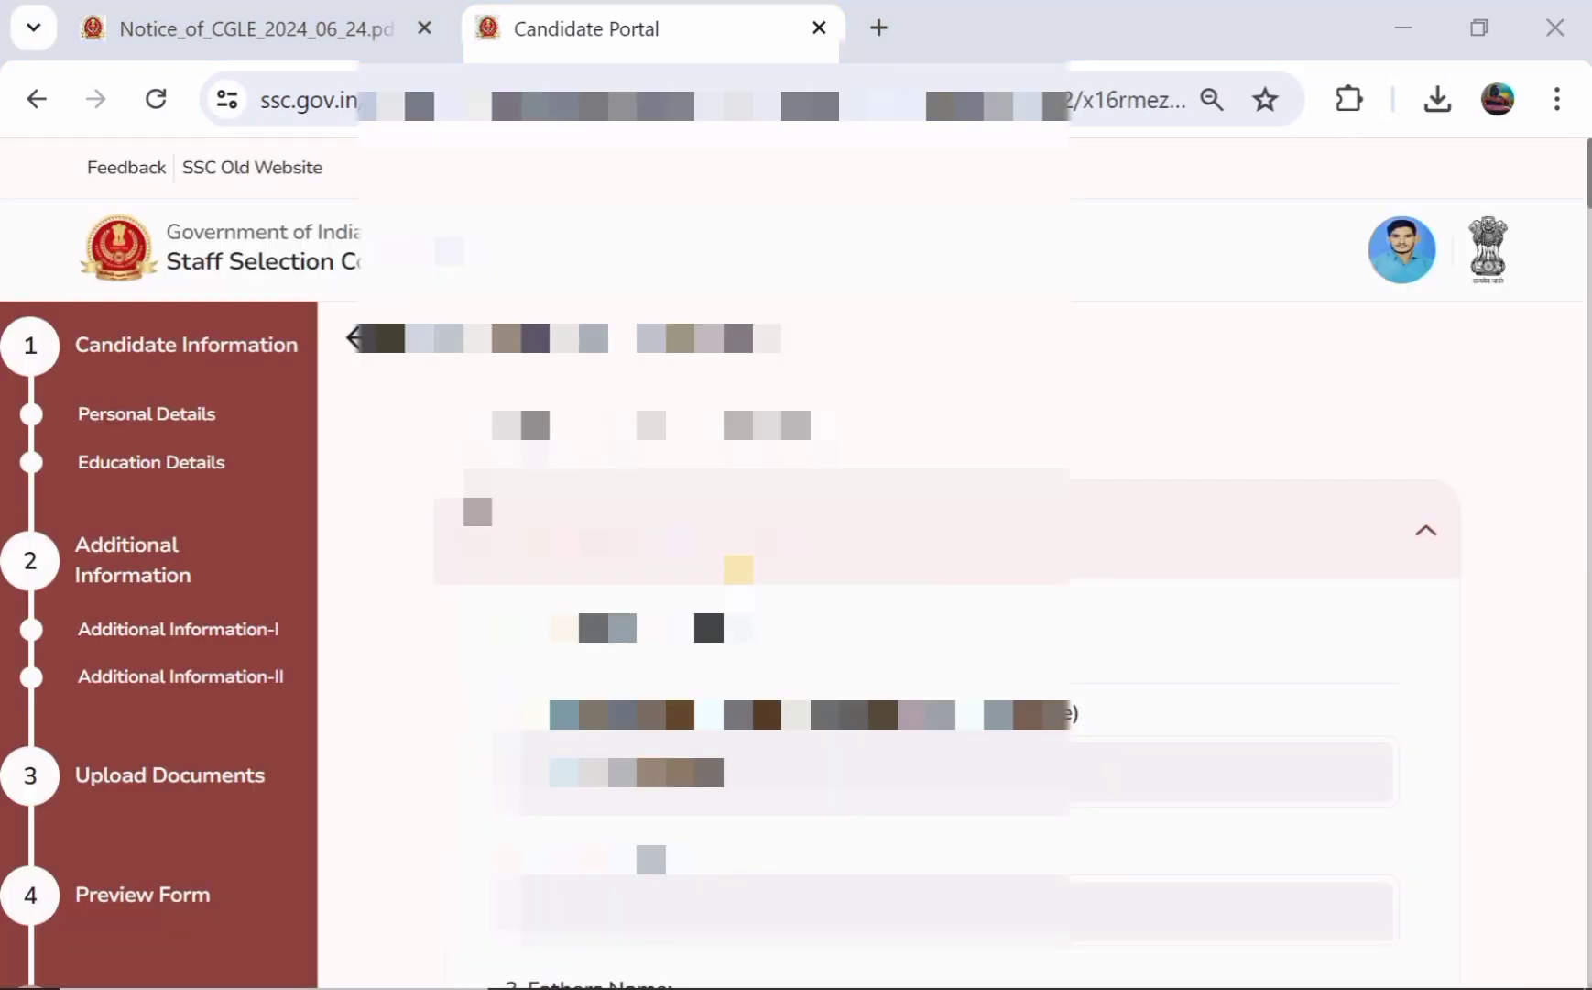
Examine the completed application in the form preview, from the personal details through to the photograph and signature
scroll(708, 540, down, 8)
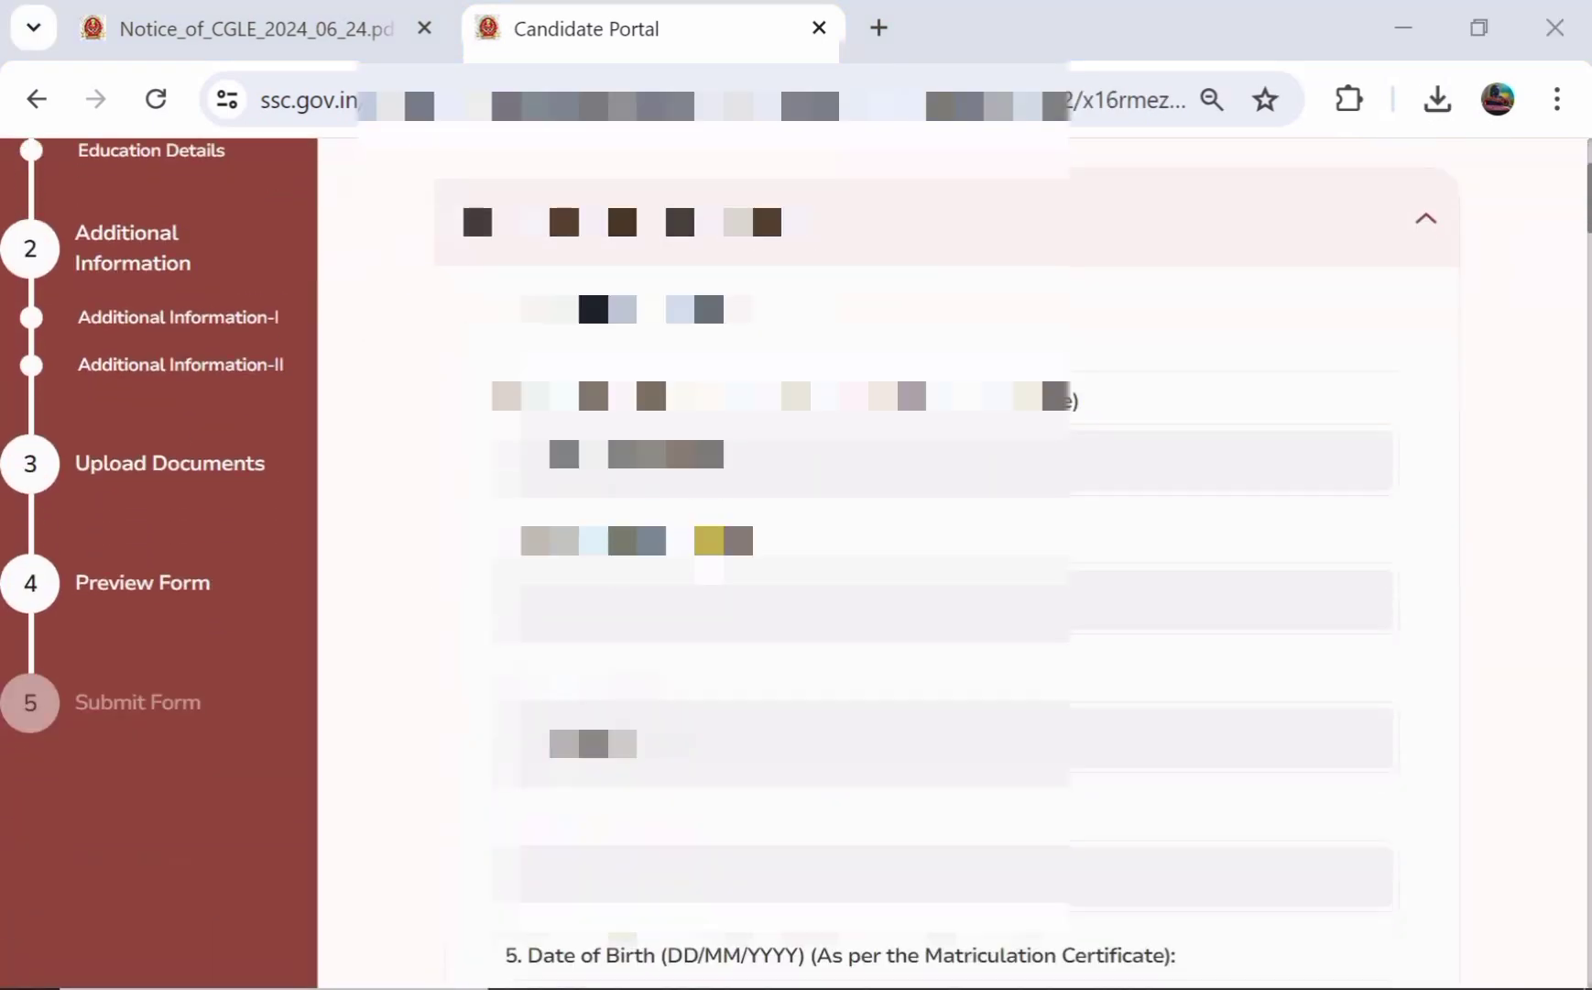
scroll(708, 540, down, 10)
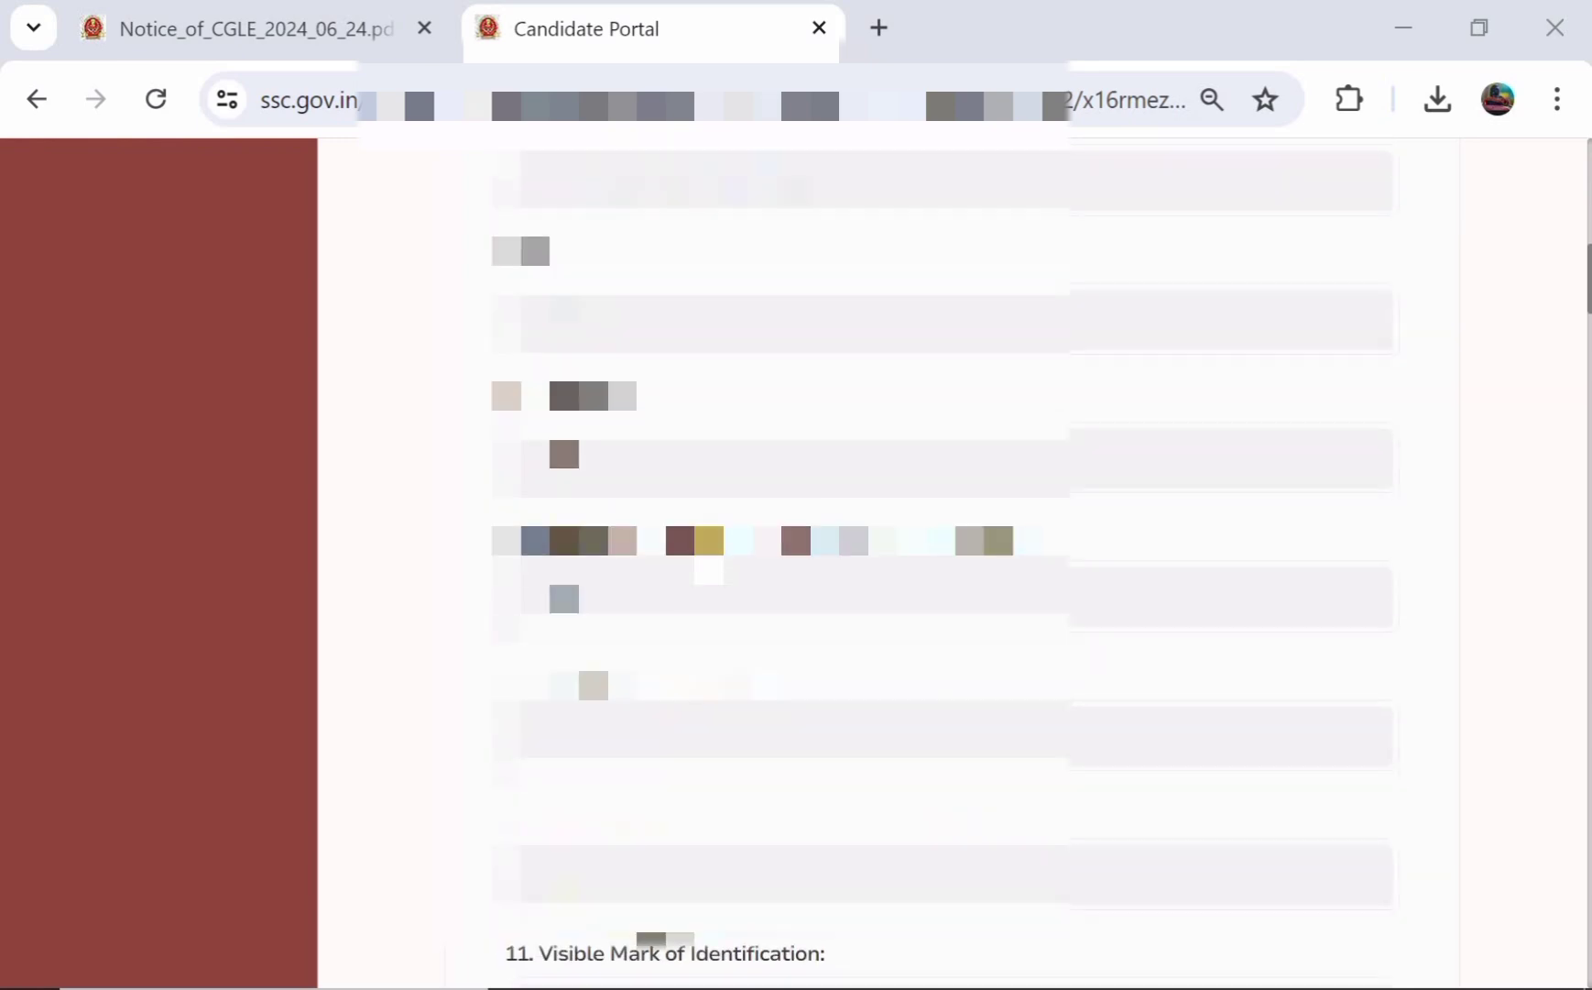
scroll(708, 539, down, 12)
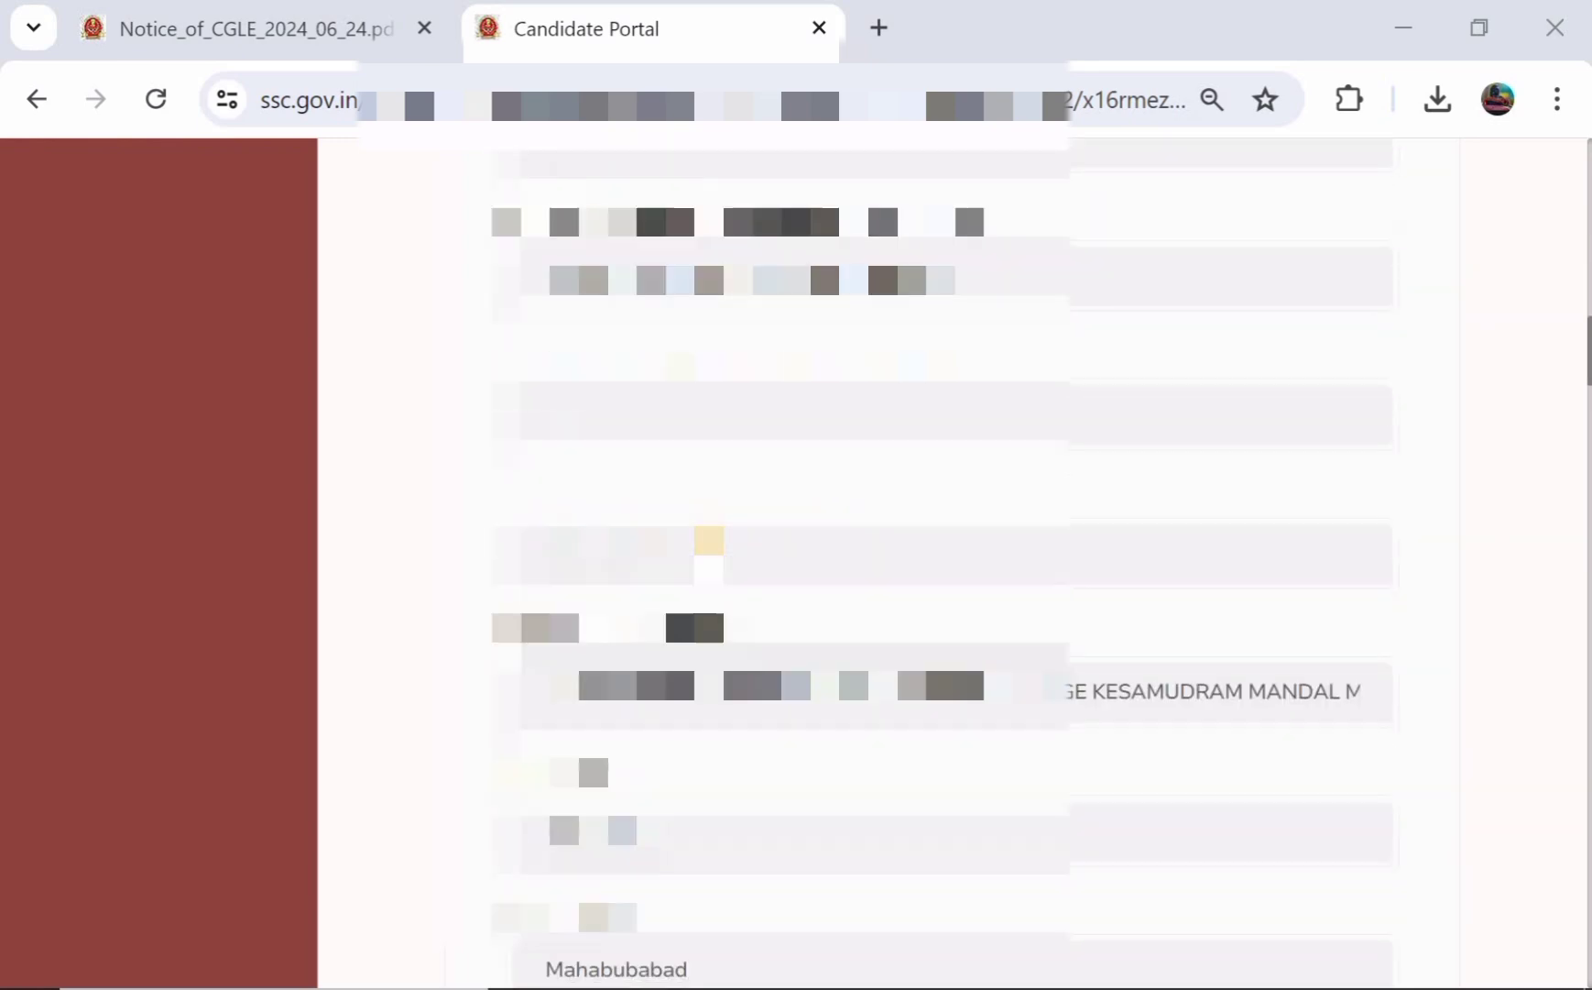
scroll(708, 540, down, 15)
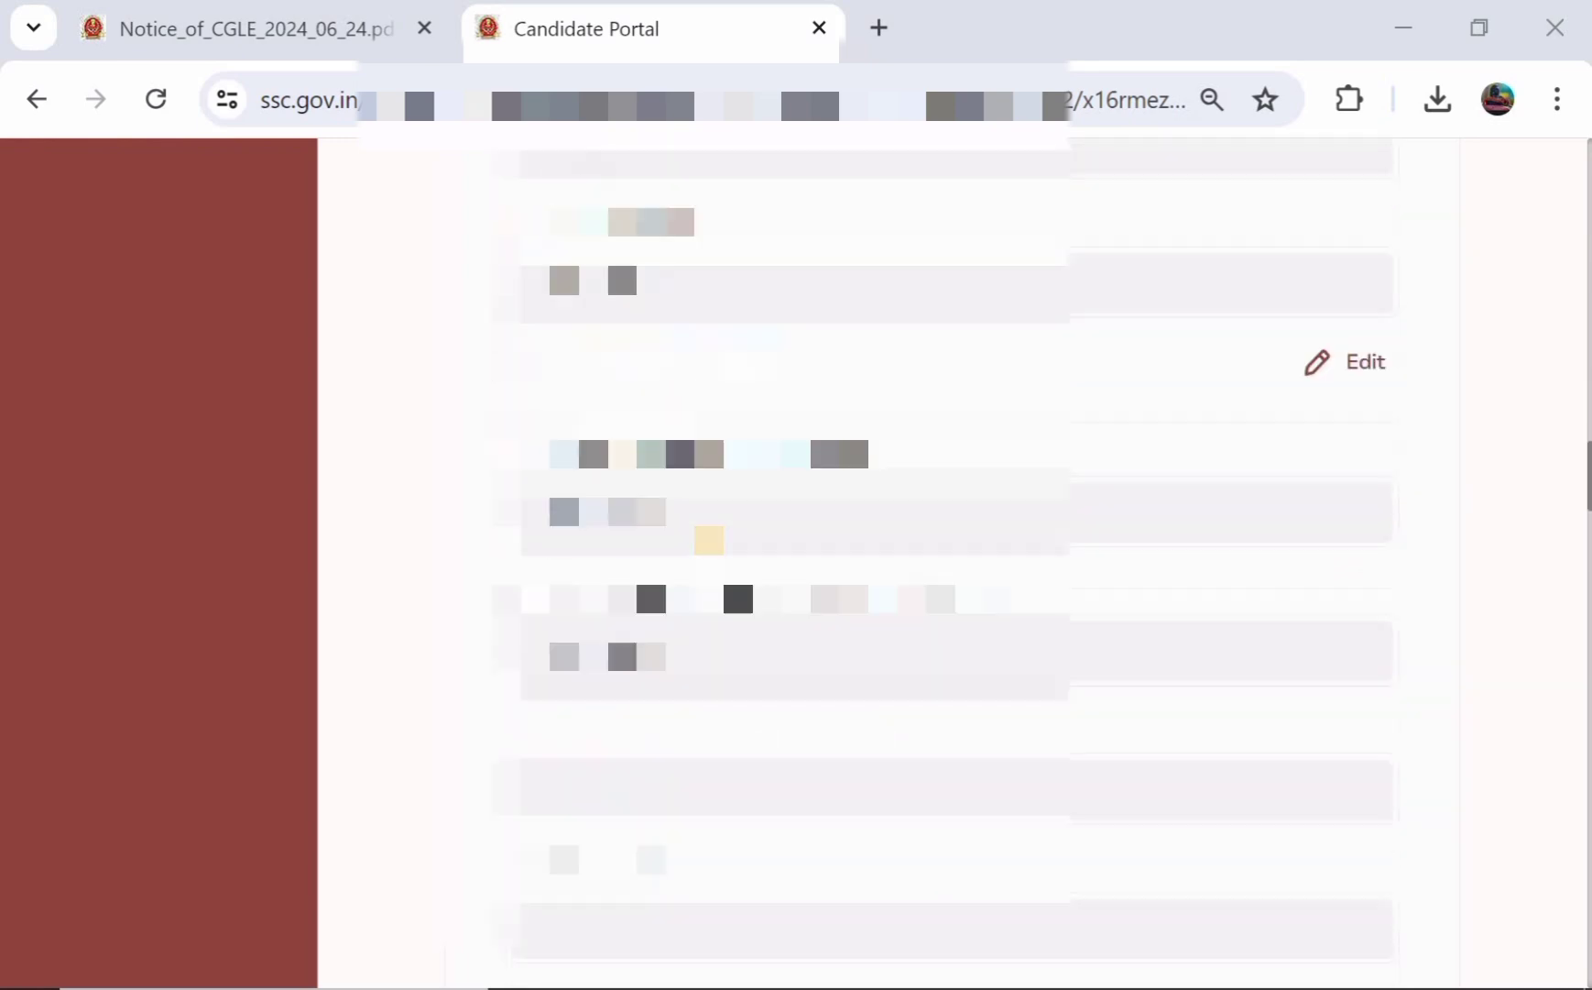
scroll(708, 539, down, 15)
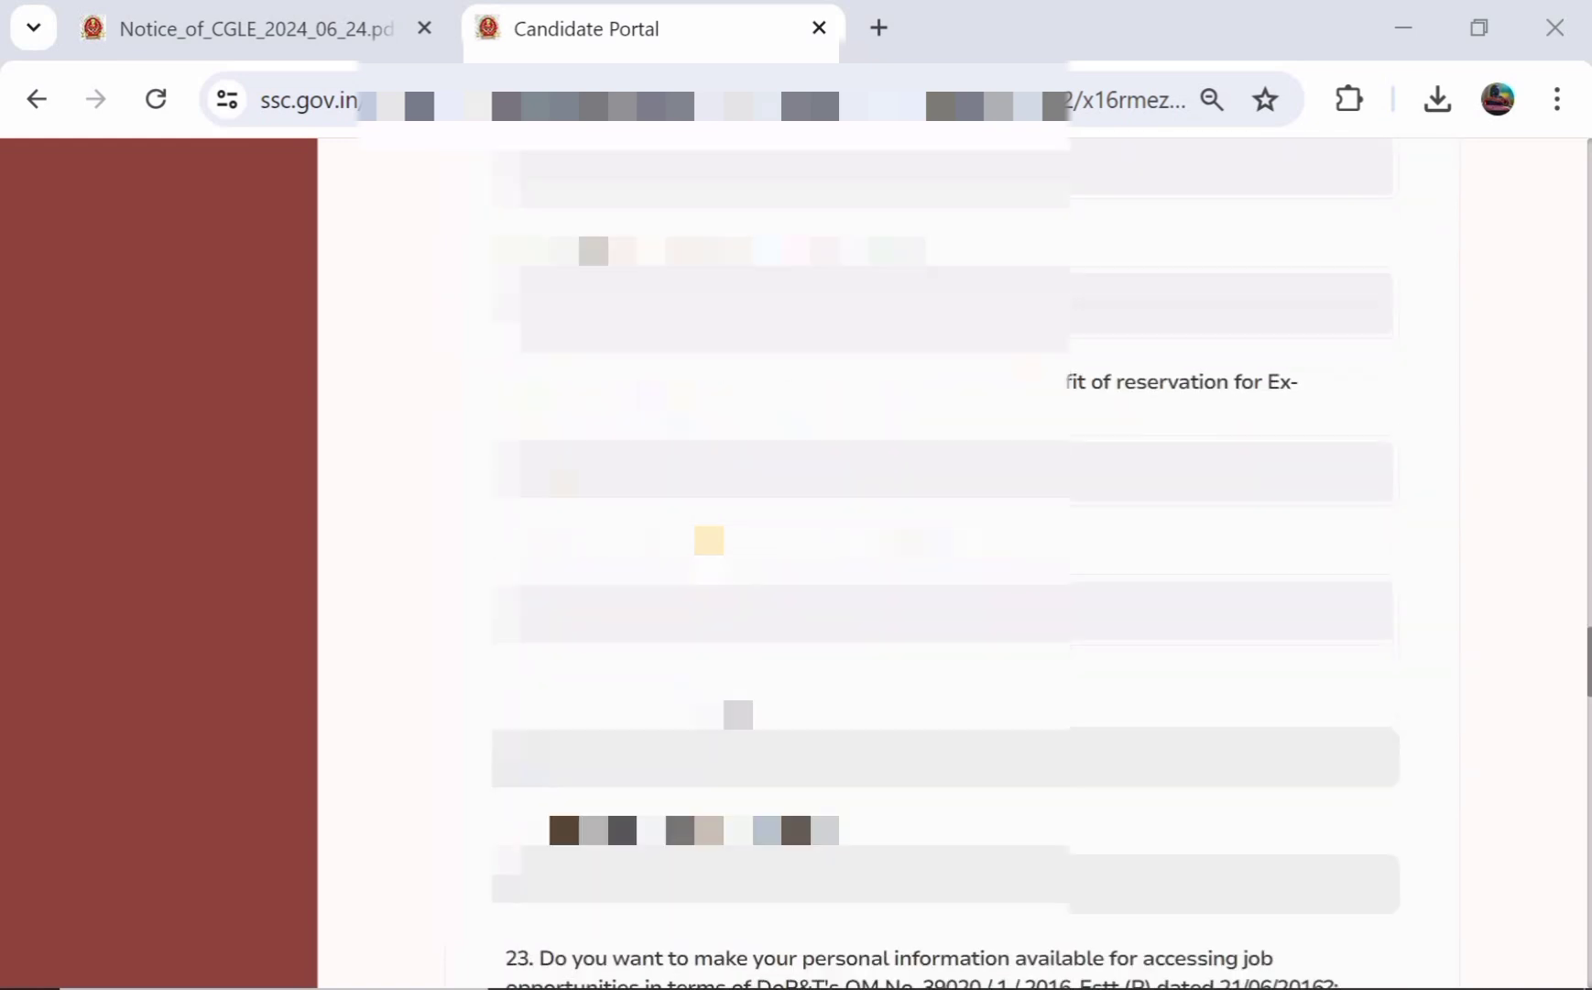
scroll(709, 539, up, 15)
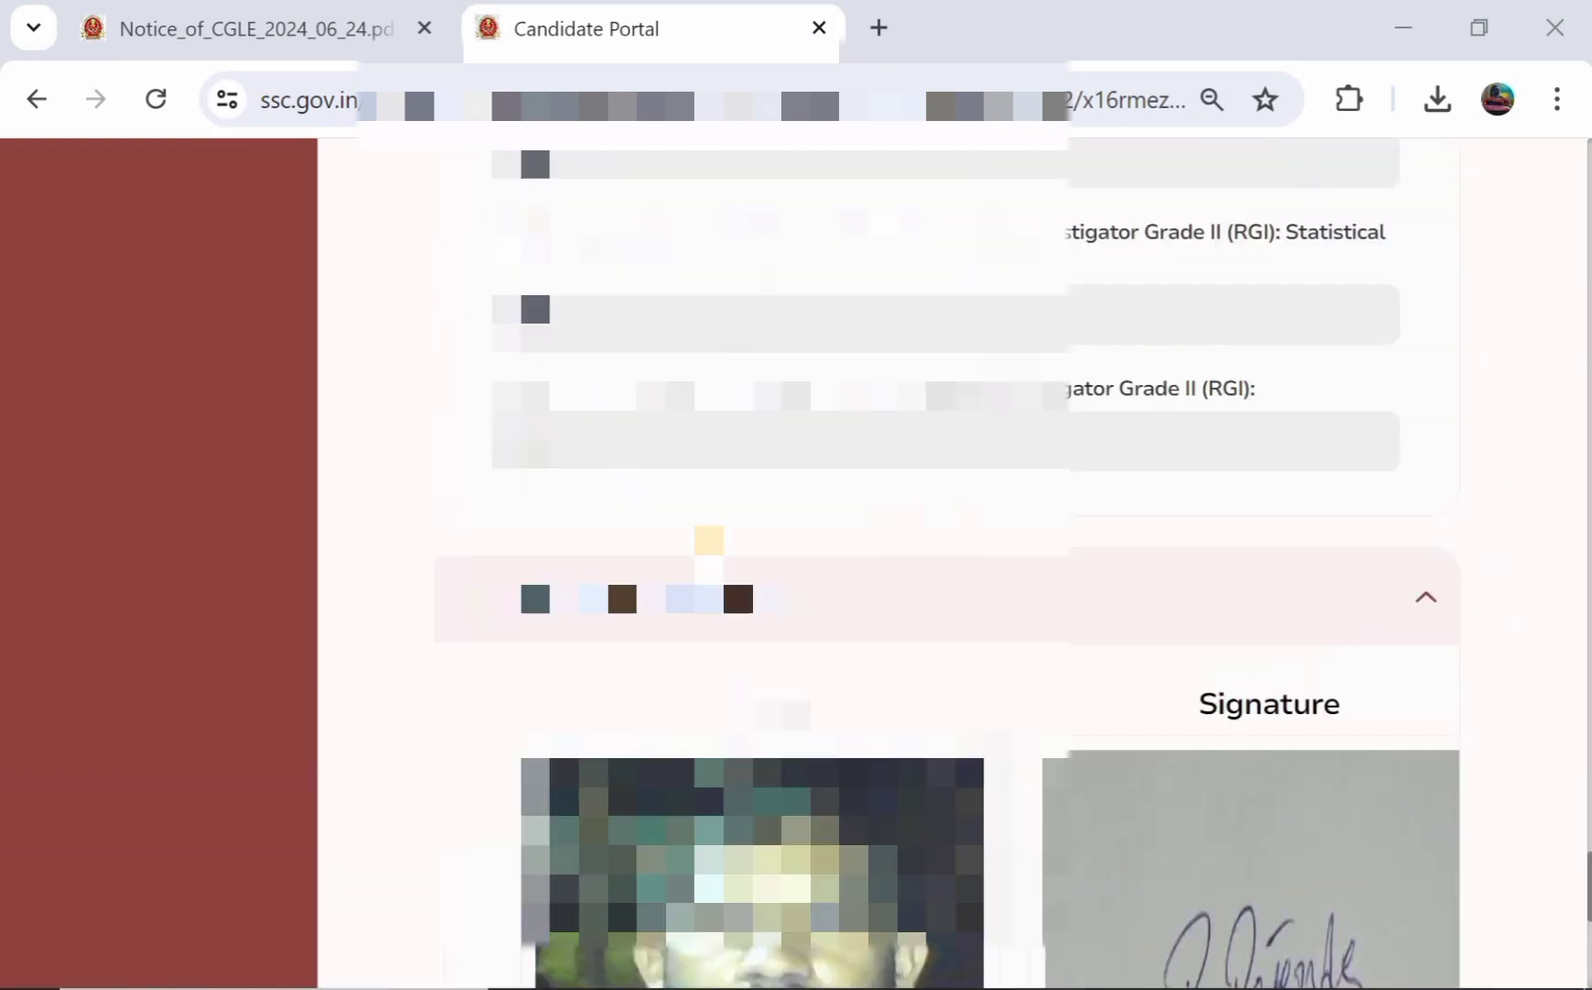
scroll(708, 539, down, 1)
scroll(708, 539, down, 10)
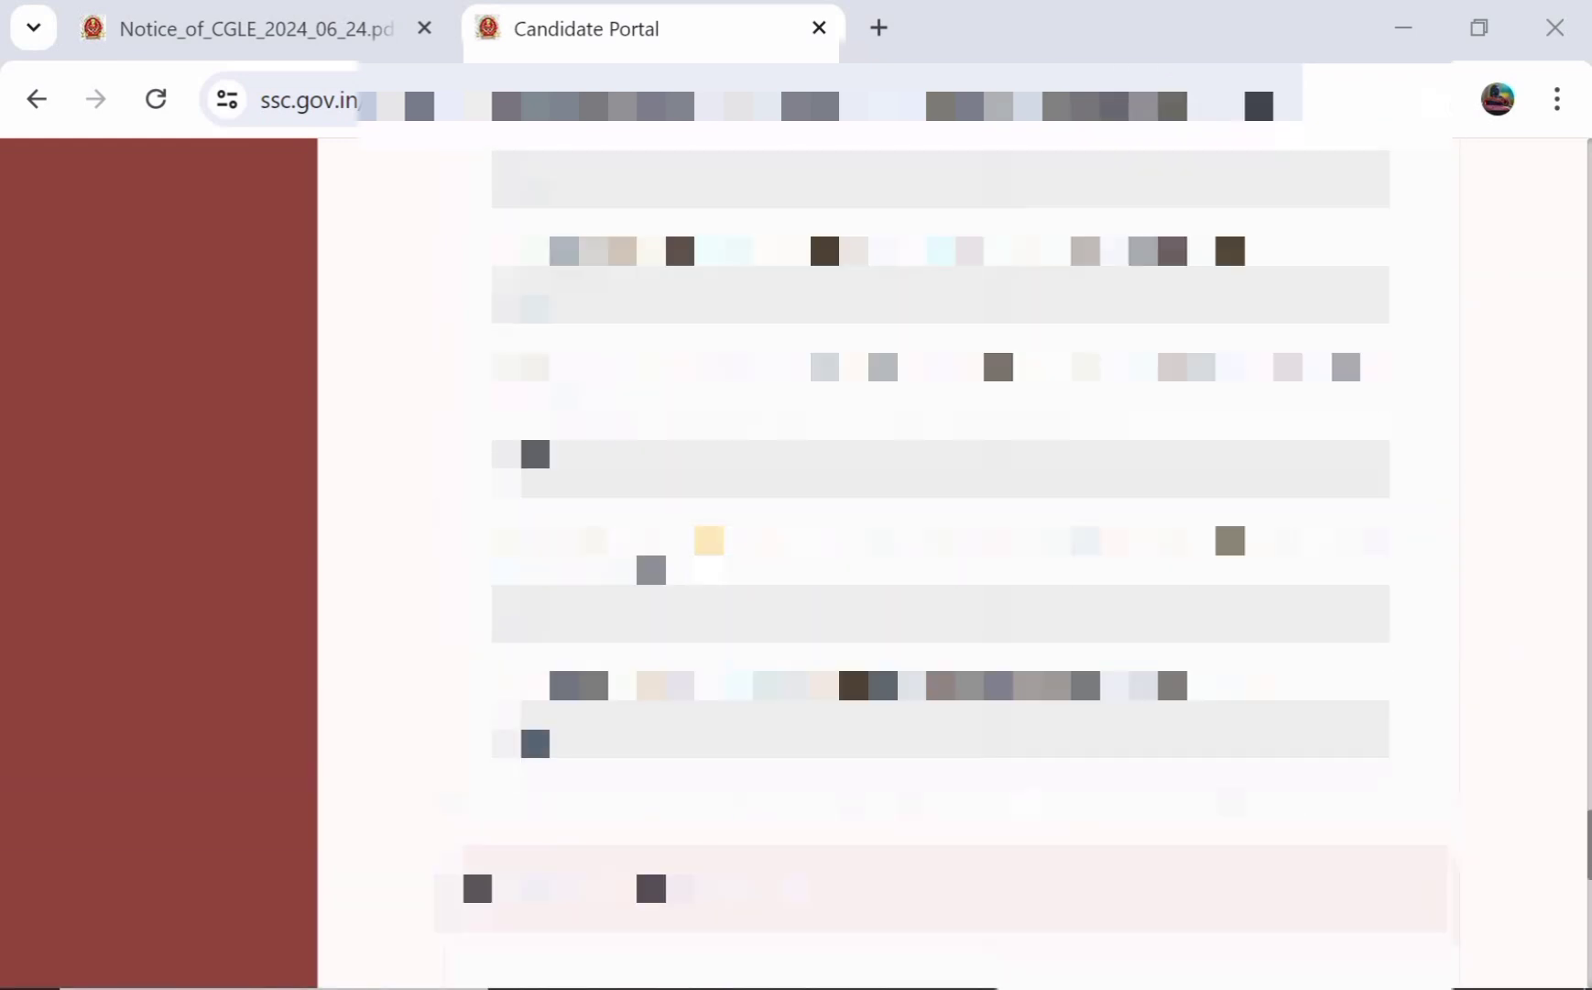
Finish checking the photograph and signature in the form preview, and continue to the declaration
scroll(708, 539, up, 10)
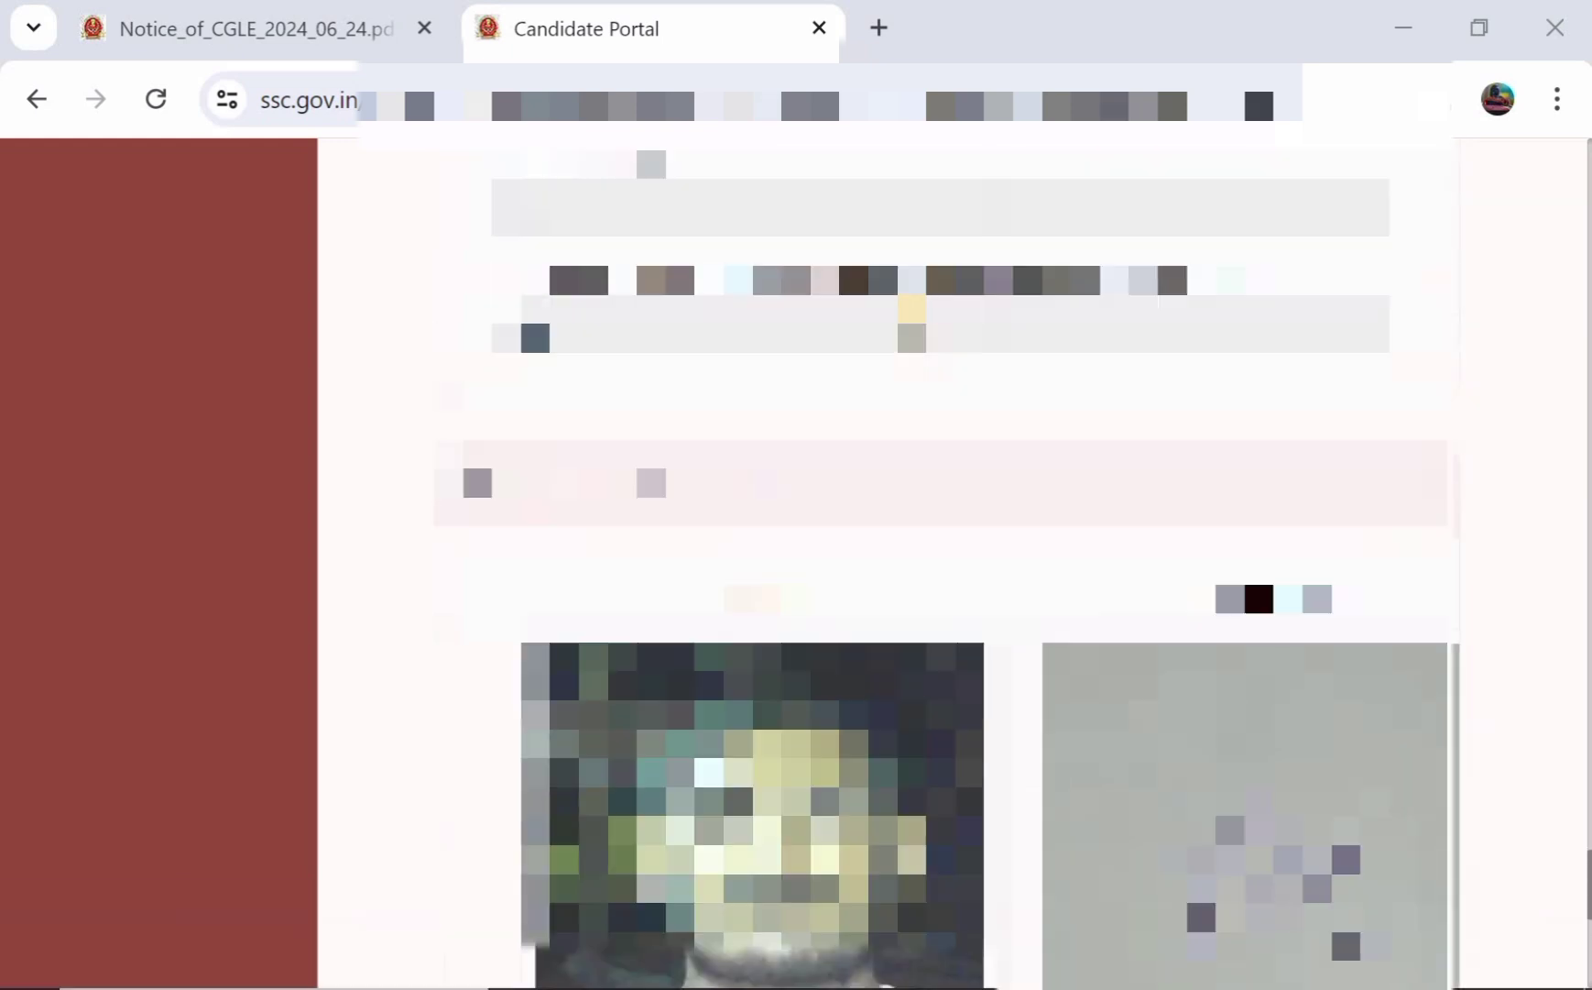
scroll(708, 540, down, 9)
scroll(953, 540, down, 2)
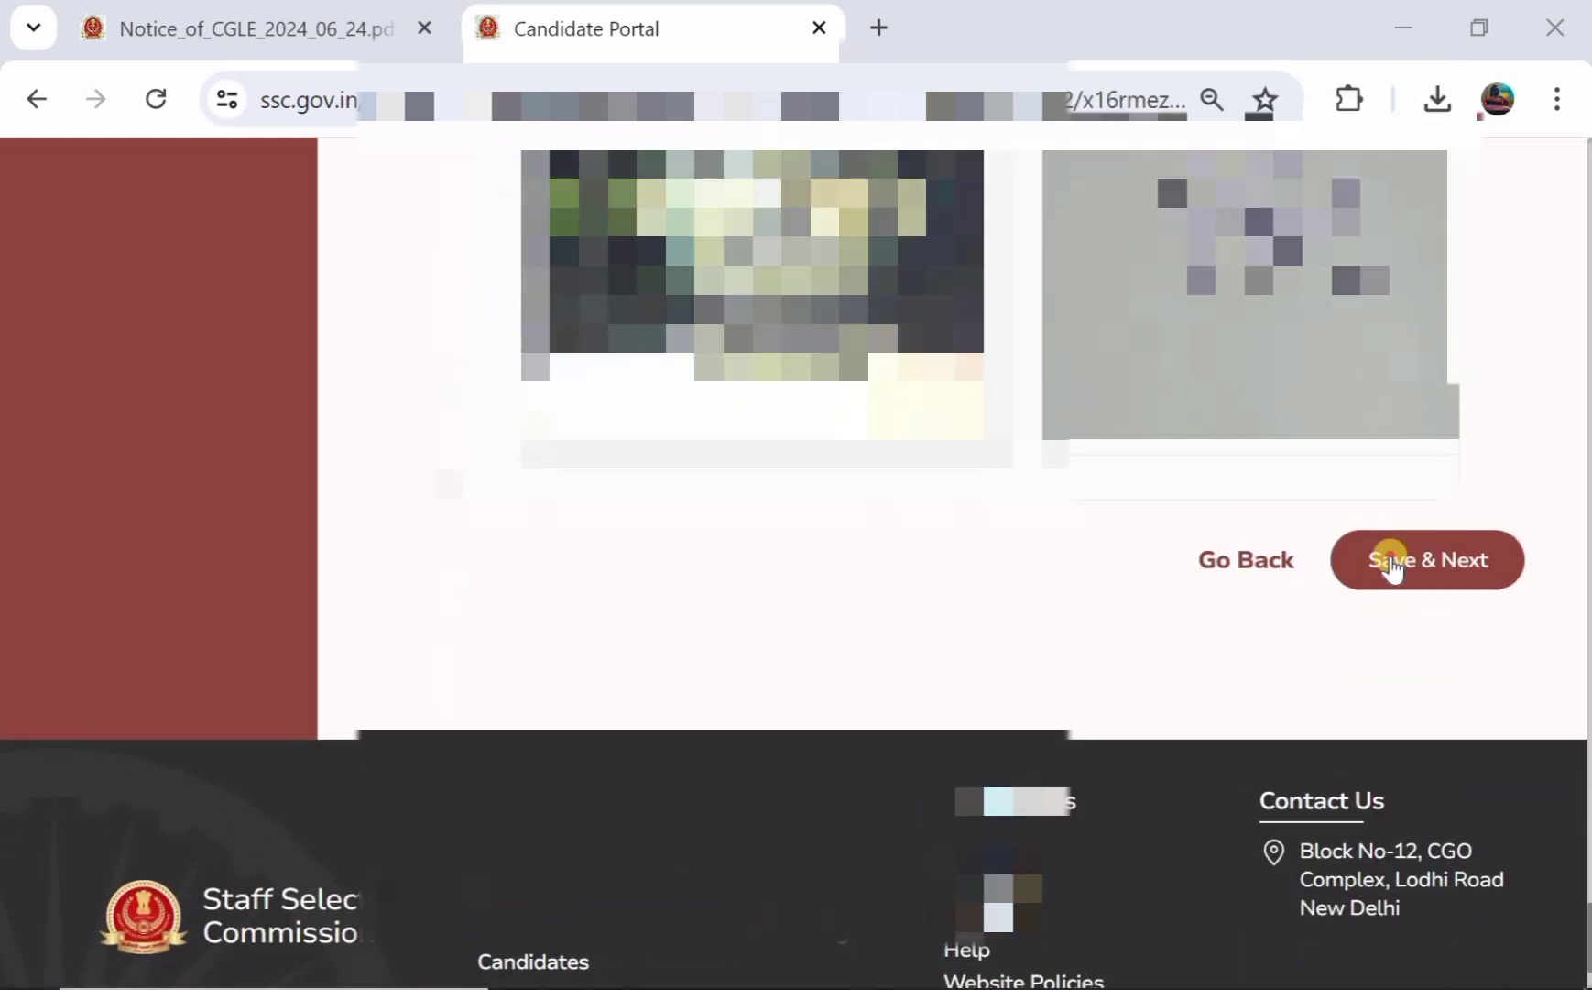
click(1391, 561)
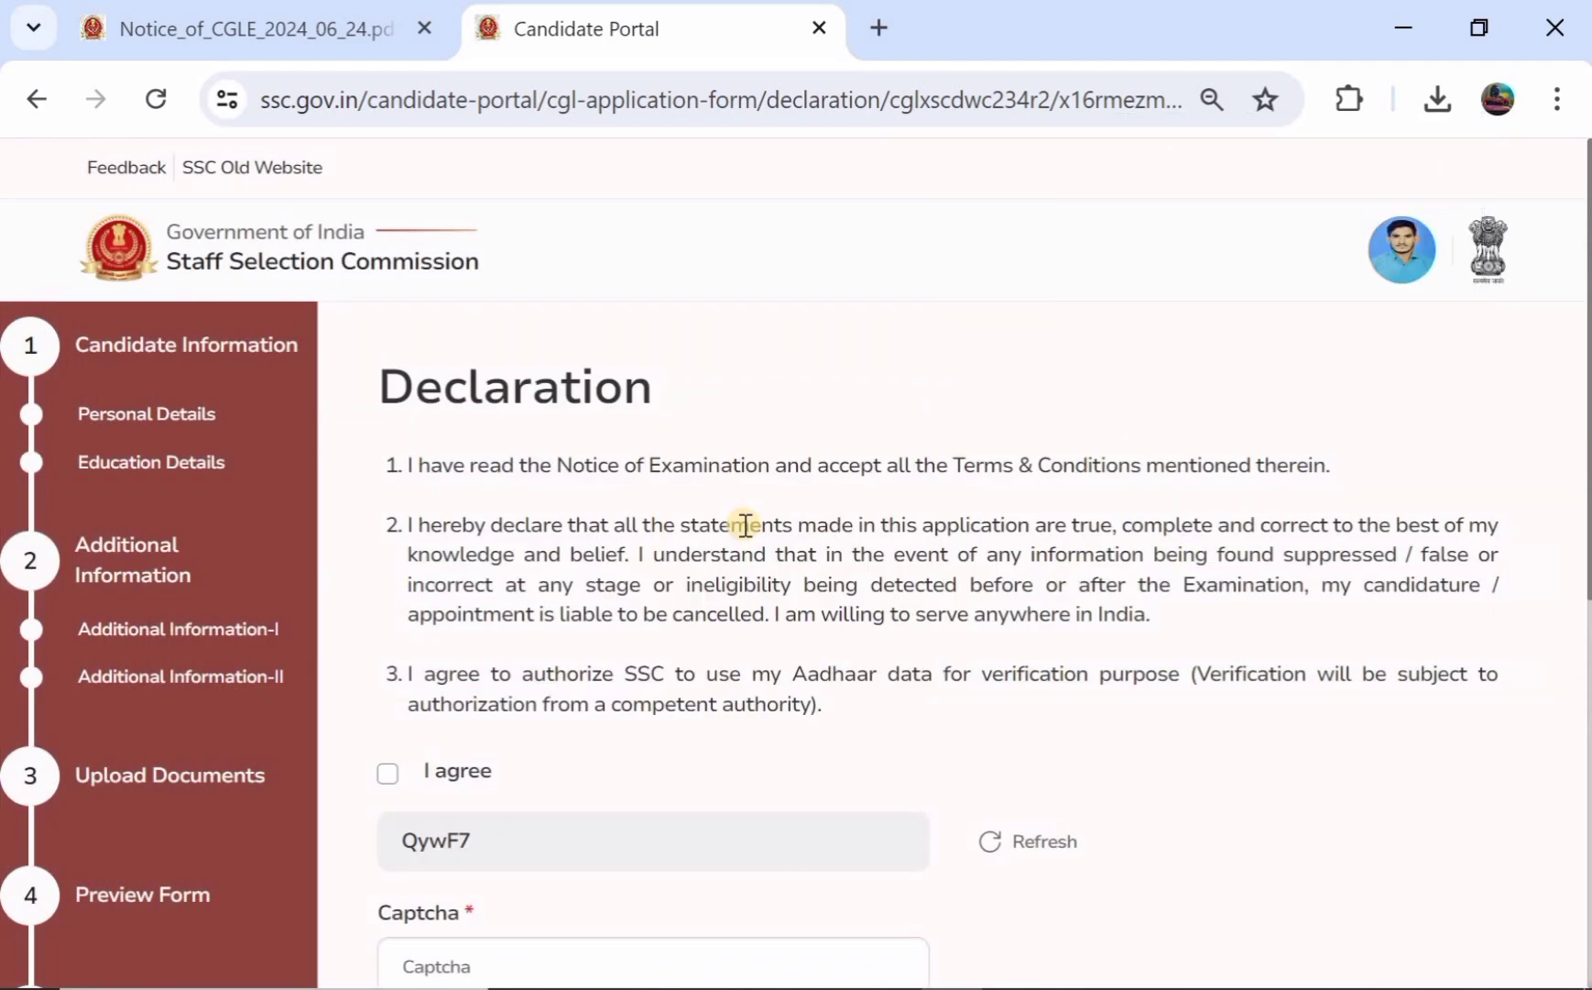
Agree to the declaration, enter the displayed captcha code and submit the application form
scroll(745, 524, down, 3)
click(389, 534)
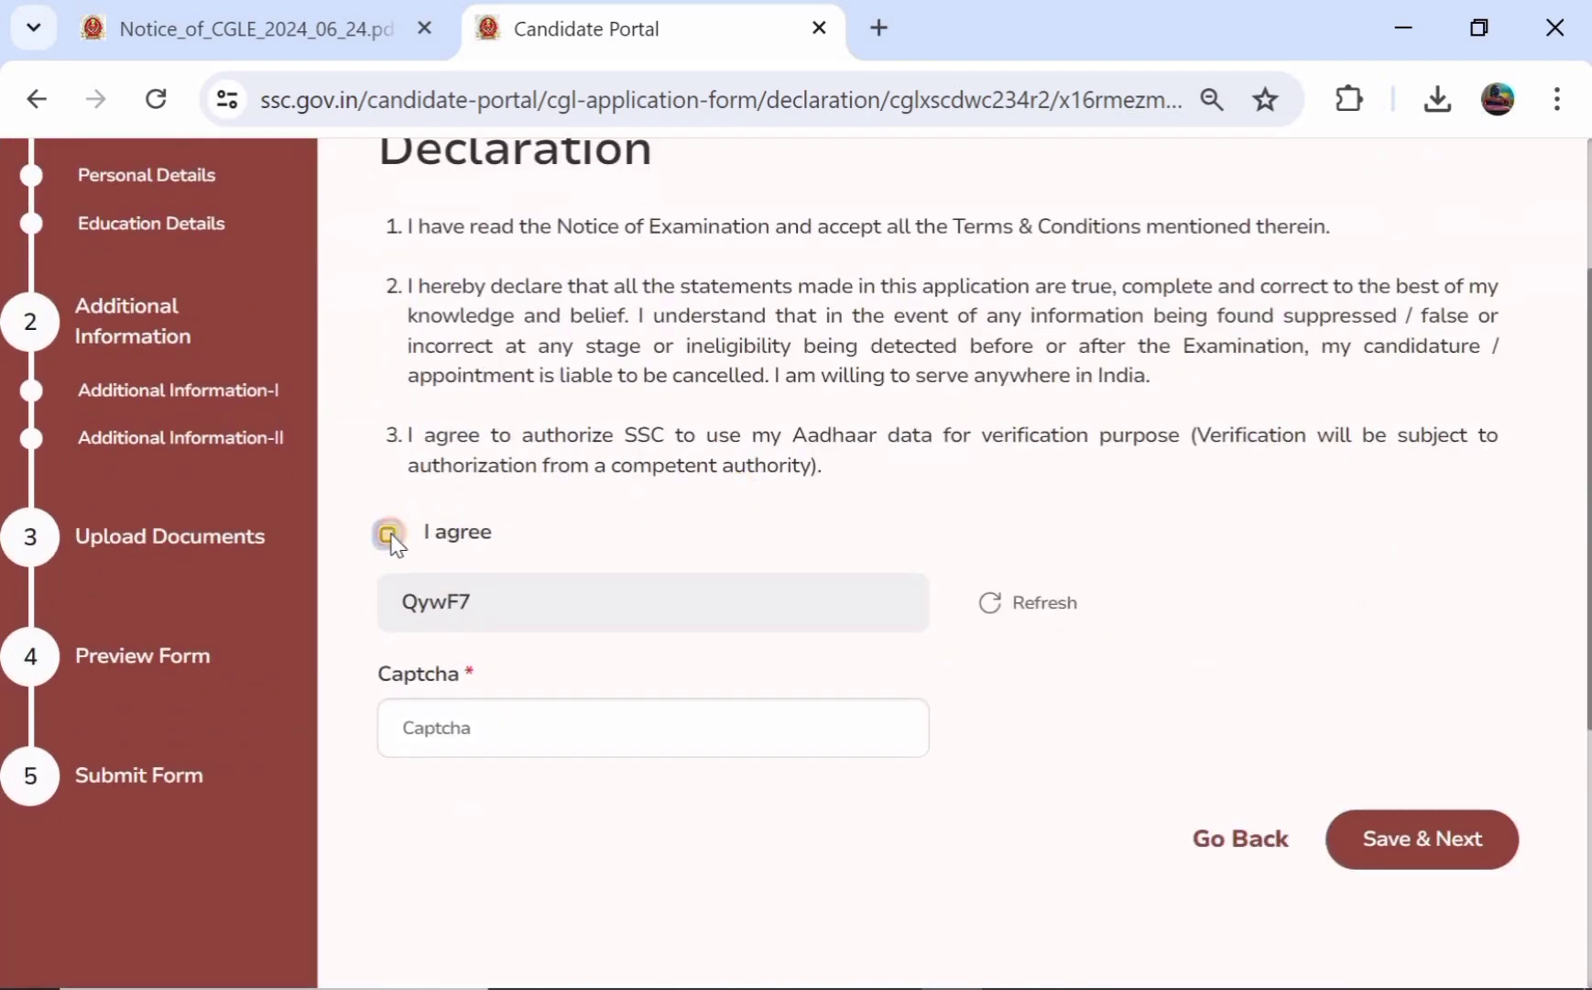
scroll(392, 536, down, 2)
click(458, 542)
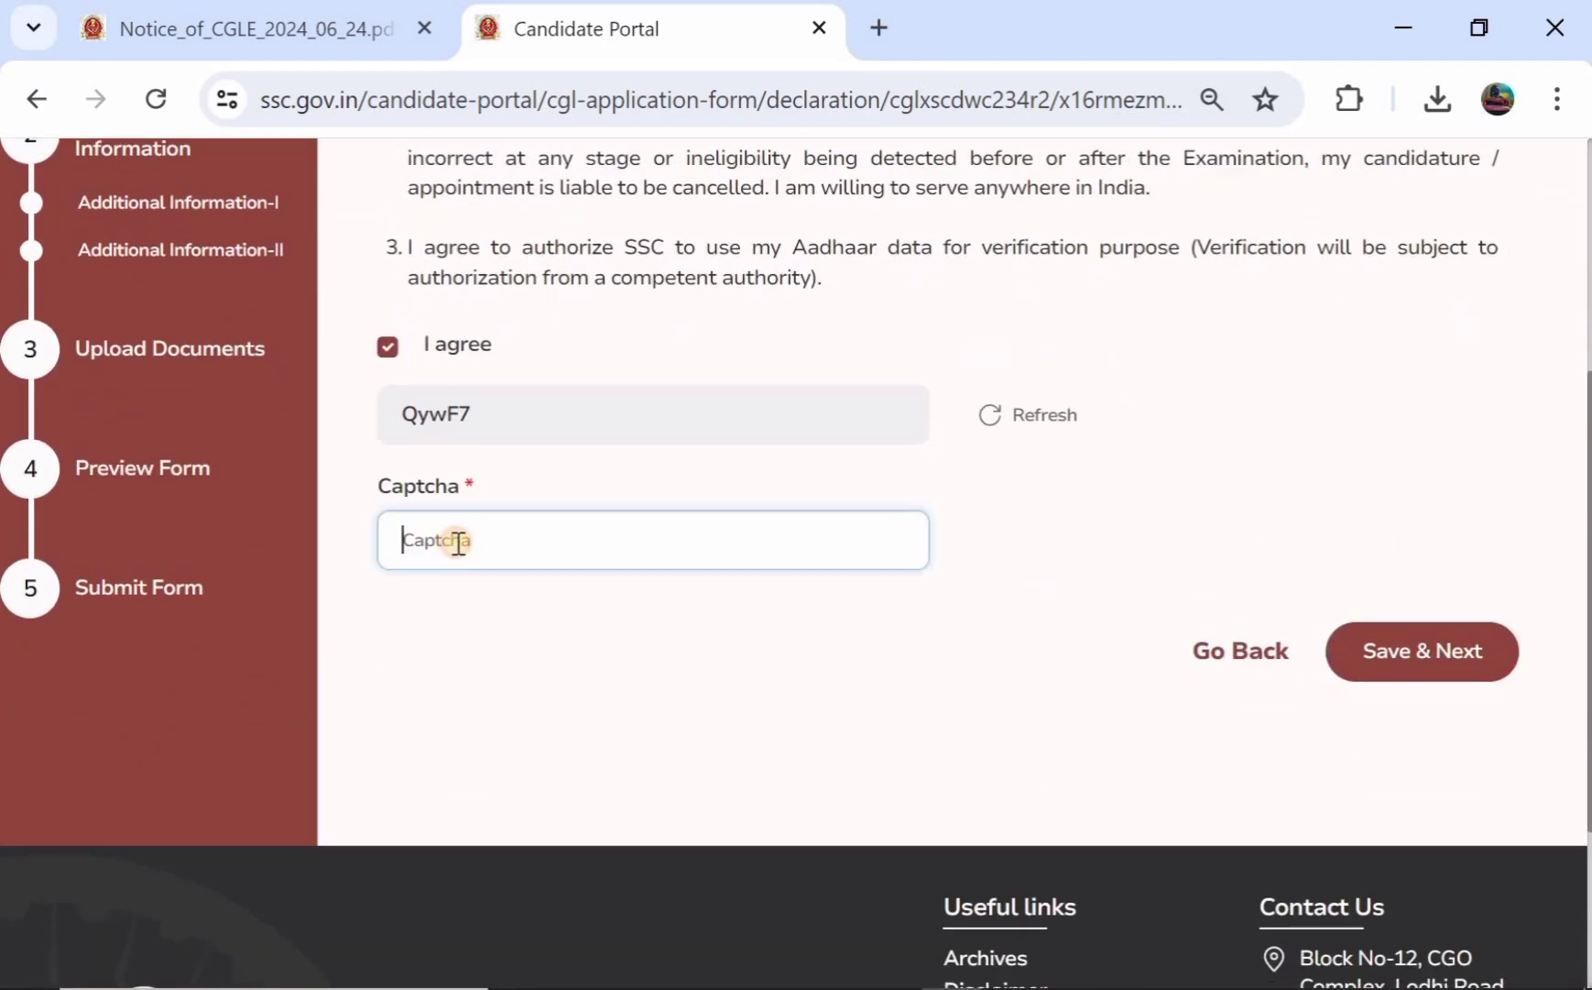
text(Qy)
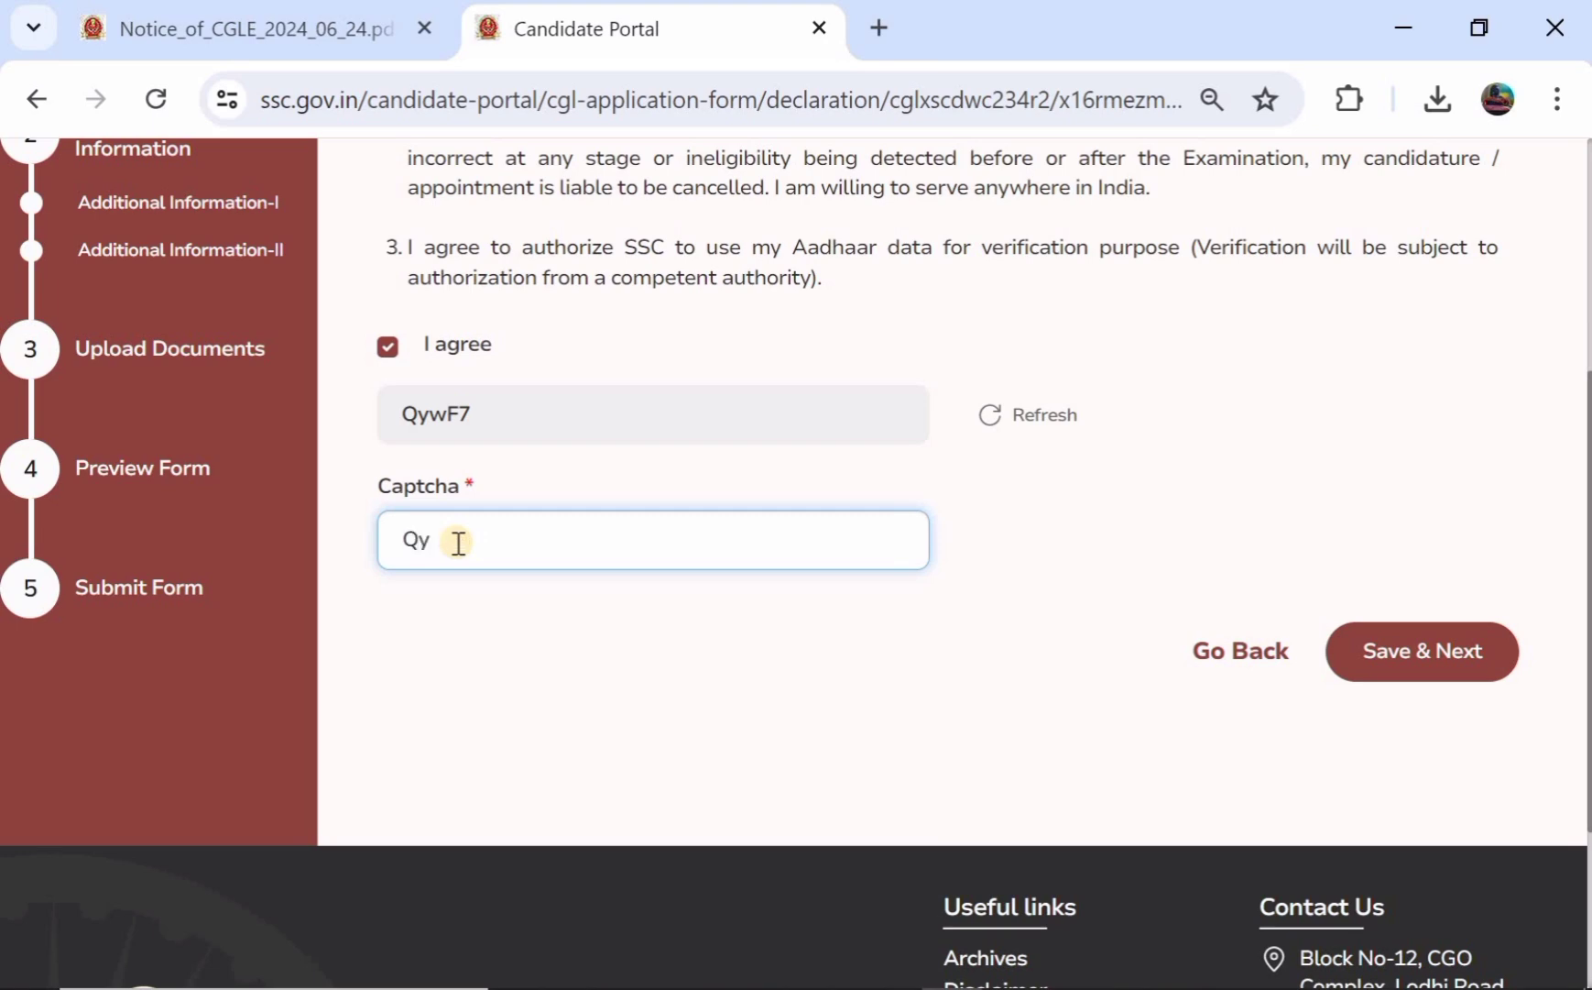
text(wF7)
click(1446, 652)
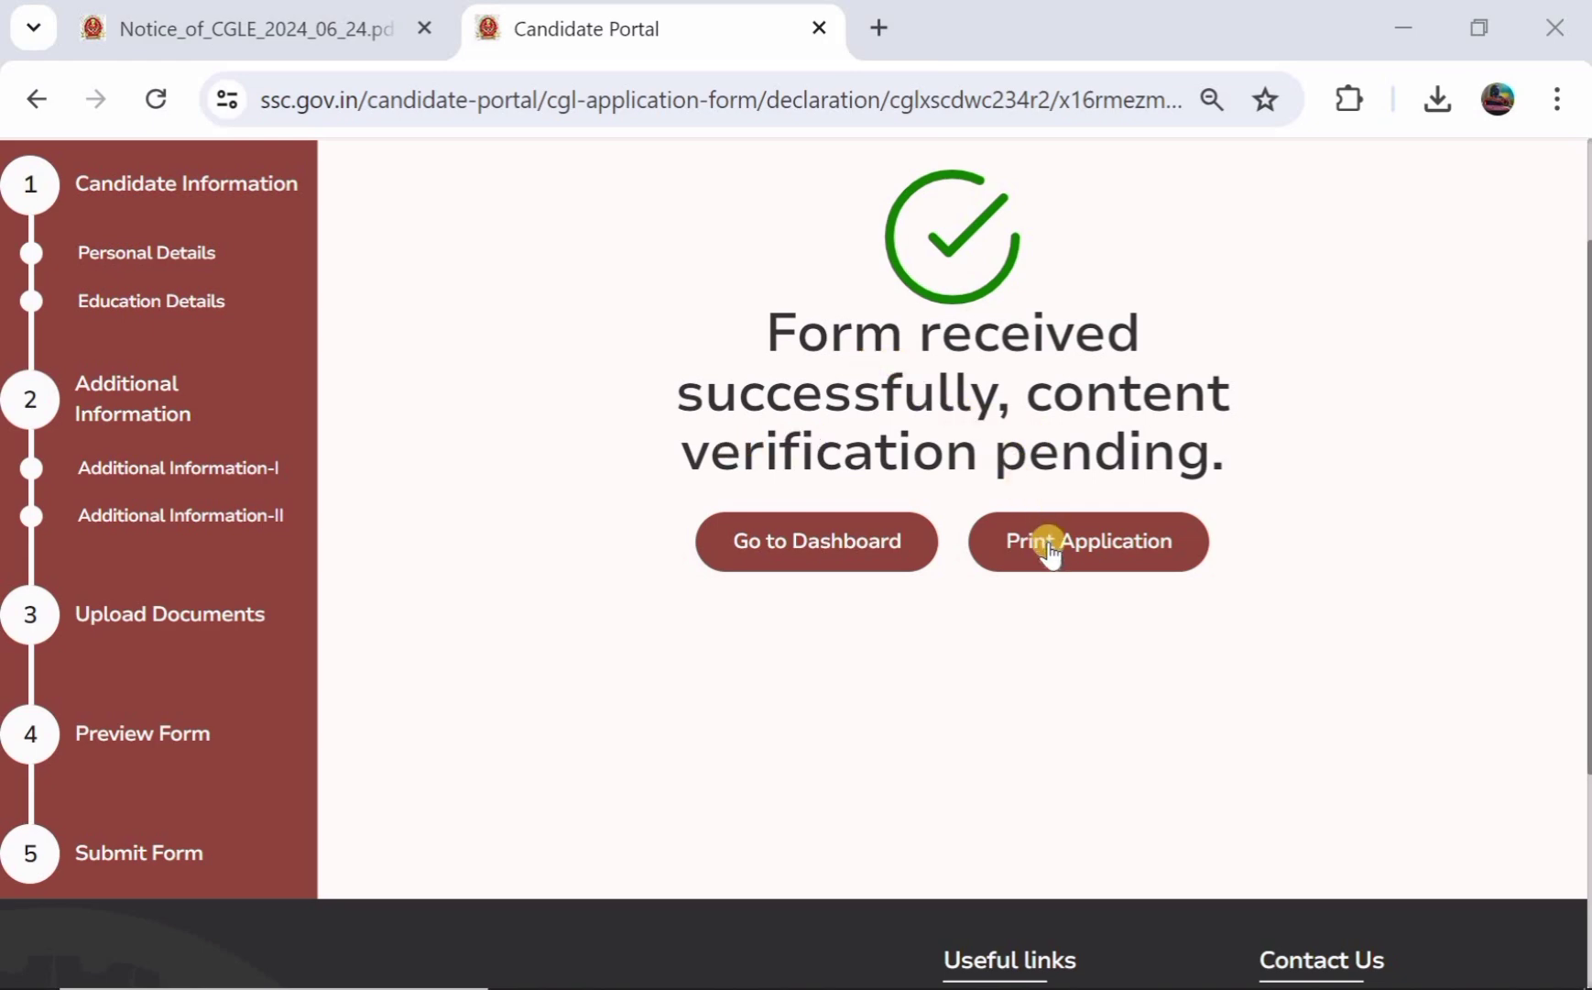
Return to the candidate dashboard and review the Combined Graduate Level Examination 2024 entry among the candidate's own applications
click(815, 552)
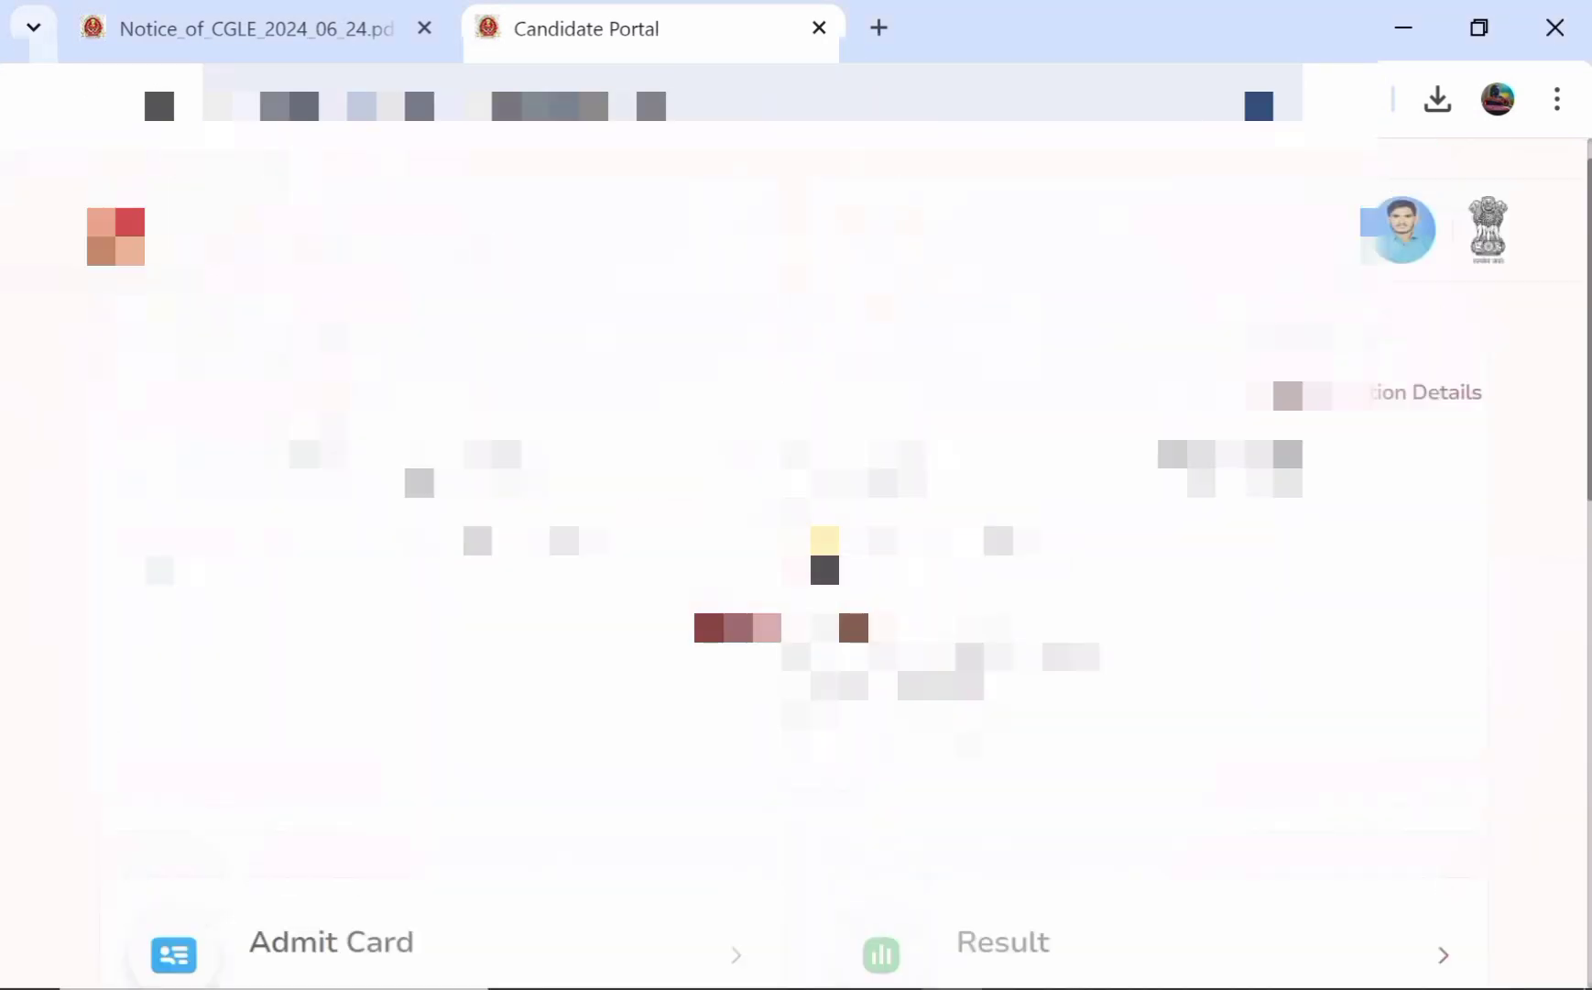
scroll(796, 458, down, 10)
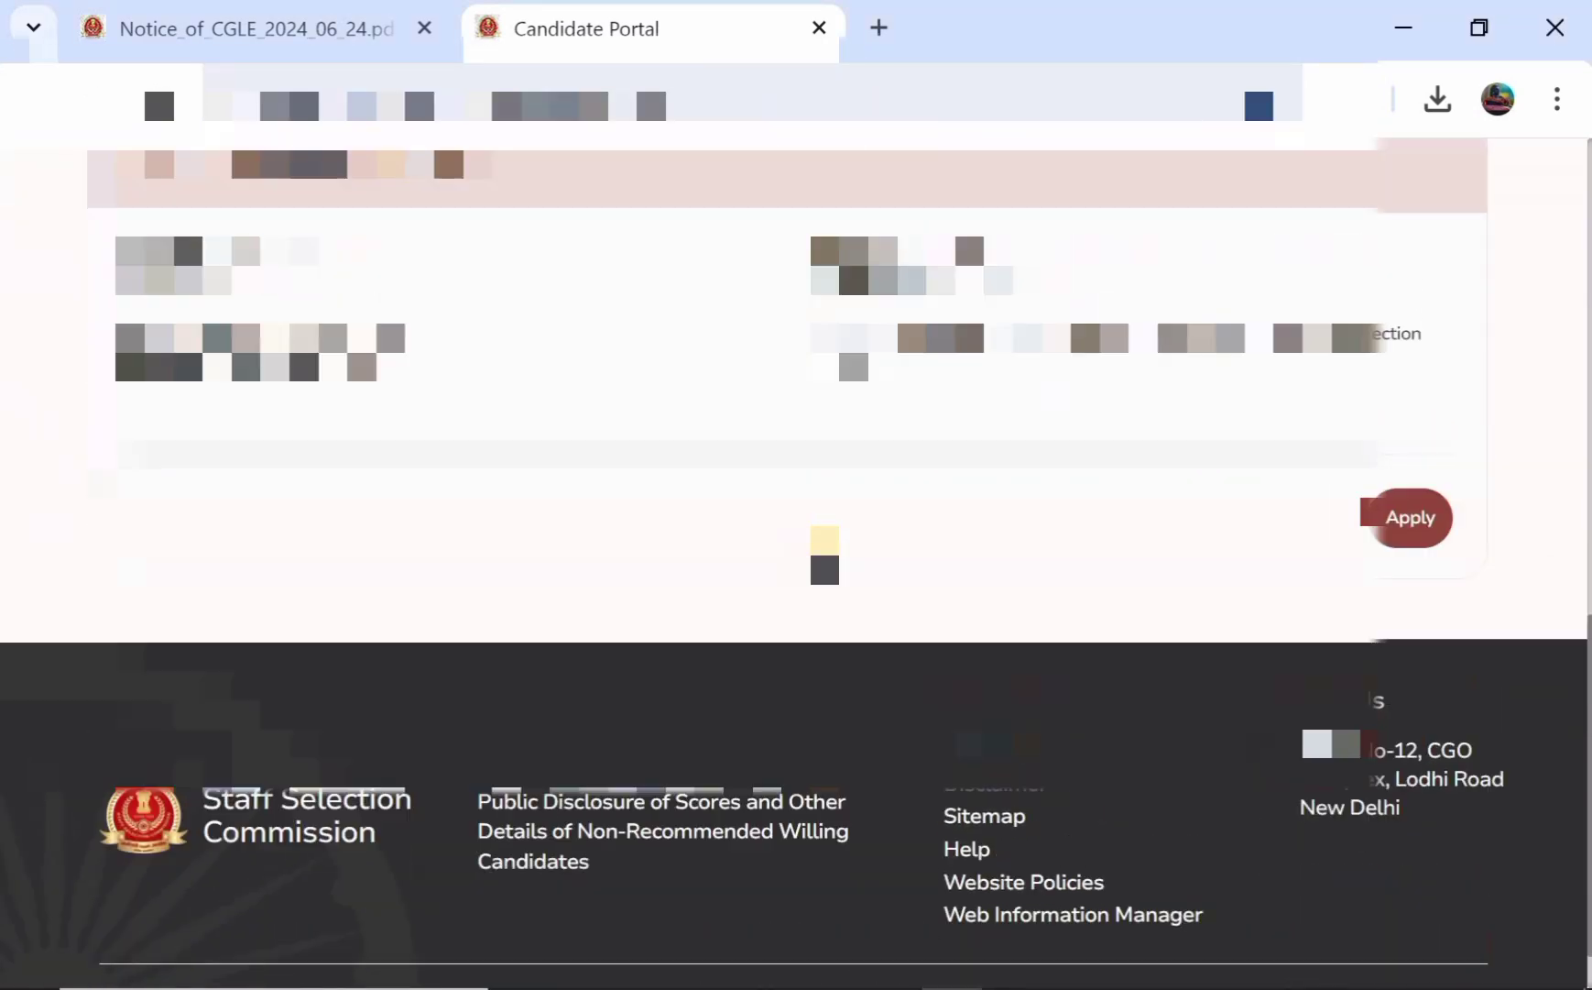
scroll(797, 458, up, 4)
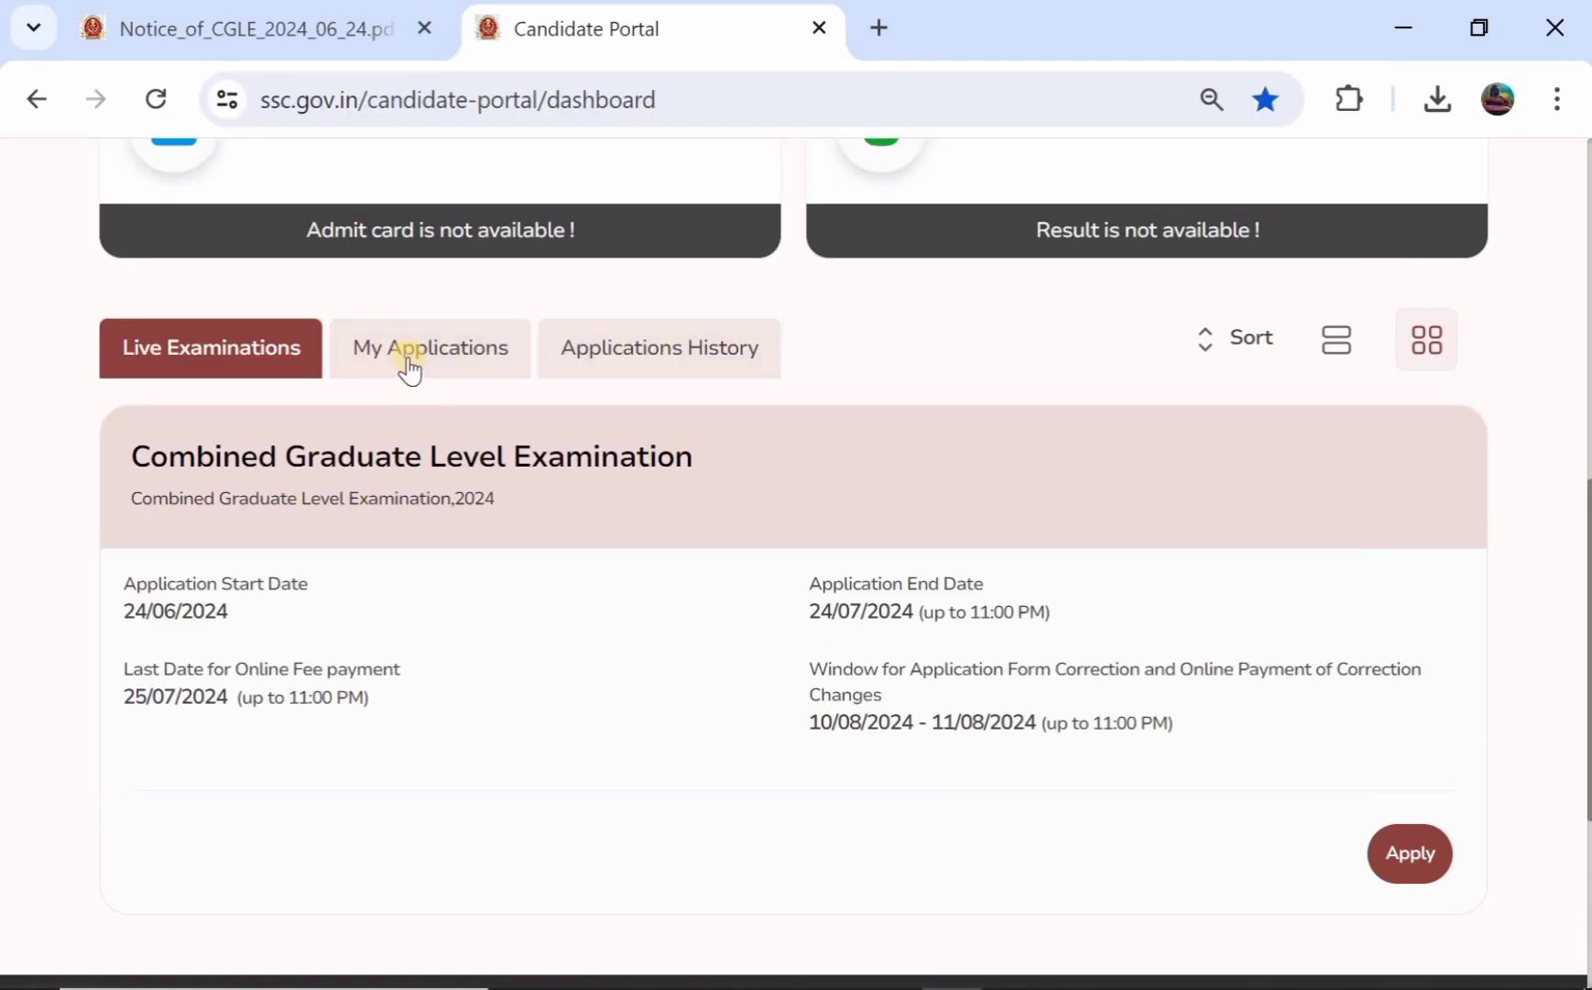
click(409, 367)
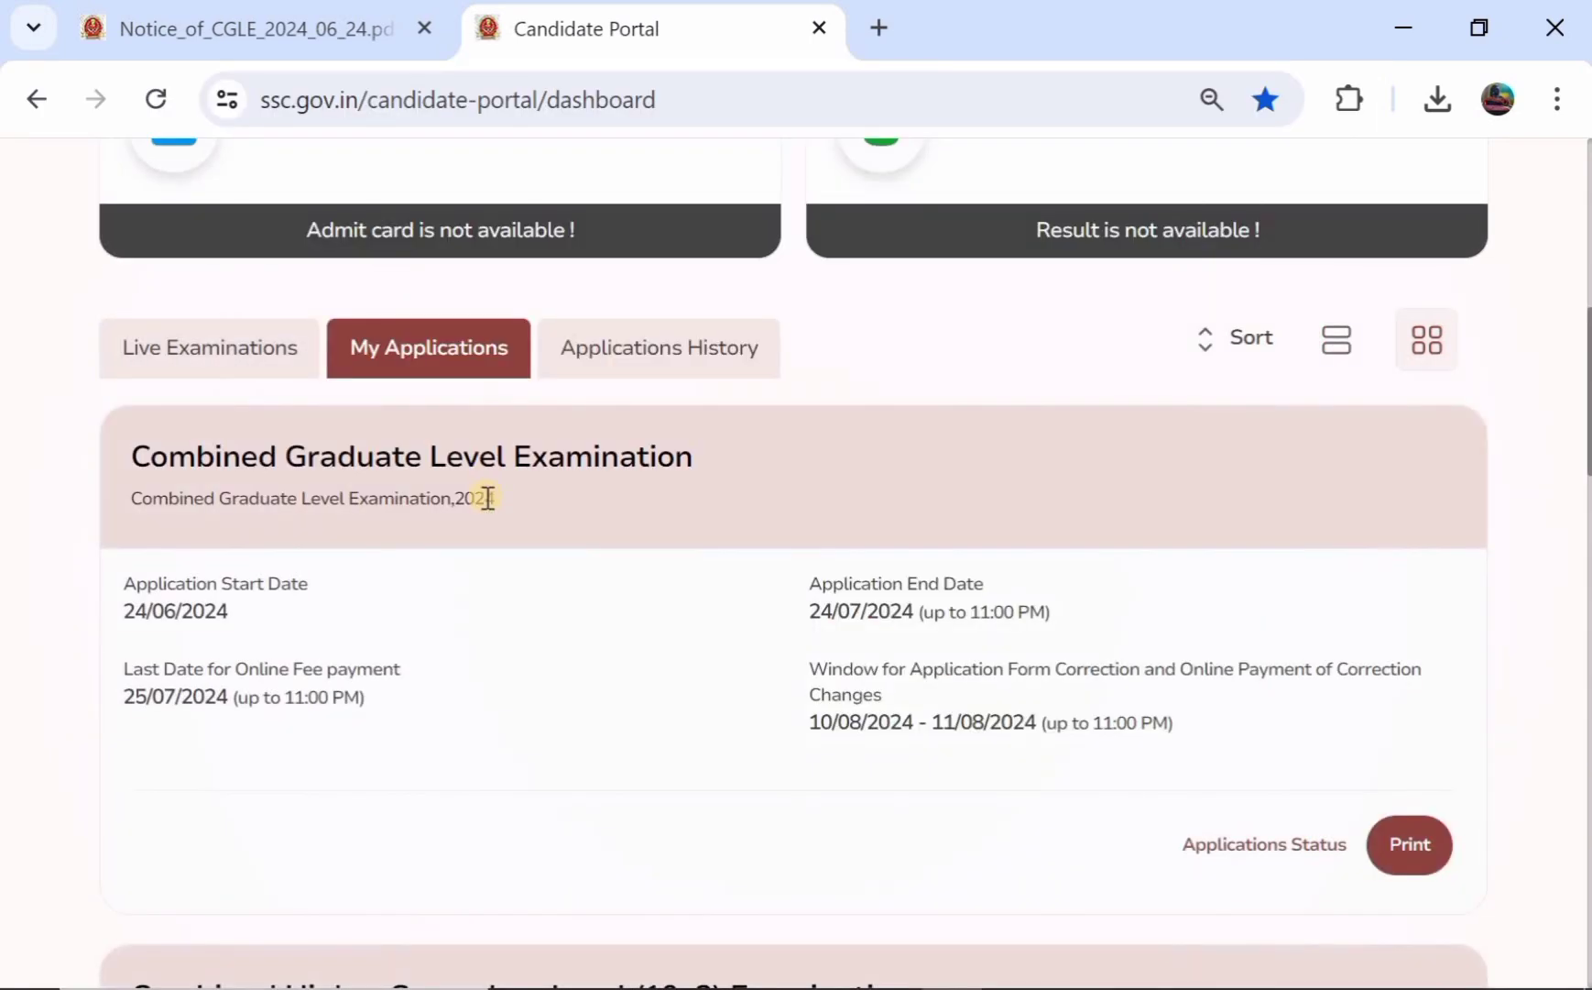
scroll(489, 543, down, 1)
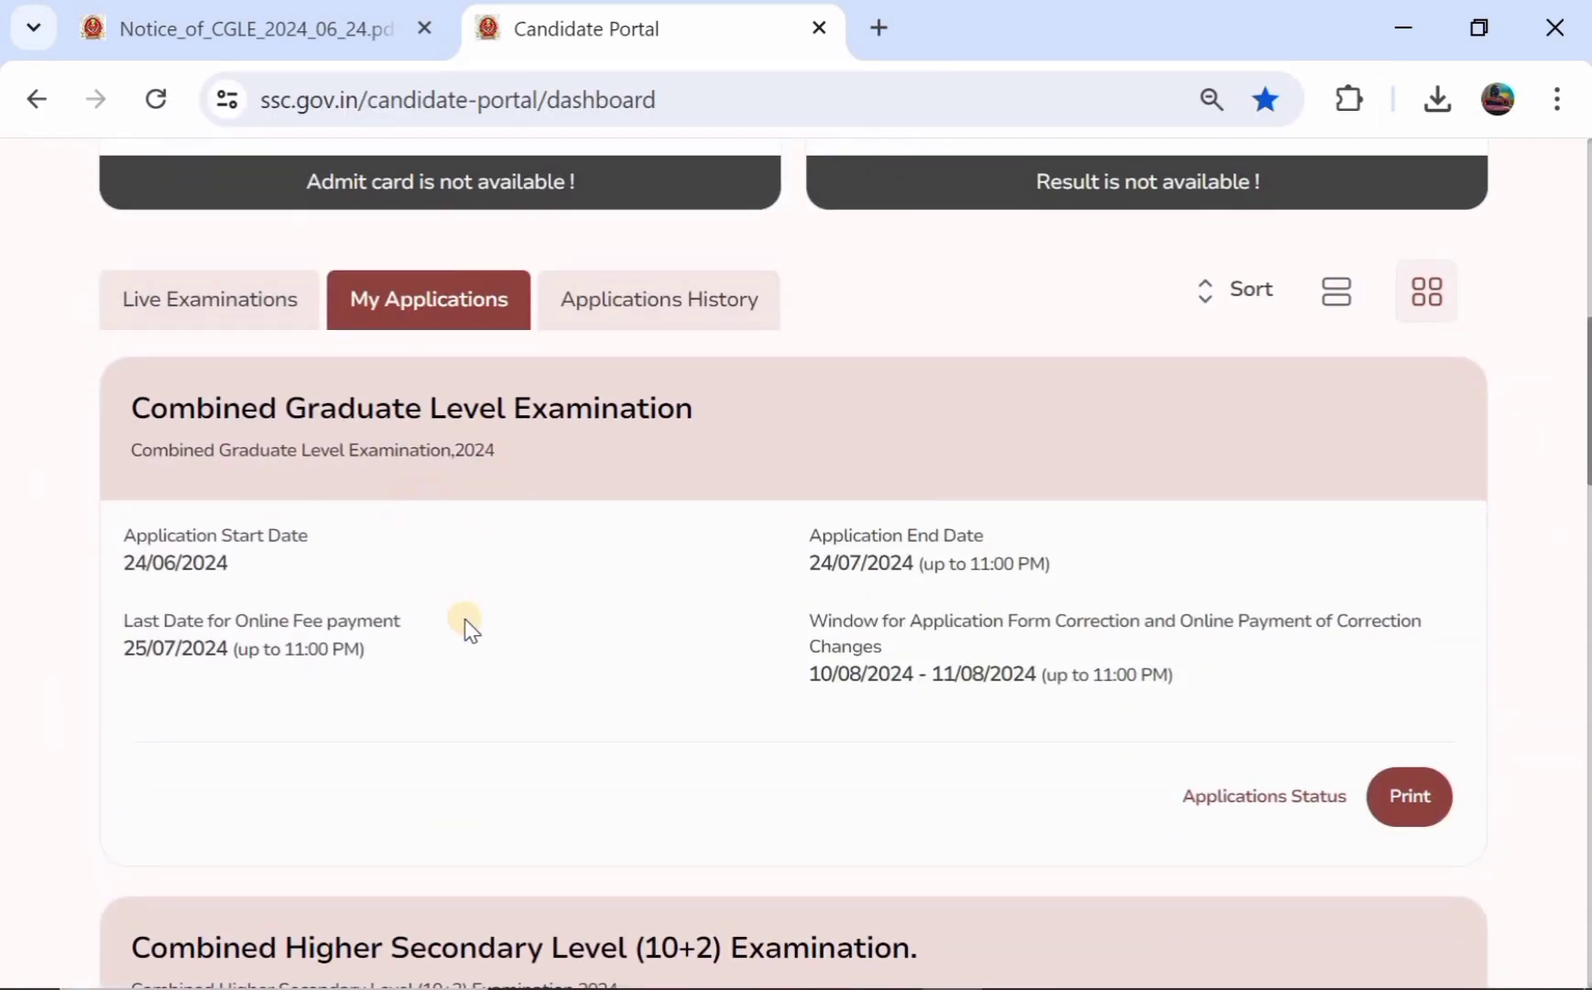
scroll(466, 628, down, 2)
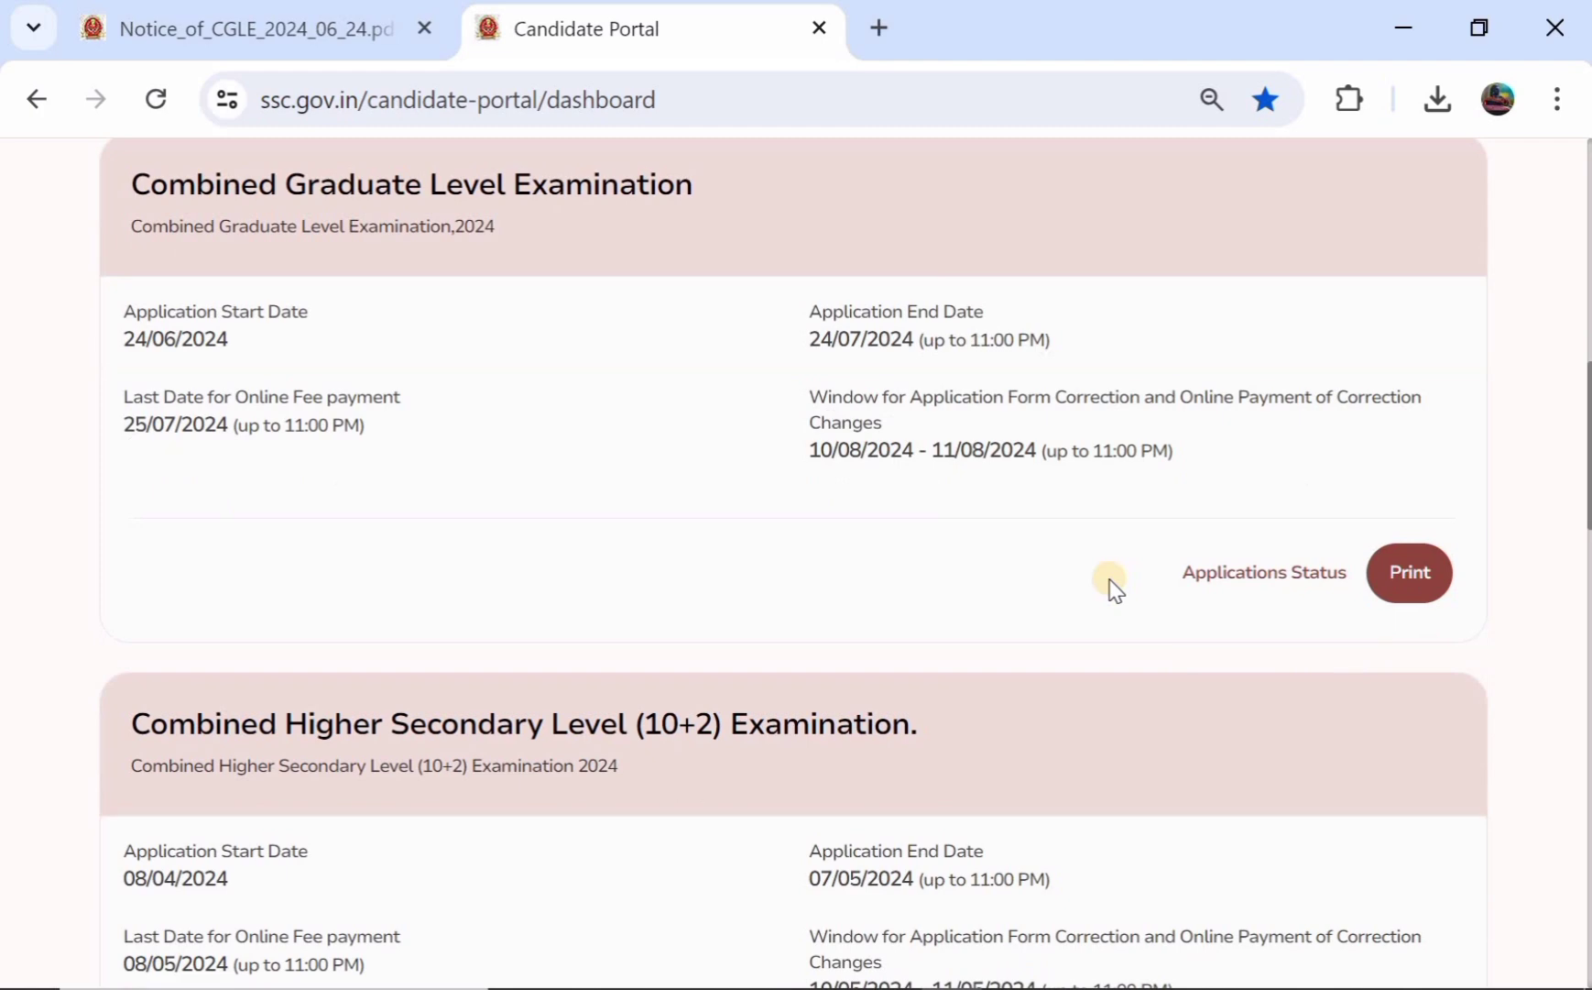
scroll(1112, 583, up, 1)
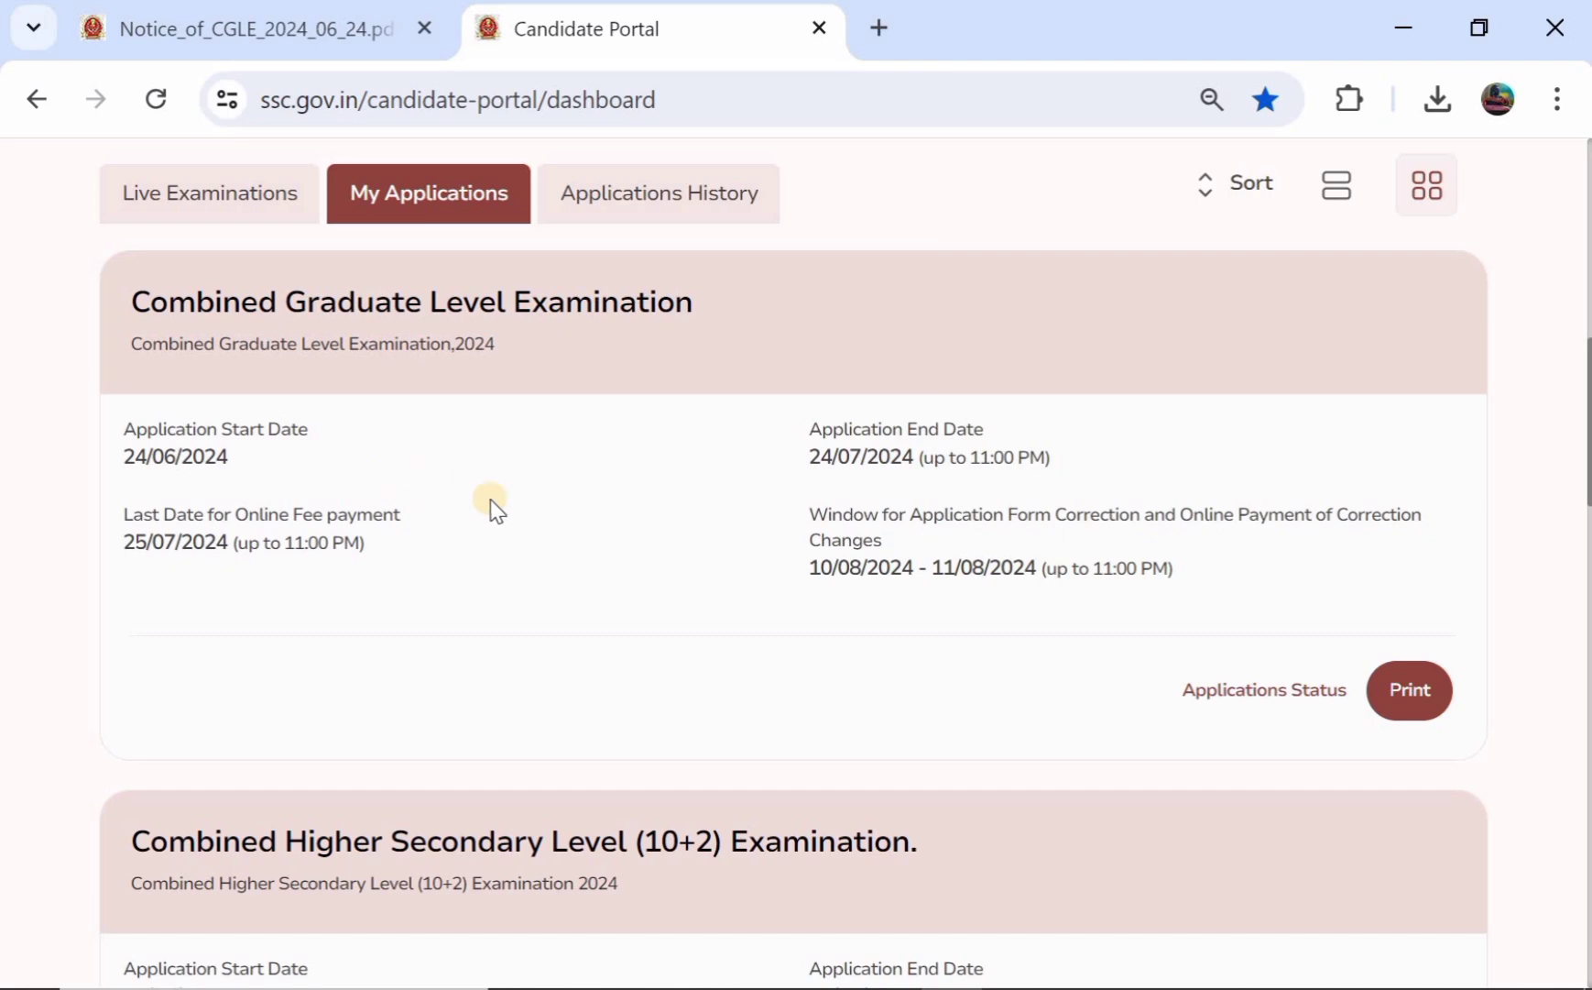
scroll(510, 513, up, 1)
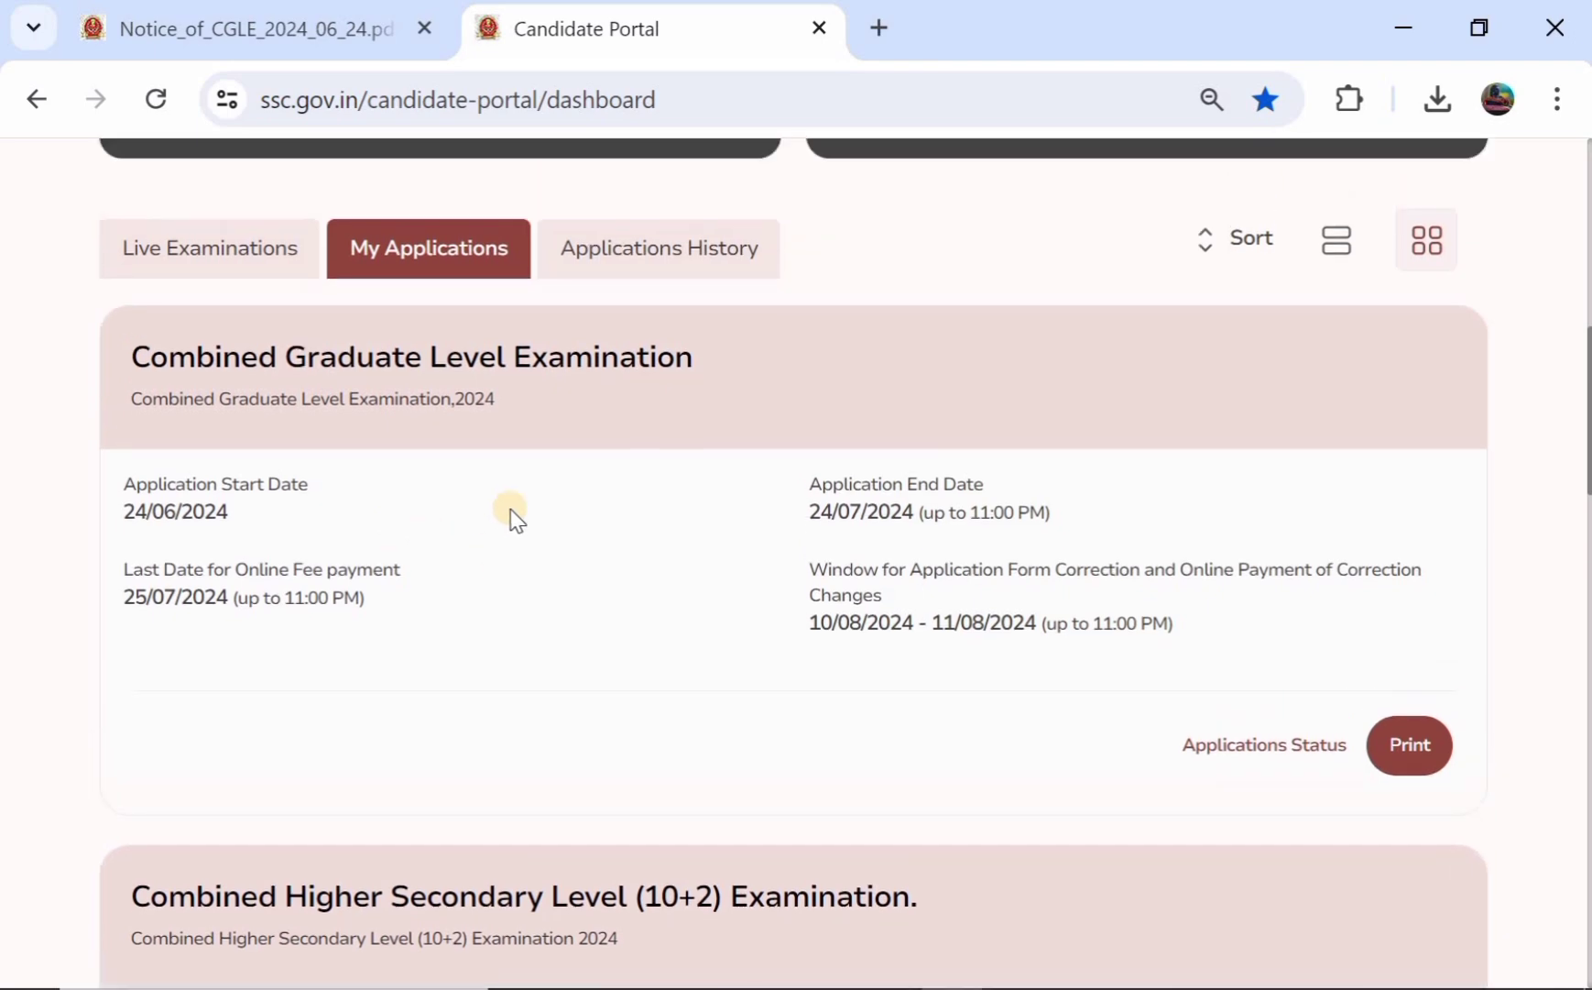
Switch to the CGLE 2024 notice PDF and read through the reservation, scribe assistance and educational qualification sections on pages 9 to 11
click(203, 37)
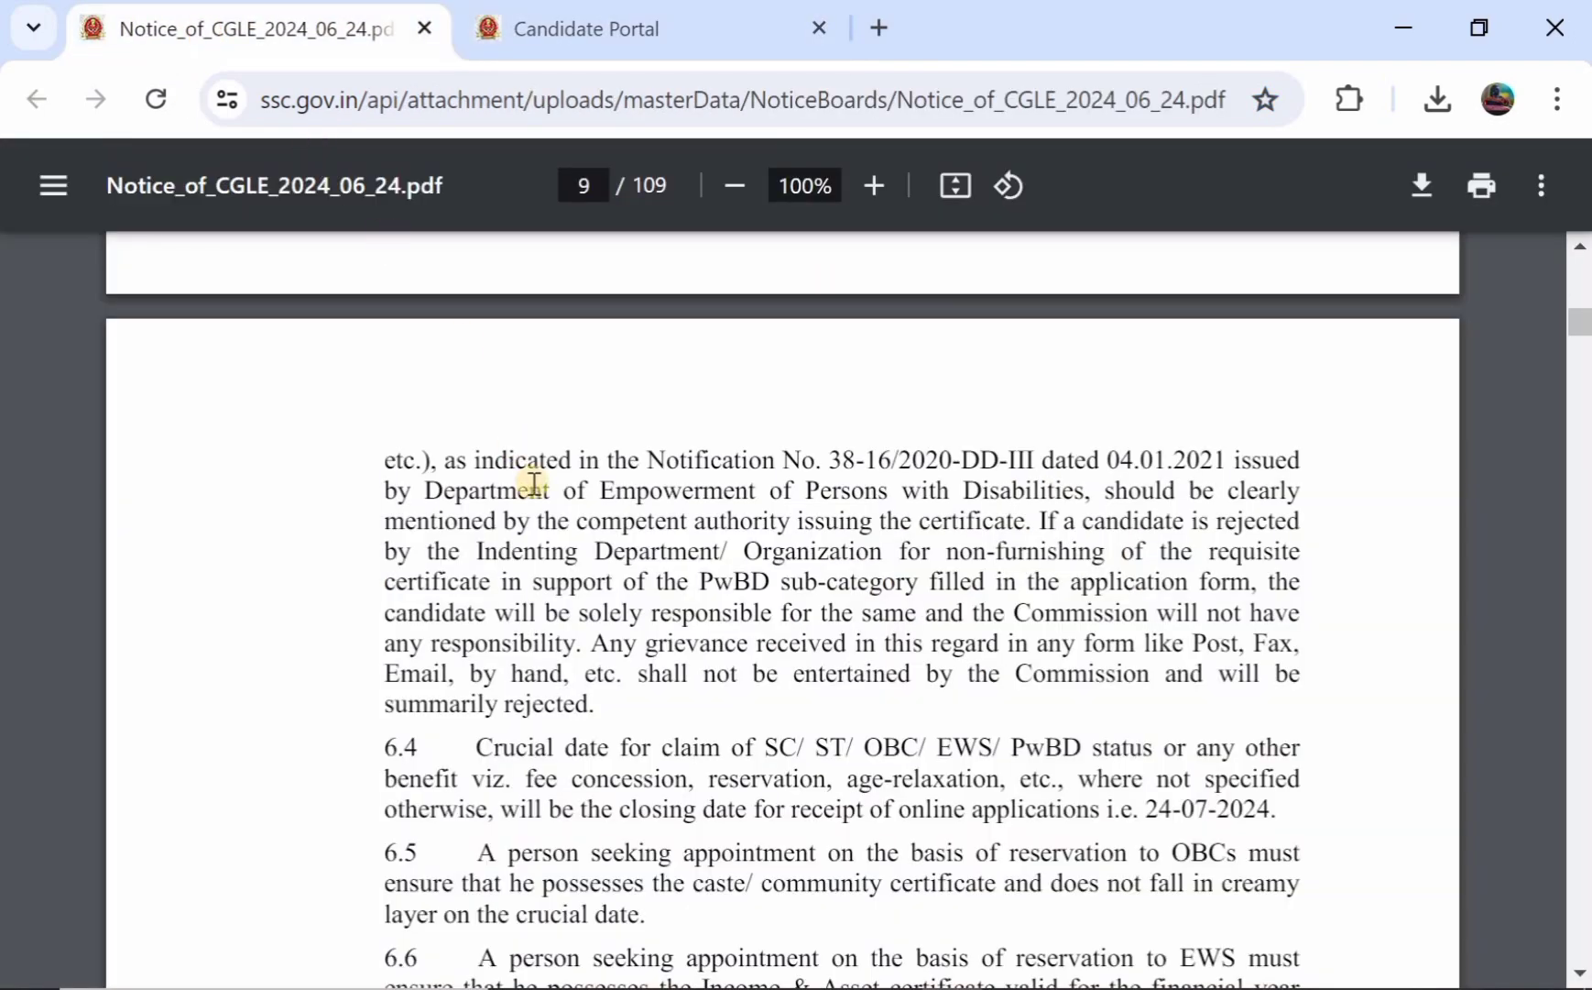
scroll(533, 481, up, 3)
scroll(534, 481, down, 10)
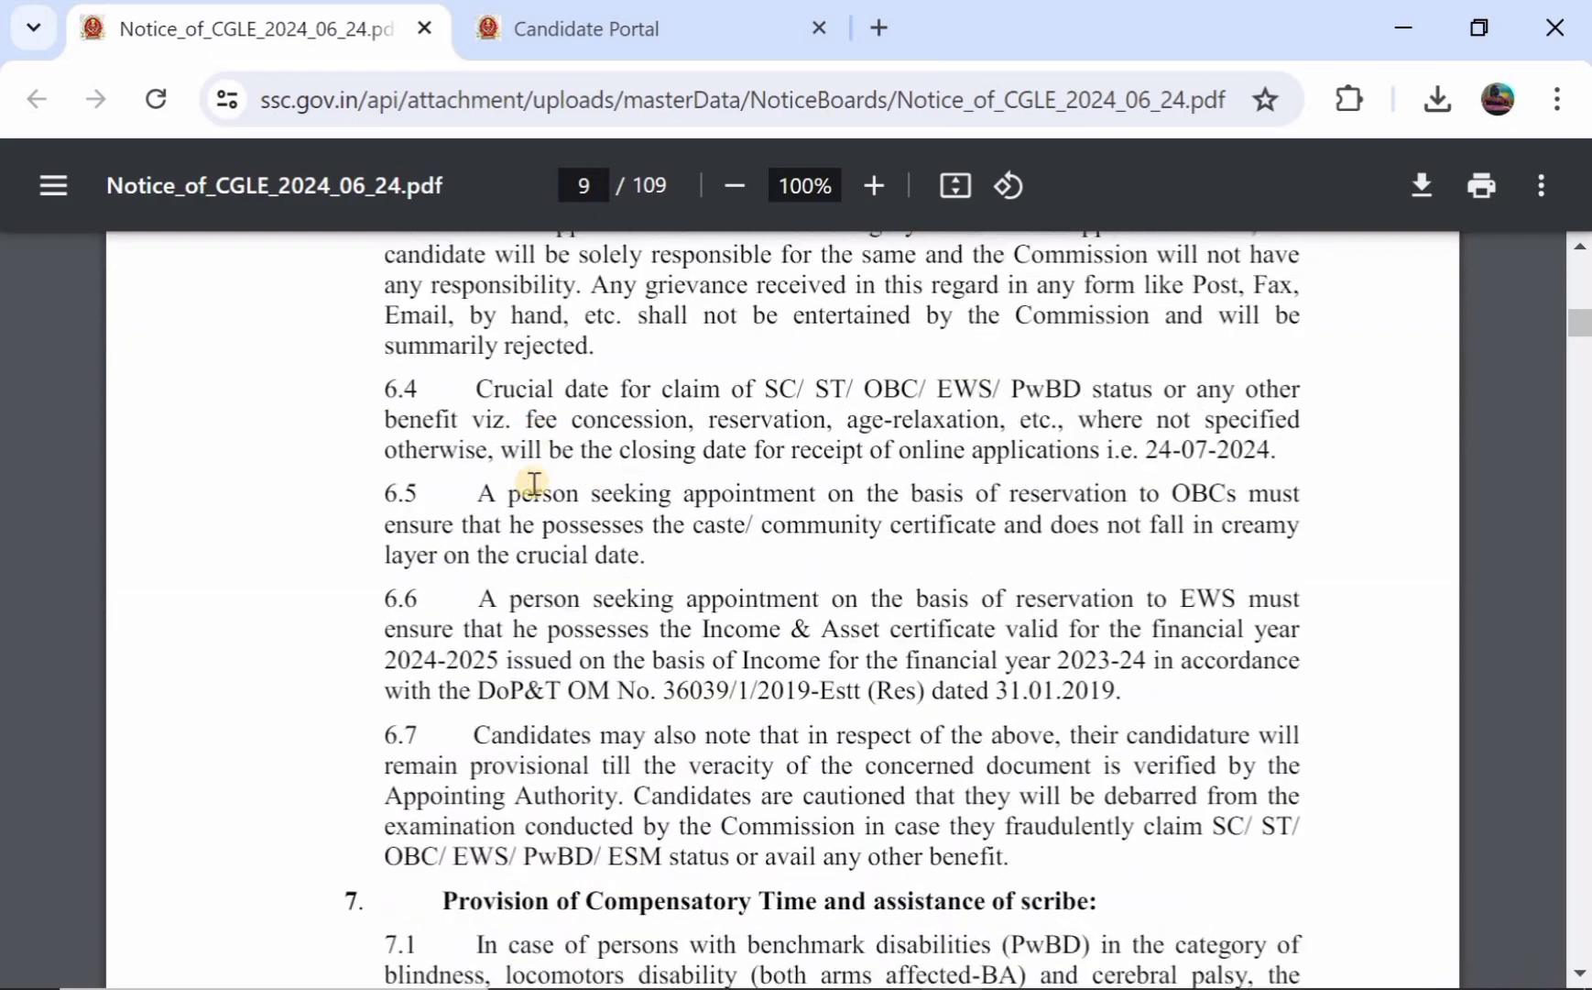
scroll(533, 481, down, 15)
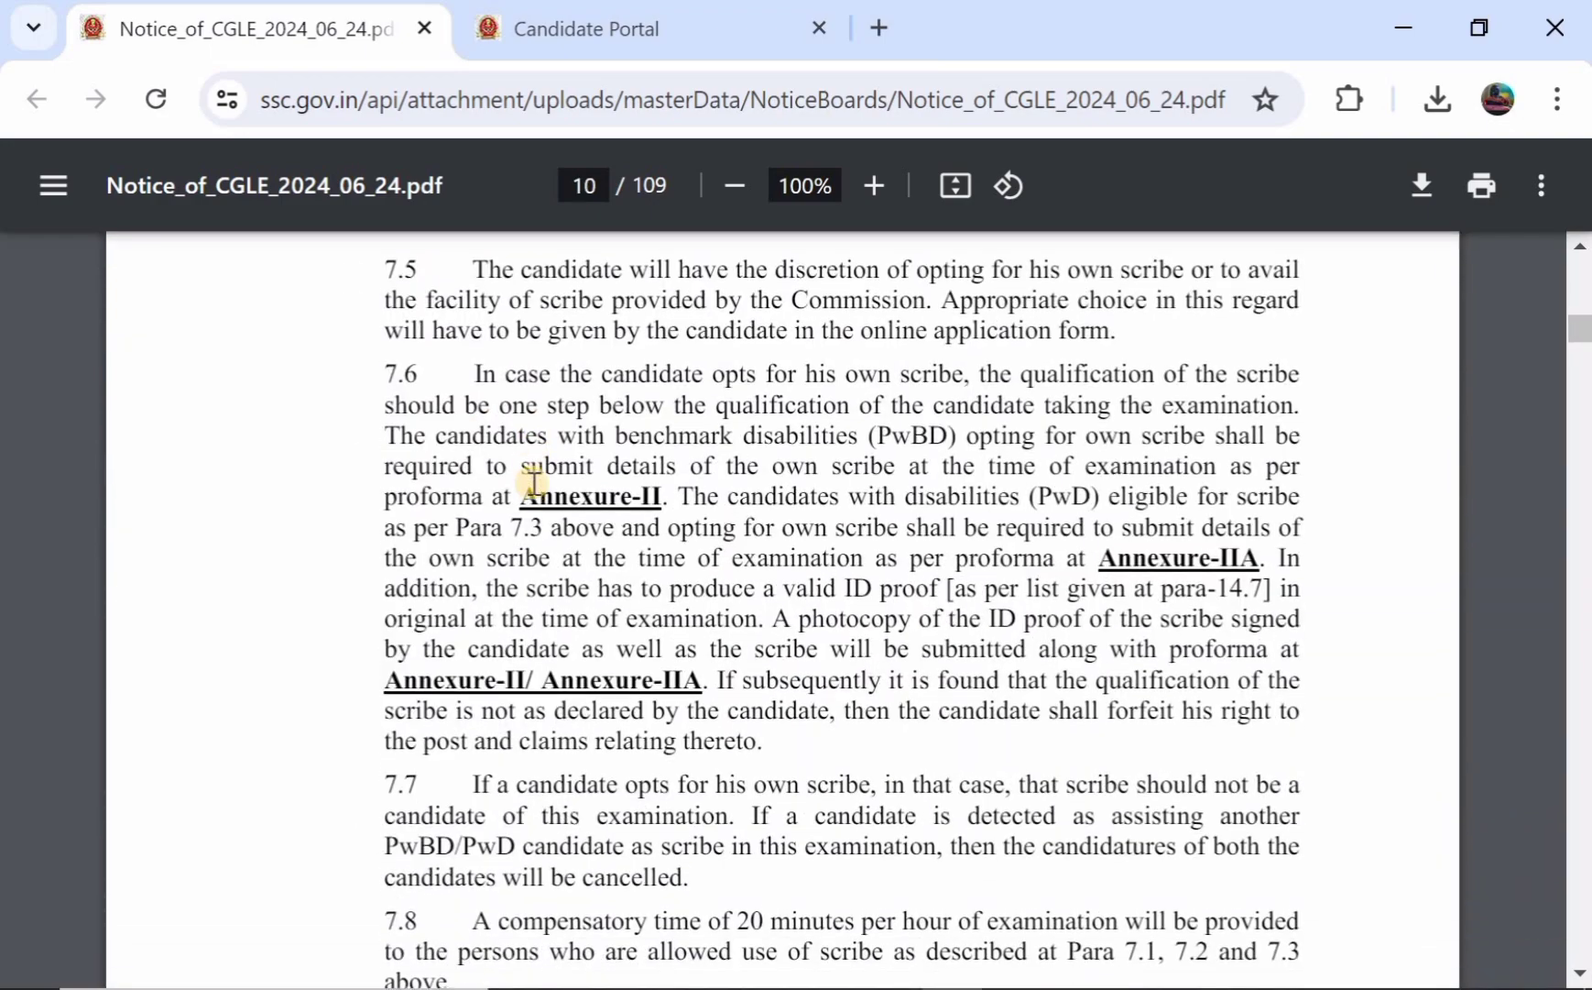
scroll(534, 481, down, 15)
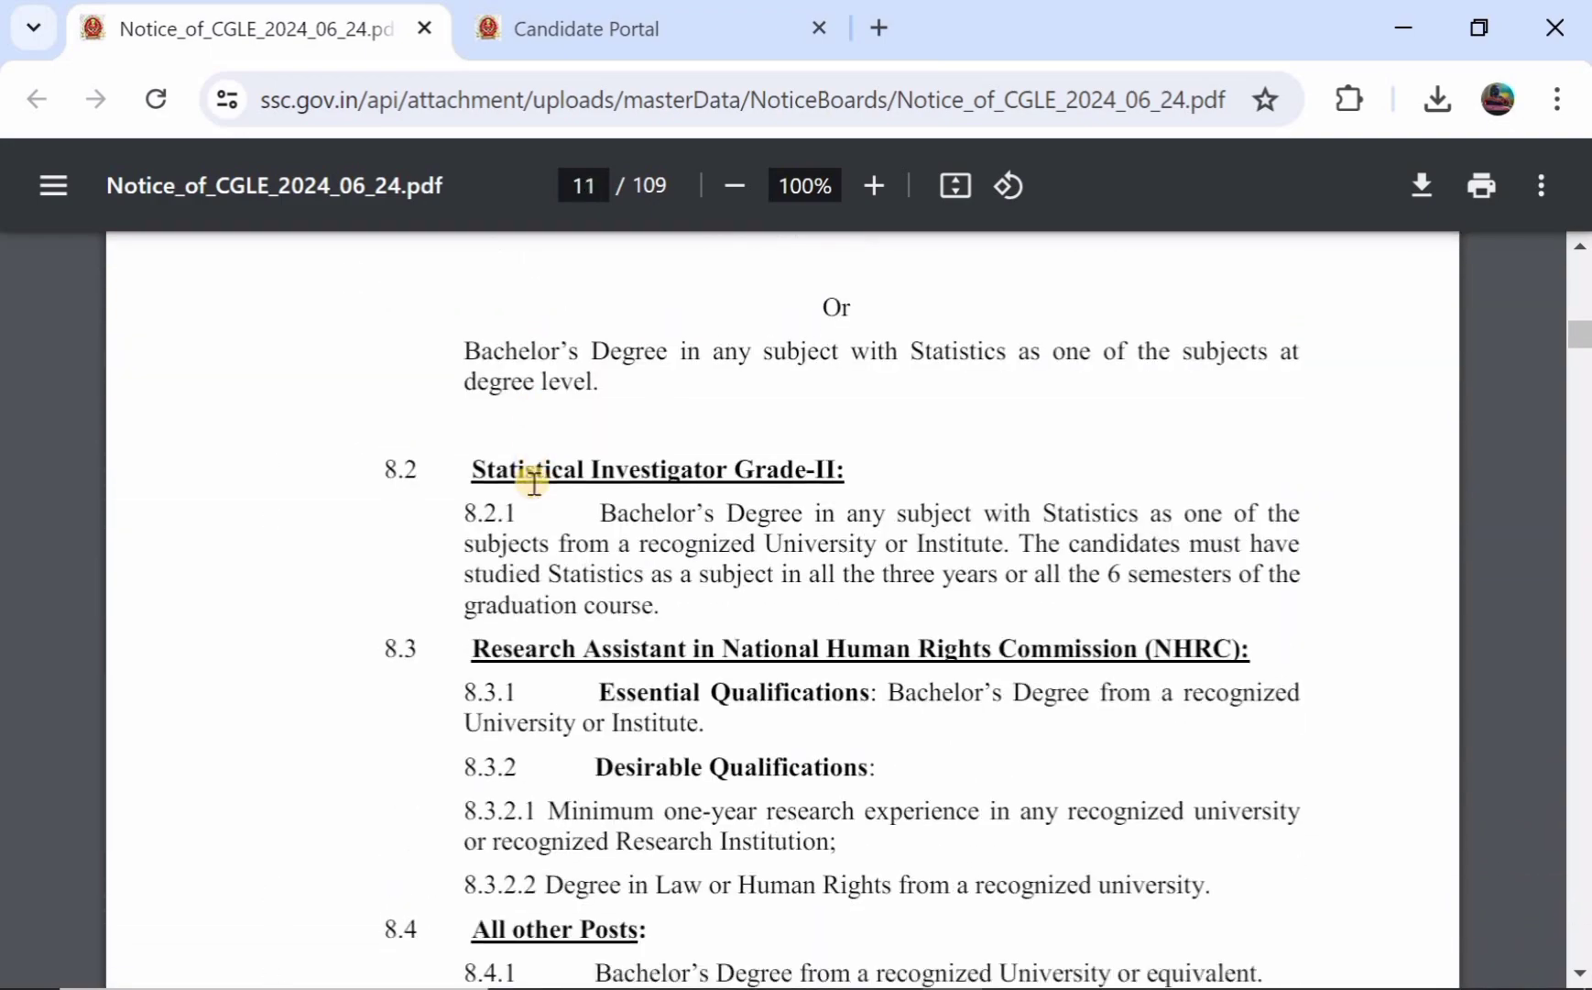
scroll(533, 481, down, 6)
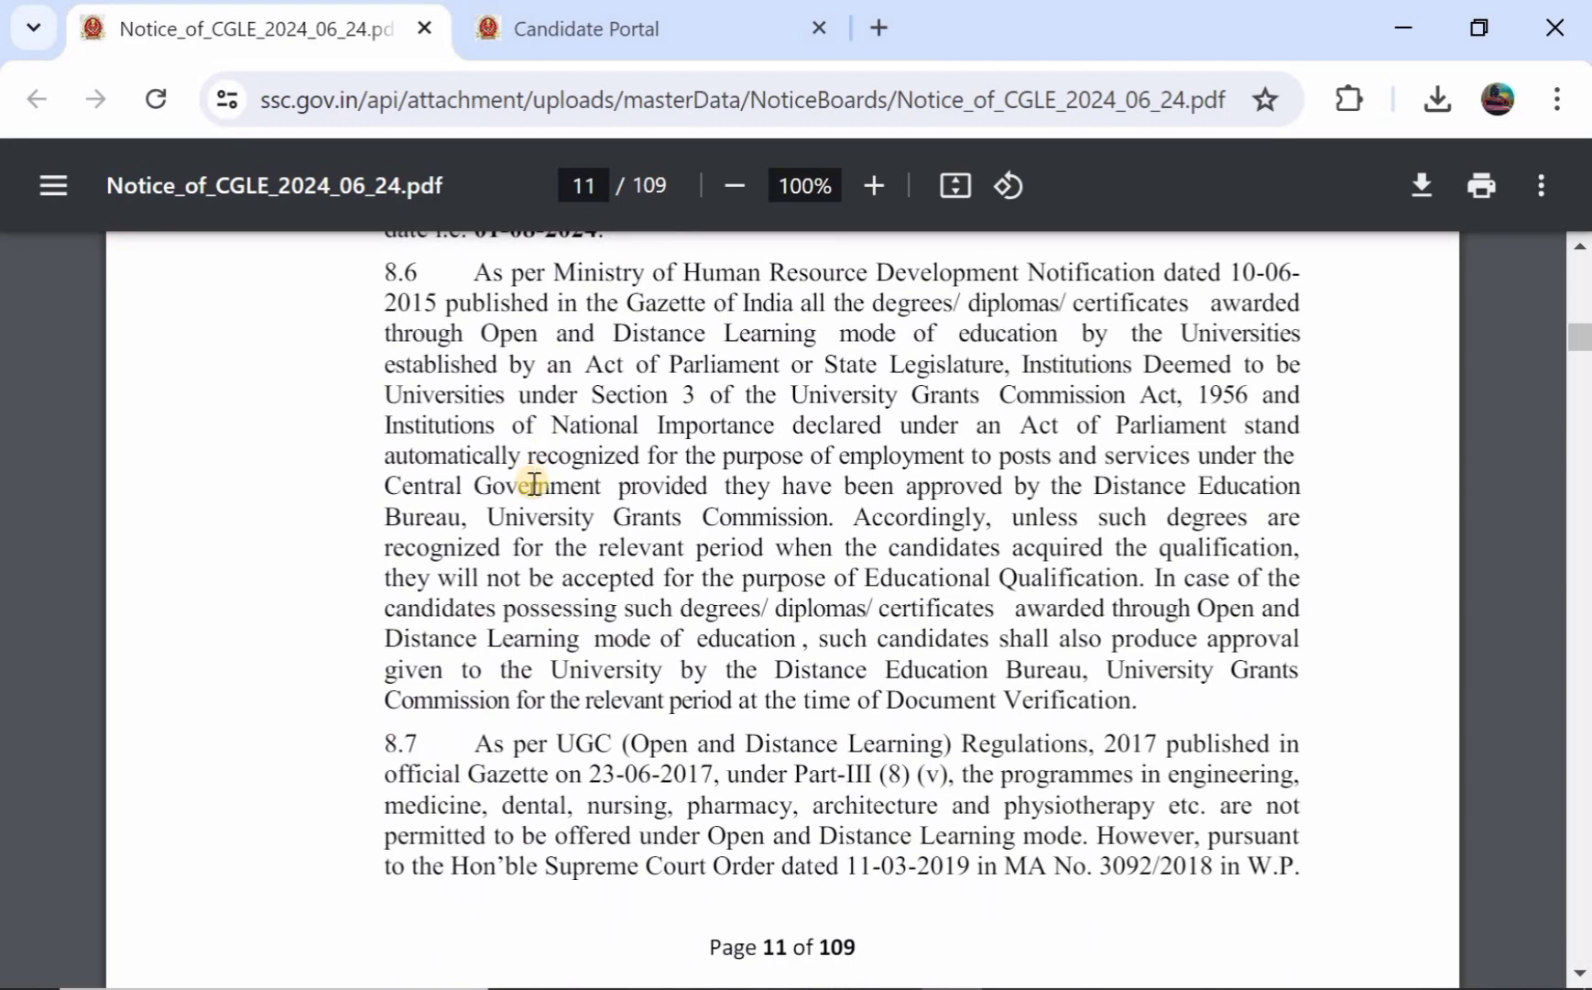
scroll(533, 481, down, 4)
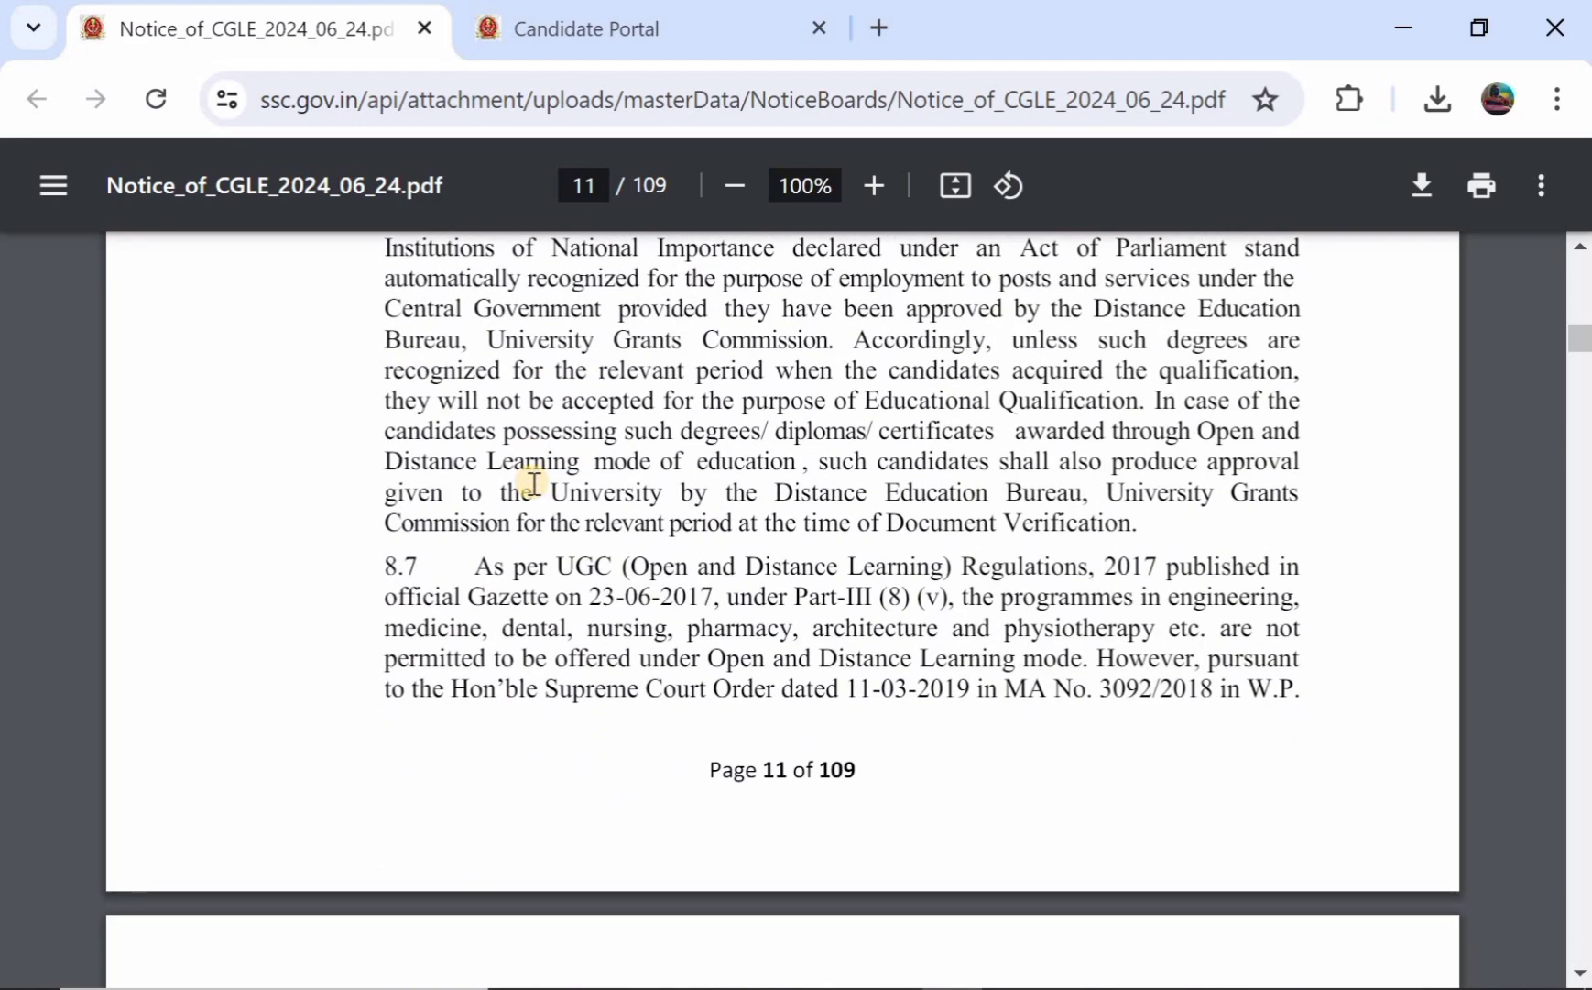